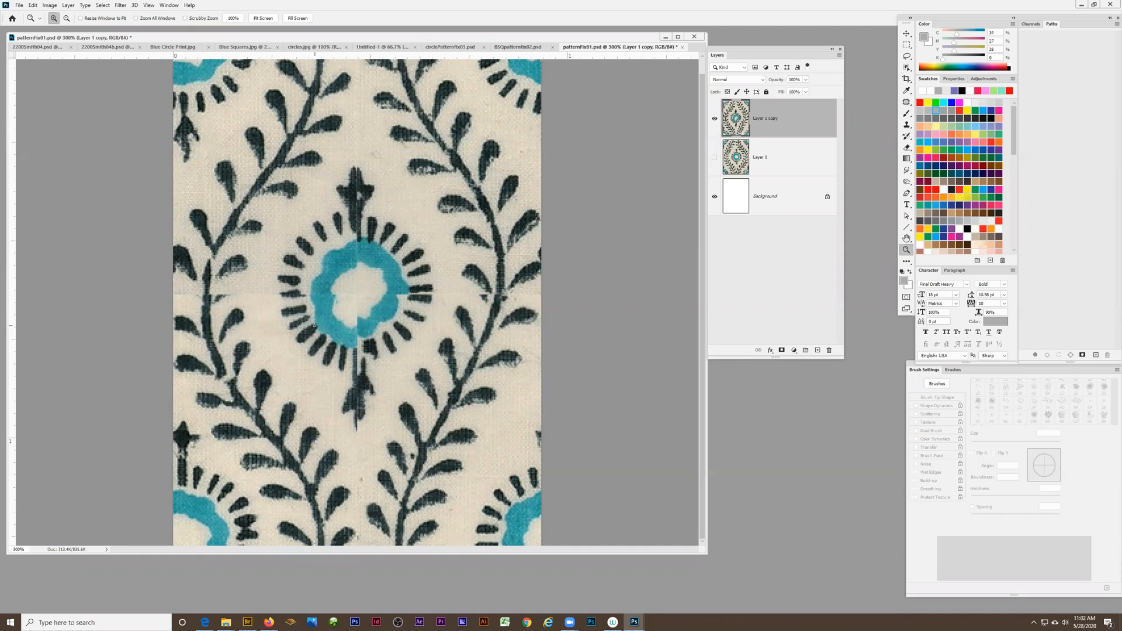
Examine the seams crossing the central flower in patternFix01.psd up close, with a glance at the circlePatternfix03.psd tile for comparison
left_click(440, 322)
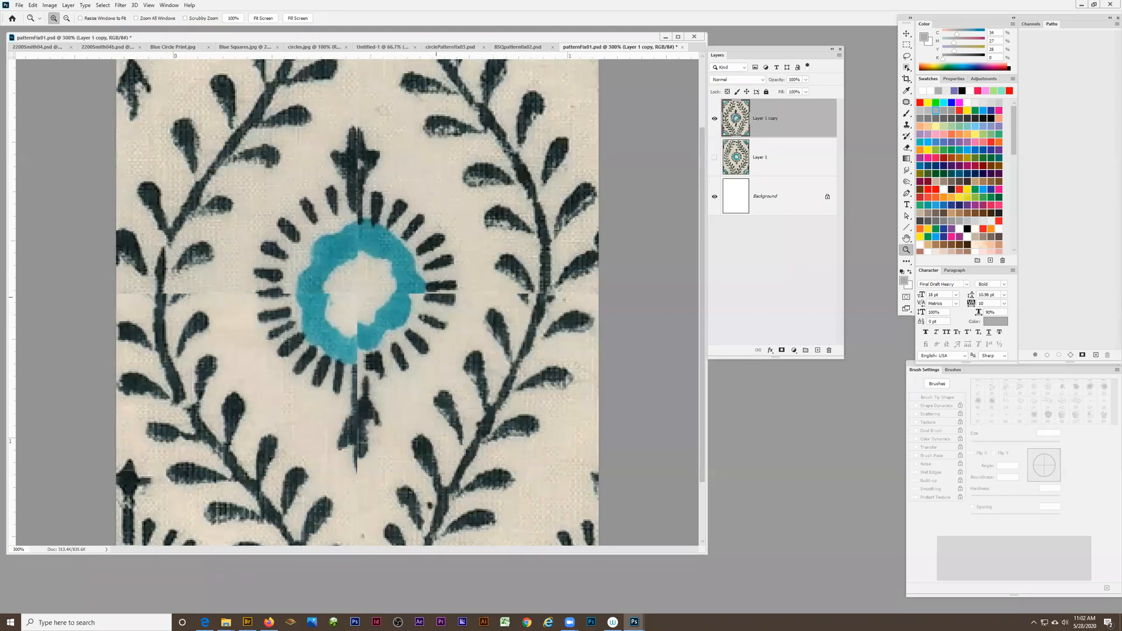
left_click(444, 319)
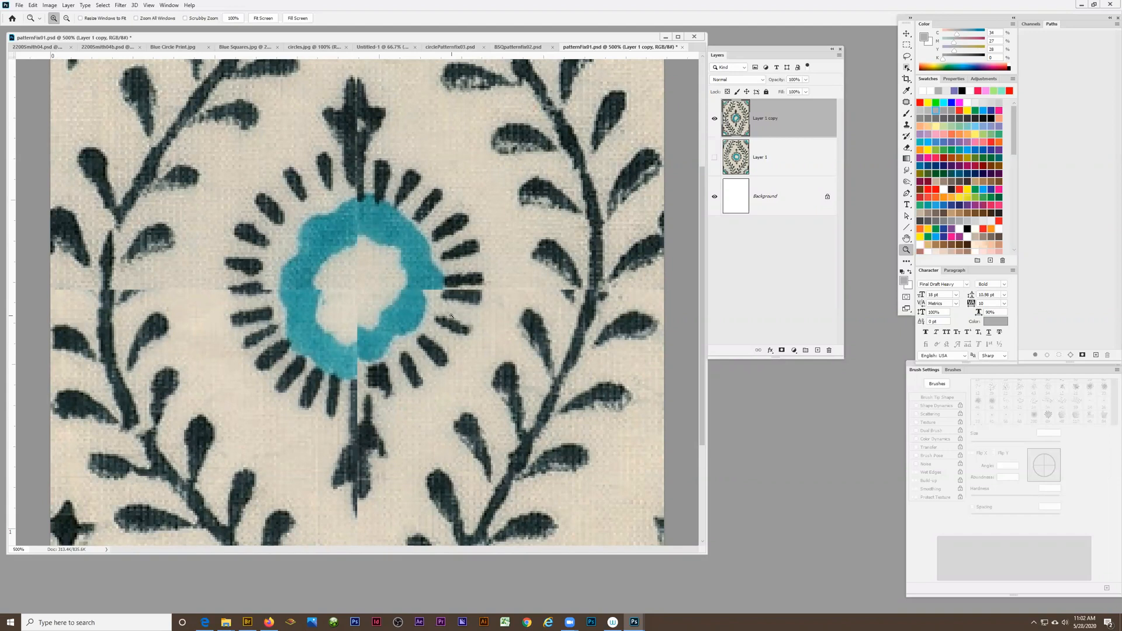
scroll(360, 385, "down", 2)
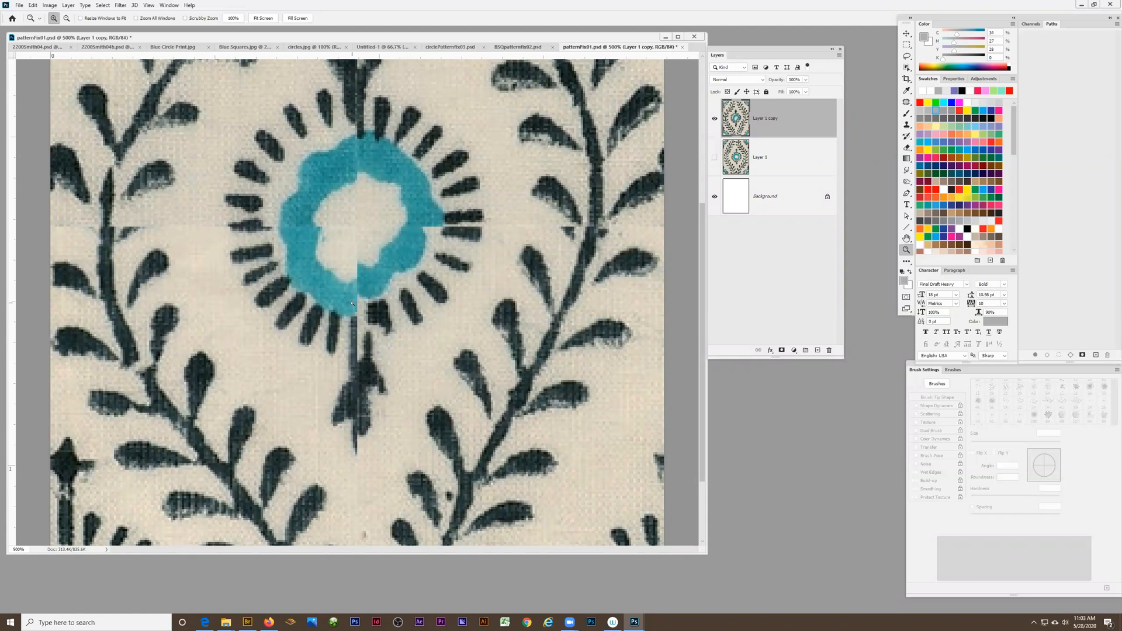
scroll(468, 308, "up", 2)
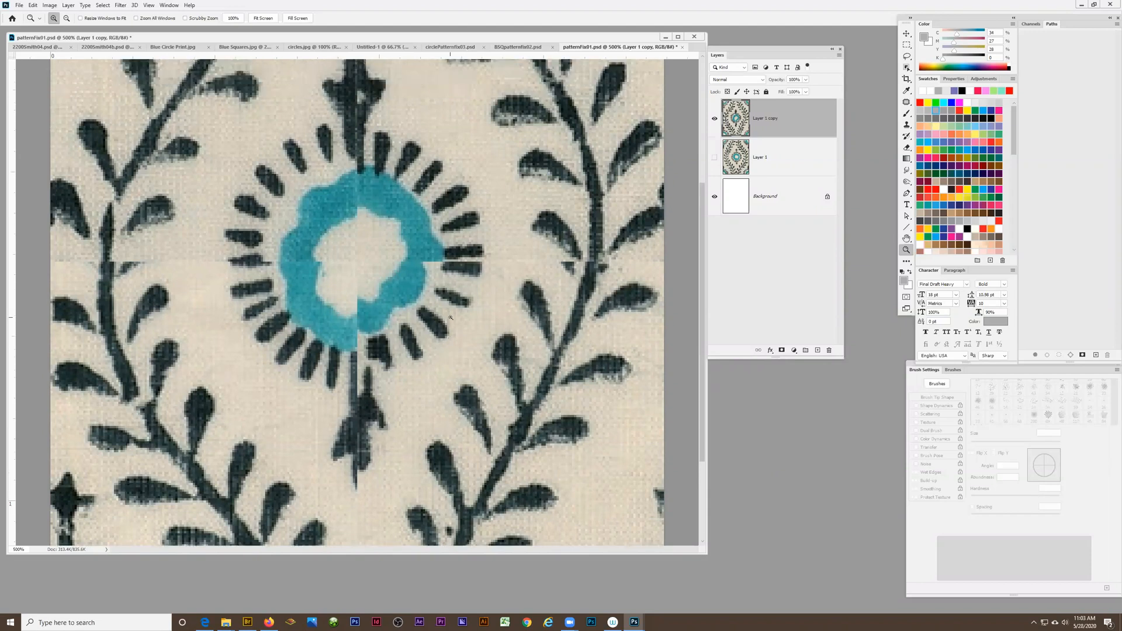
scroll(442, 343, "down", 2)
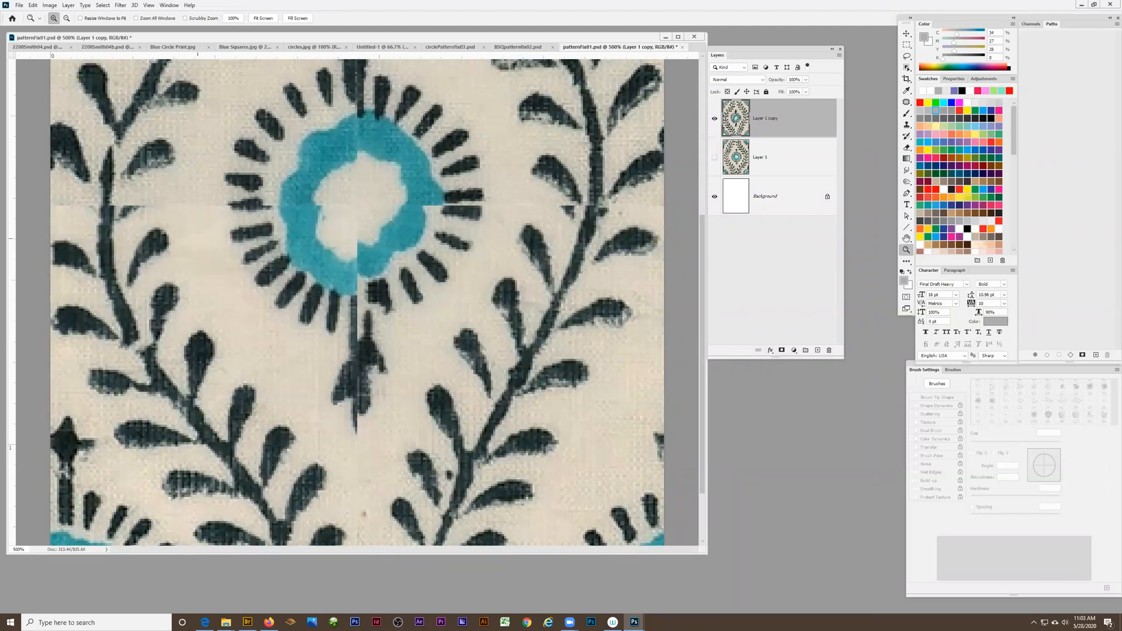
left_click(450, 47)
key("ctrl+plus")
key("ctrl+plus")
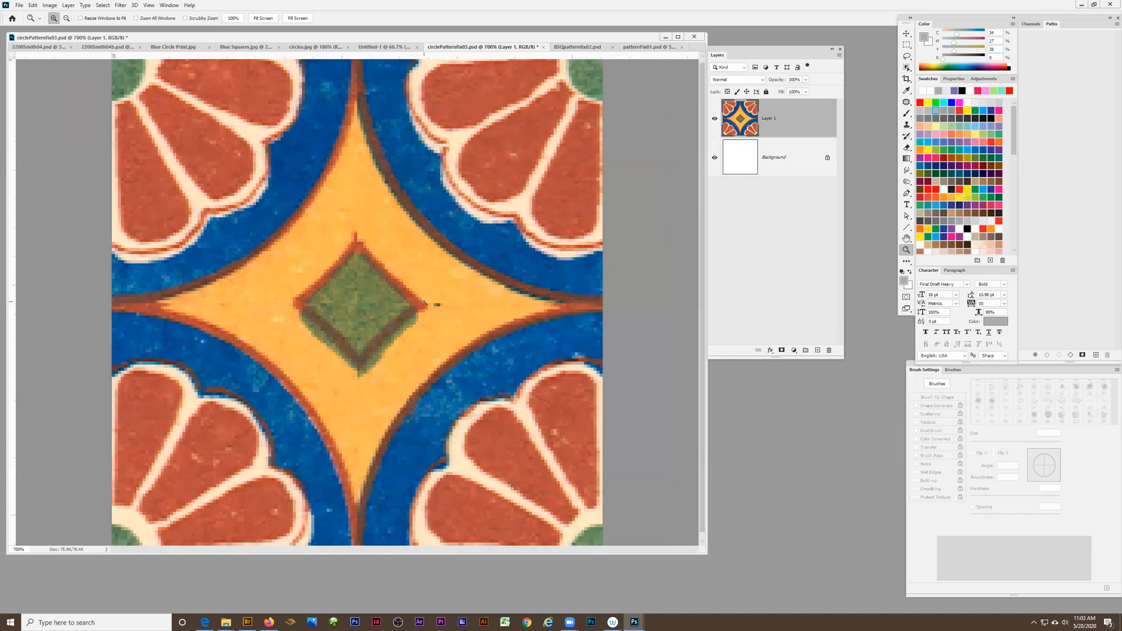
left_click(635, 49)
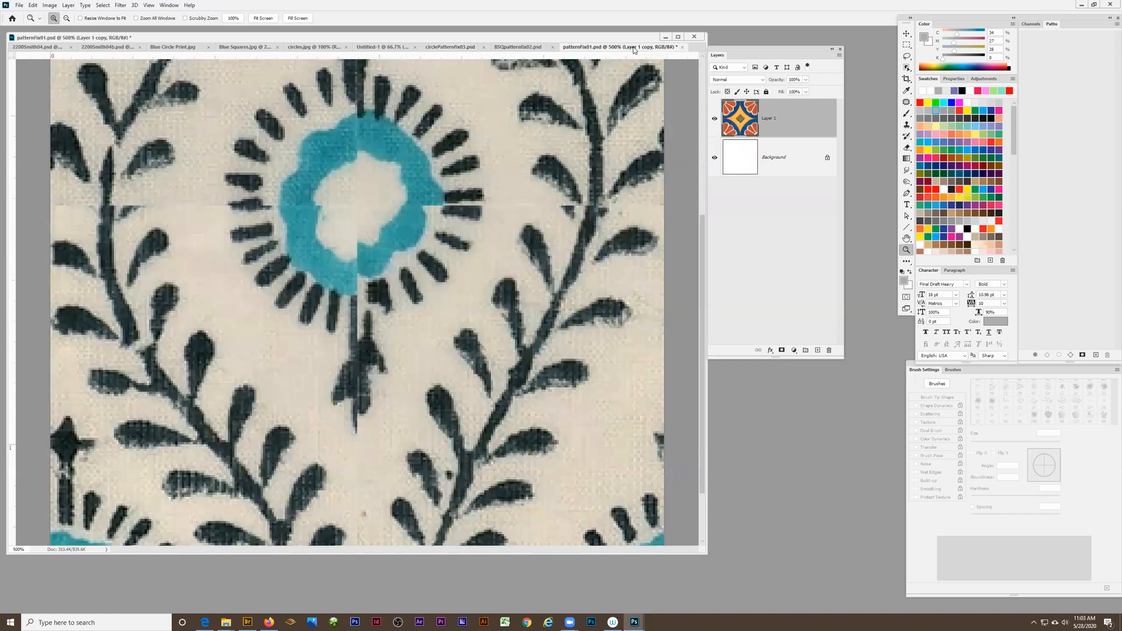
scroll(351, 339, "down", 2)
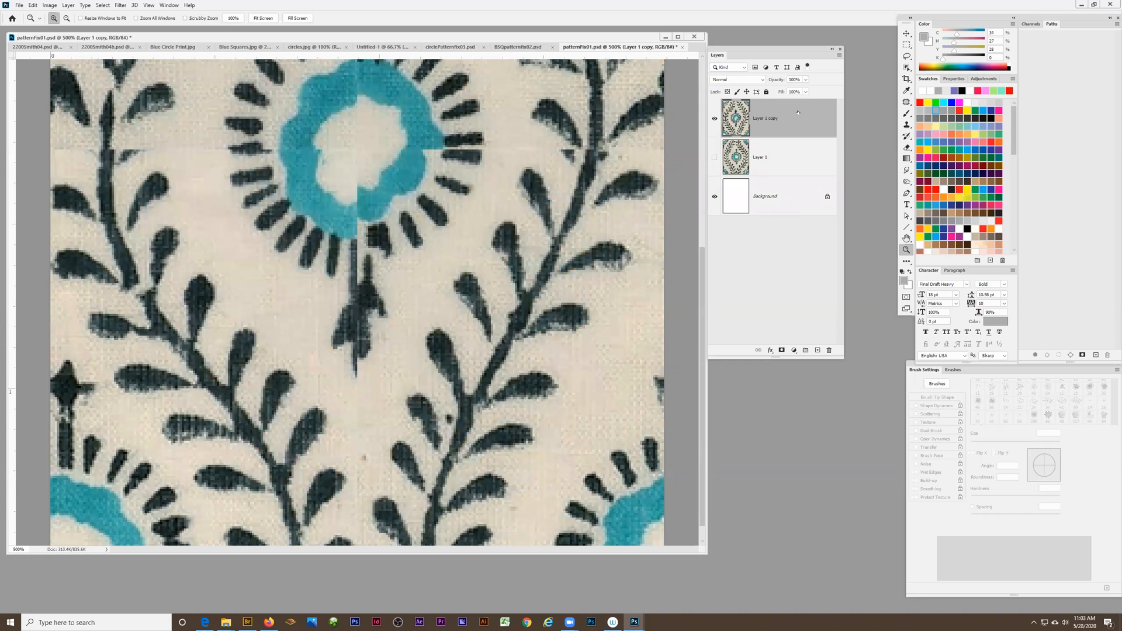
Heal the horizontal seam in the cream fabric between the left vine and the central flower with the content-aware Spot Healing Brush
left_click(906, 102)
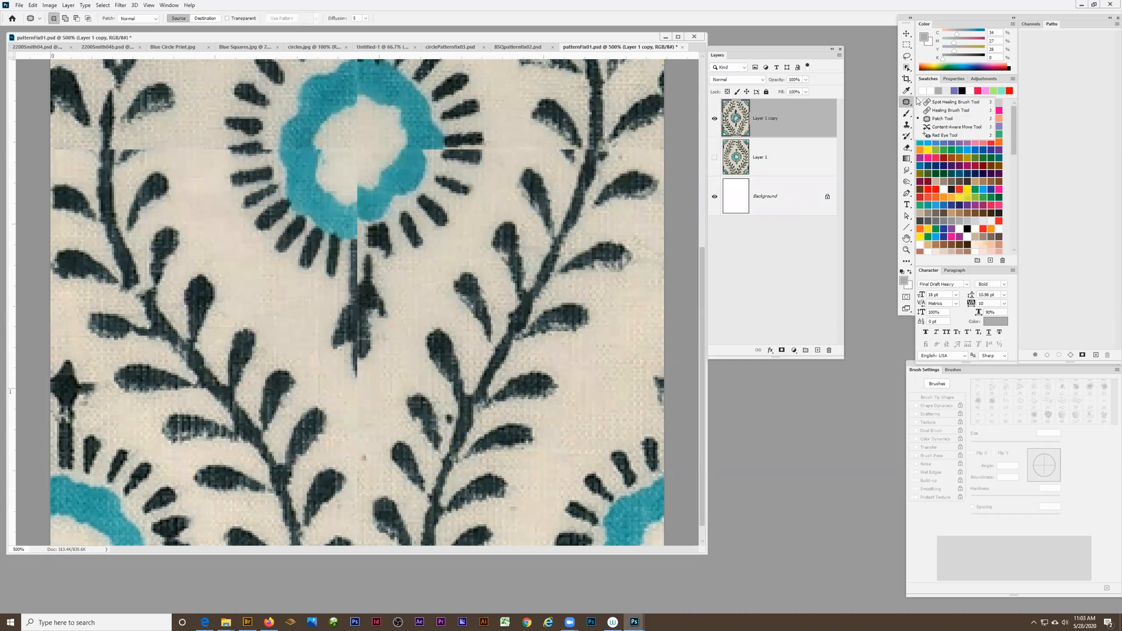
left_click(935, 103)
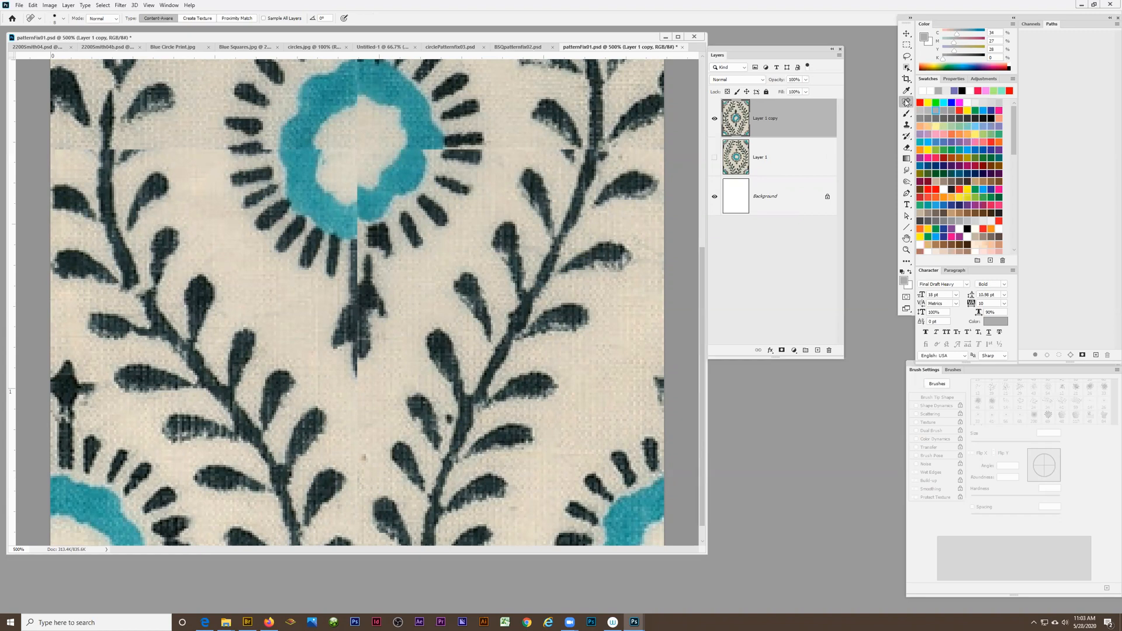
left_click(906, 103)
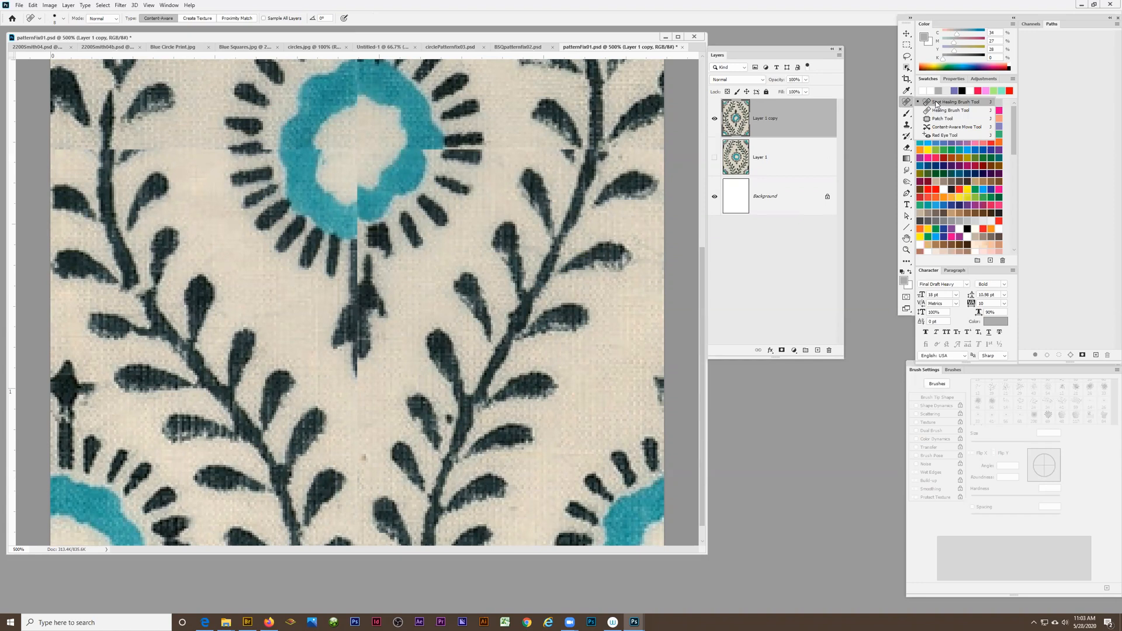
left_click(930, 103)
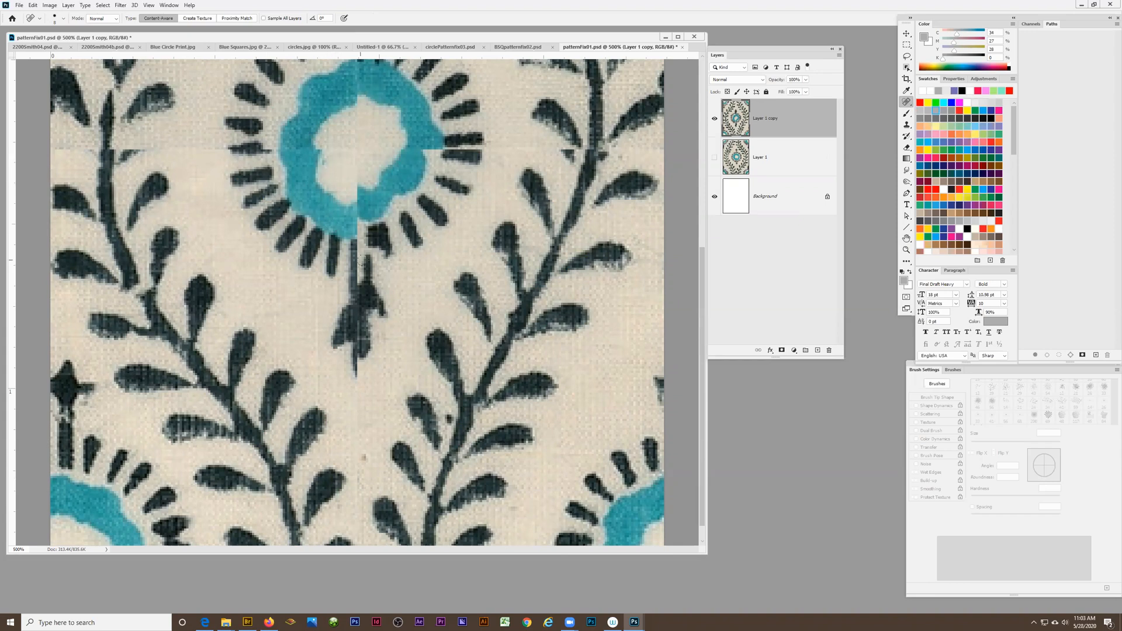
scroll(405, 291, "up", 1)
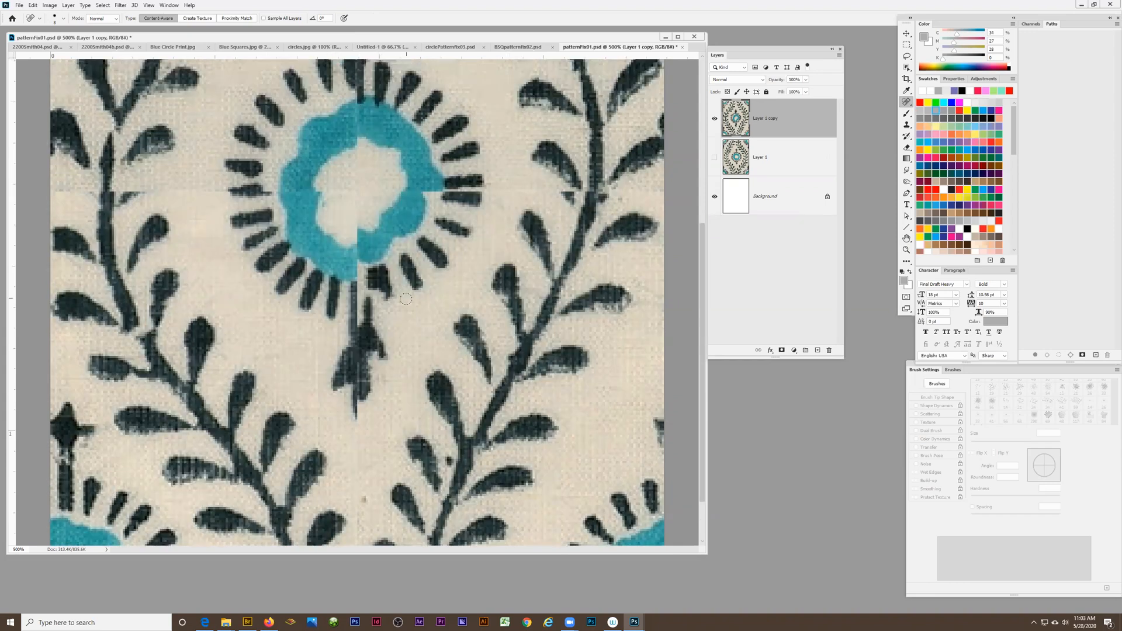
scroll(405, 303, "down", 2)
scroll(514, 430, "up", 4)
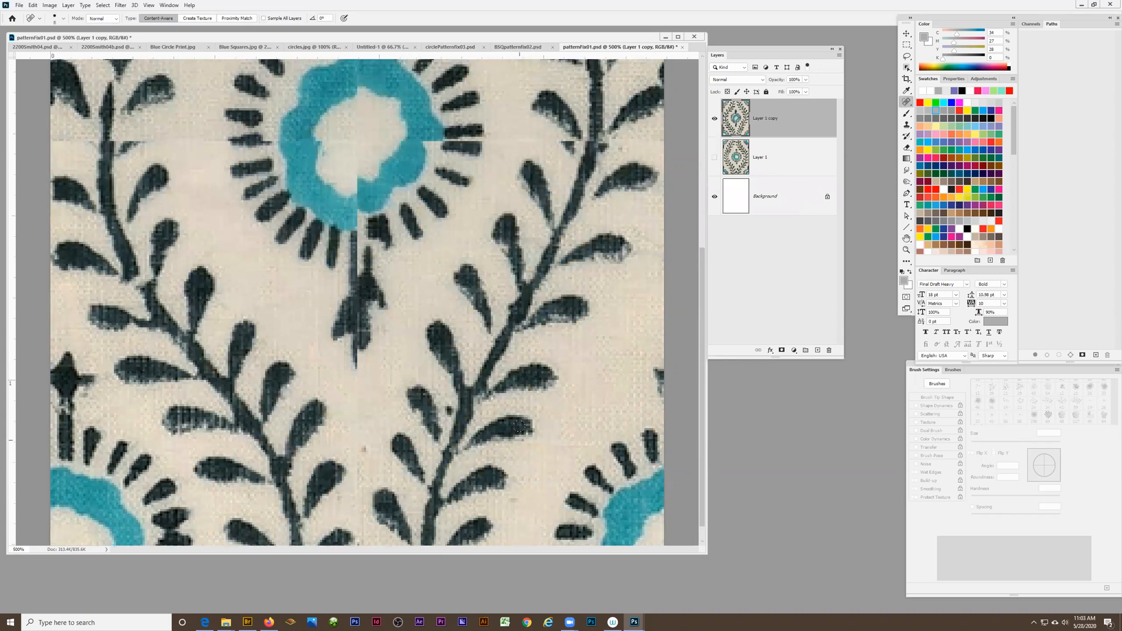
scroll(442, 382, "down", 4)
scroll(233, 246, "up", 4)
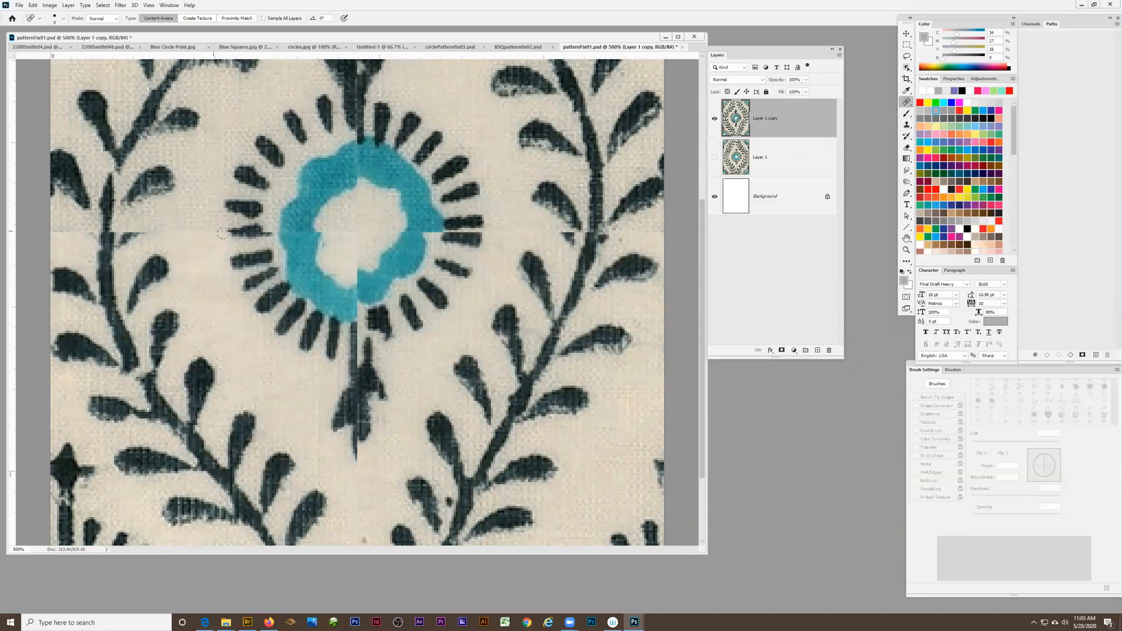
scroll(222, 238, "up", 1)
scroll(223, 238, "up", 4)
scroll(210, 274, "down", 4)
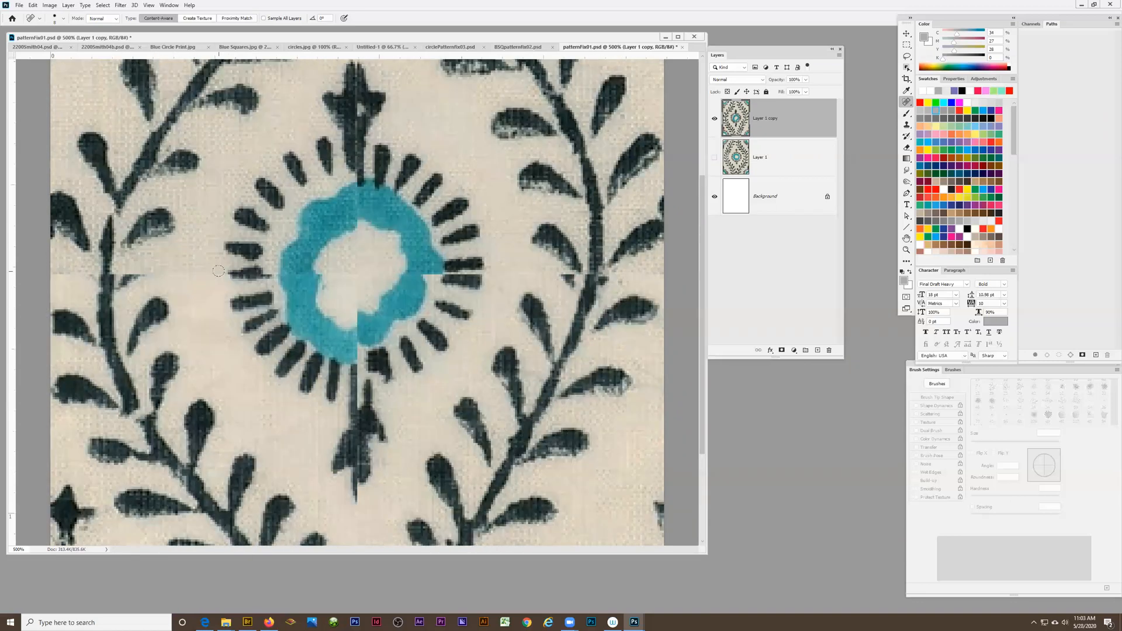
scroll(200, 311, "up", 2)
mouse_move(215, 309)
left_mouse_down()
mouse_move(154, 310)
mouse_move(203, 309)
left_mouse_up()
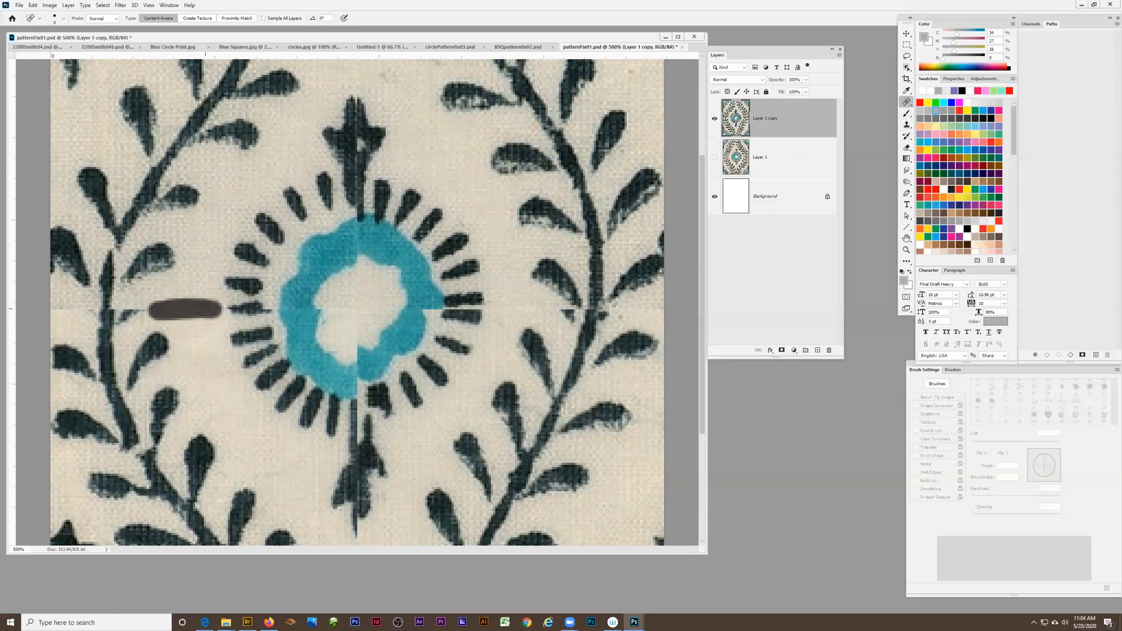
left_click_drag(203, 310, 205, 311)
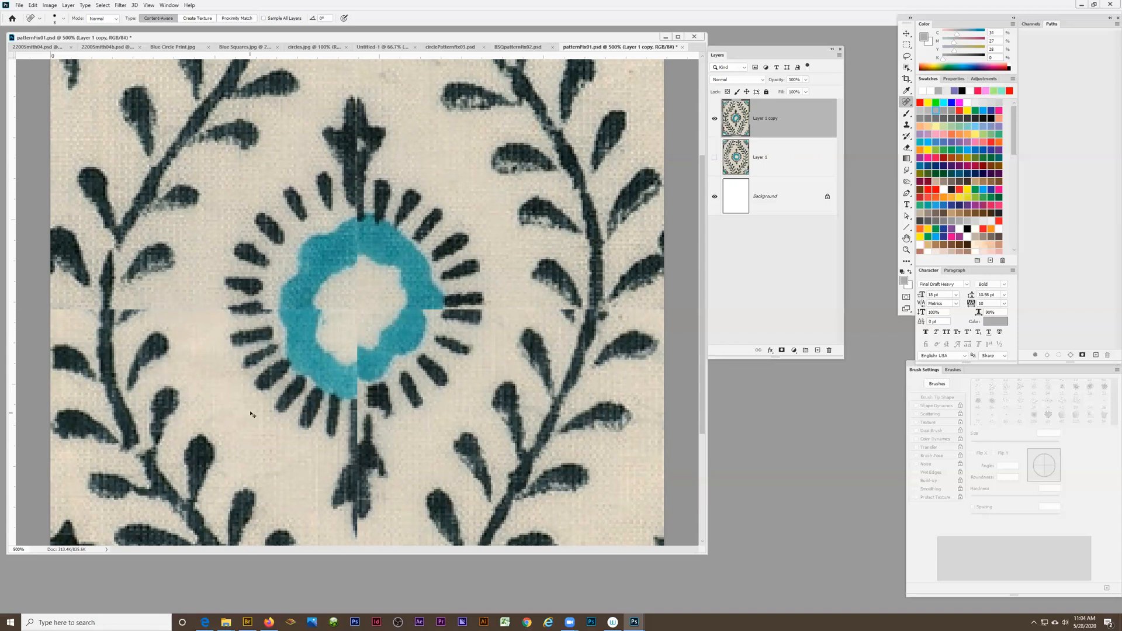
Reapply the last offset filter to Layer 1 copy to move the seams to the tile's edges, and inspect the central flower closely
key("ctrl+alt+f")
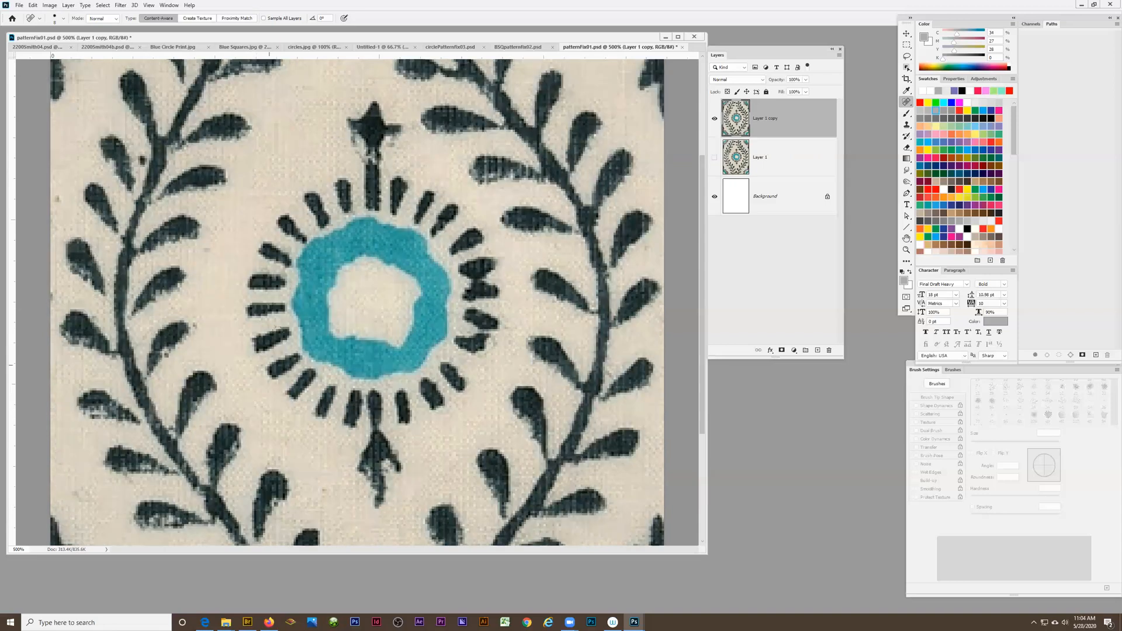
key("z")
left_click(256, 210)
left_click(281, 210)
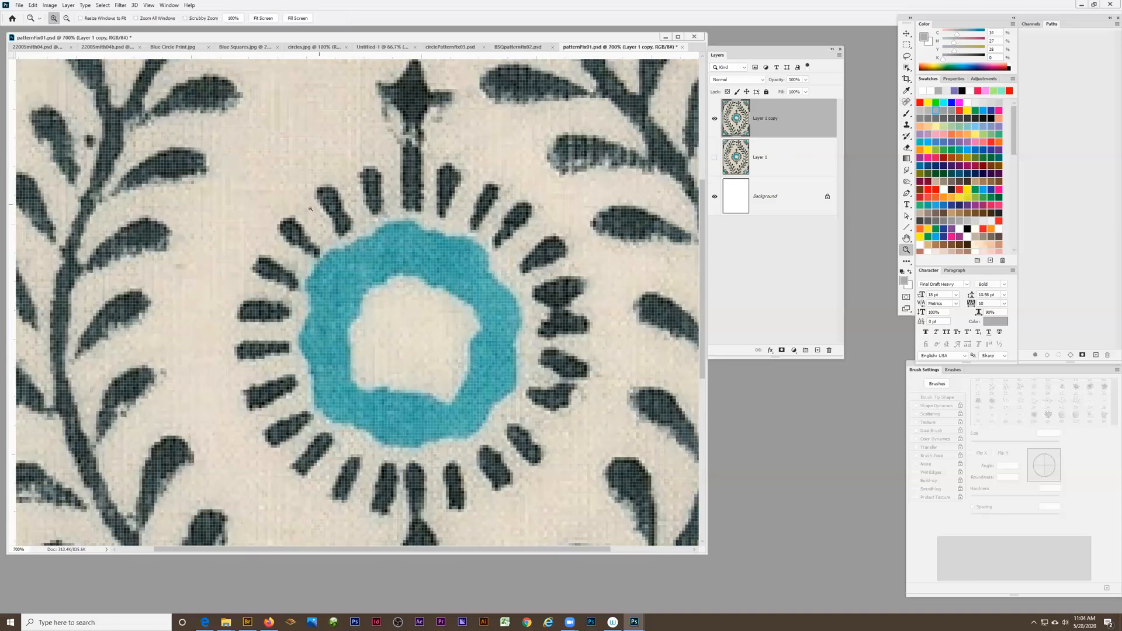
left_click(306, 209)
left_click(309, 209)
left_click(309, 209)
left_click(313, 207)
scroll(207, 253, "down", 2)
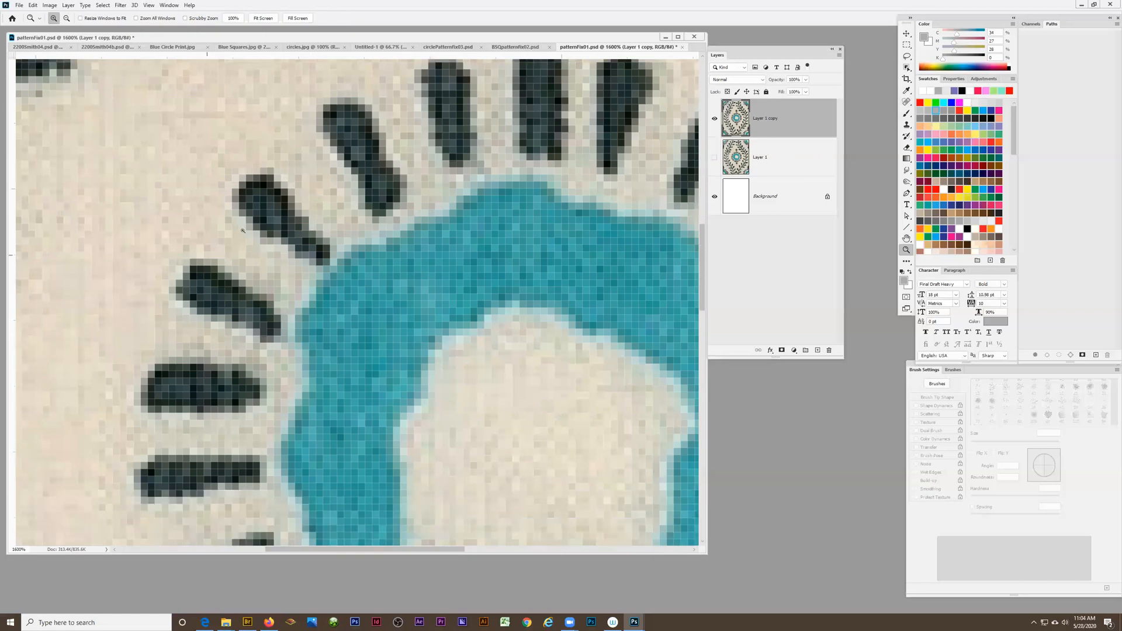
left_click(250, 239, "alt")
left_click(249, 239, "alt")
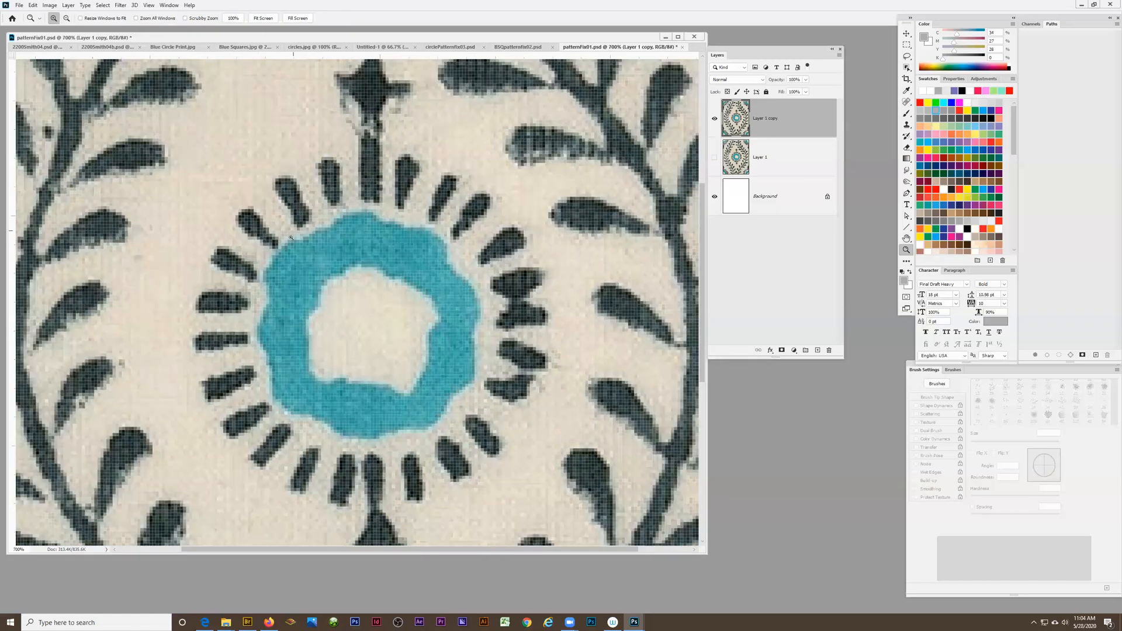
left_click(249, 239, "alt")
left_click(250, 239, "alt")
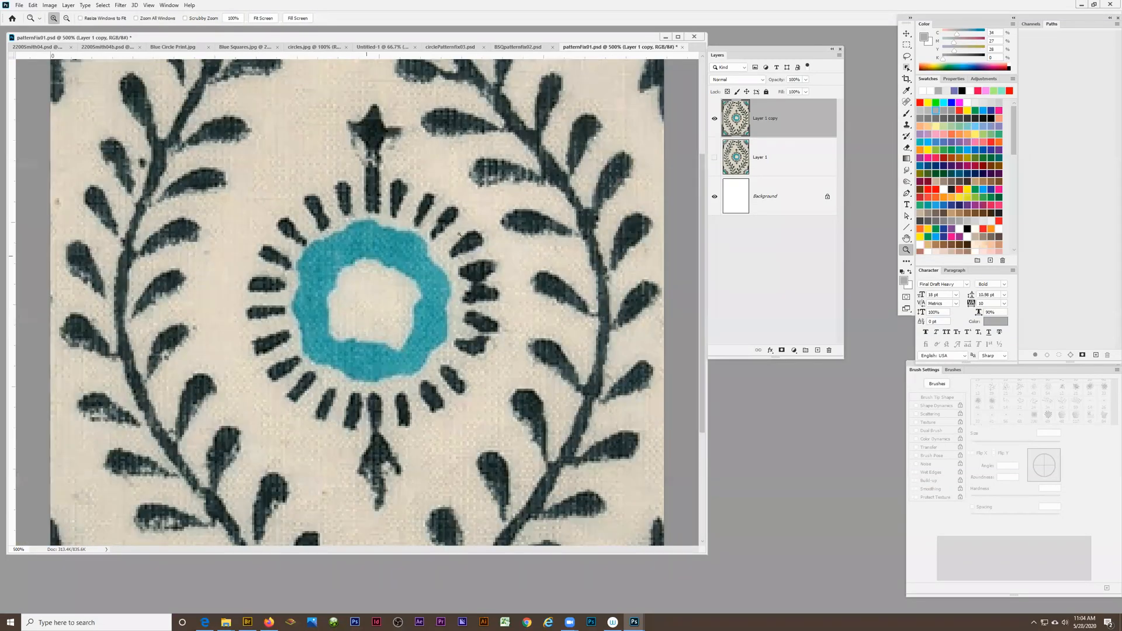
Look over the flower, the vines and the whole tile on Layer 1 copy for remaining flaws
left_click(906, 102)
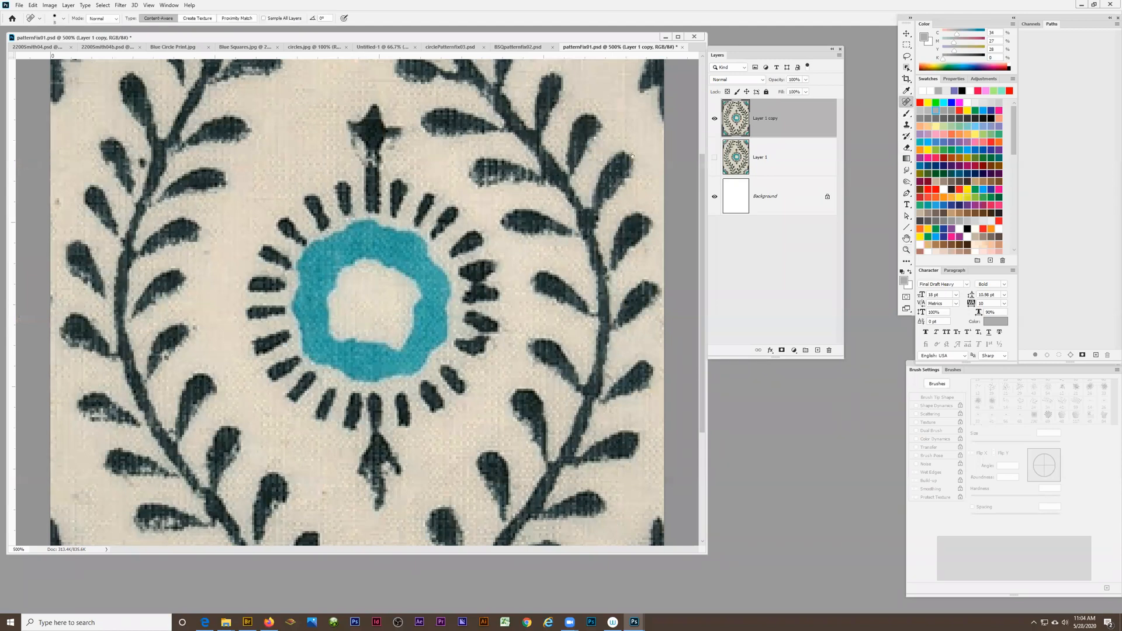
scroll(341, 312, "down", 3)
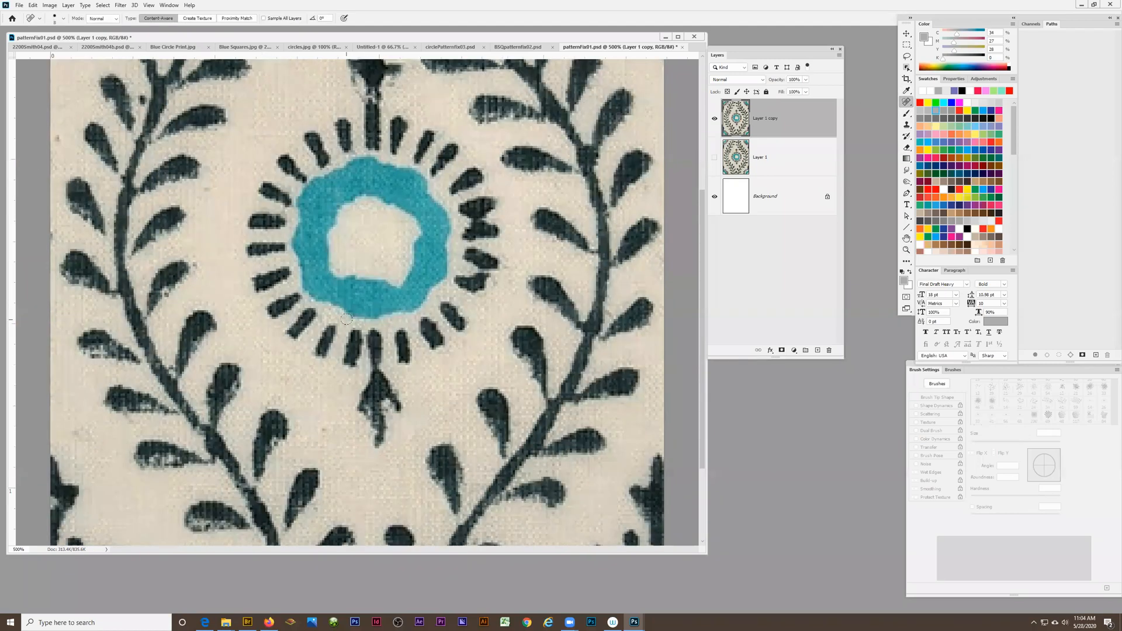
scroll(346, 319, "down", 4)
scroll(347, 325, "up", 10)
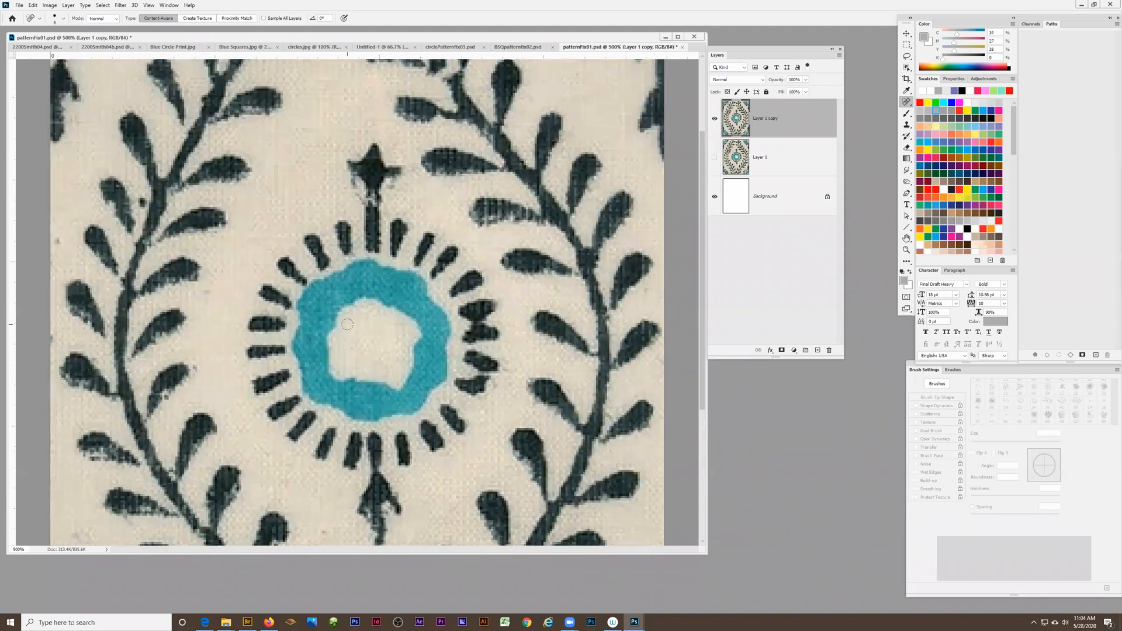
scroll(347, 325, "down", 8)
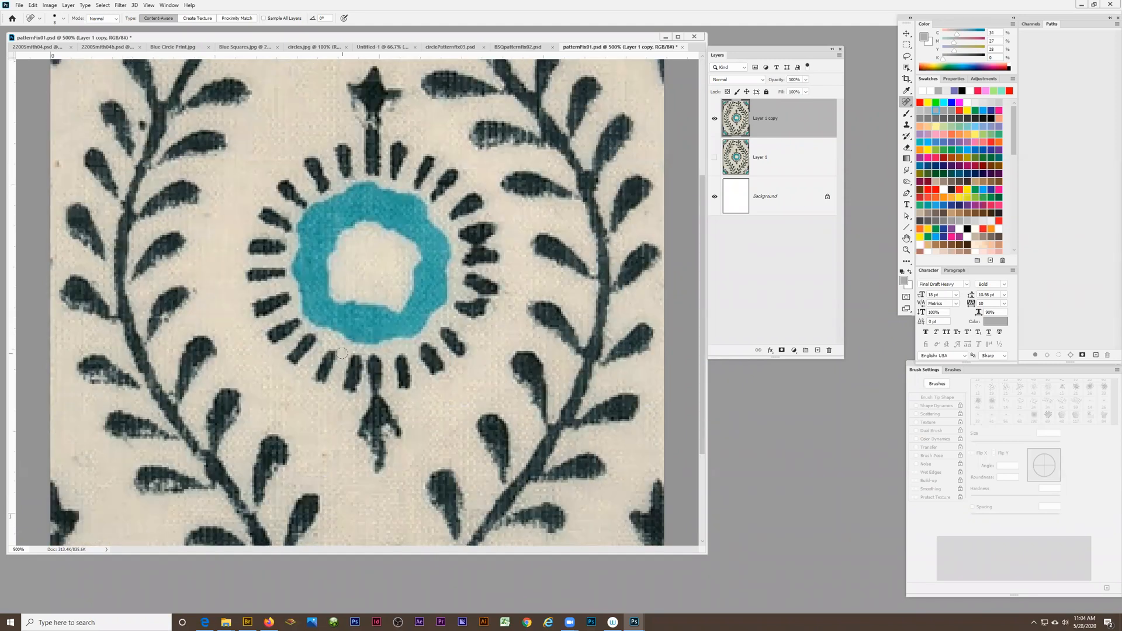
scroll(342, 354, "up", 2)
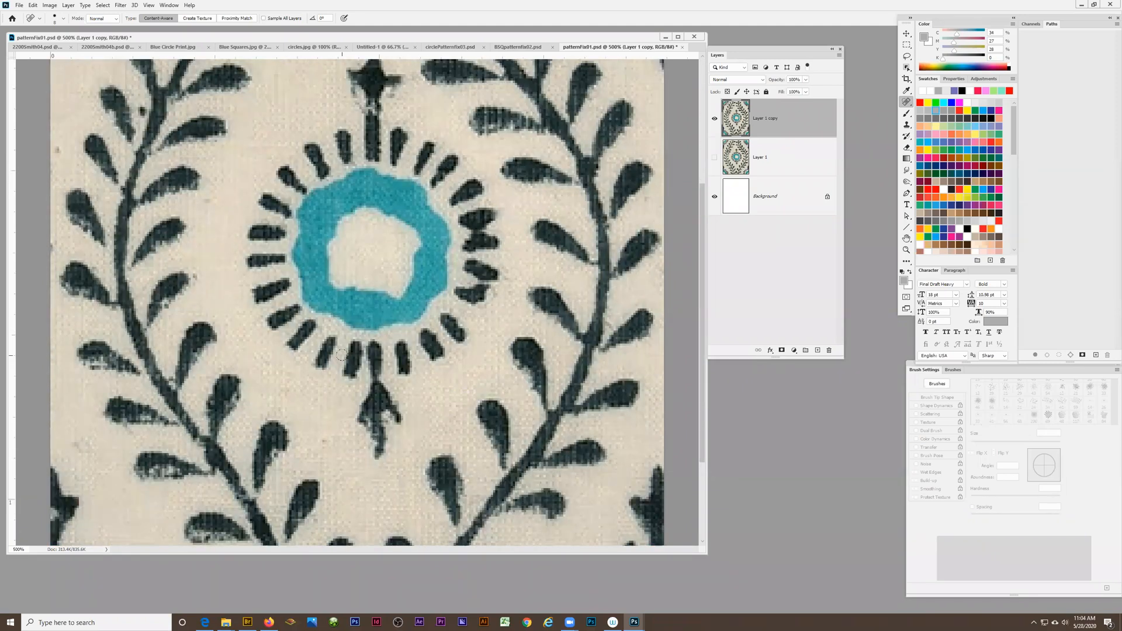
key("z")
left_click(368, 302, "alt")
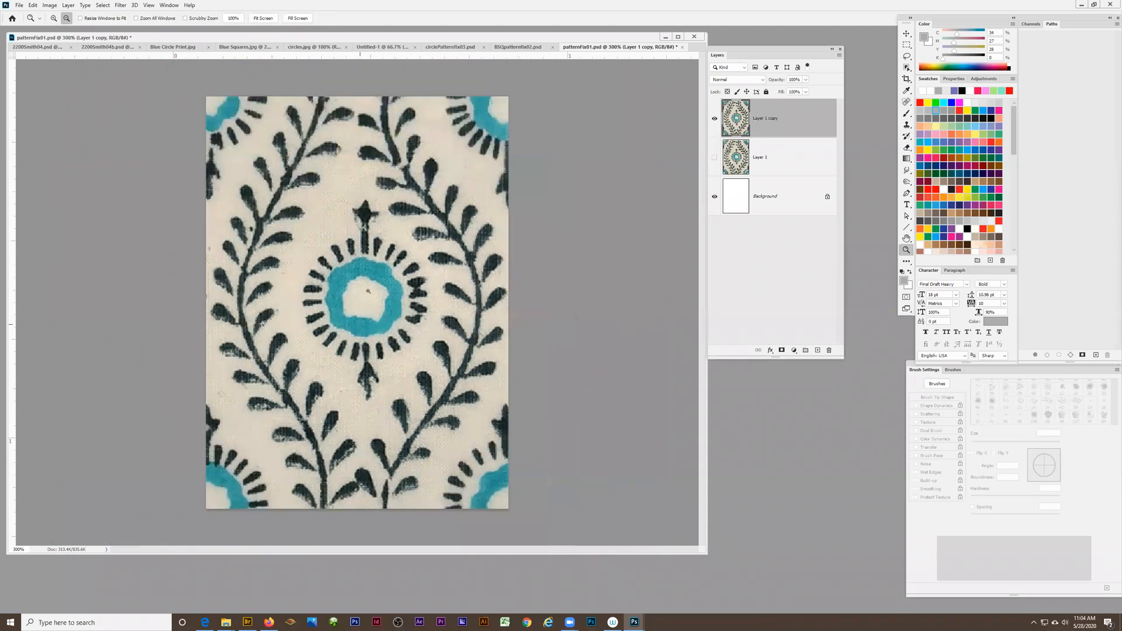
left_click(360, 324, "alt")
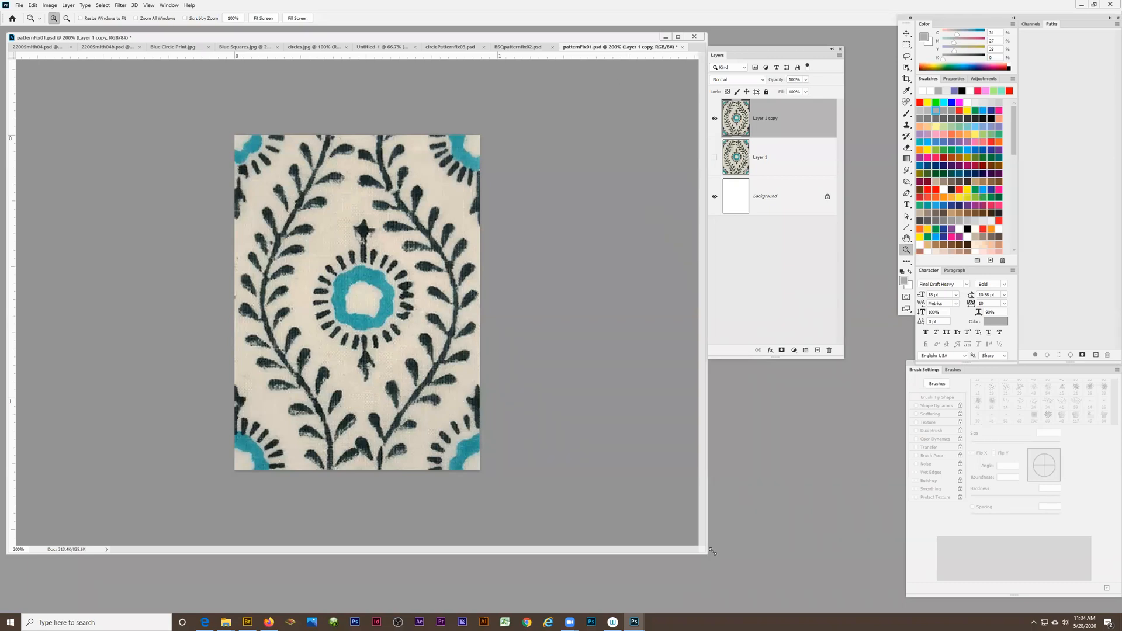
left_click_drag(706, 554, 715, 551)
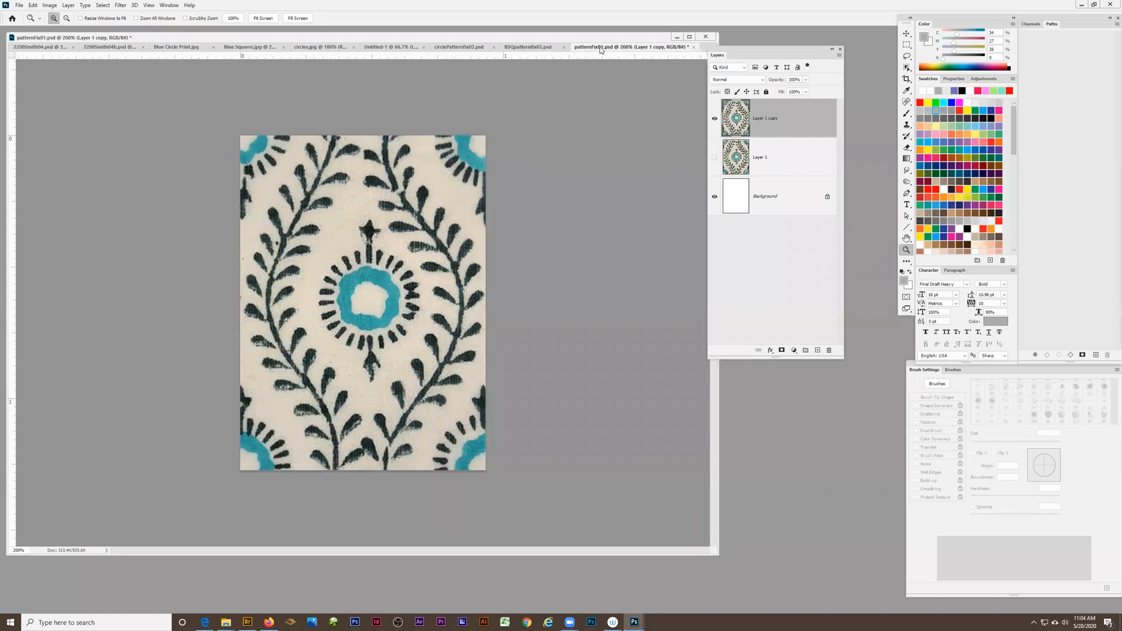
Toggle the visibility of Layer 1 copy and Layer 1 to compare them, leaving only the copy shown above the background
left_click(714, 119)
left_click(714, 157)
left_click(714, 158)
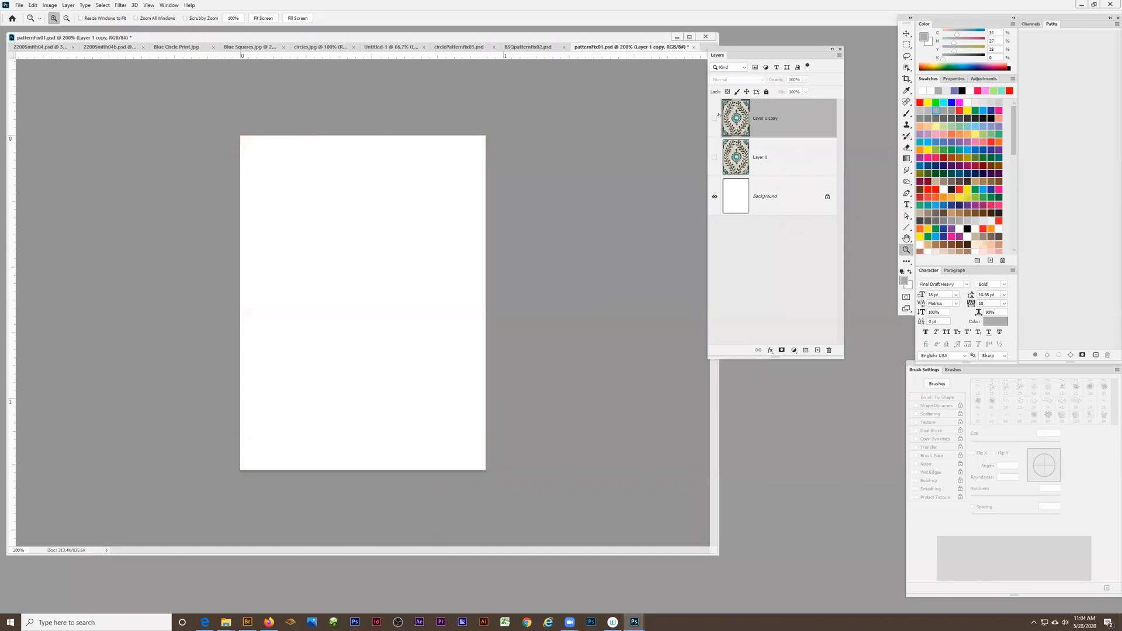
left_click(714, 119)
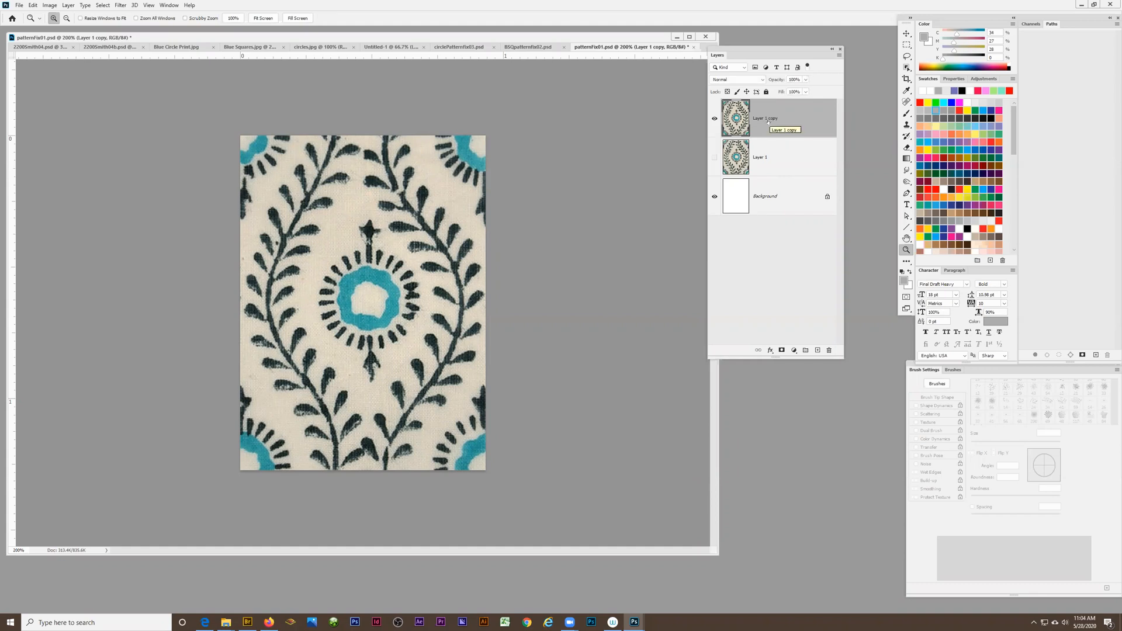
Offset Layer 1 copy again with the last-used filter to bring the seams back through the central flower
key("ctrl+alt+f")
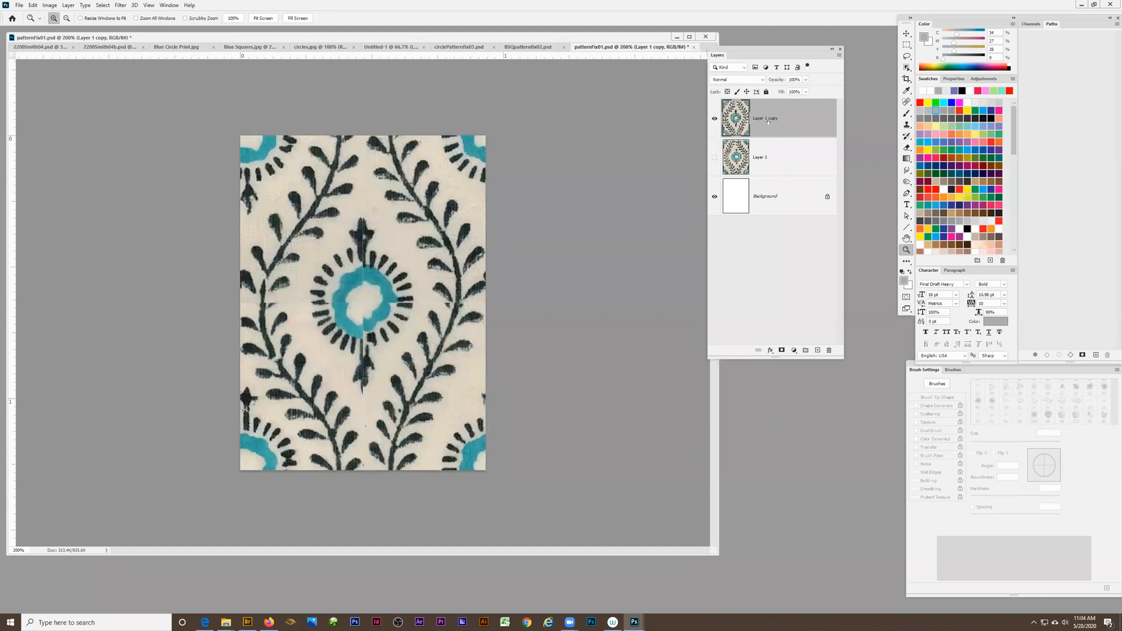
left_click(352, 265)
scroll(361, 301, "up", 2)
scroll(360, 301, "down", 2)
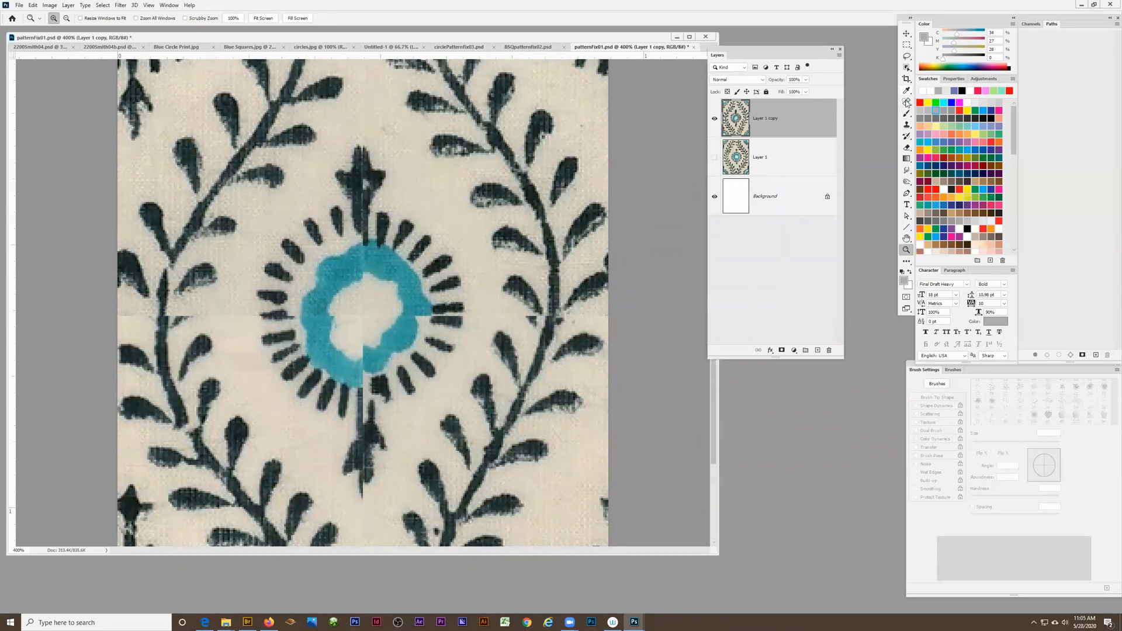
Heal the seam inside the flower's cream centre and in the bare fabric beside the right vine with the Spot Healing Brush
left_click(906, 102)
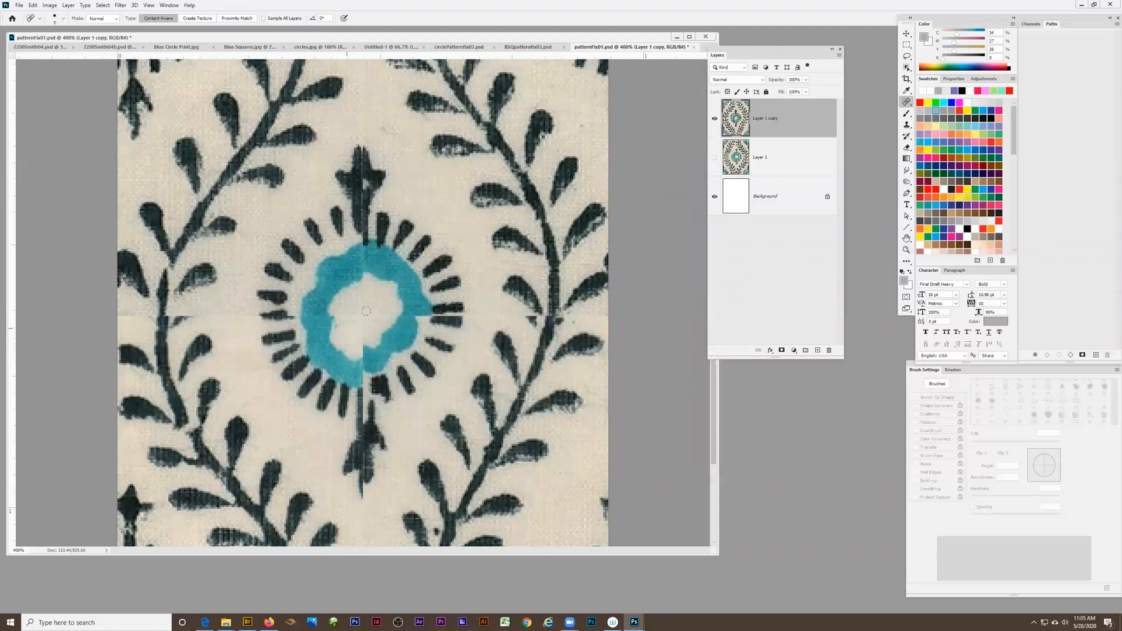
mouse_move(348, 318)
left_mouse_down()
mouse_move(381, 314)
mouse_move(362, 313)
mouse_move(358, 345)
left_mouse_up()
scroll(407, 400, "down", 3)
scroll(398, 349, "down", 1)
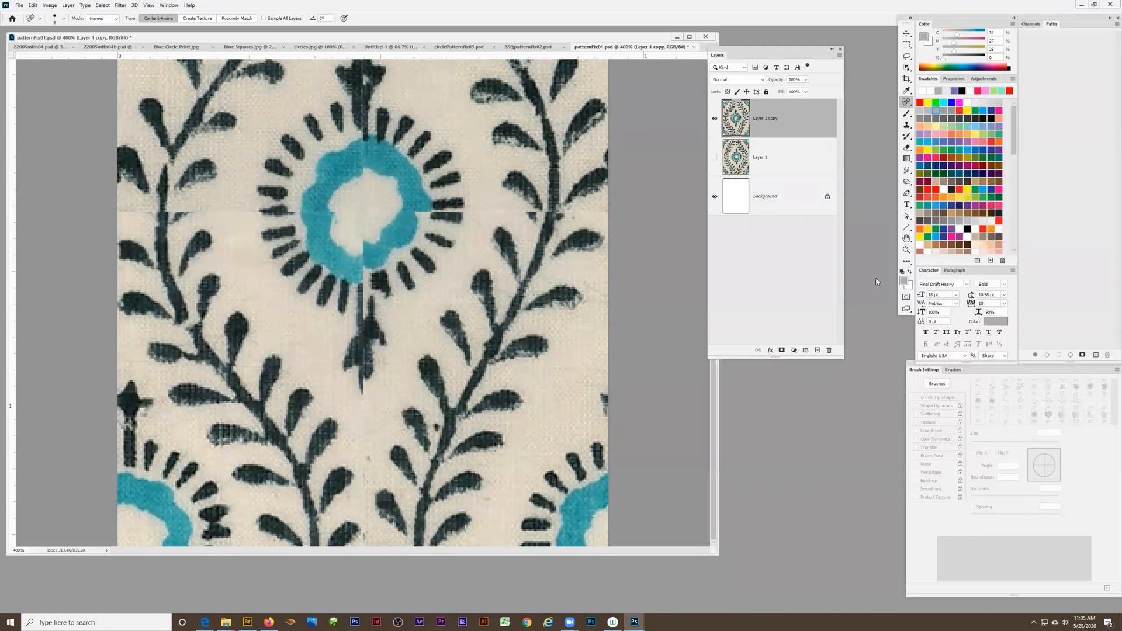
left_click(906, 251)
left_click(549, 223)
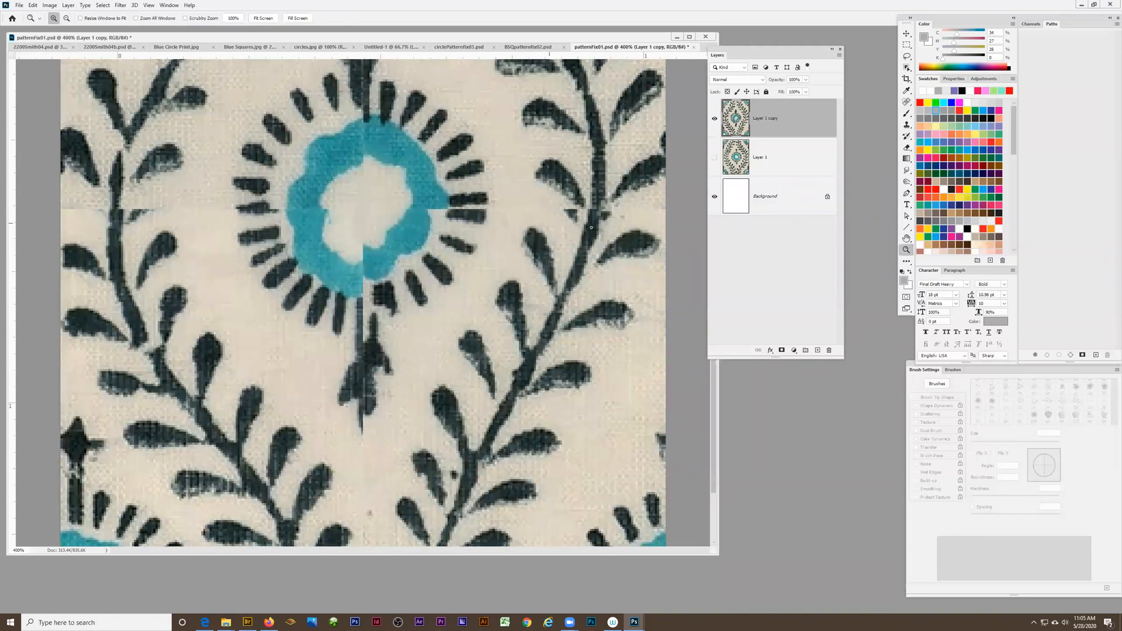
left_click(549, 223)
scroll(638, 246, "up", 1)
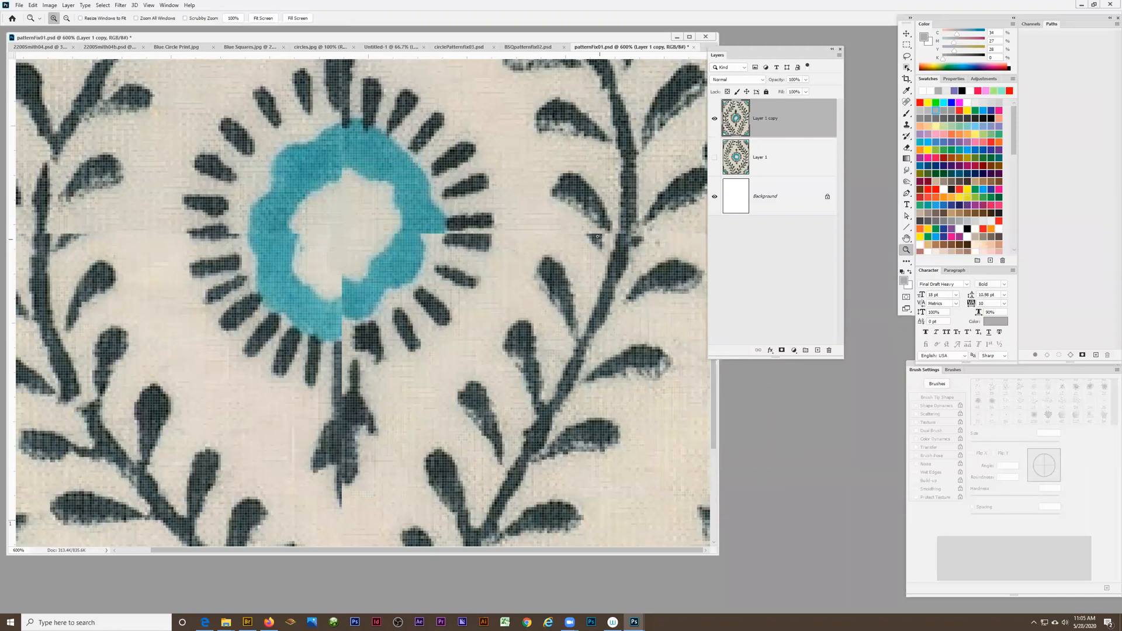
left_click(906, 103)
mouse_move(578, 234)
left_mouse_down()
mouse_move(597, 247)
mouse_move(591, 261)
left_mouse_up()
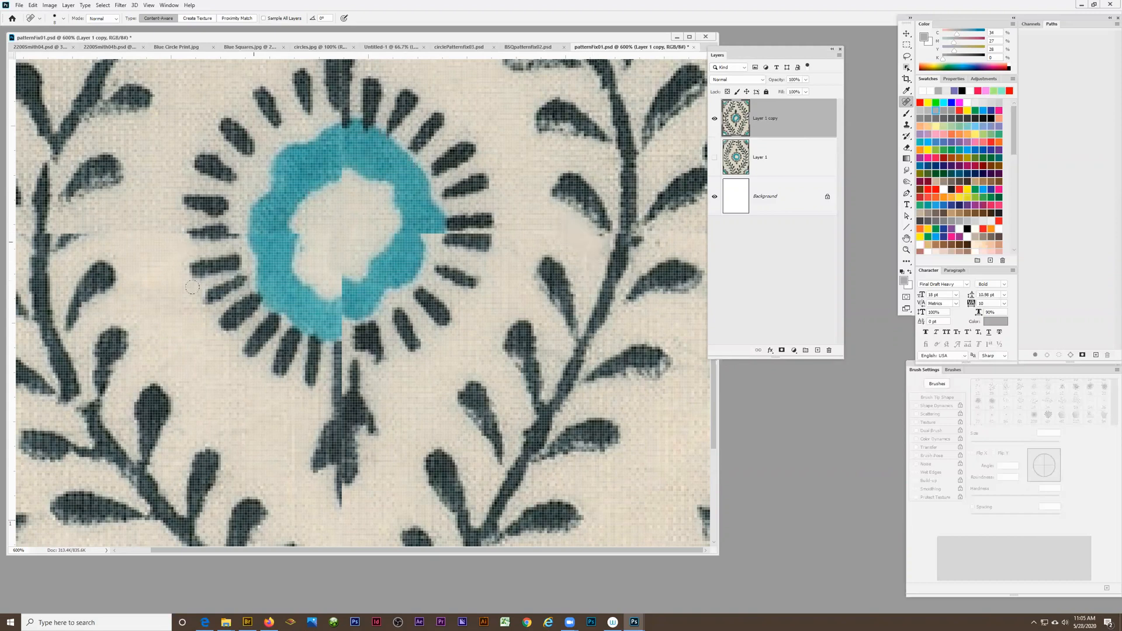
Heal the horizontal seam in the bare fabric between the left vine's stem and the flower, redoing the first stroke
scroll(192, 288, "up", 1)
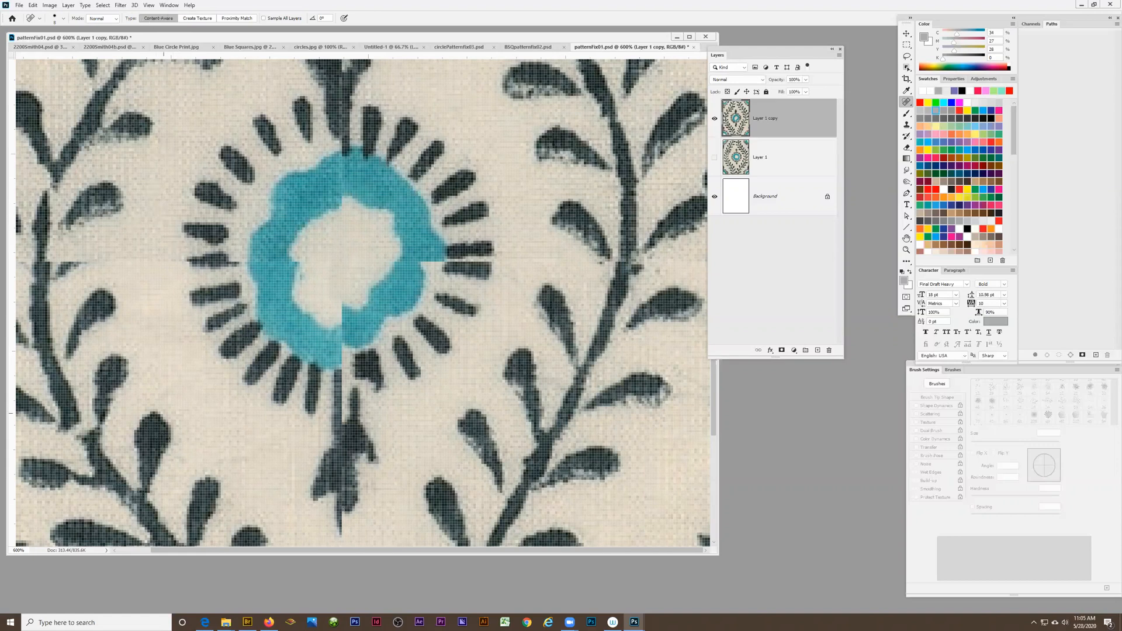
left_click_drag(235, 548, 206, 549)
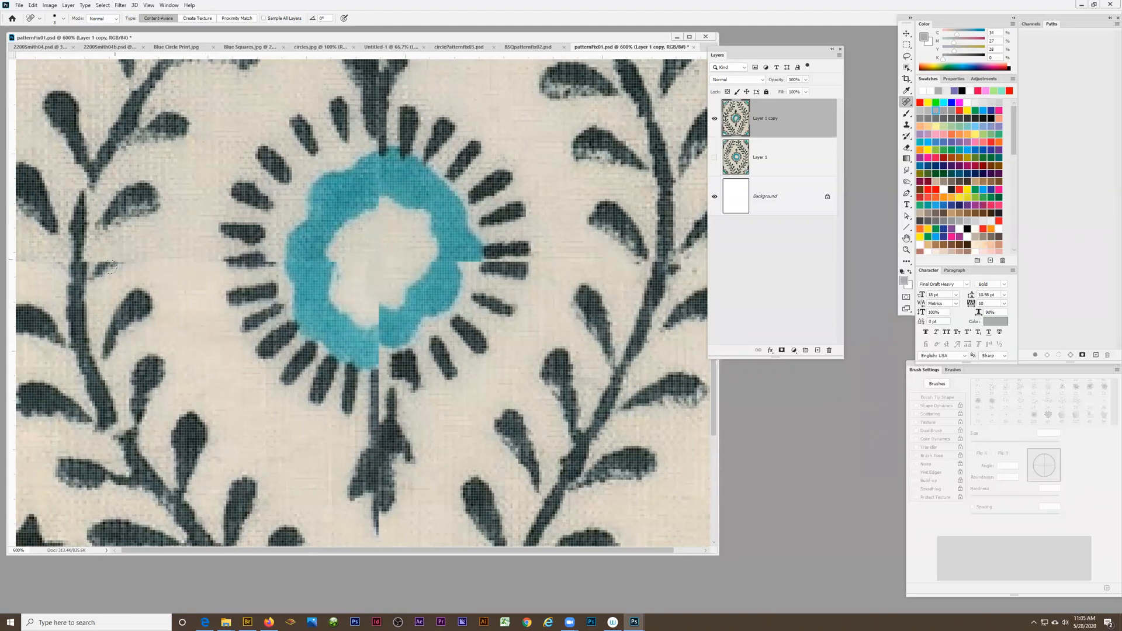
mouse_move(135, 252)
left_mouse_down()
mouse_move(98, 263)
mouse_move(99, 286)
mouse_move(117, 273)
left_mouse_up()
key("ctrl+z")
mouse_move(126, 259)
left_mouse_down()
mouse_move(107, 264)
mouse_move(96, 287)
mouse_move(122, 270)
mouse_move(116, 249)
left_mouse_up()
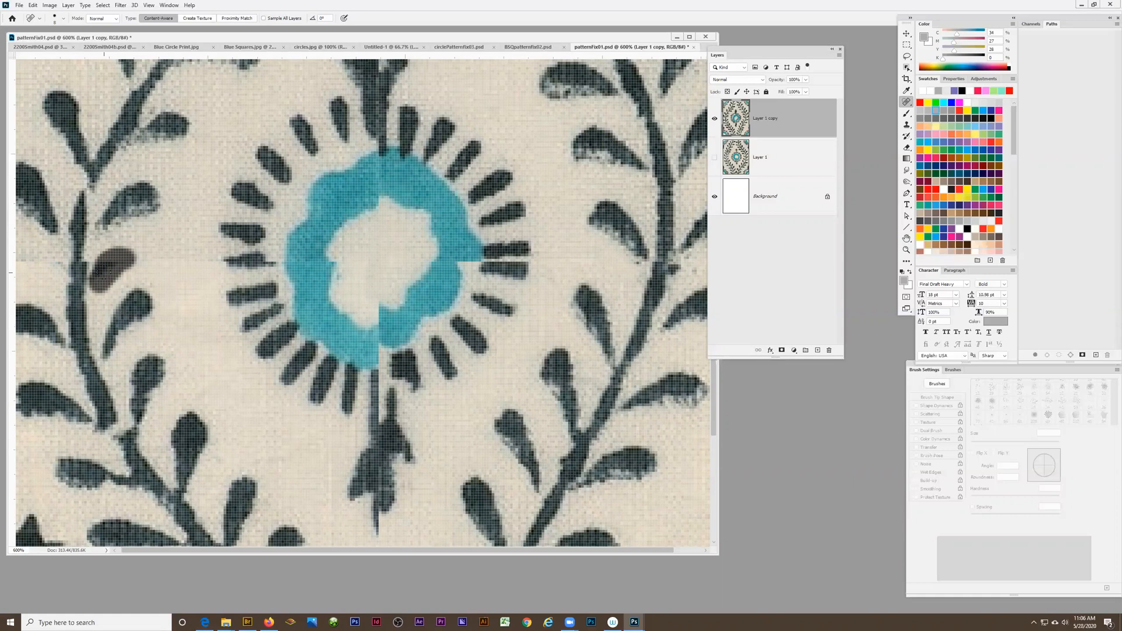
left_click_drag(106, 270, 107, 270)
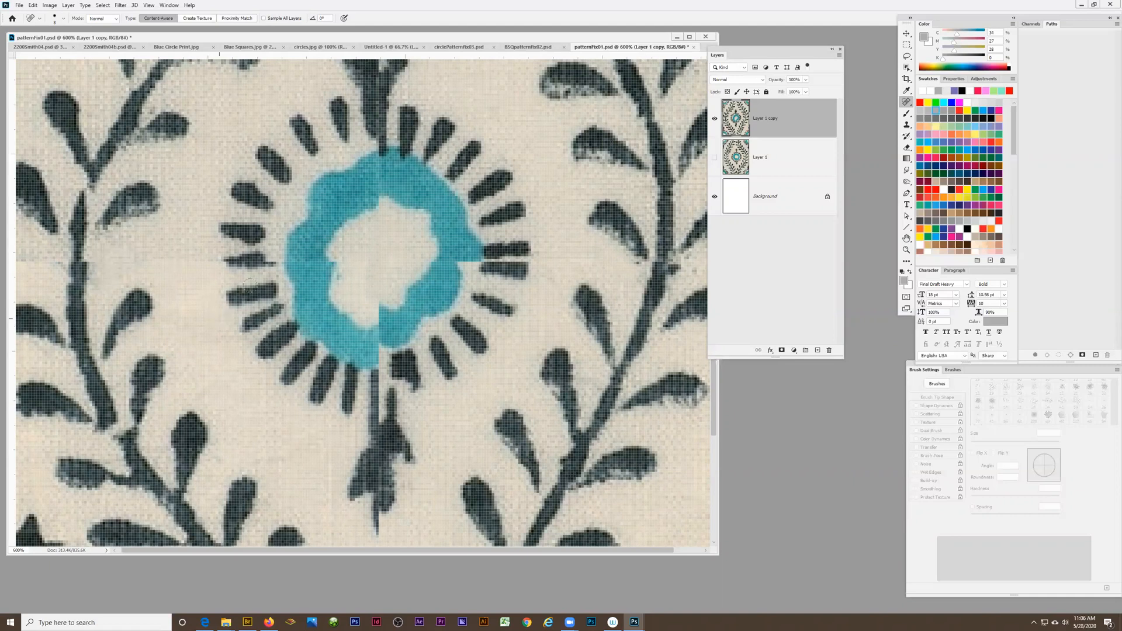
Try to heal the mismatched lower edge of the flower's blue ring, then undo the last healing stroke
mouse_move(375, 287)
left_mouse_down()
mouse_move(379, 317)
mouse_move(389, 291)
mouse_move(378, 297)
left_mouse_up()
mouse_move(397, 327)
left_mouse_down()
mouse_move(377, 363)
mouse_move(409, 345)
left_mouse_up()
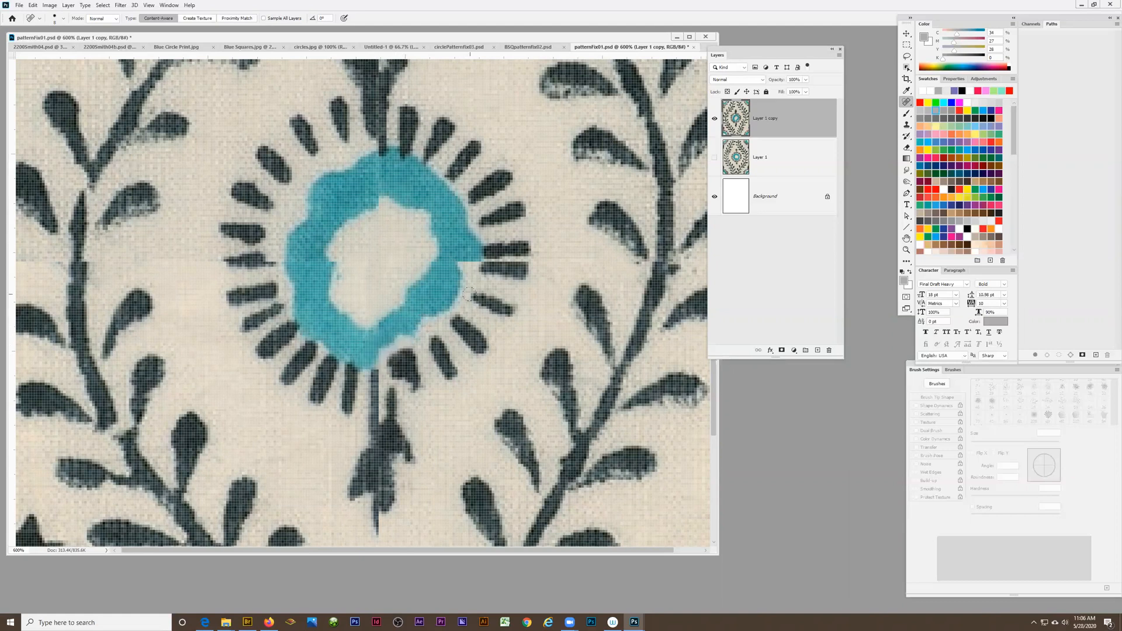
key("ctrl+z")
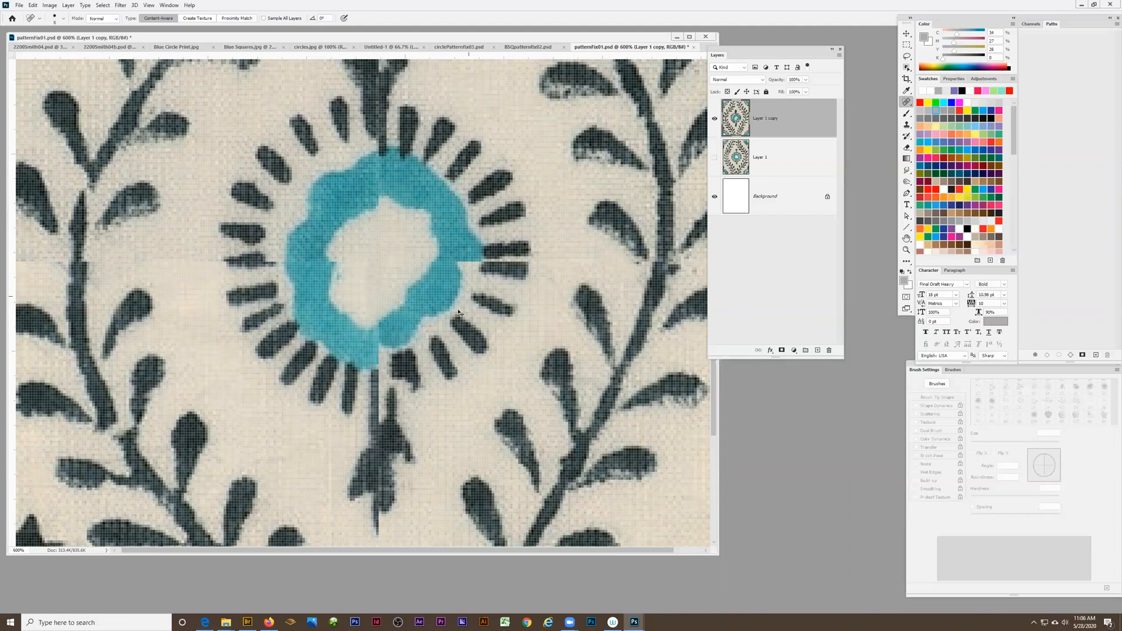
Try healing the small dark speck in the fabric below the flower's stem, then undo the stroke
scroll(419, 355, "up", 5)
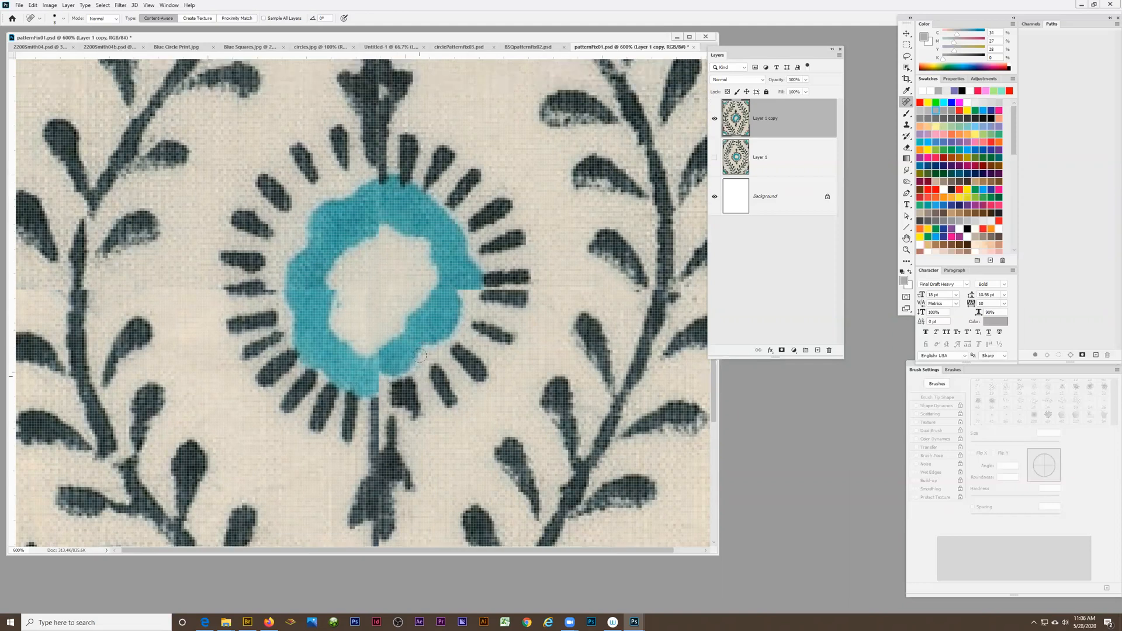
scroll(209, 292, "down", 3)
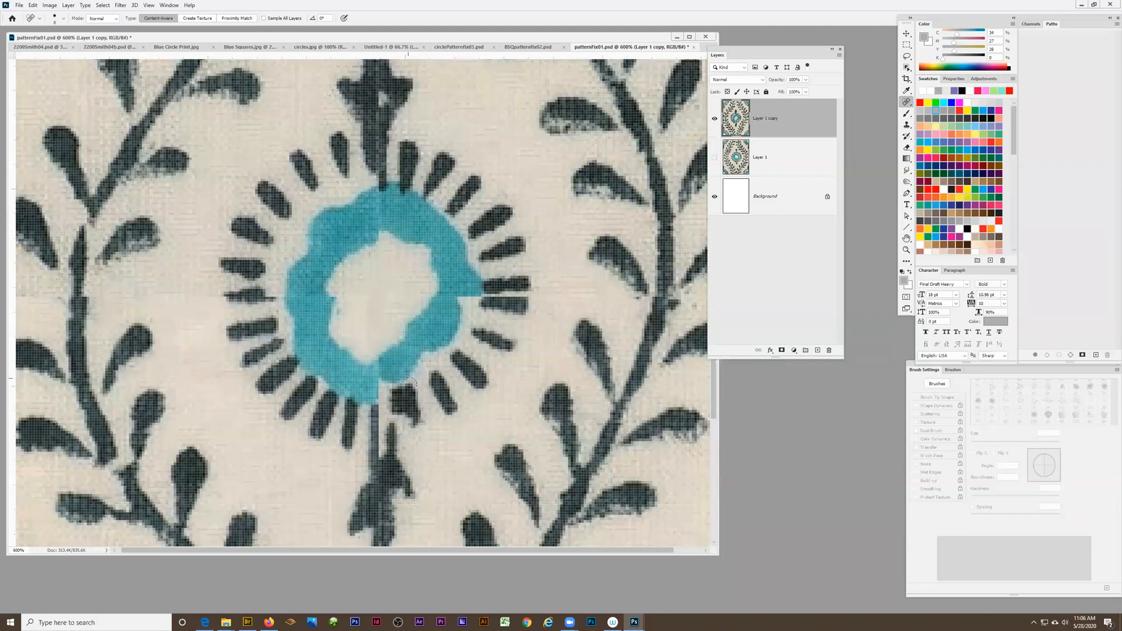
scroll(409, 382, "down", 5)
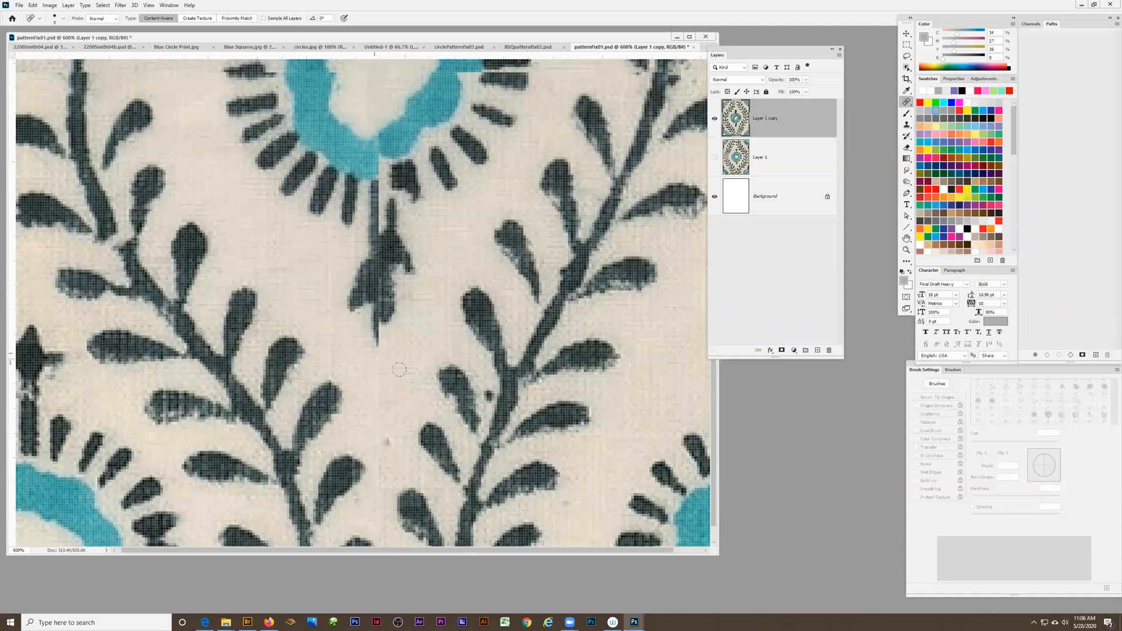
scroll(399, 369, "up", 1)
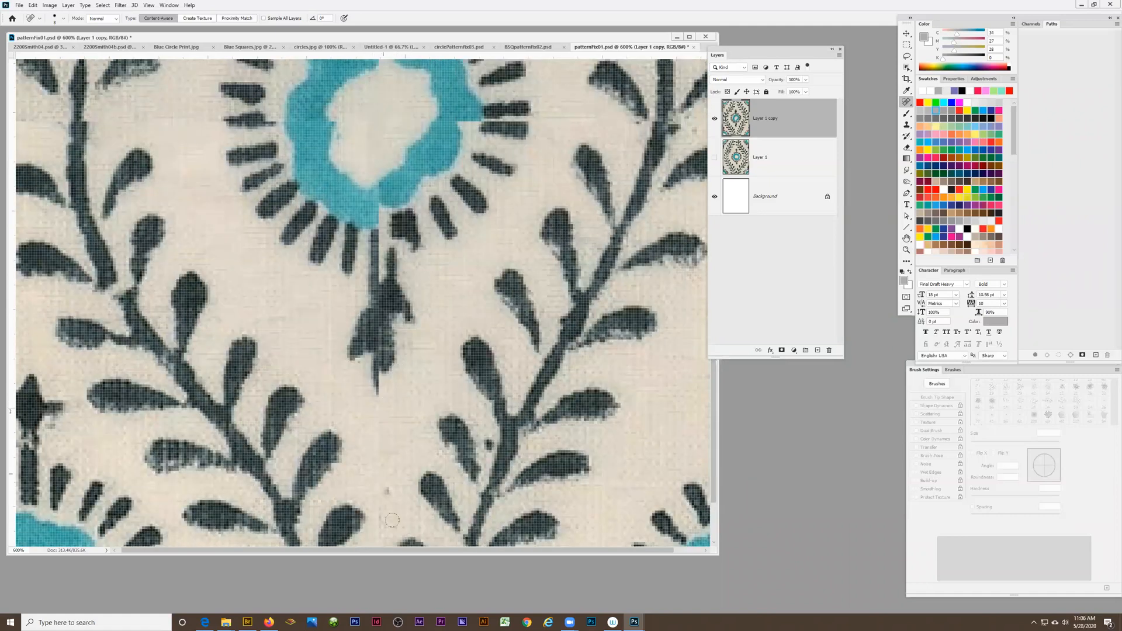
scroll(410, 435, "down", 2)
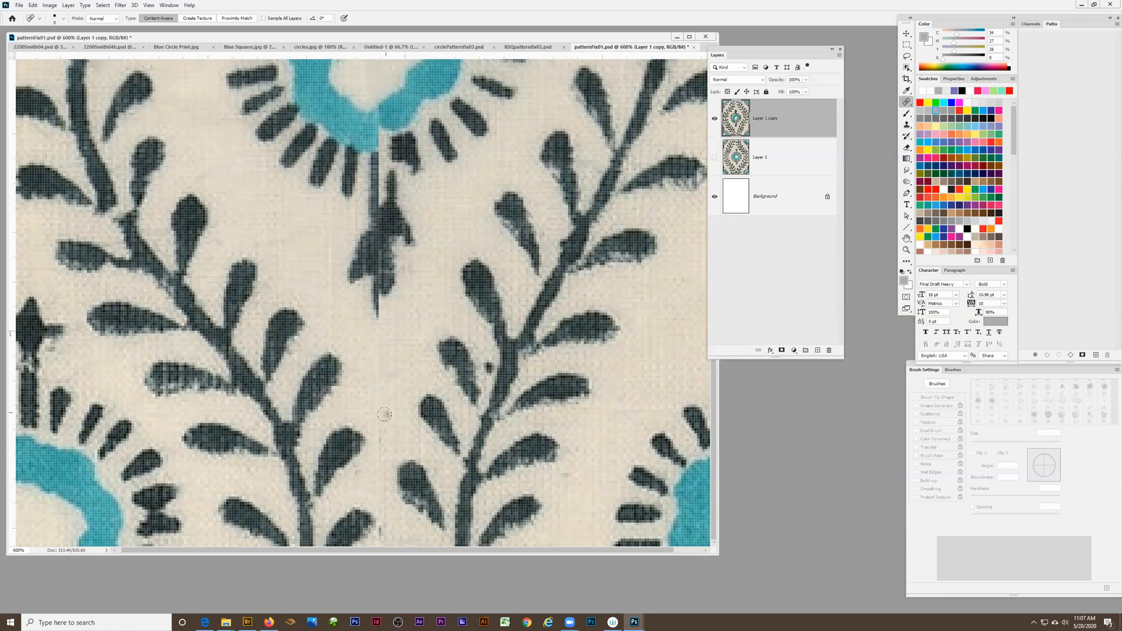
left_click_drag(385, 402, 389, 415)
key("ctrl+z")
Try healing the speck below the flower's stem with a much larger brush, then undo it
key("bracketright")
key("bracketright")
key("bracketright")
key("bracketright")
key("bracketright")
key("bracketright")
key("bracketright")
key("bracketright")
key("bracketright")
key("bracketright")
left_click(384, 407)
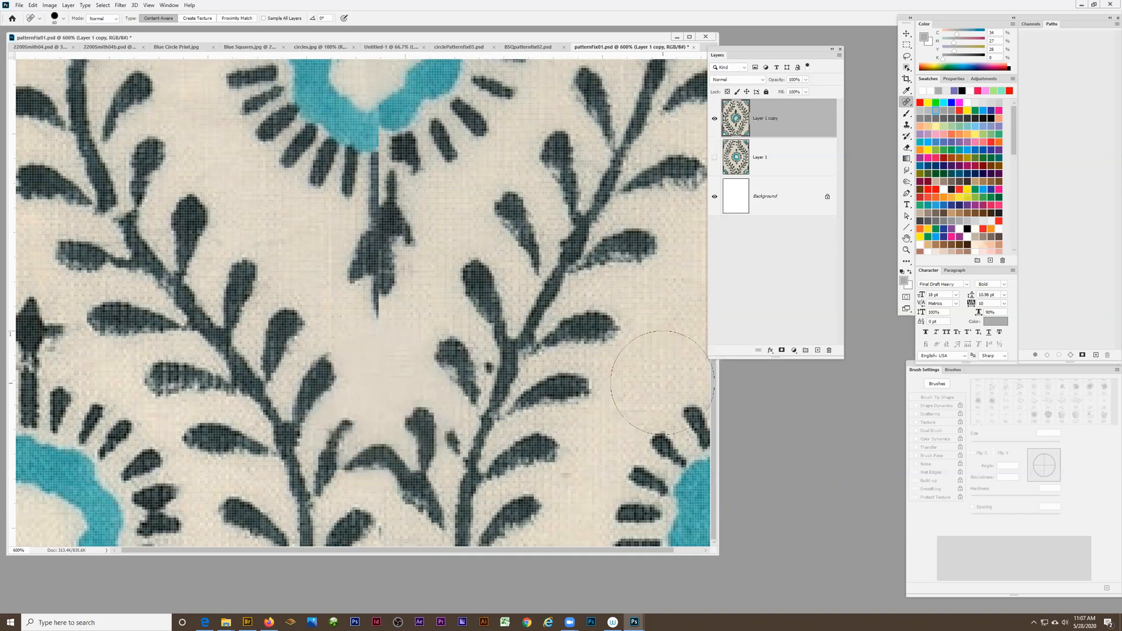
key("ctrl+z")
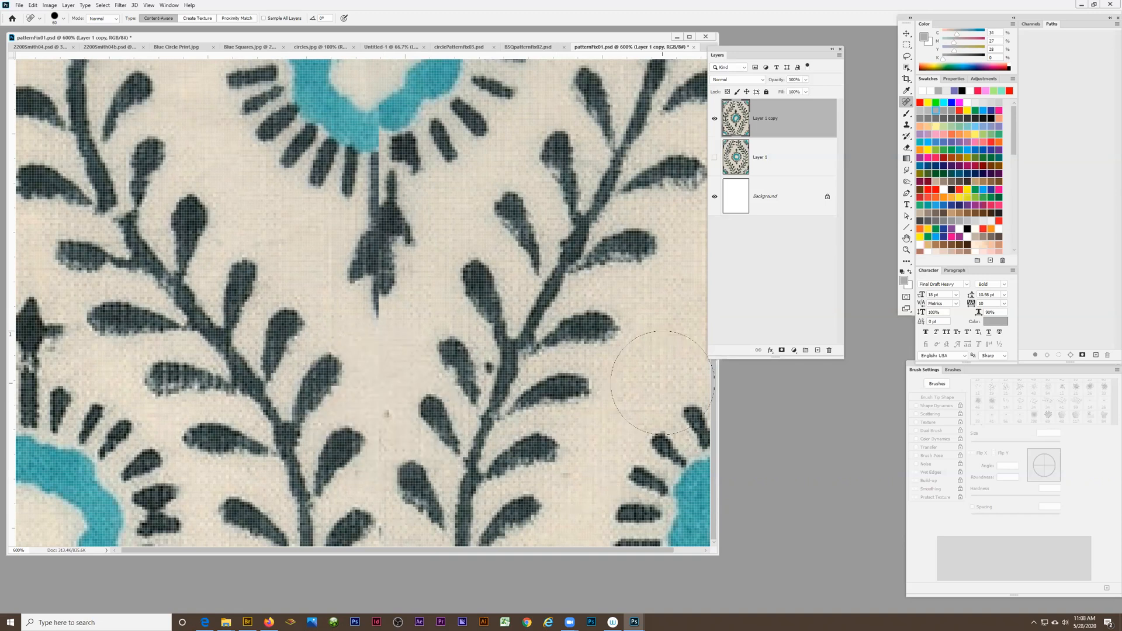
Shrink the healing brush until it is slightly larger than the speck below the flower's stem, and heal the speck
key("bracketleft")
key("bracketleft")
key("bracketleft")
key("bracketleft")
key("bracketleft")
key("bracketleft")
key("bracketright")
key("bracketright")
key("bracketright")
key("bracketleft")
key("bracketleft")
key("bracketleft")
left_click(389, 414)
Heal the small dark dot beside the stem of the right vine
scroll(418, 425, "up", 2)
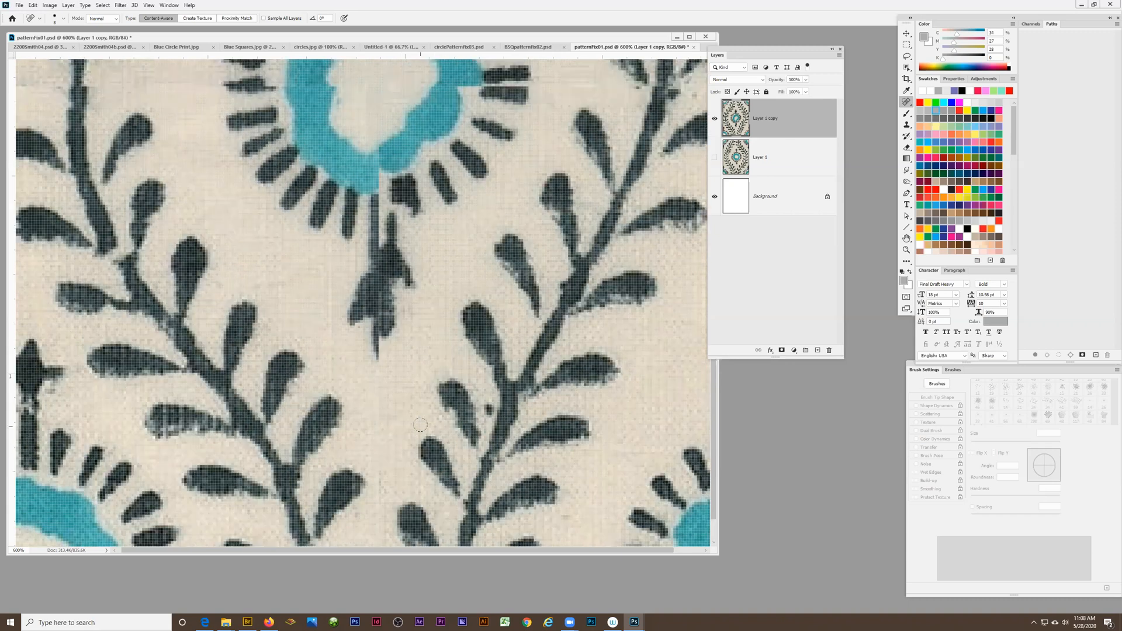
scroll(488, 431, "up", 2)
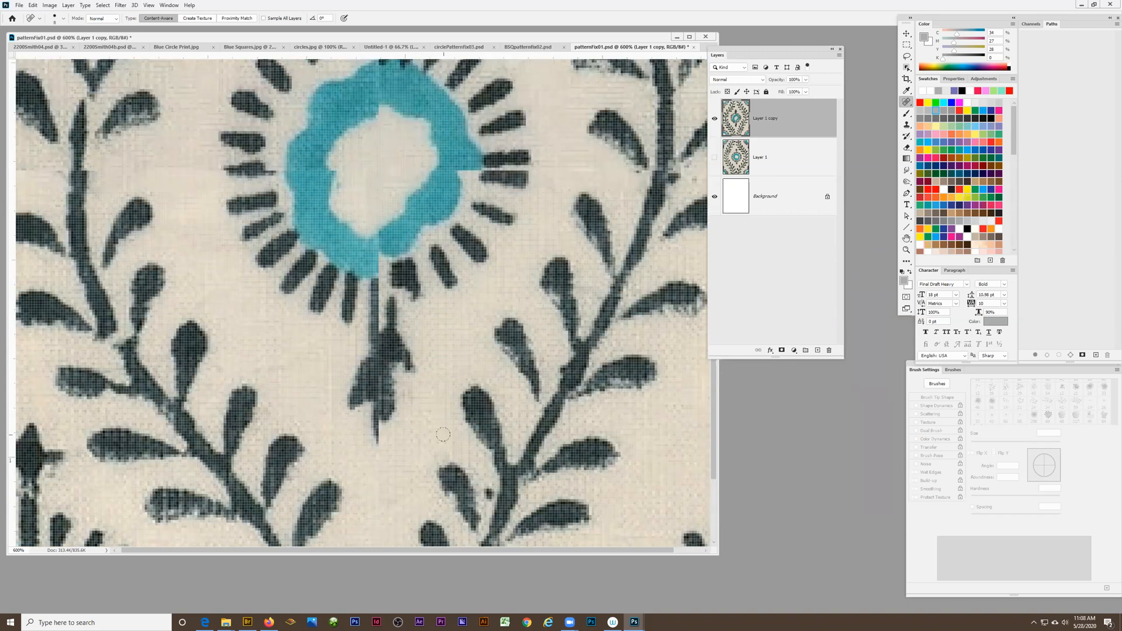
scroll(472, 435, "down", 4)
left_click(489, 388)
left_click(487, 389)
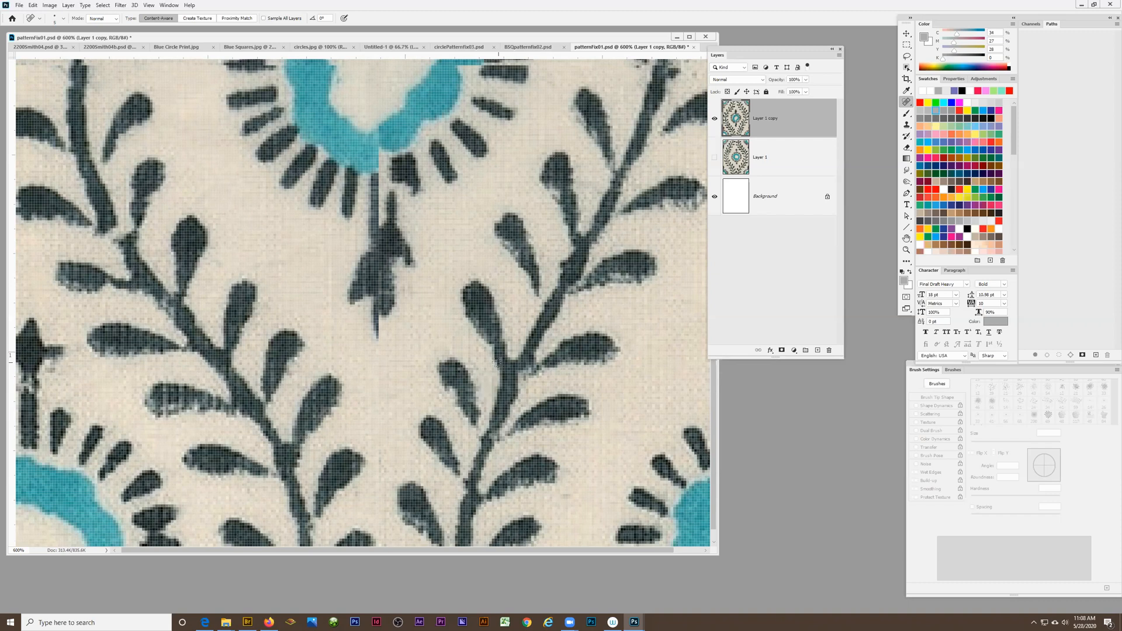
Inspect the flower as a whole, and examine the mismatched lower part of its blue ring at 1200% magnification
scroll(464, 368, "up", 5)
scroll(464, 368, "up", 2)
key("z")
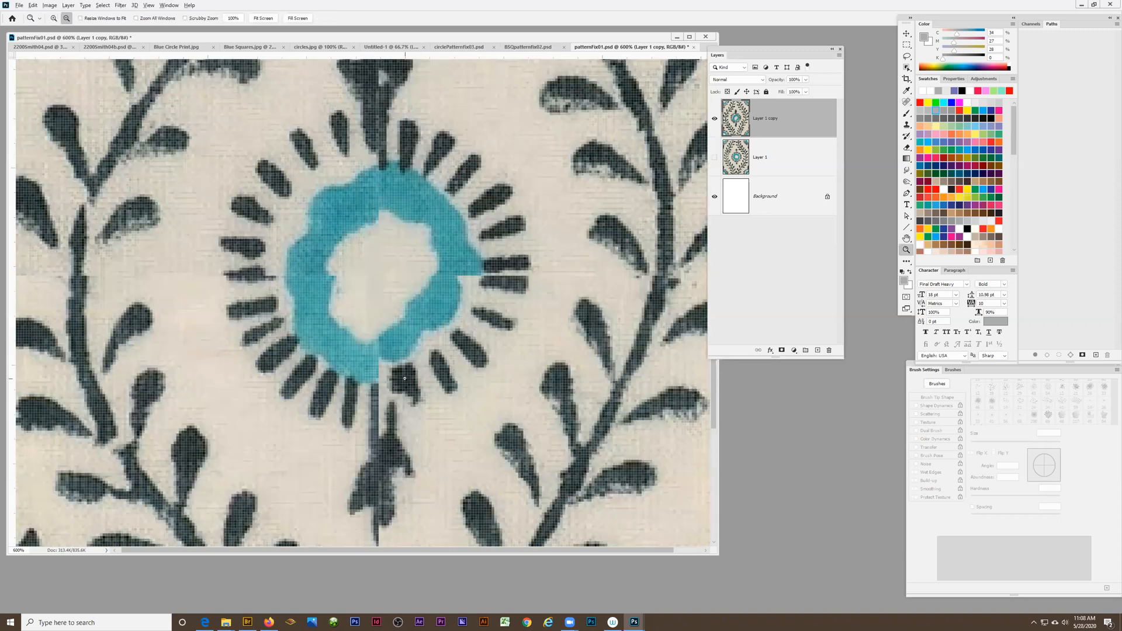
left_click(404, 379, "alt")
left_click(405, 379, "alt")
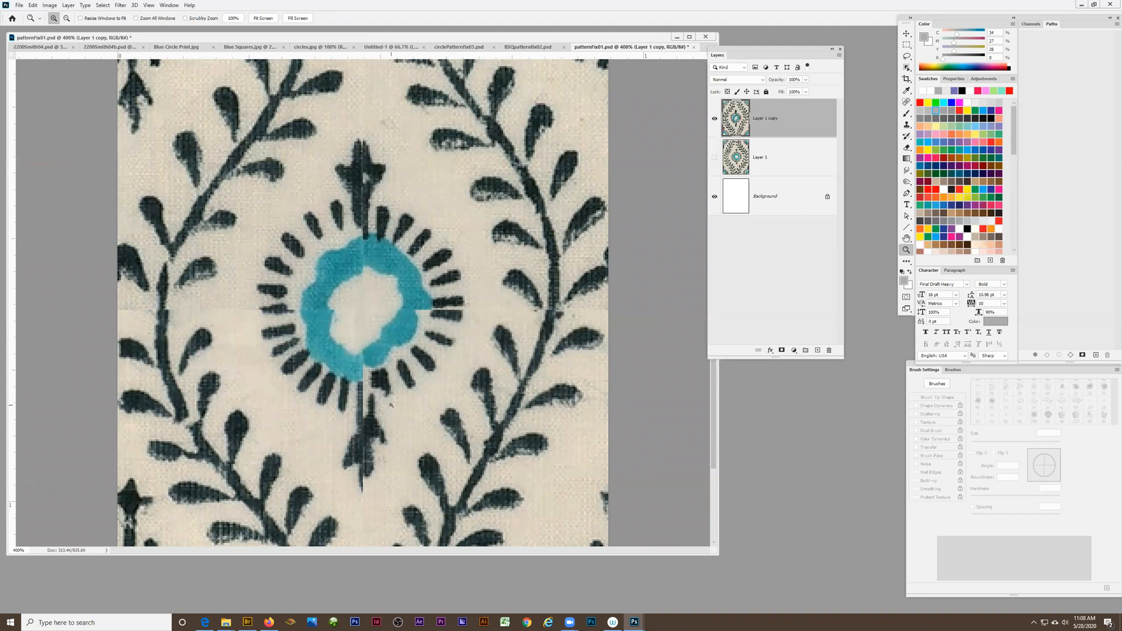
scroll(391, 404, "up", 2)
scroll(379, 374, "down", 2)
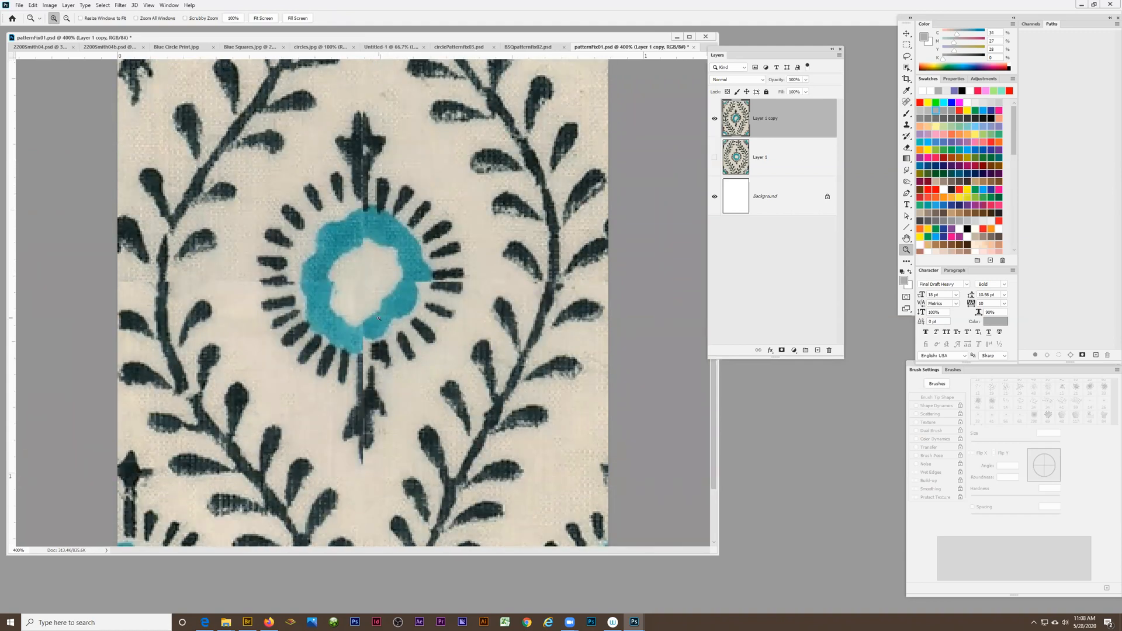
left_click(378, 319)
left_click(379, 321)
left_click(380, 322)
left_click(383, 325)
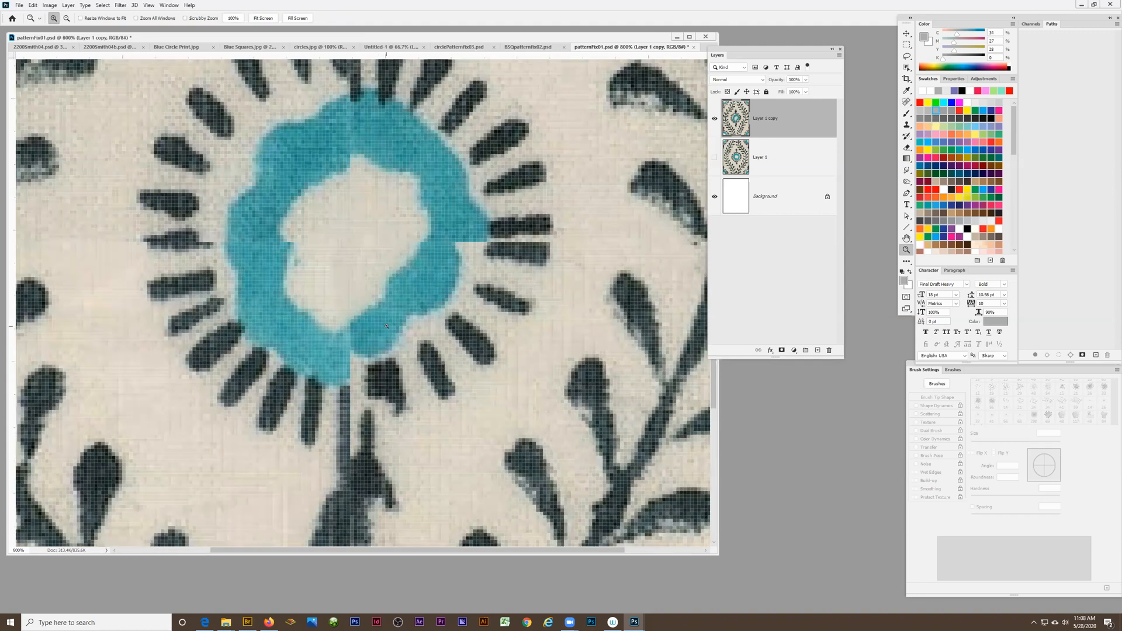
left_click(386, 328)
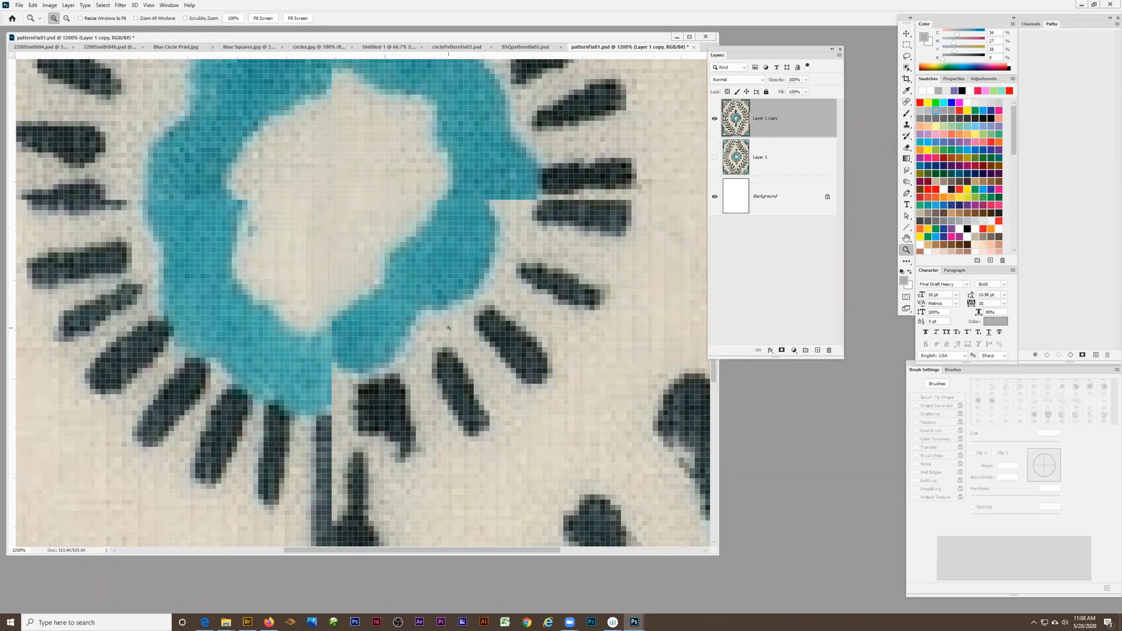
Lasso a lower-right section of the blue ring, copy it over the broken edge to close the ring, and deselect
left_click(906, 56)
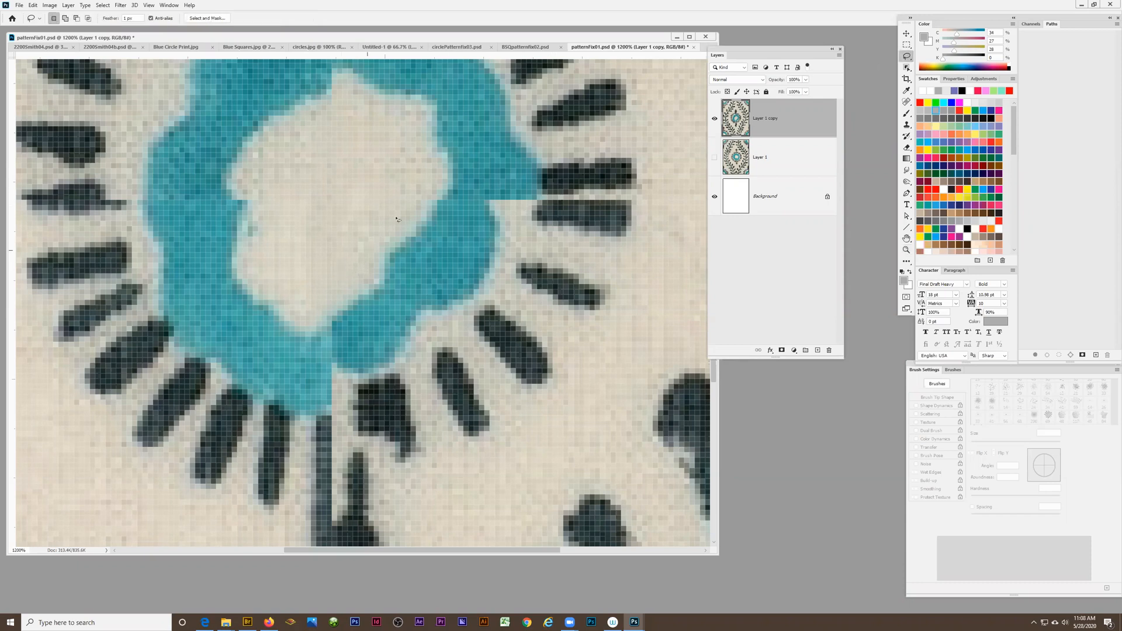
left_click_drag(401, 206, 320, 301)
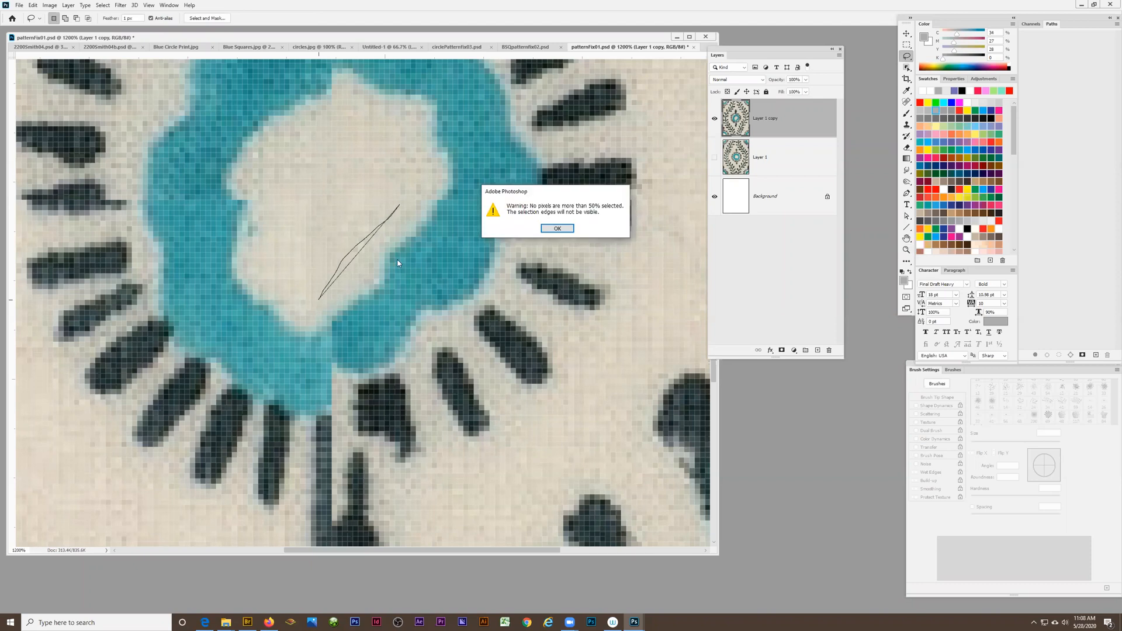
left_click(550, 233)
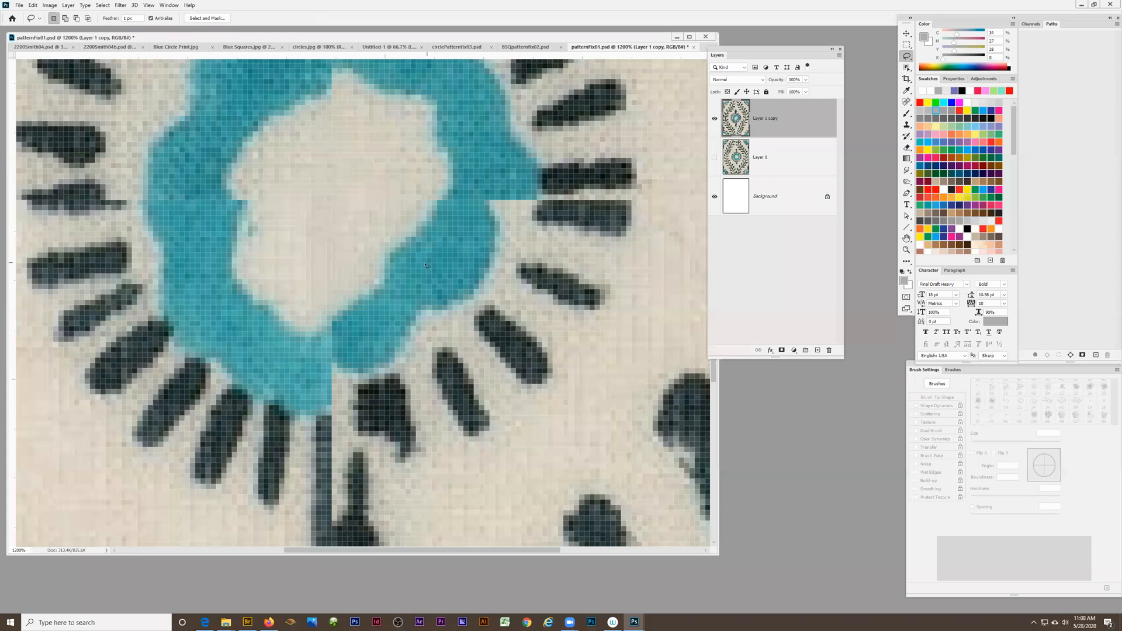
mouse_move(411, 256)
left_mouse_down()
mouse_move(384, 299)
mouse_move(333, 342)
mouse_move(337, 365)
mouse_move(380, 364)
left_mouse_up()
left_click(906, 33)
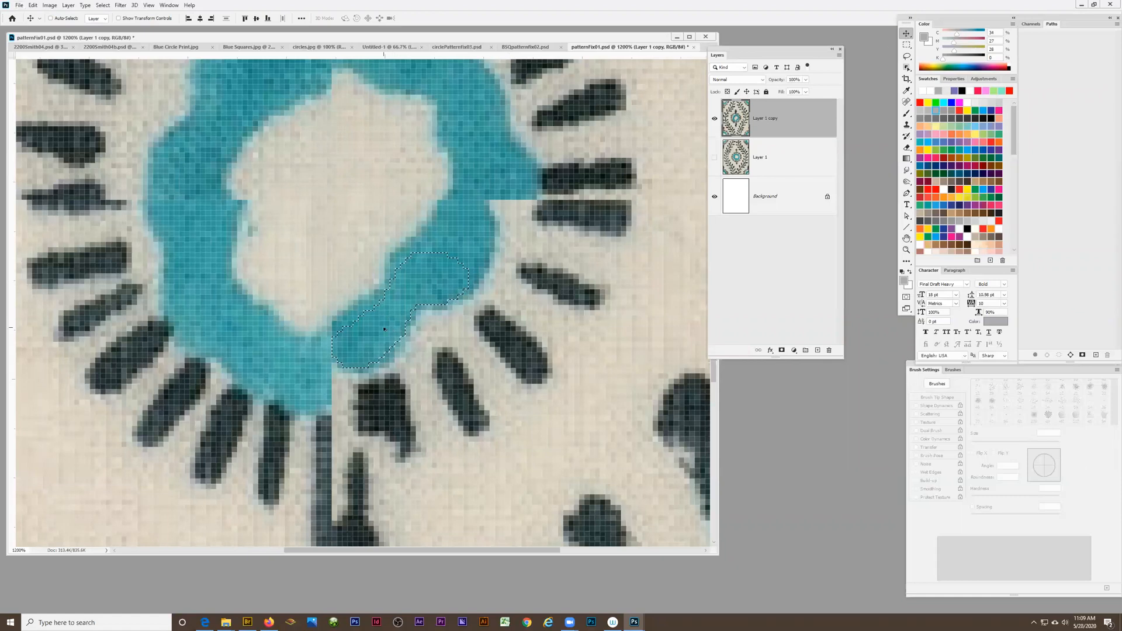
left_click_drag(381, 357, 370, 374)
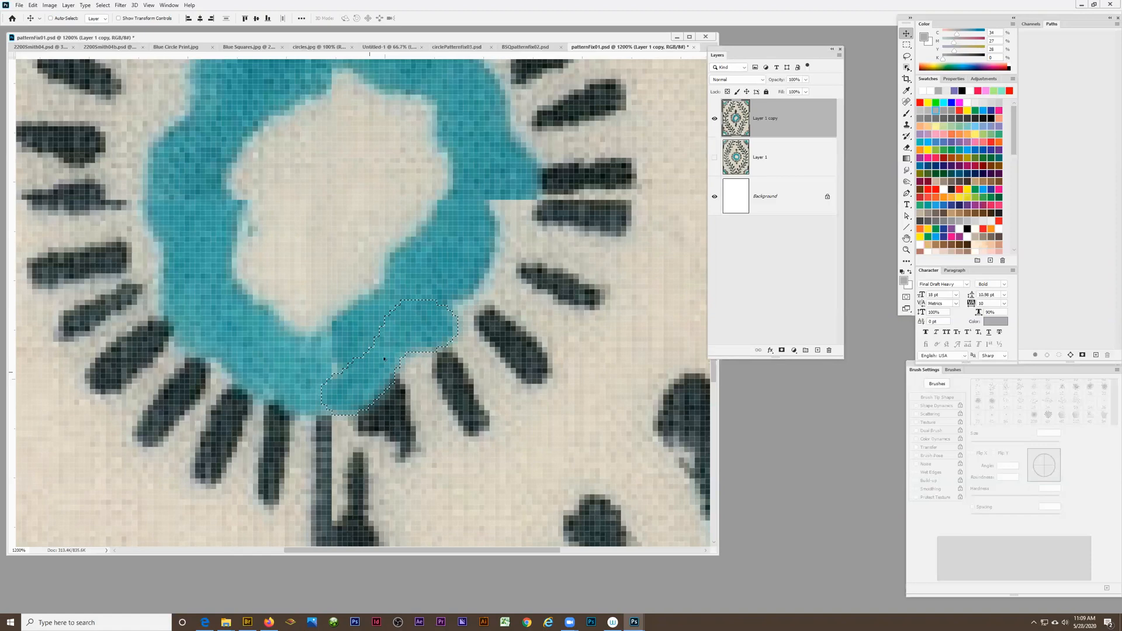
left_click_drag(401, 348, 357, 363)
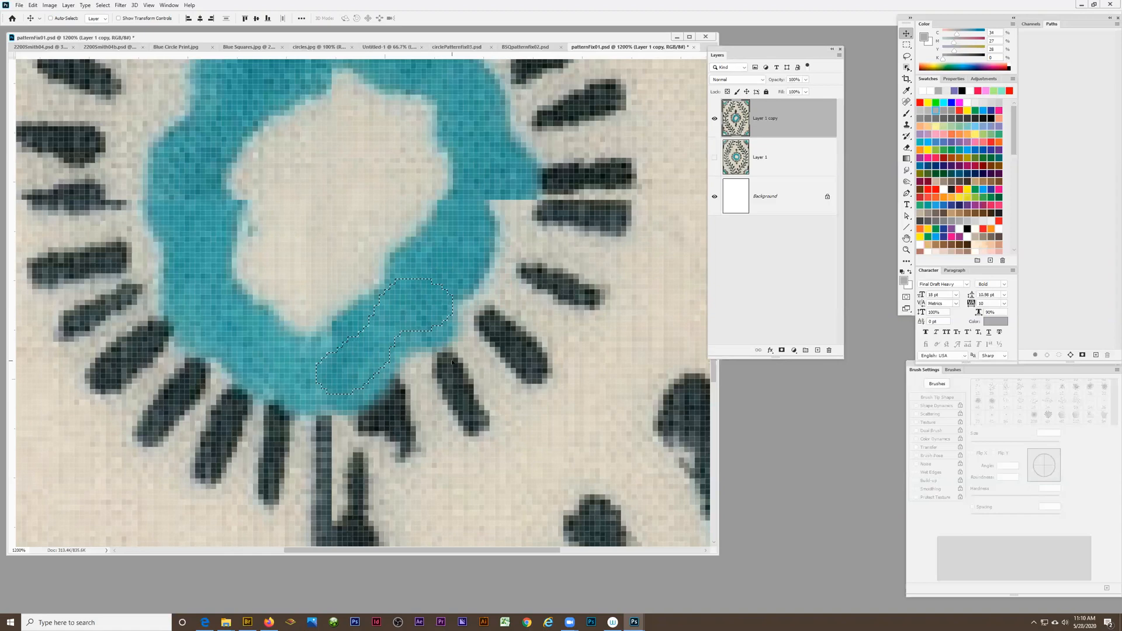
key("ctrl+d")
Lasso a round patch of the blue ring's lower-right part and move it out of the ring onto the fabric
left_click(906, 56)
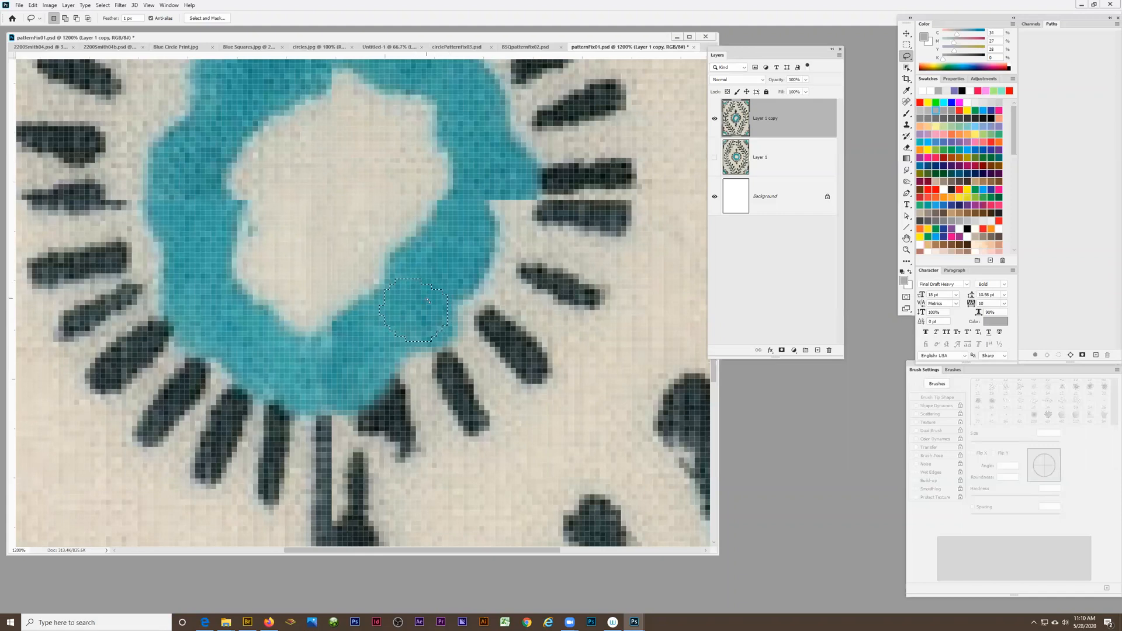
left_click(906, 33)
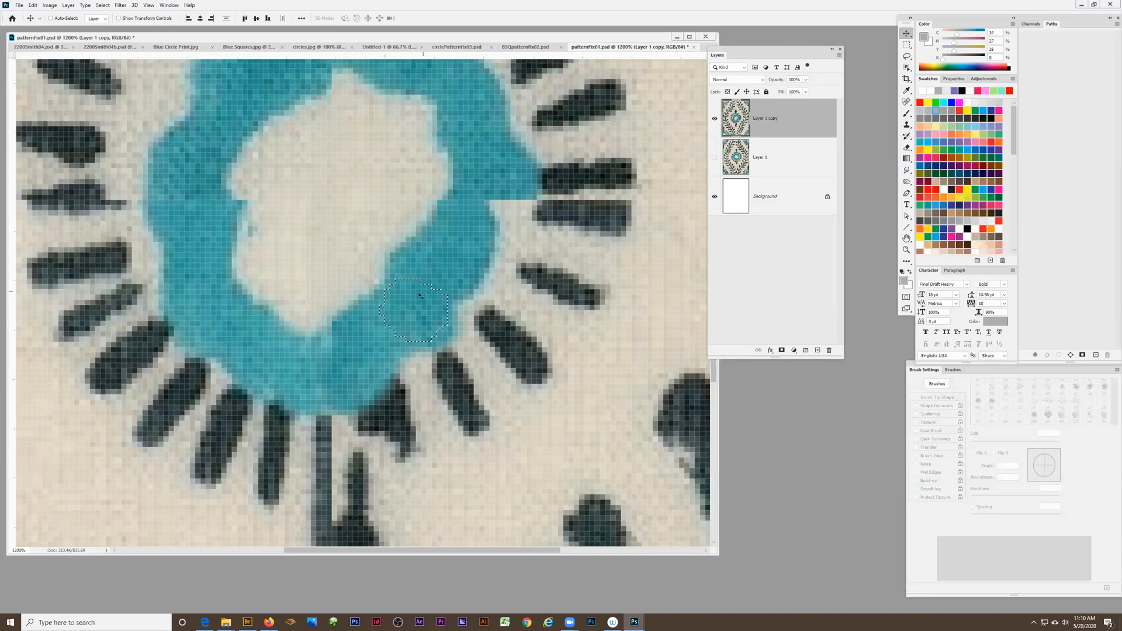
left_click_drag(412, 313, 583, 321)
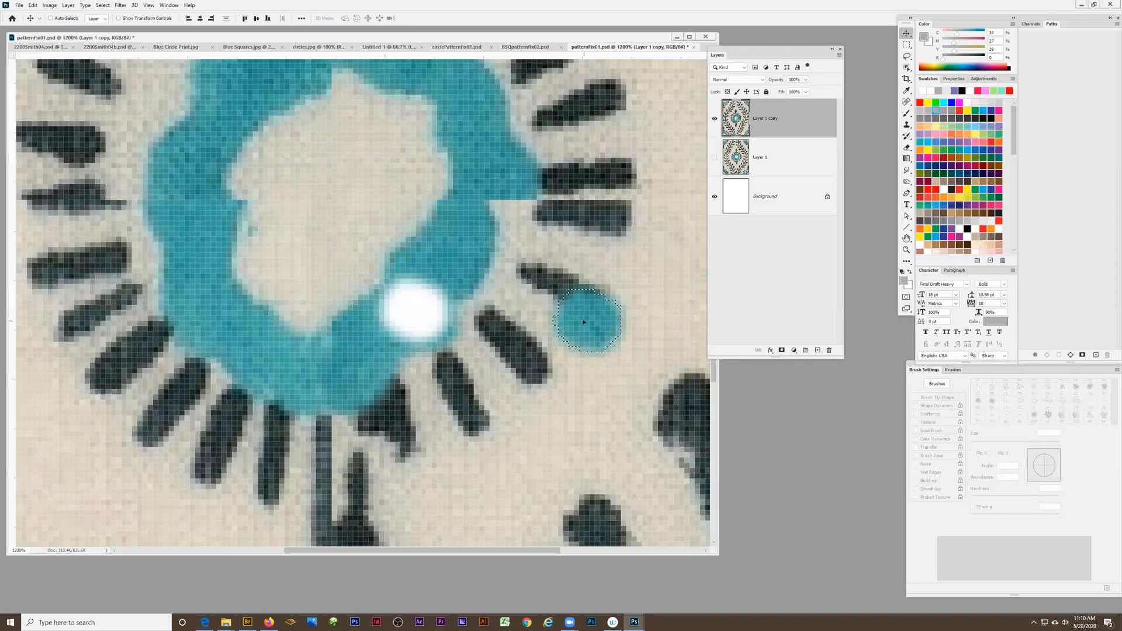
Undo the last patch move, and copy the round blue patch over the stepped right and lower-right edge of the ring
key("ctrl+z")
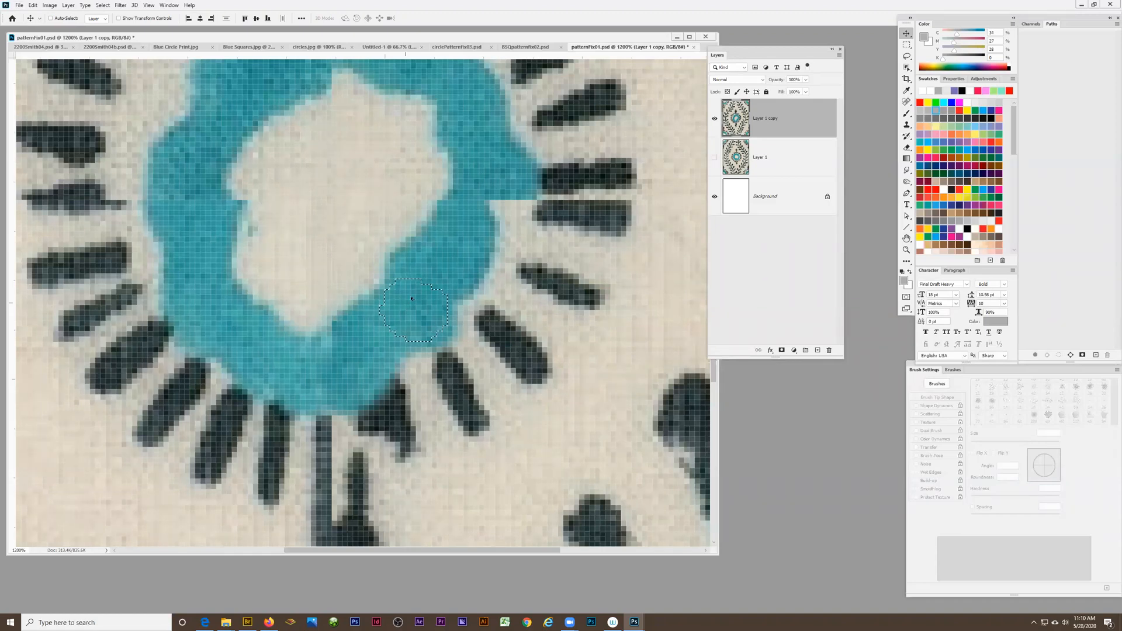
left_click_drag(415, 308, 506, 221)
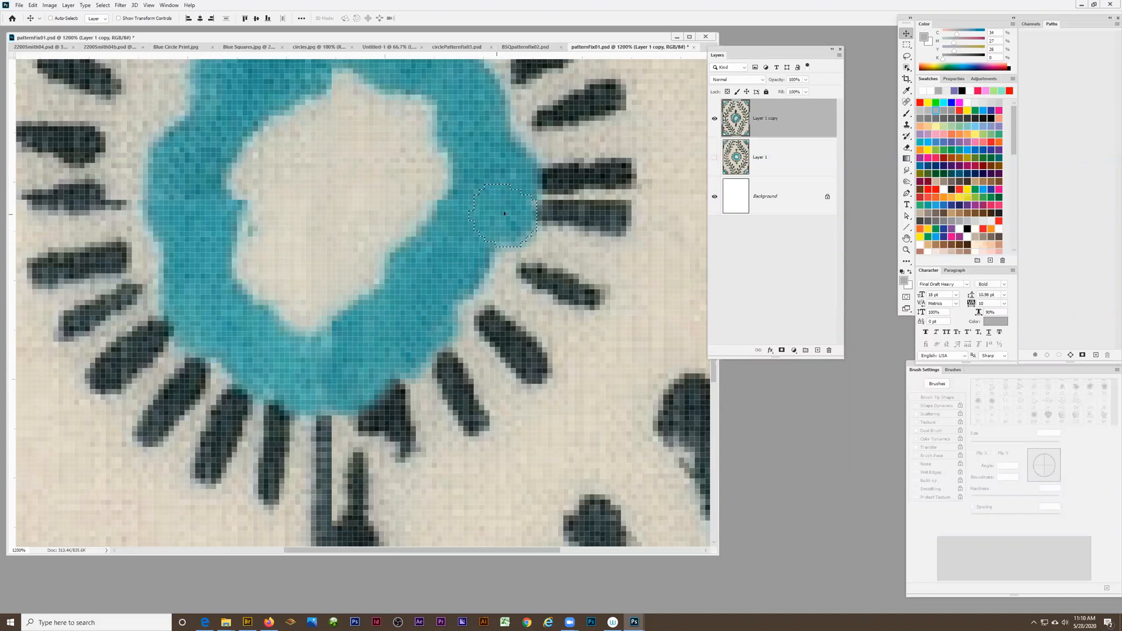
left_click_drag(496, 232, 453, 304)
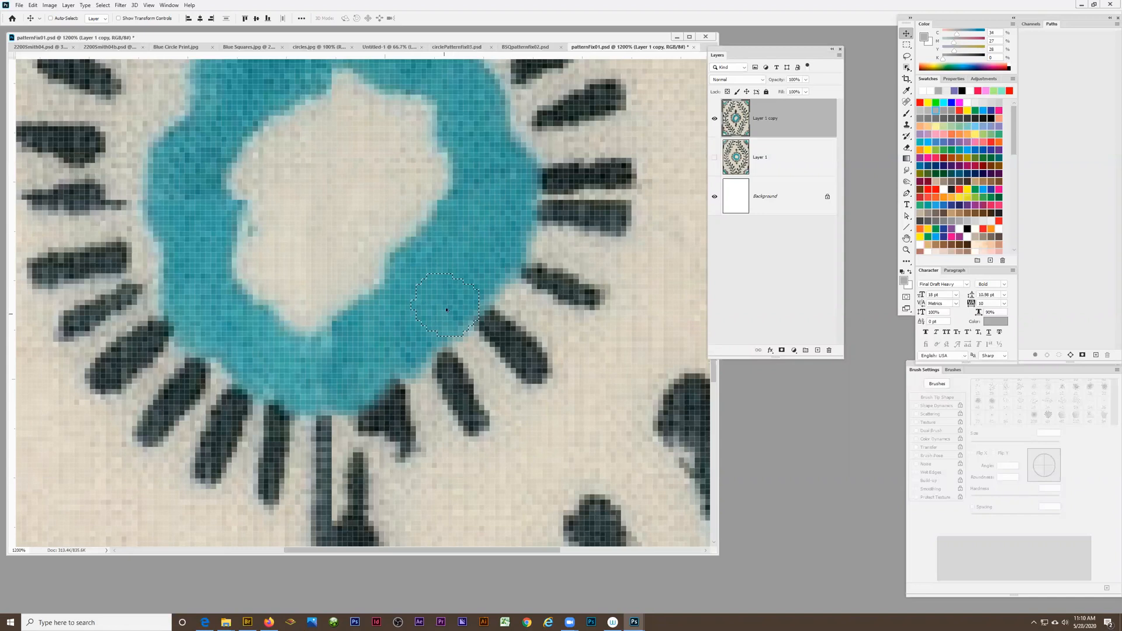
scroll(346, 147, "up", 2)
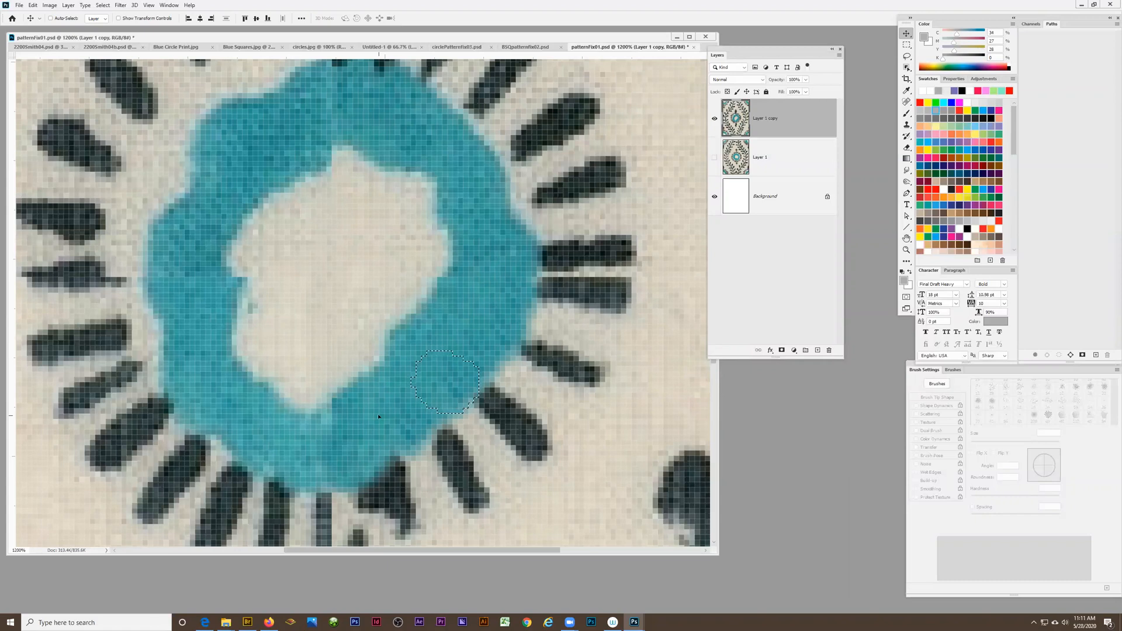
Heal the jagged notch and specks on the blue ring's inner left edge, and the pointed peak on its inner top edge
key("z")
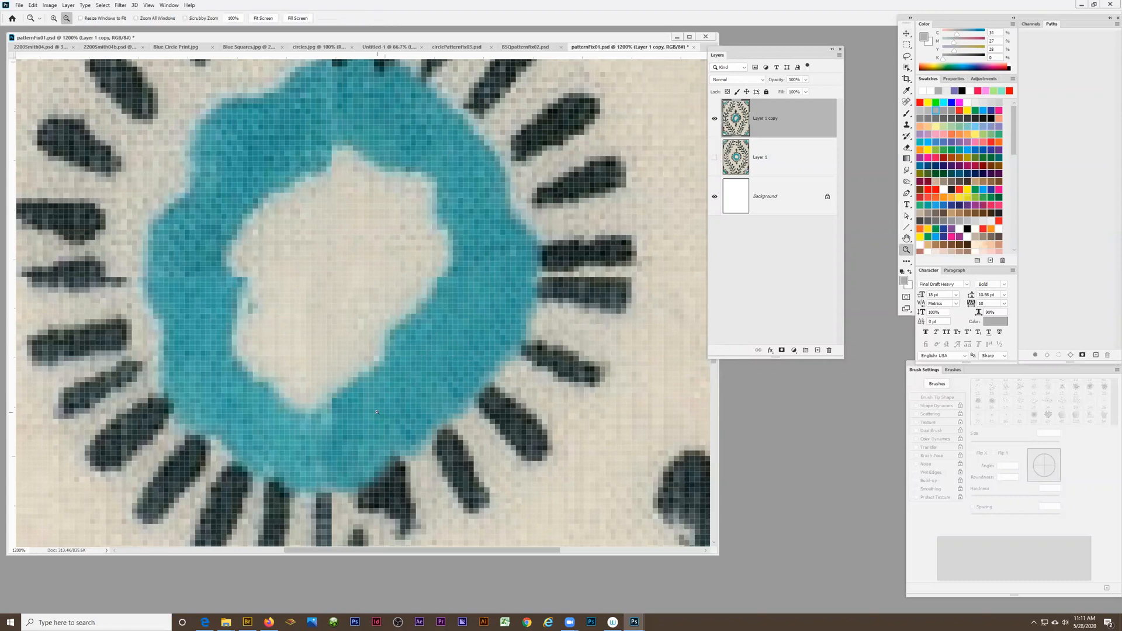
left_click(379, 415, "alt")
left_click(379, 415, "alt")
left_click(377, 415, "alt")
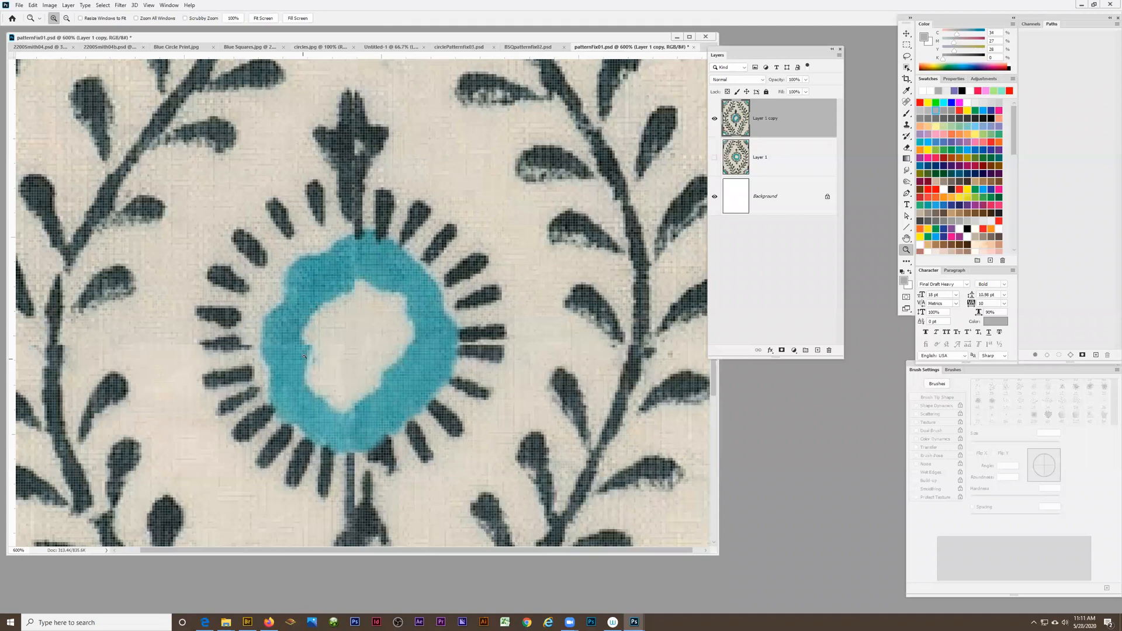
left_click(328, 358)
left_click(327, 356)
left_click(321, 346)
left_click(319, 341)
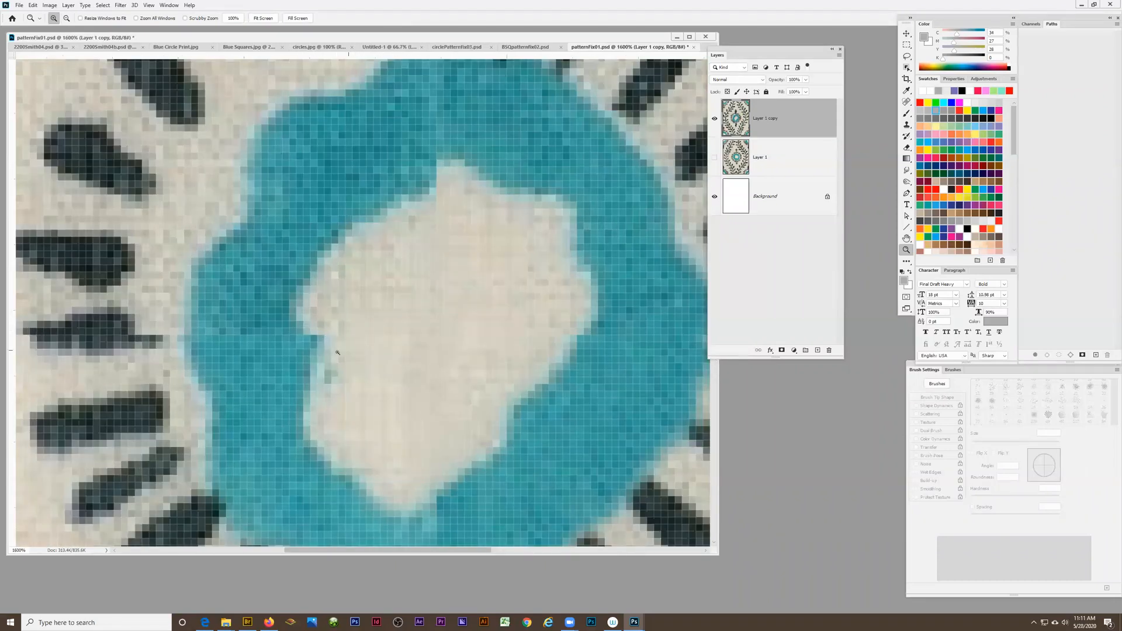
left_click(906, 102)
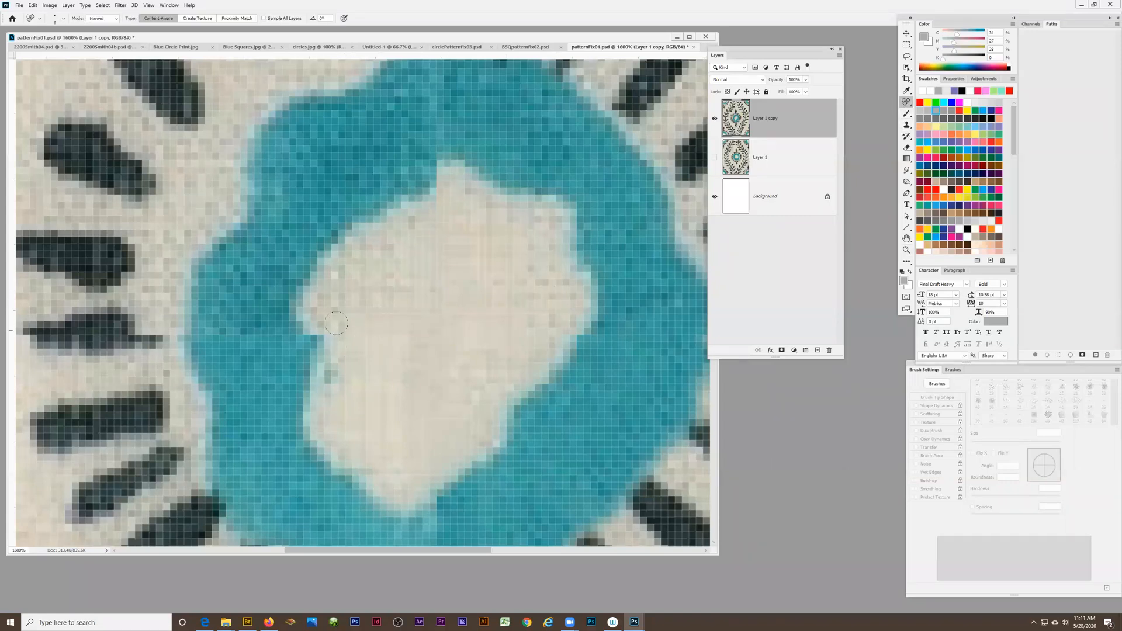
mouse_move(353, 316)
left_mouse_down()
mouse_move(324, 332)
mouse_move(334, 350)
mouse_move(368, 334)
mouse_move(325, 332)
mouse_move(356, 374)
mouse_move(330, 374)
mouse_move(323, 333)
left_mouse_up()
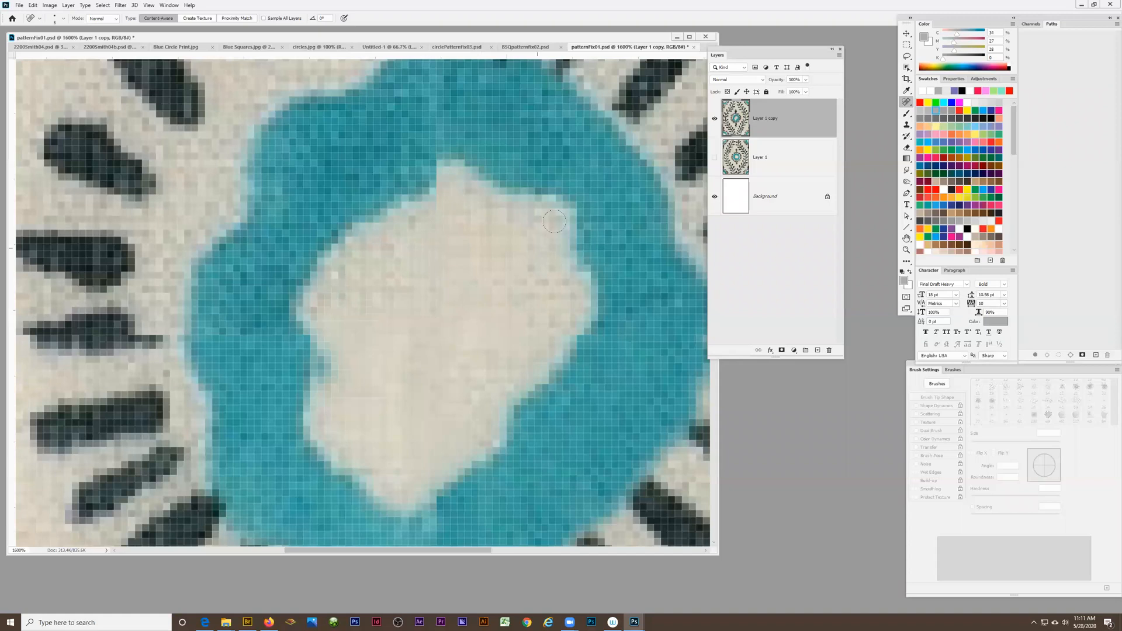
mouse_move(411, 158)
left_mouse_down()
mouse_move(479, 159)
mouse_move(496, 175)
left_mouse_up()
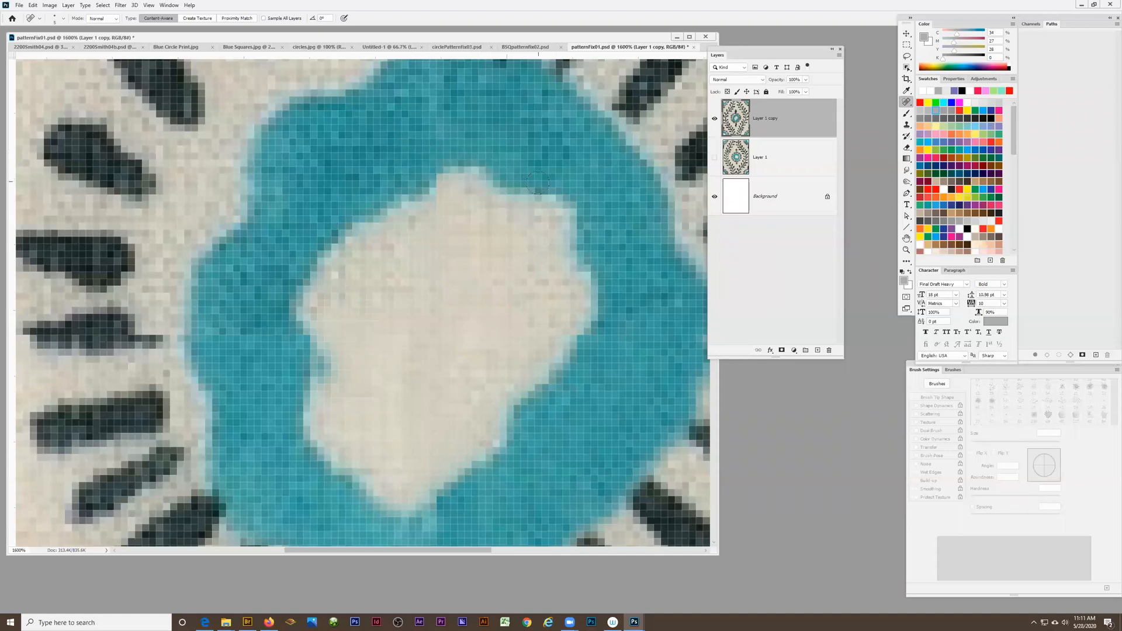
Lasso a patch of plain fabric inside the ring, copy it over the blue bump on the inner left edge, and deselect
key("alt+space")
left_click(427, 355, "alt")
left_click(429, 366, "alt")
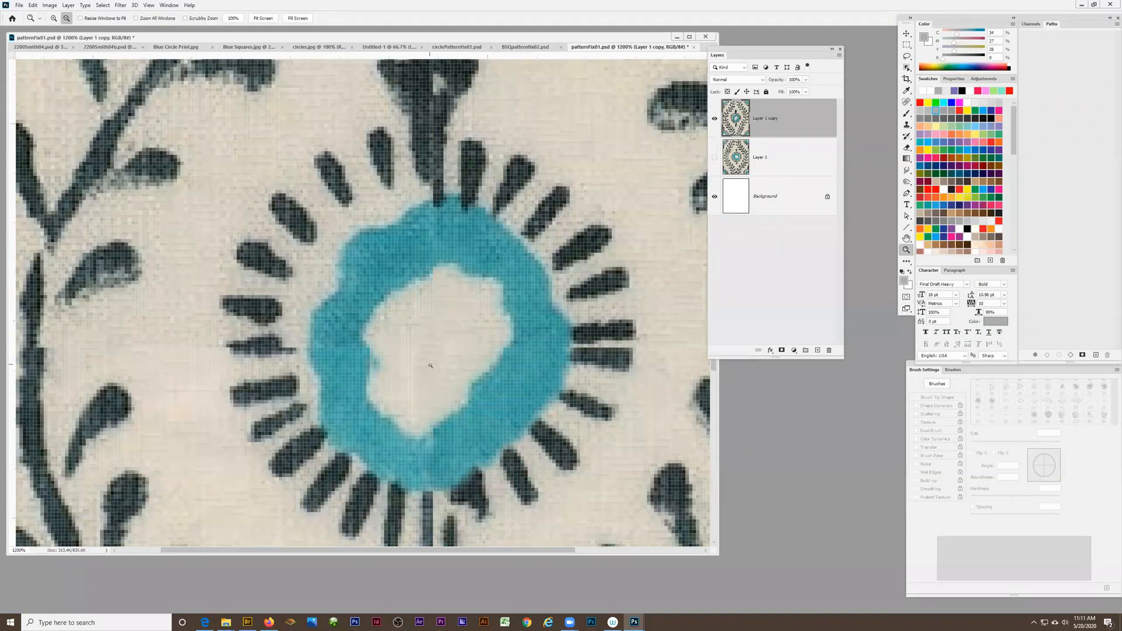
left_click(431, 368, "alt")
left_click(438, 381, "alt")
left_click(440, 384, "alt")
left_click(333, 377)
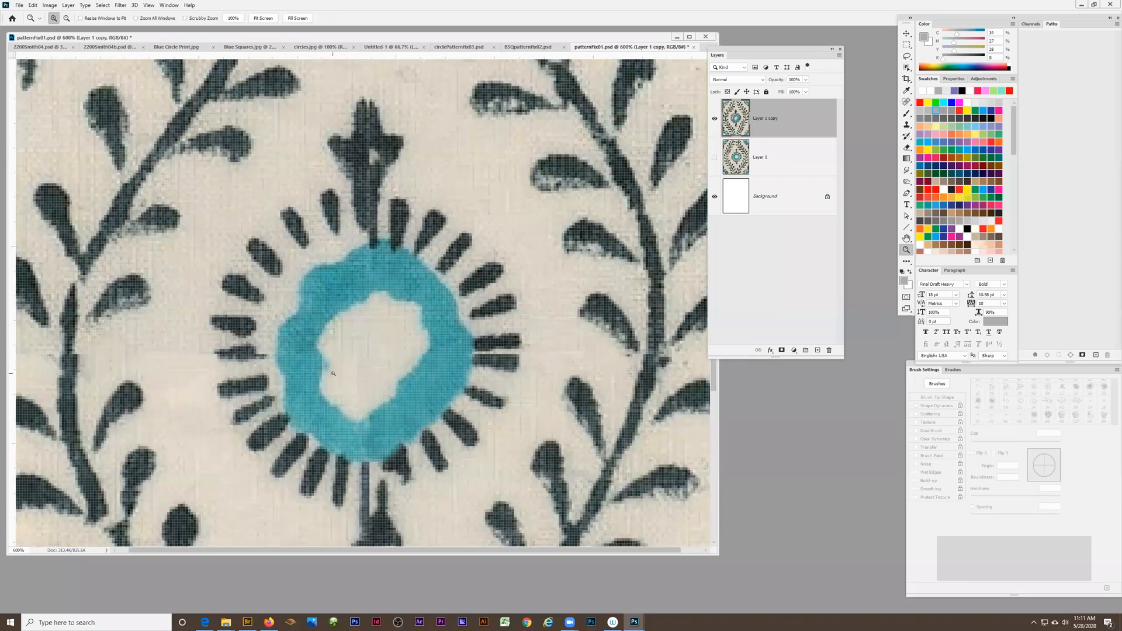
left_click(331, 374)
left_click(330, 374)
left_click(310, 350)
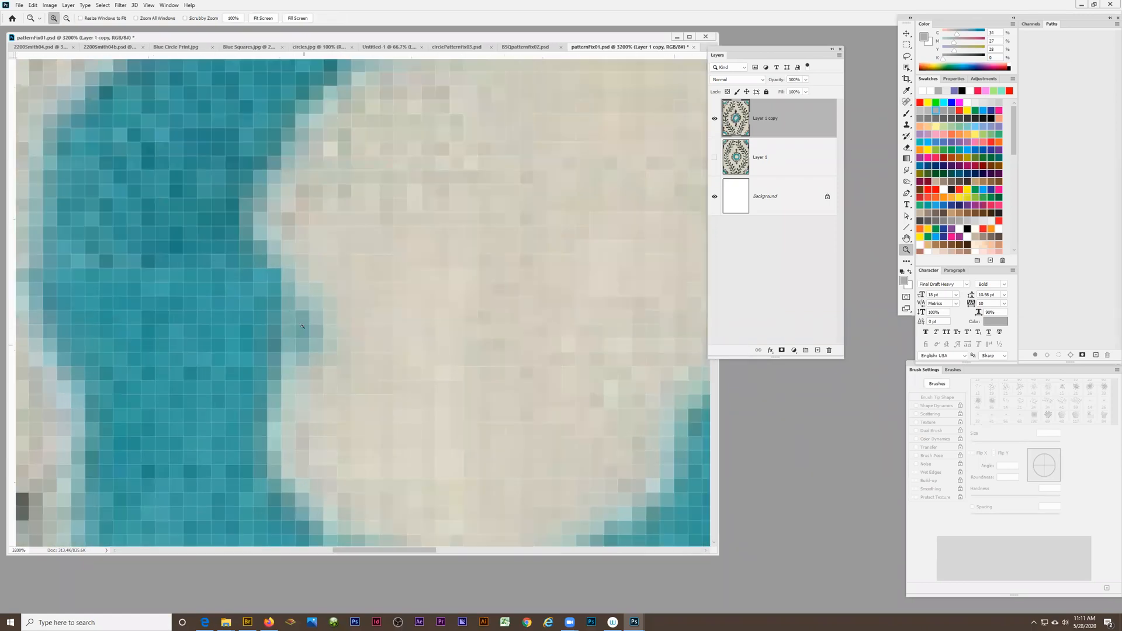
key("l")
mouse_move(458, 252)
left_mouse_down()
mouse_move(497, 360)
mouse_move(491, 252)
mouse_move(462, 253)
left_mouse_up()
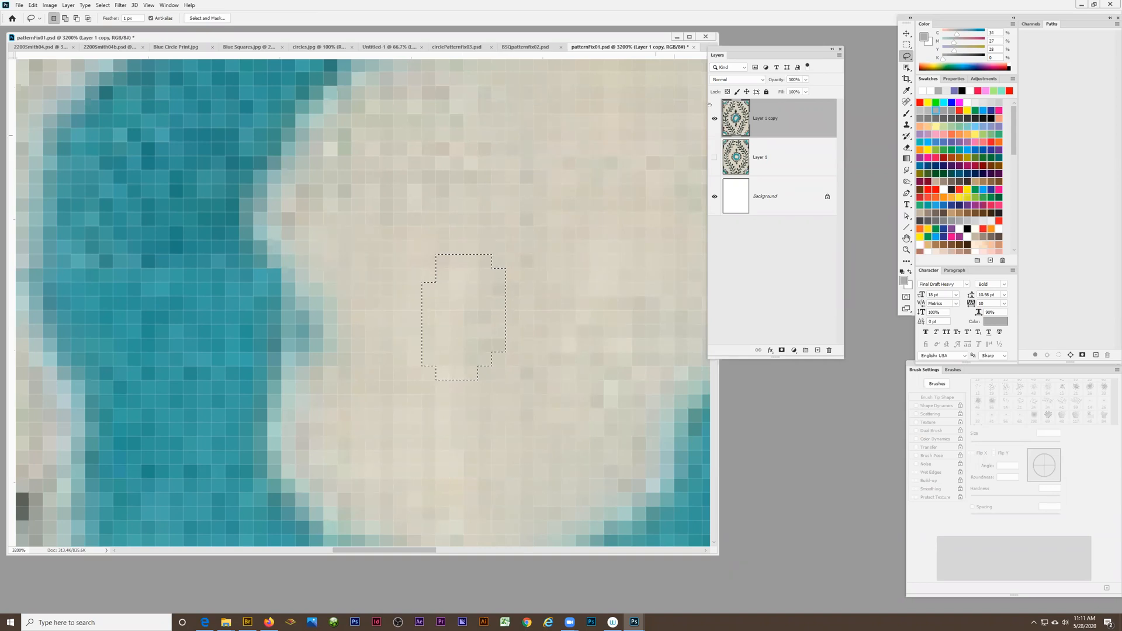
key("v")
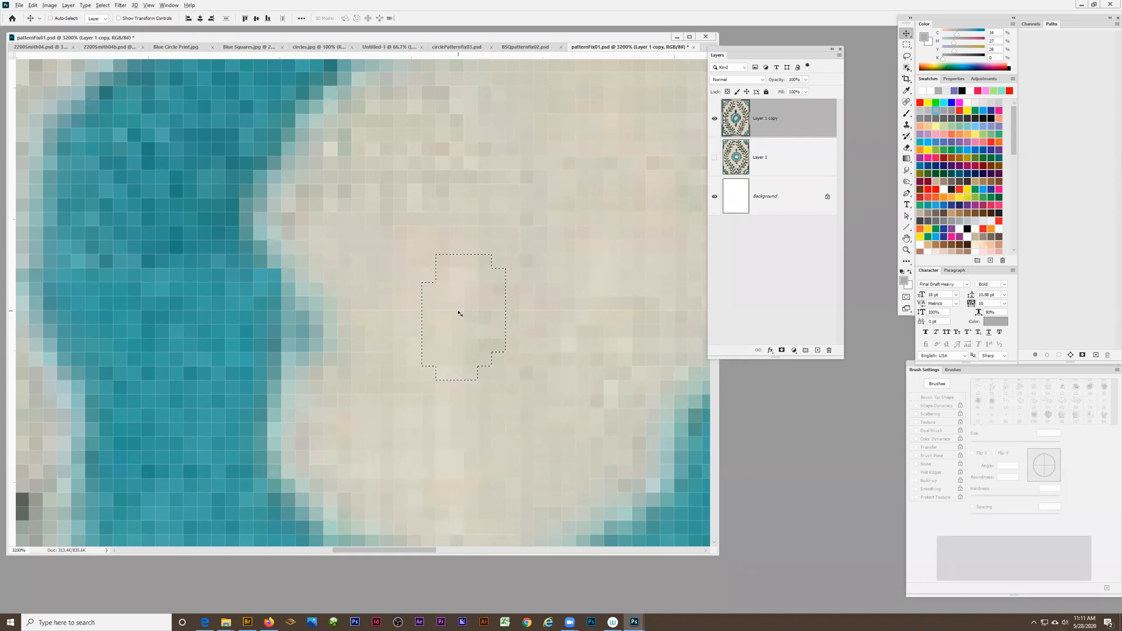
left_click_drag(458, 313, 324, 316)
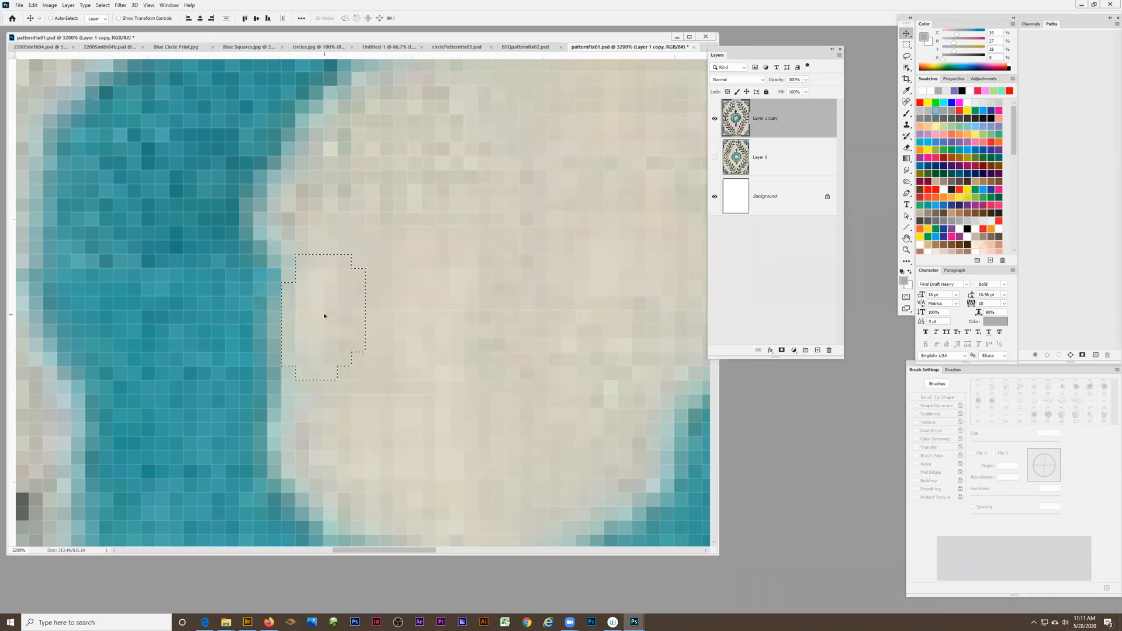
key("ctrl+d")
Inspect the flower with its stem and vines, and examine the bud above the blue ring at 1600% magnification
key("z")
left_click(424, 310, "alt")
left_click_drag(424, 310, 403, 367)
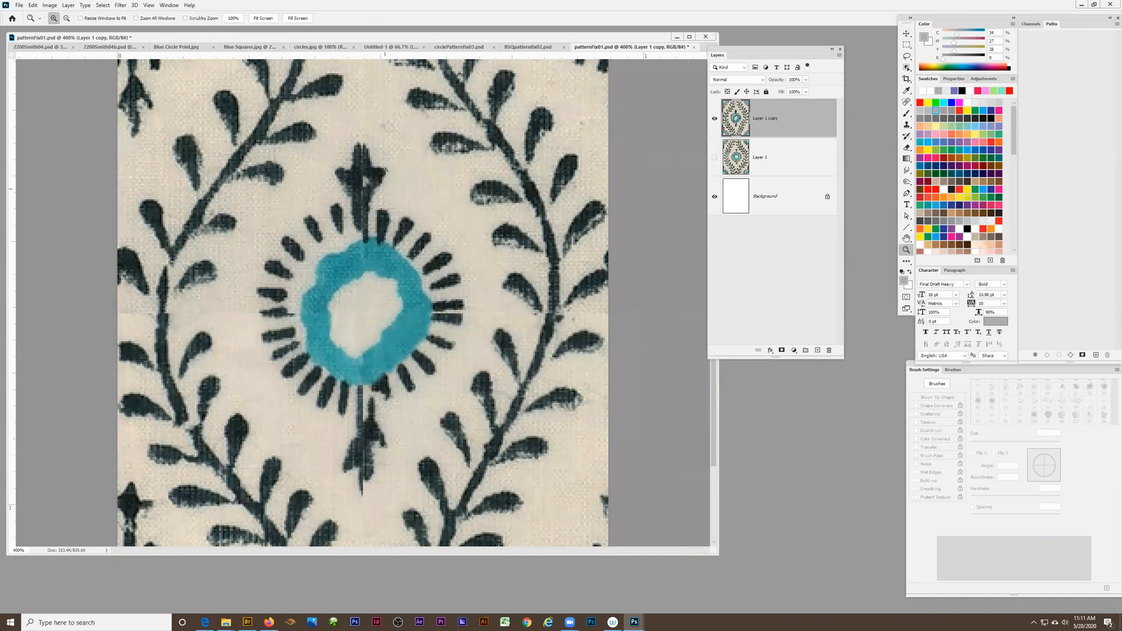
scroll(354, 338, "down", 3)
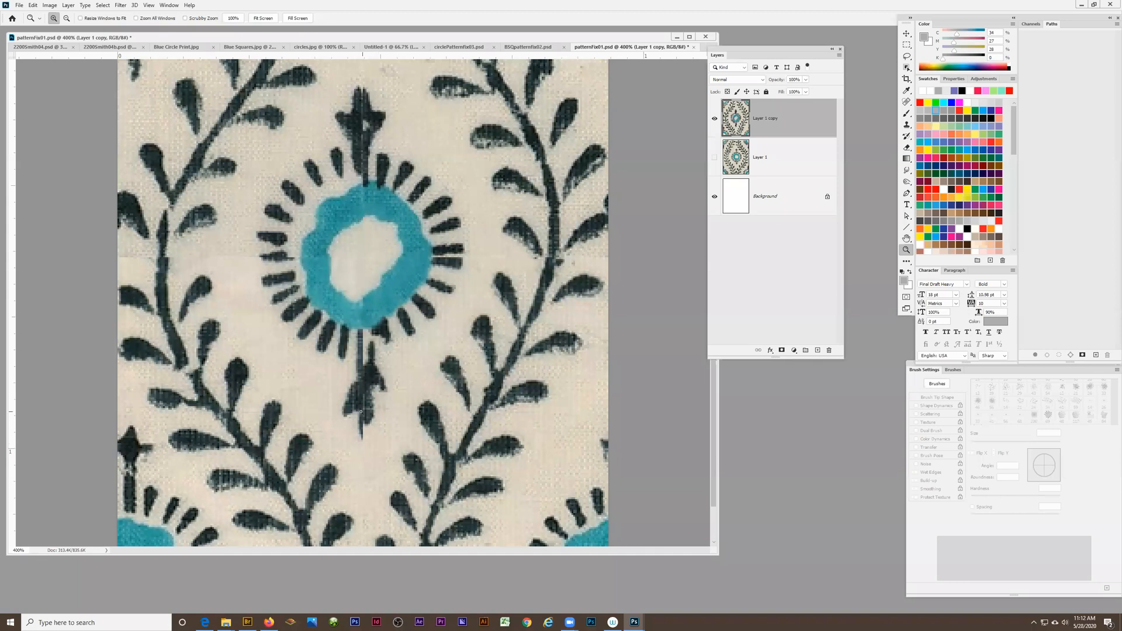
left_click(380, 373)
scroll(364, 356, "up", 3)
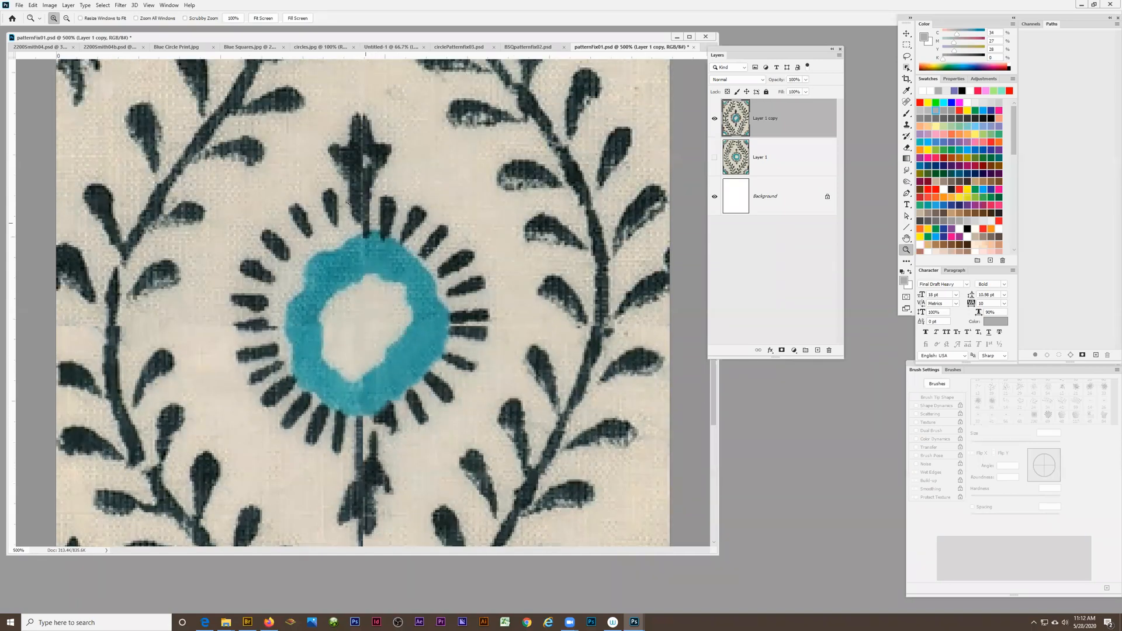
left_click(362, 152)
left_click(362, 151)
left_click(362, 152)
left_click(362, 152)
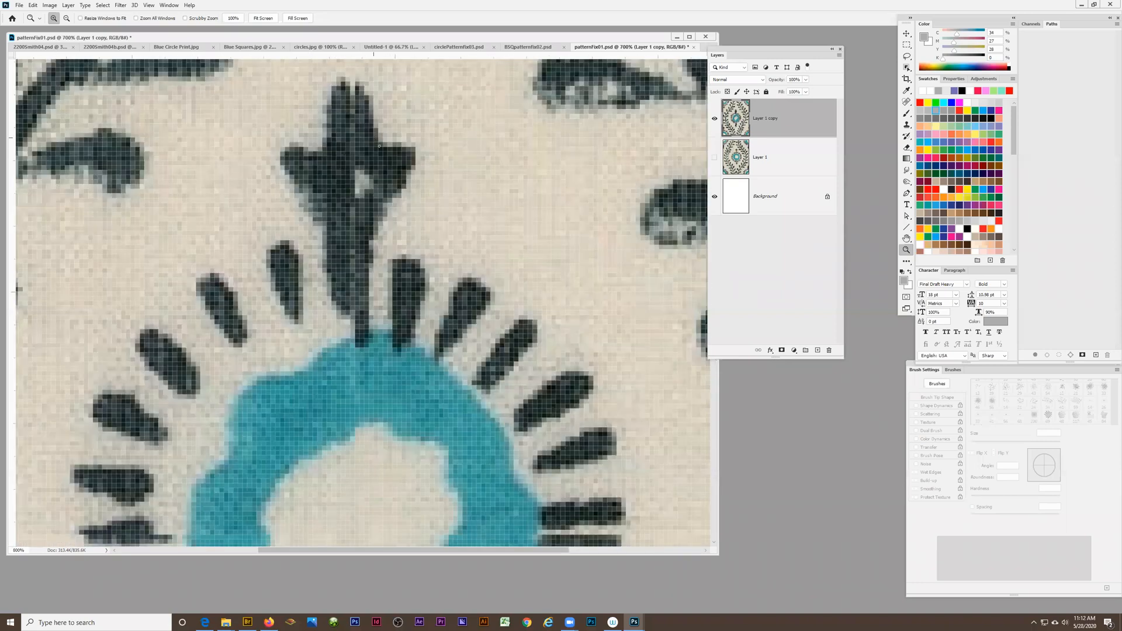
left_click(351, 174)
scroll(351, 174, "up", 3)
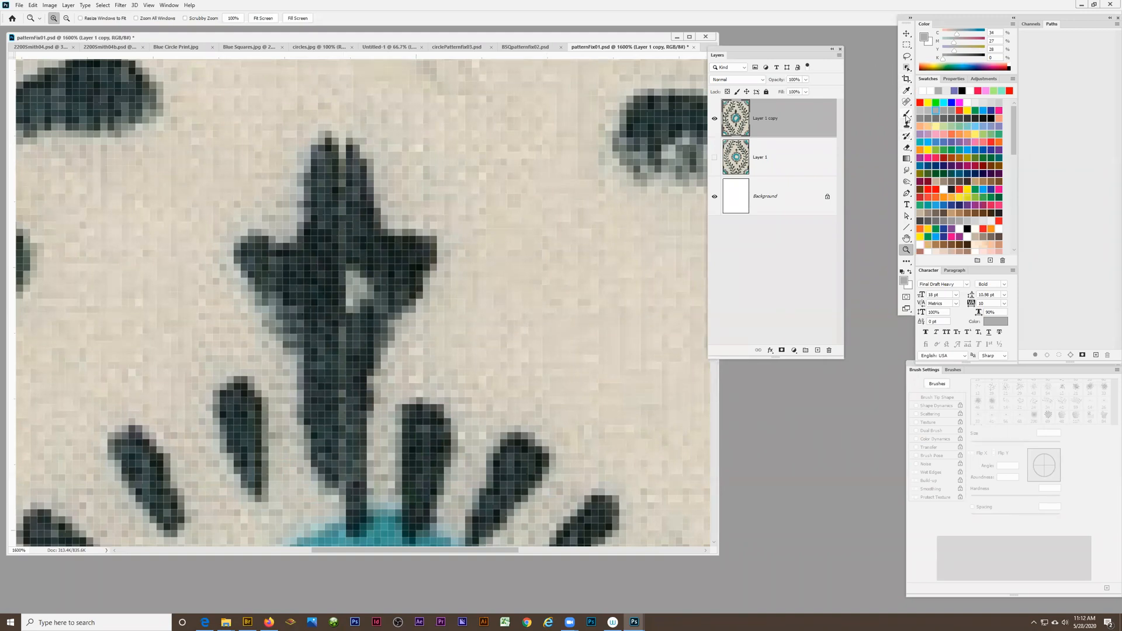
Try to heal the pale split in the tip of the bud above the ring, and undo the healing
left_click(906, 102)
left_click_drag(342, 203, 341, 151)
left_click_drag(347, 209, 345, 213)
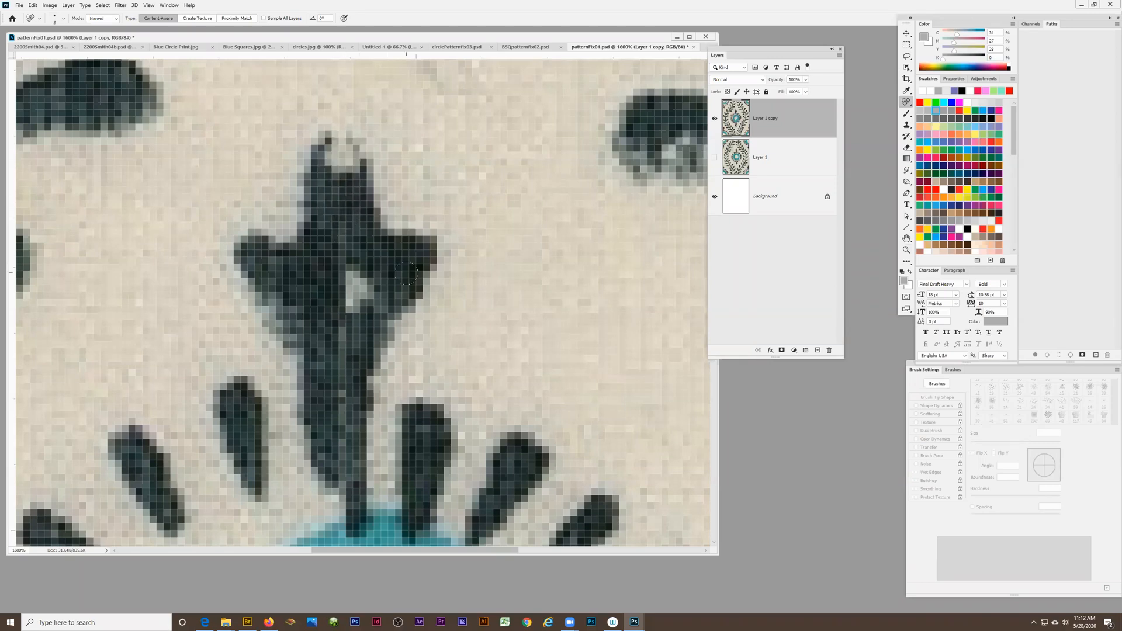
key("ctrl+z")
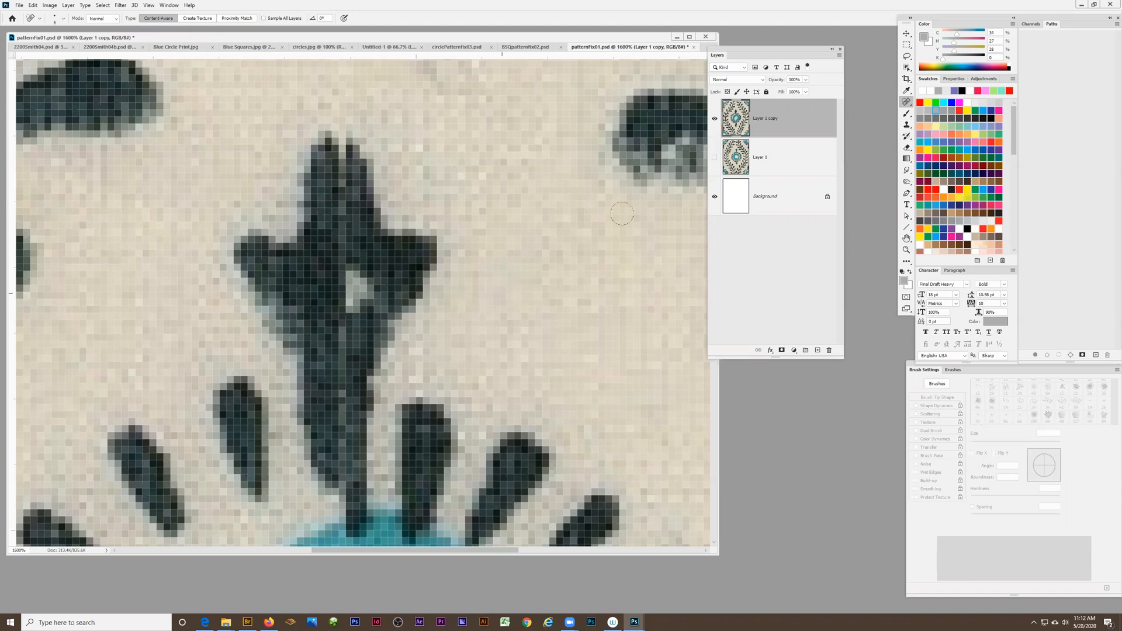
Lasso a dark patch from the left half of the bud, copy it over the split at its tip, and deselect
left_click(906, 57)
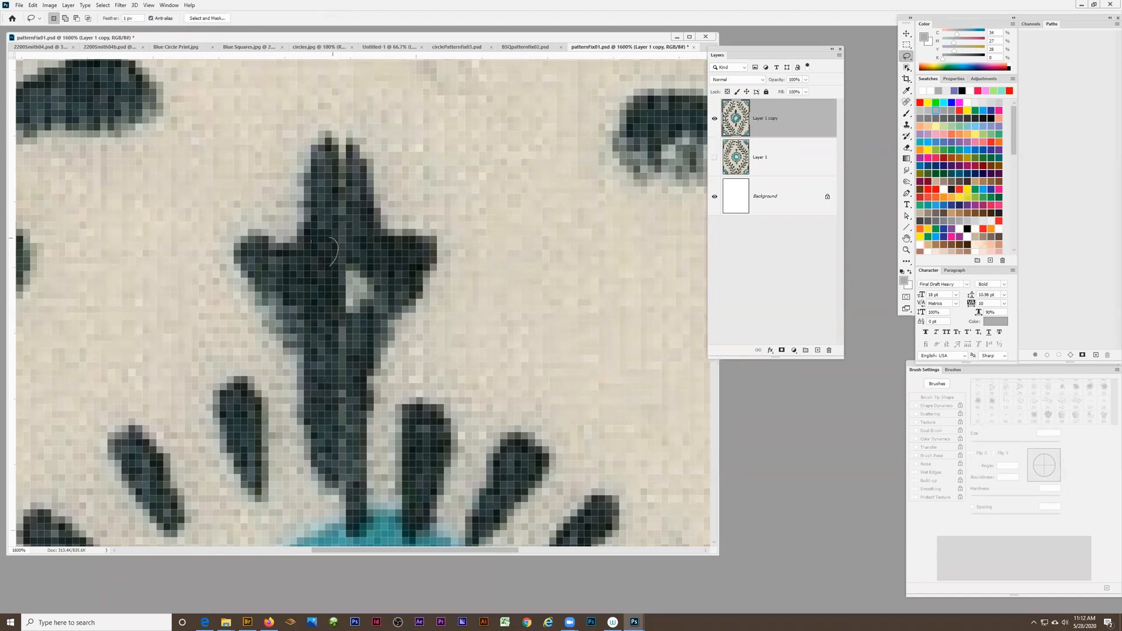
mouse_move(330, 309)
left_mouse_down()
mouse_move(297, 251)
mouse_move(292, 277)
mouse_move(329, 310)
left_mouse_up()
left_click(906, 33)
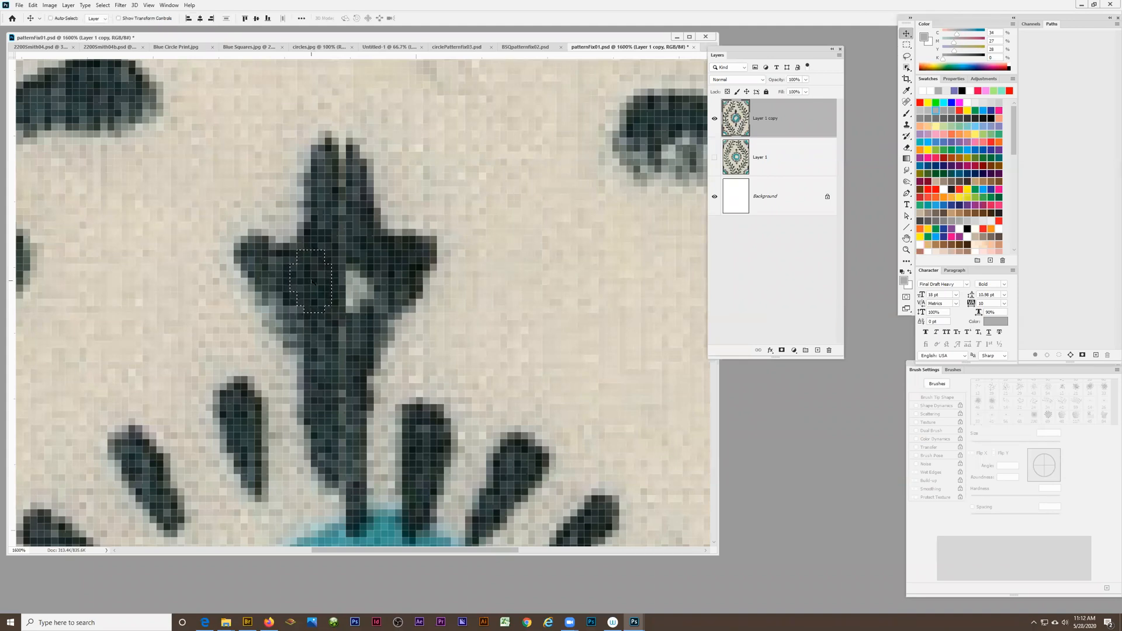
left_click_drag(311, 283, 334, 171)
key("ctrl+d")
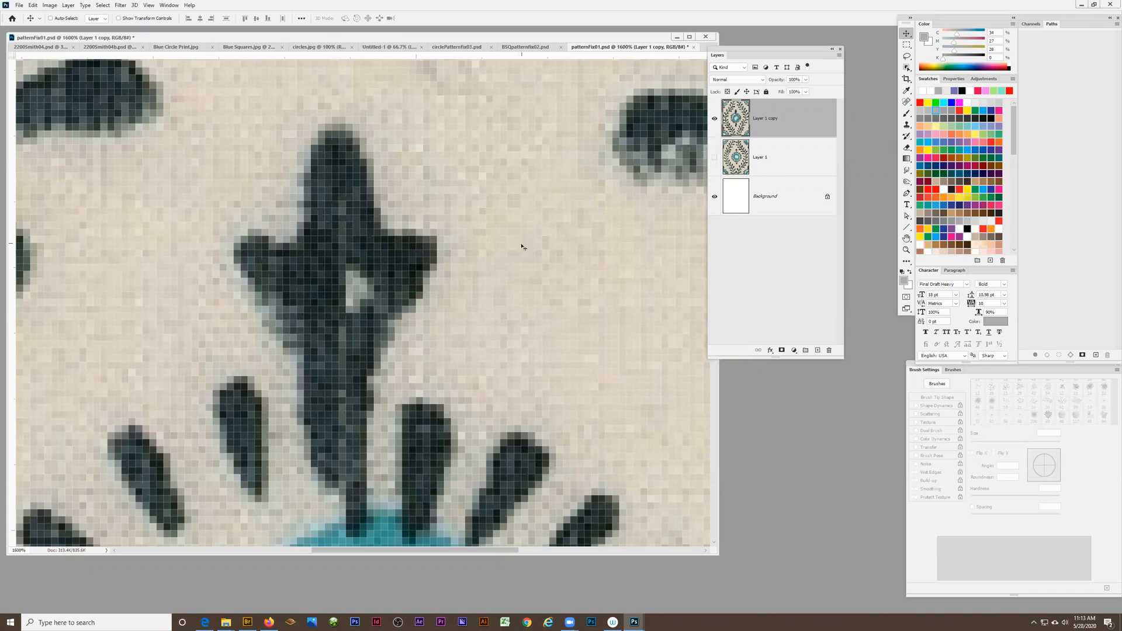
Sample the bud's dark colour and paint over the light hole and vertical gap down its stem with a 4 px brush
left_click(906, 115)
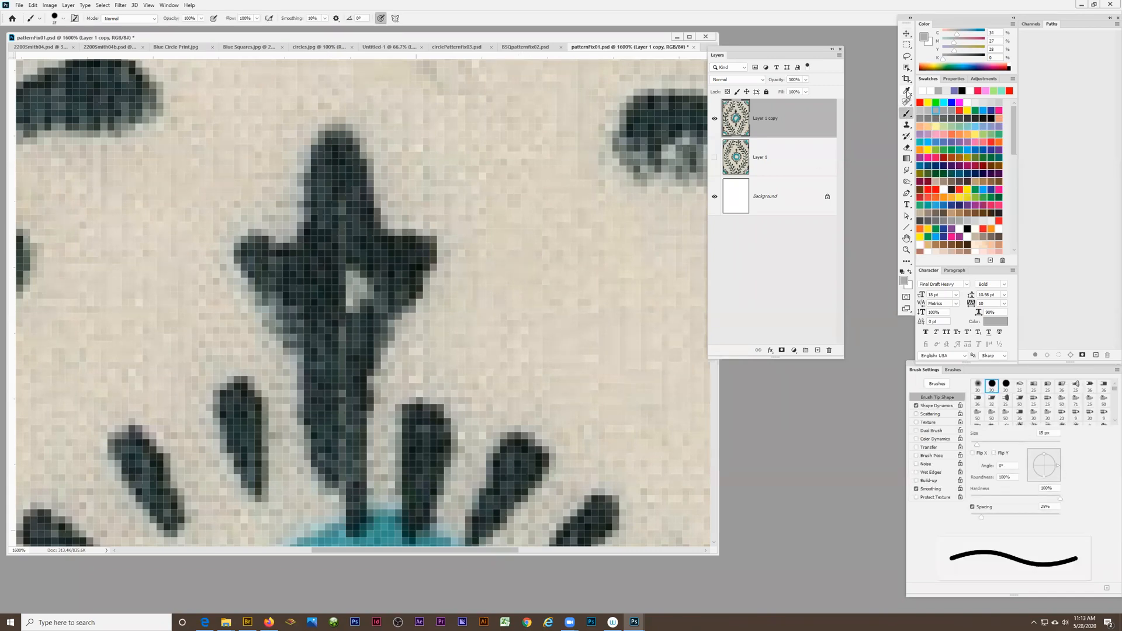
left_click(907, 91)
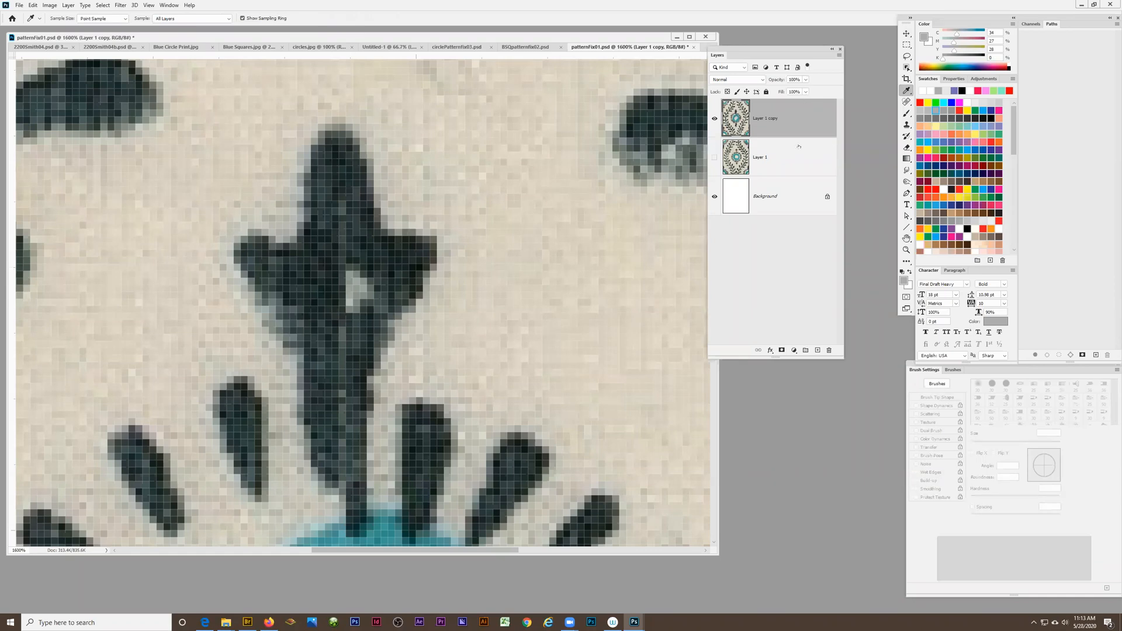
left_click(336, 243)
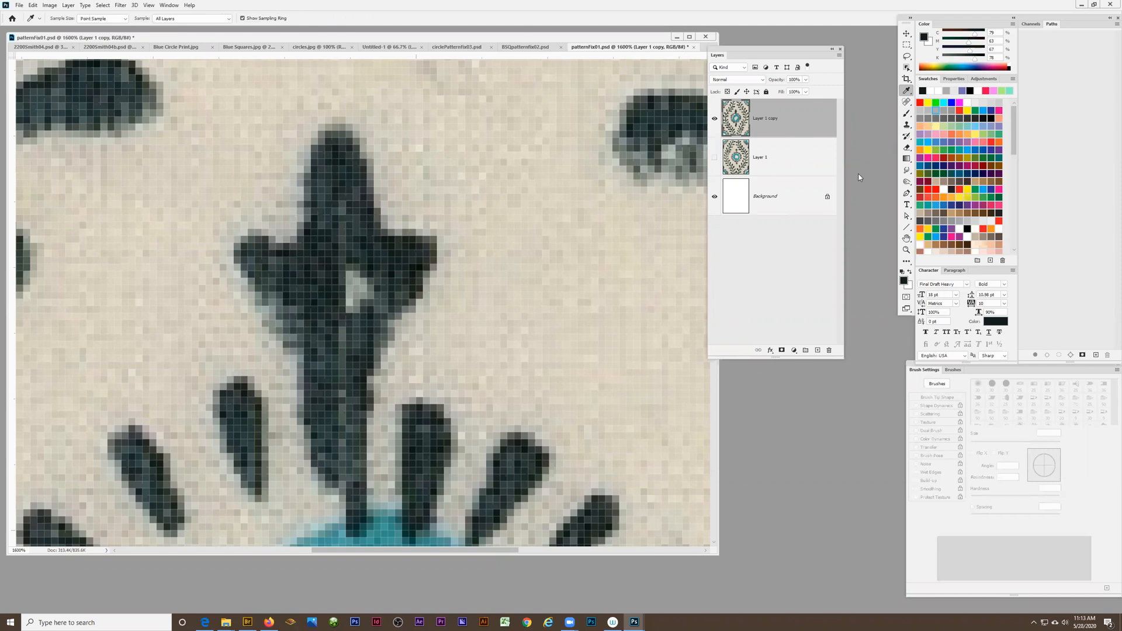
left_click(906, 114)
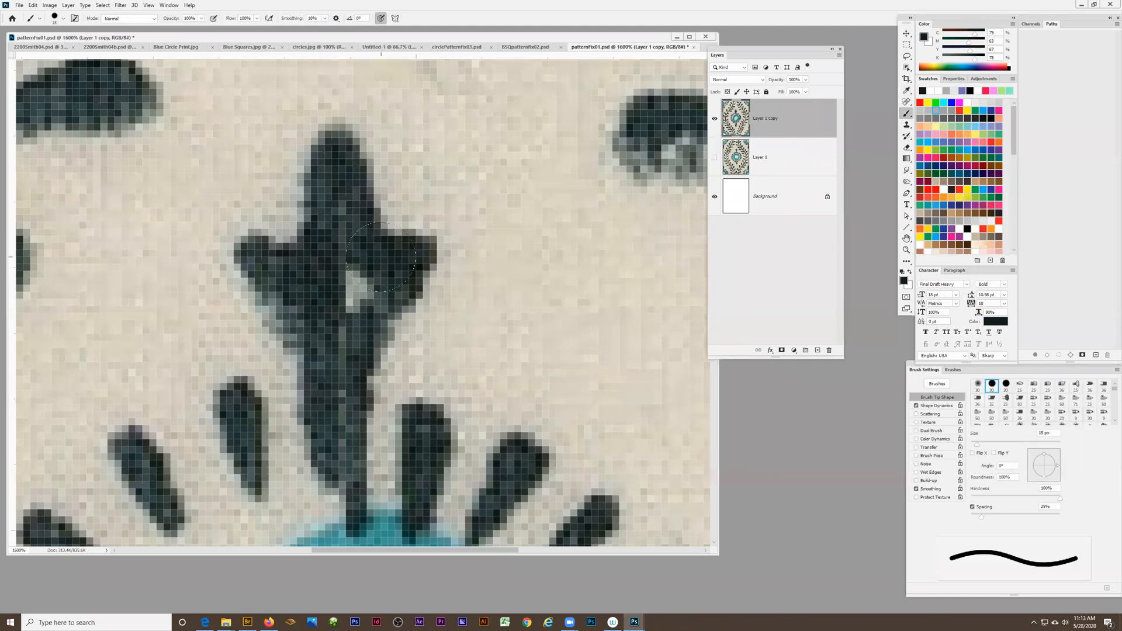
key("bracketleft")
key("bracketleft")
key("bracketleft")
key("bracketleft")
key("bracketleft")
key("bracketleft")
key("bracketleft")
mouse_move(351, 268)
left_mouse_down()
mouse_move(353, 310)
mouse_move(360, 296)
mouse_move(333, 370)
mouse_move(344, 462)
left_mouse_up()
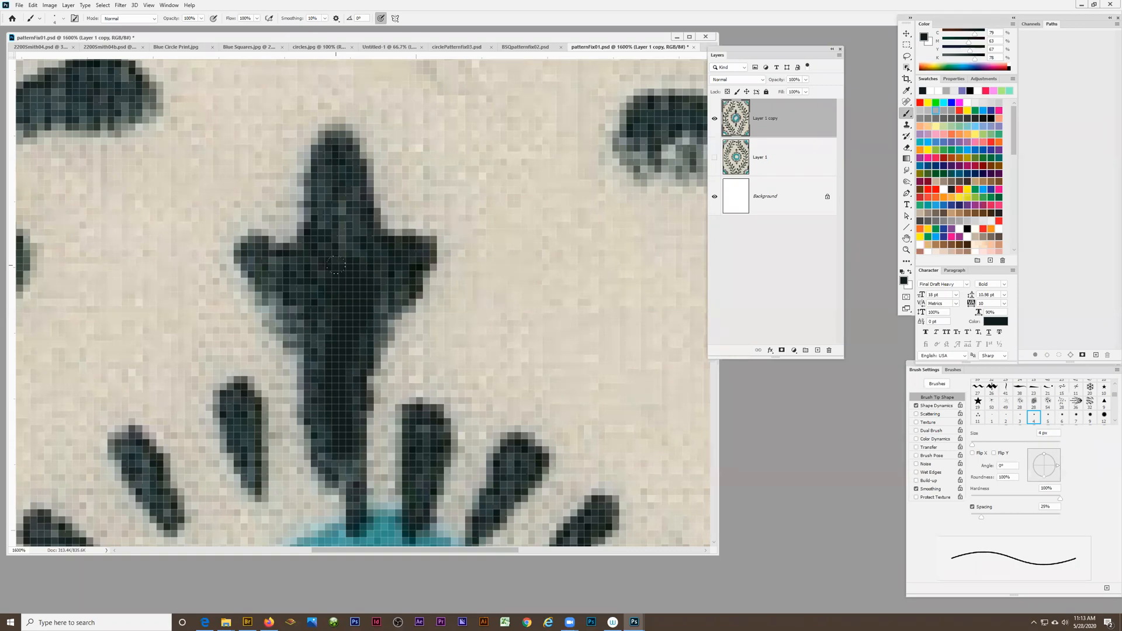
Inspect the whole tile at 200% magnification, and view the central flower and its repaired bud more closely
key("z")
left_click(353, 339, "alt")
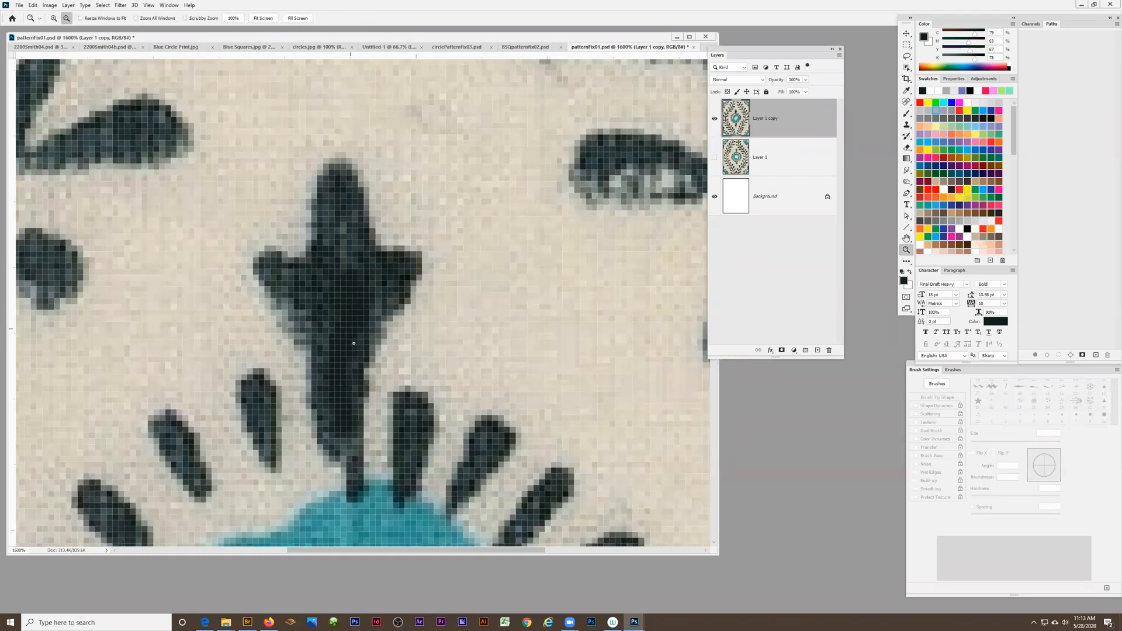
left_click(352, 340, "alt")
left_click(352, 339, "alt")
left_click(352, 339, "alt")
left_click(366, 398, "alt")
left_click(366, 398, "alt")
left_click(366, 398, "alt")
left_click(366, 398, "alt")
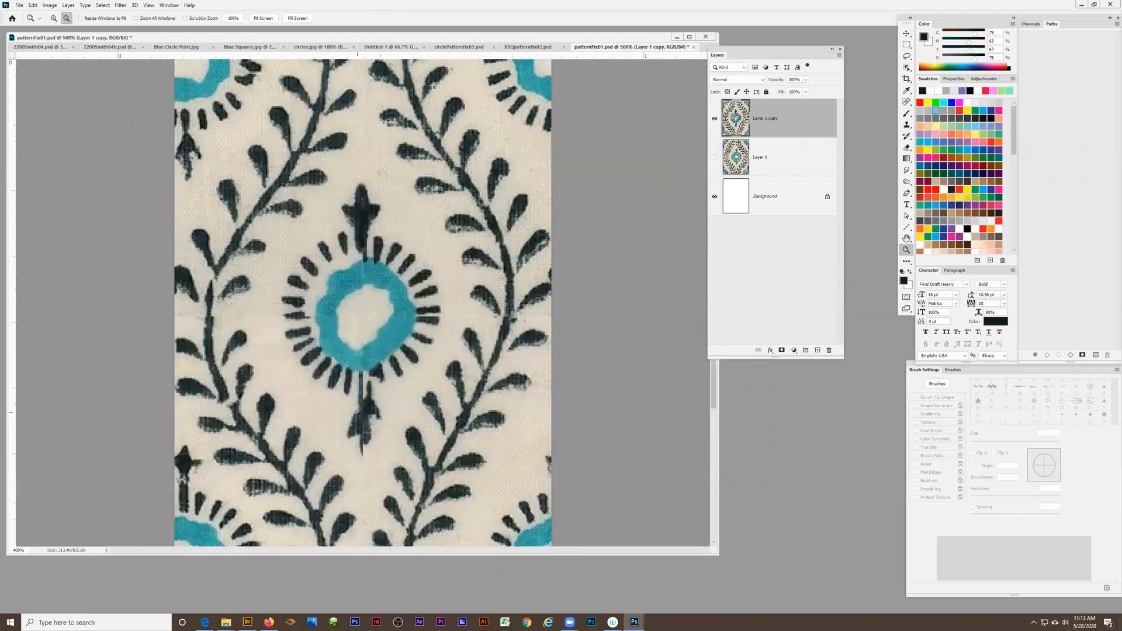
left_click(365, 398, "alt")
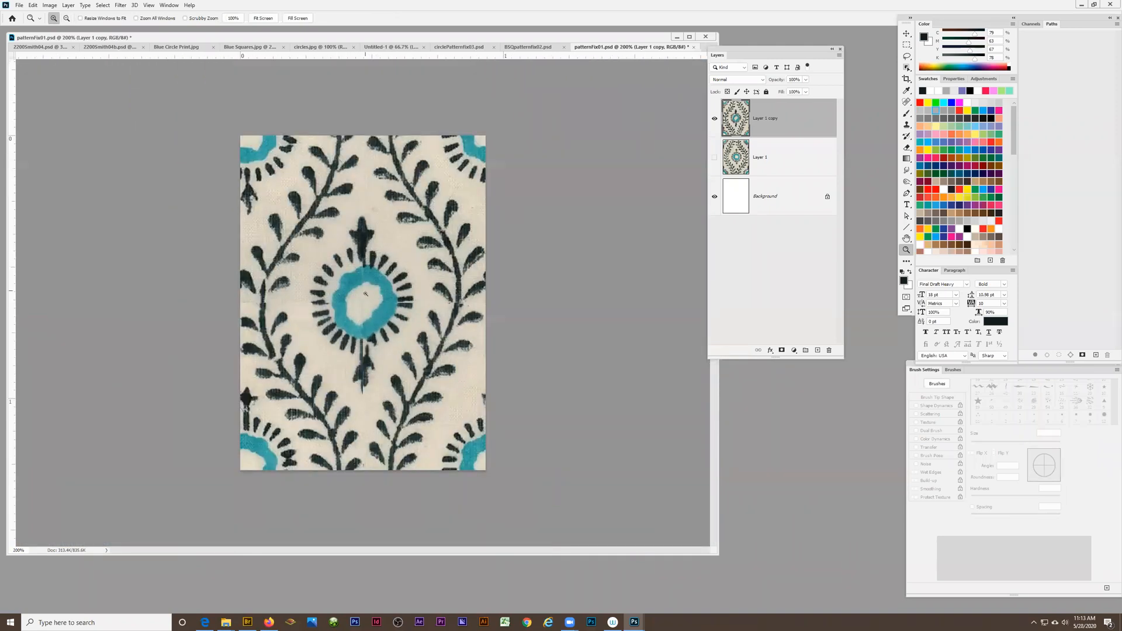
left_click(363, 248)
left_click(363, 248)
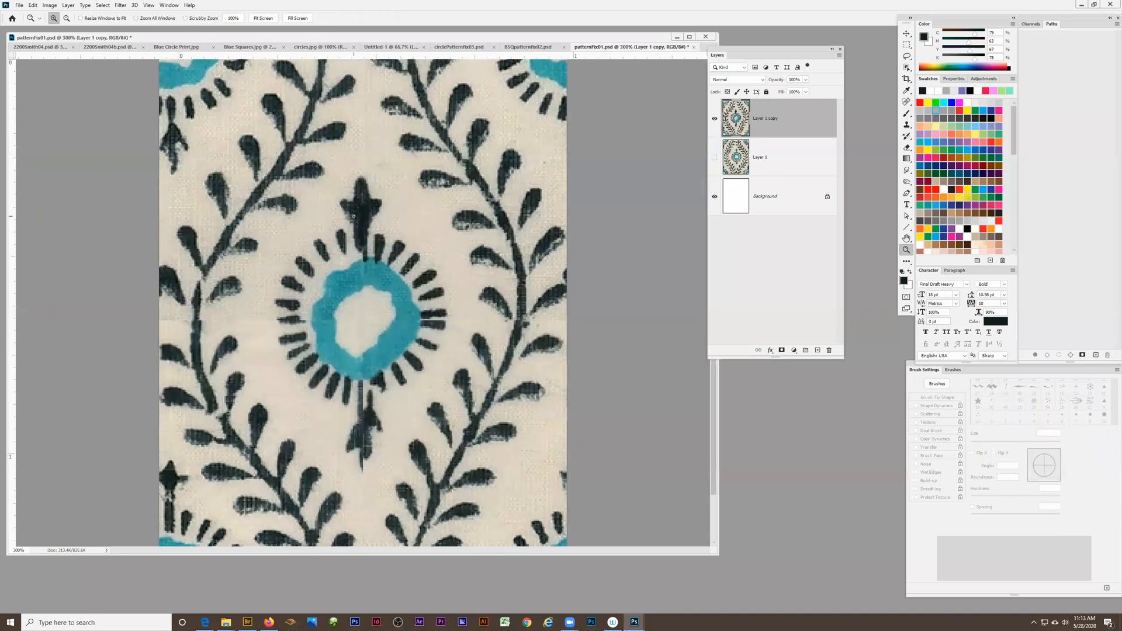
Examine the pixels of the repaired bud above the teal ring at 3200% magnification
left_click(362, 234)
left_click(357, 215)
left_click(358, 217)
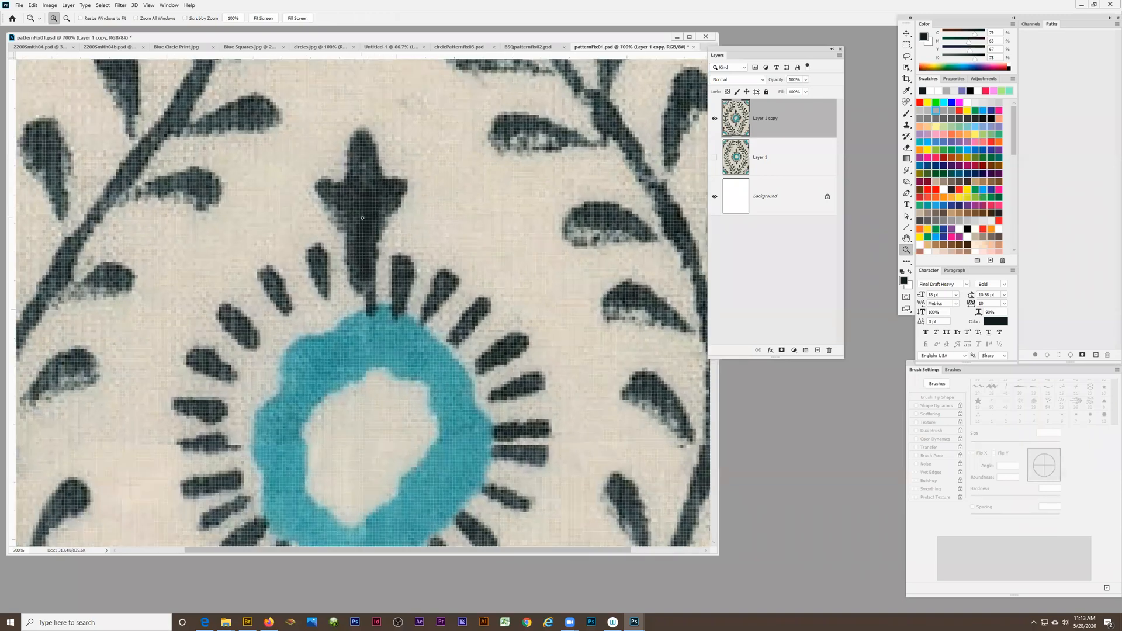
left_click(361, 217)
left_click(378, 209)
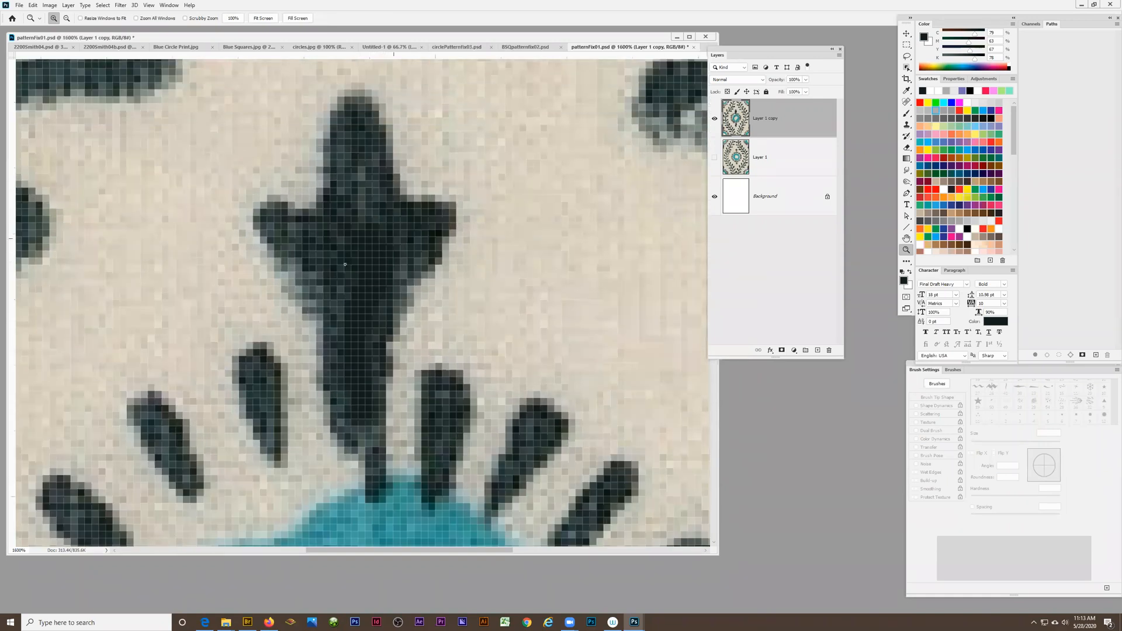
left_click(382, 260)
scroll(350, 343, "down", 1)
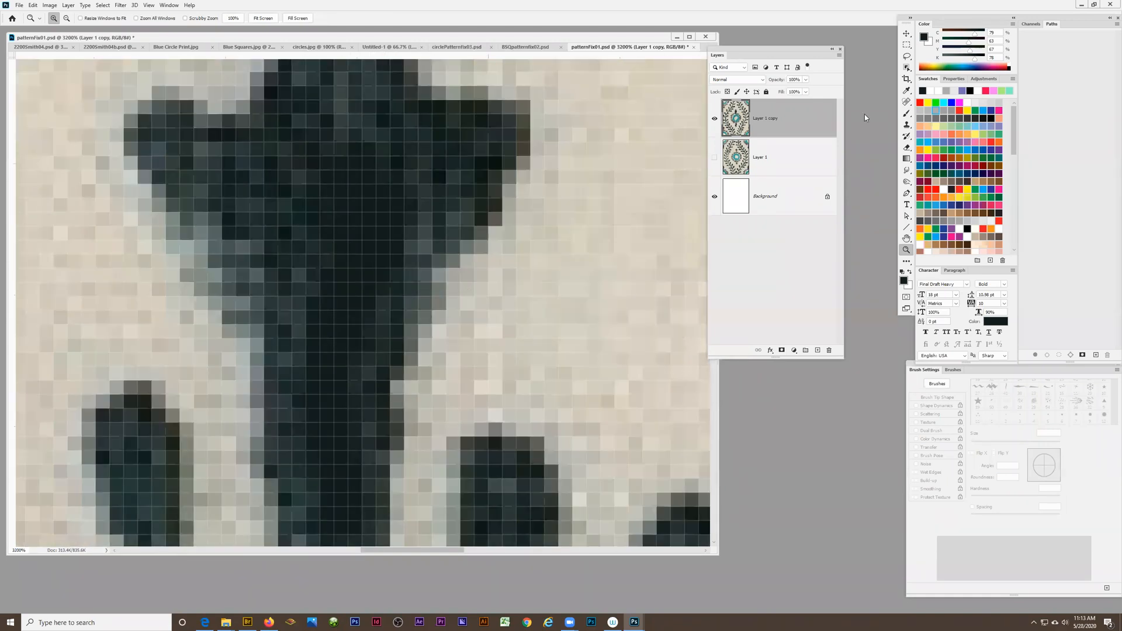
key("b")
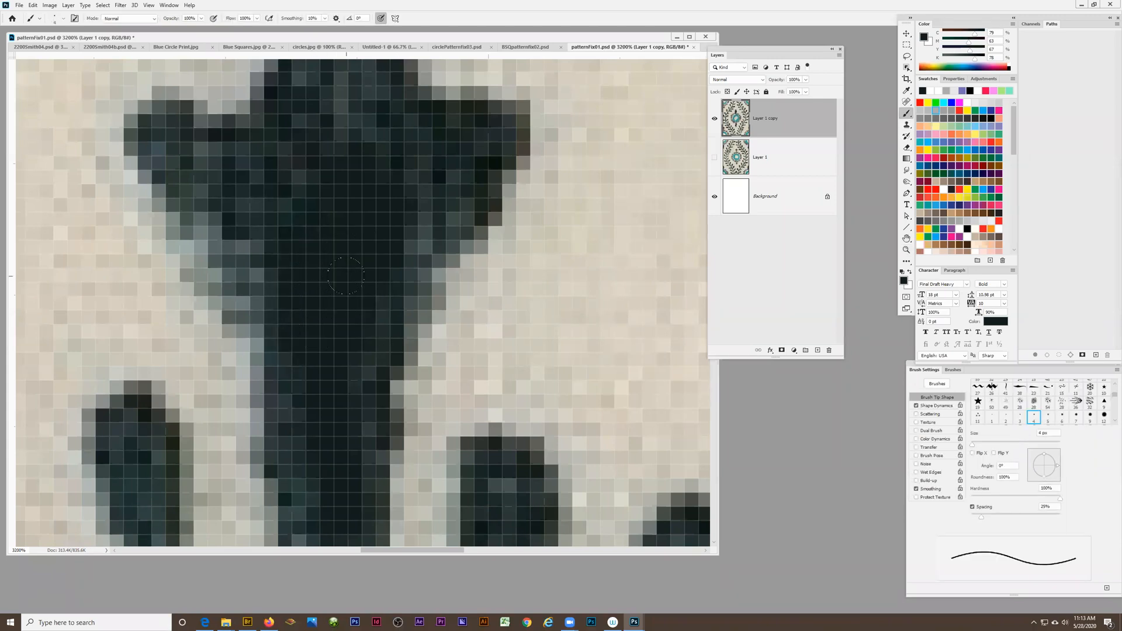
scroll(346, 276, "up", 2)
scroll(348, 189, "up", 1)
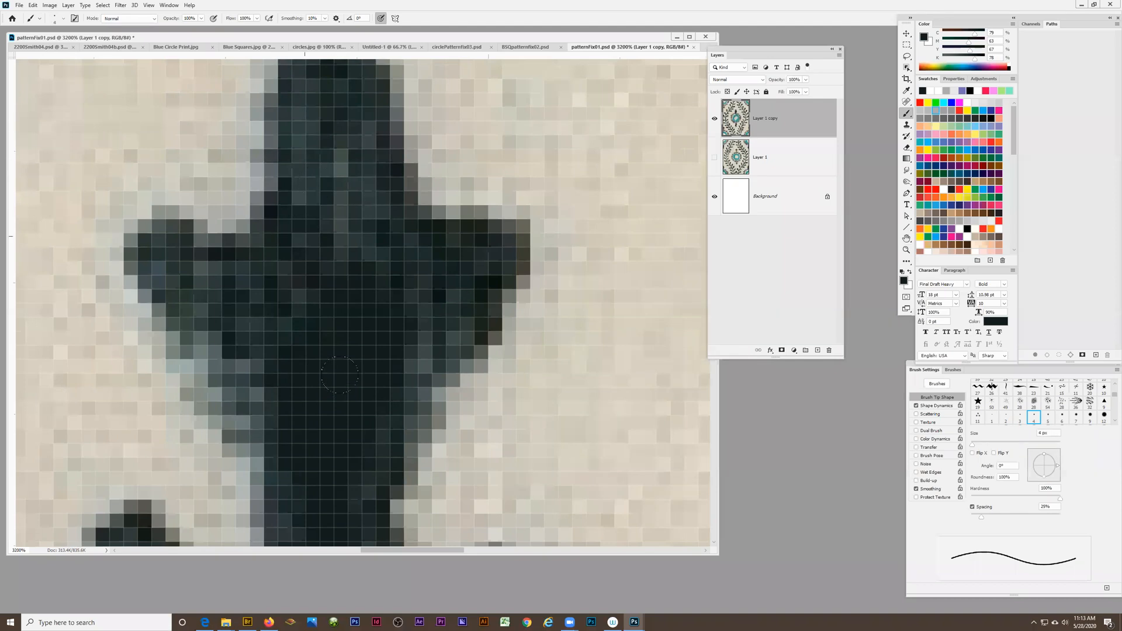
scroll(339, 374, "down", 1)
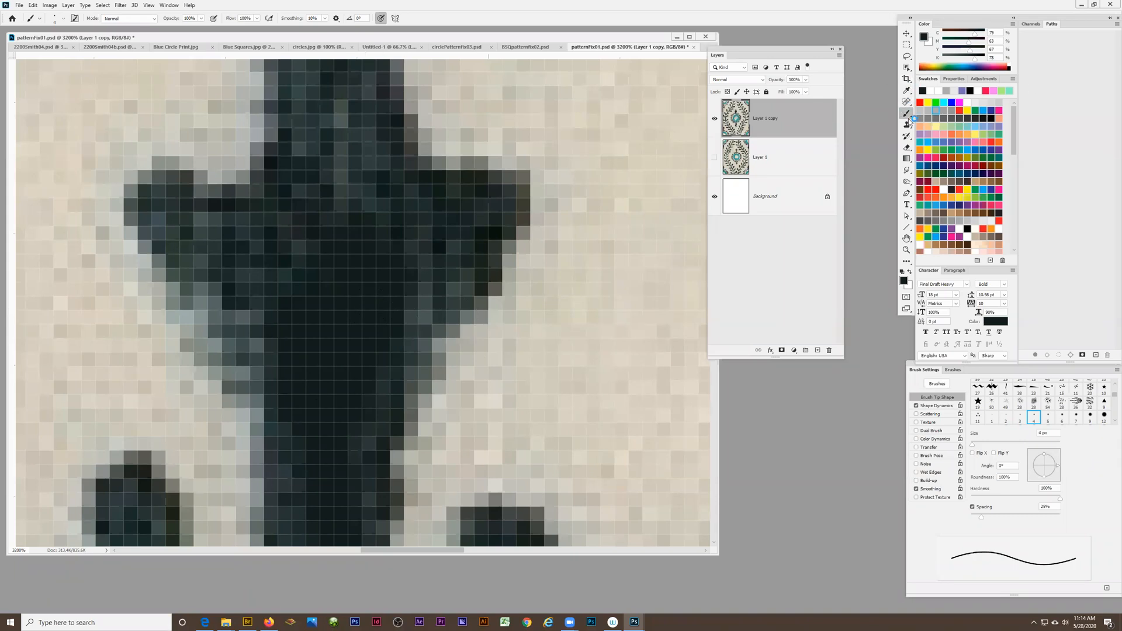
Outline the dark centre of the bud above the ring with the Patch tool, patch it with texture from the bud's tip, and deselect
left_click(906, 102)
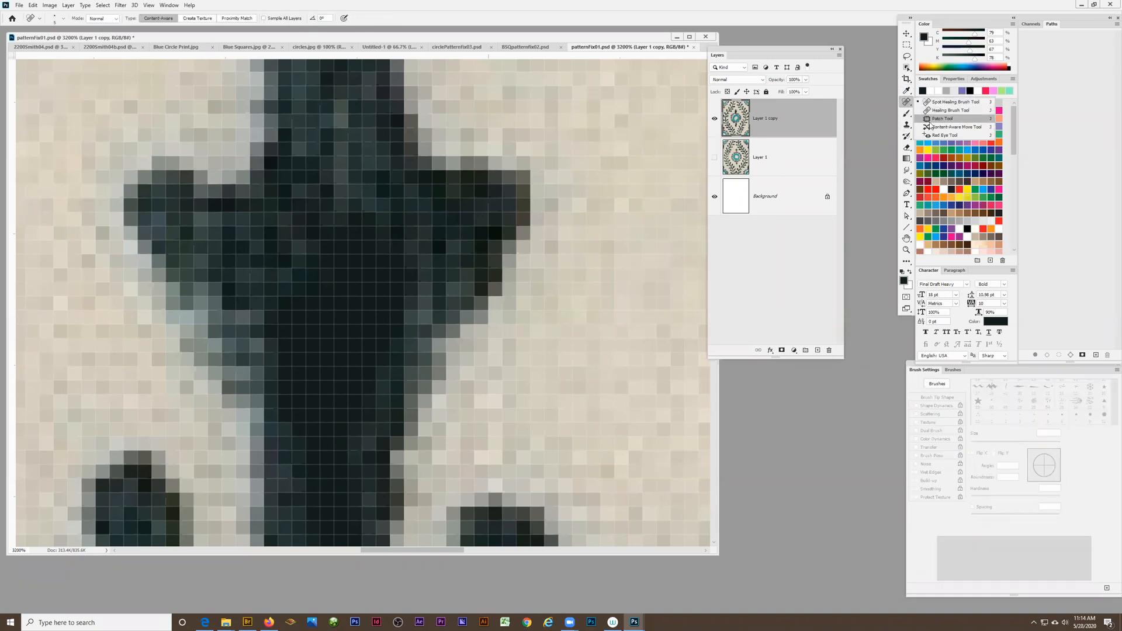
left_click(935, 119)
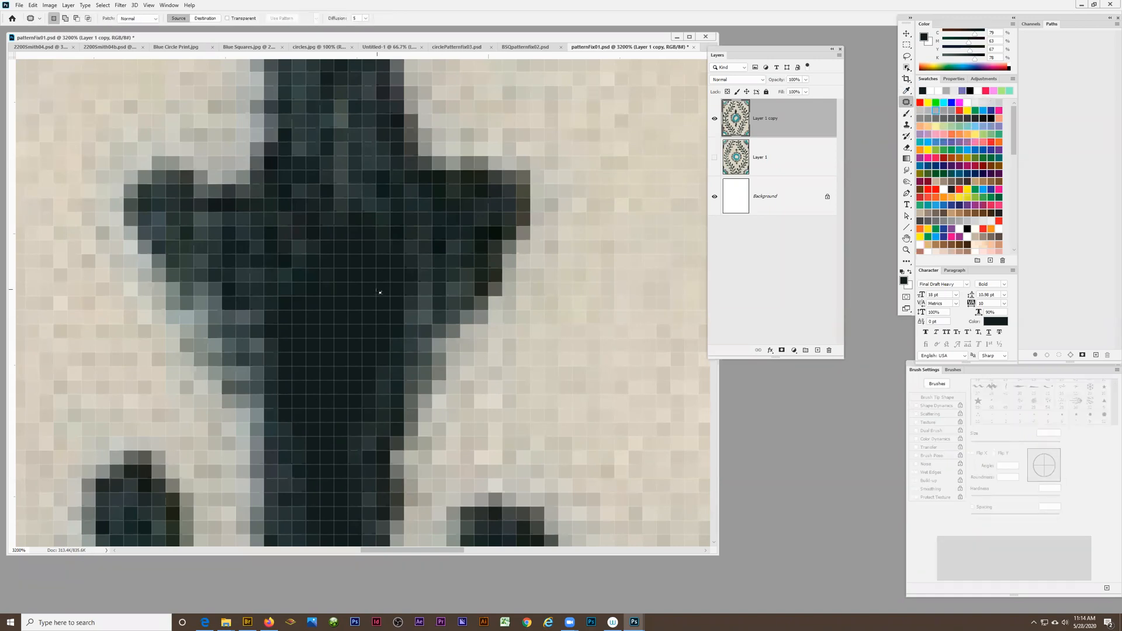
scroll(401, 278, "up", 2)
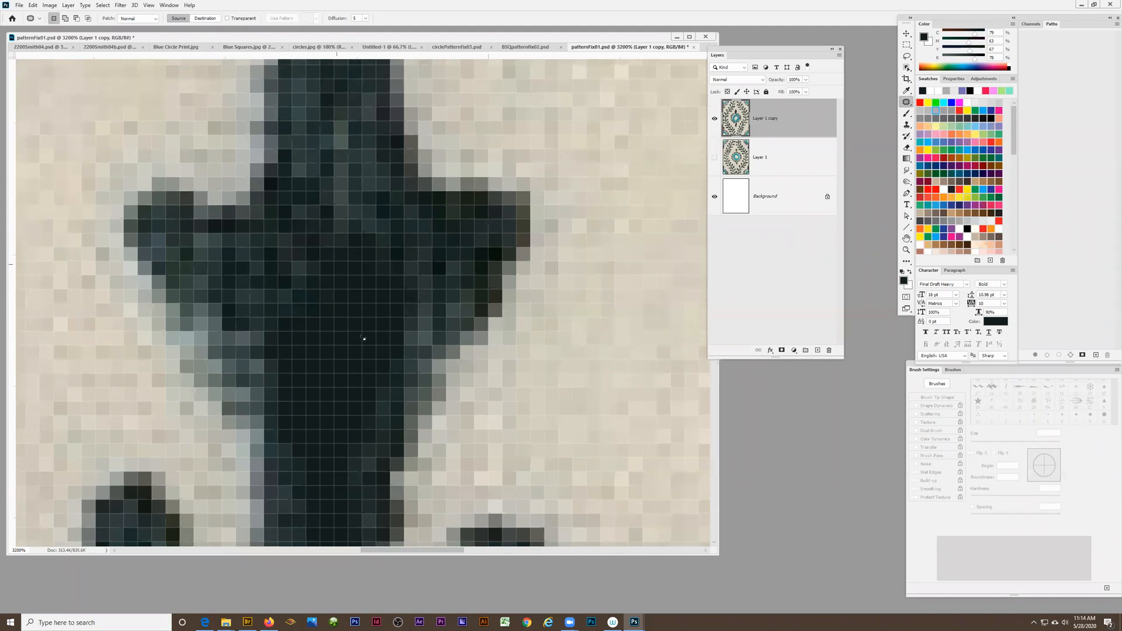
mouse_move(407, 261)
left_mouse_down()
mouse_move(368, 228)
mouse_move(298, 280)
mouse_move(300, 357)
mouse_move(373, 374)
mouse_move(419, 313)
mouse_move(408, 262)
left_mouse_up()
scroll(402, 261, "up", 3)
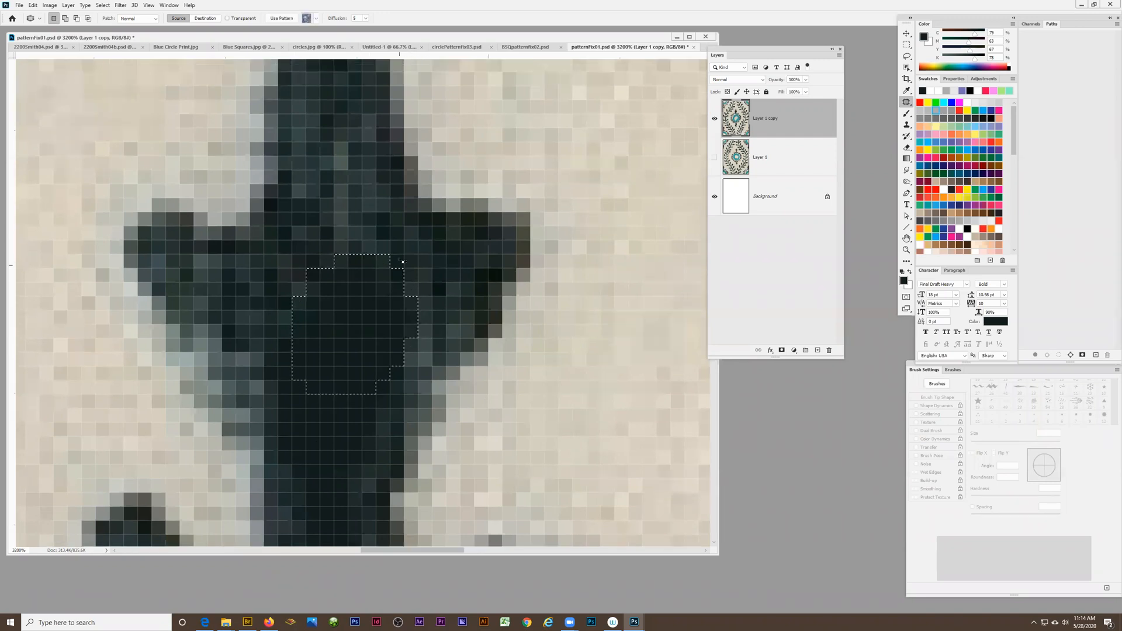
scroll(402, 261, "up", 1)
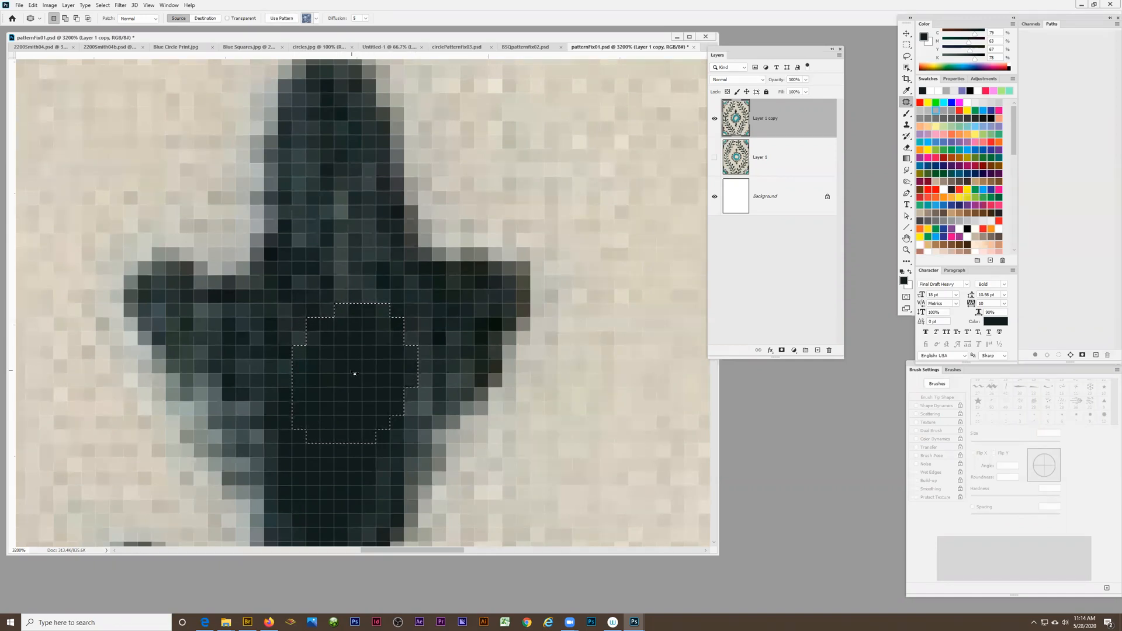
left_click_drag(420, 286, 332, 196)
left_click_drag(342, 375, 335, 196)
scroll(477, 330, "down", 3)
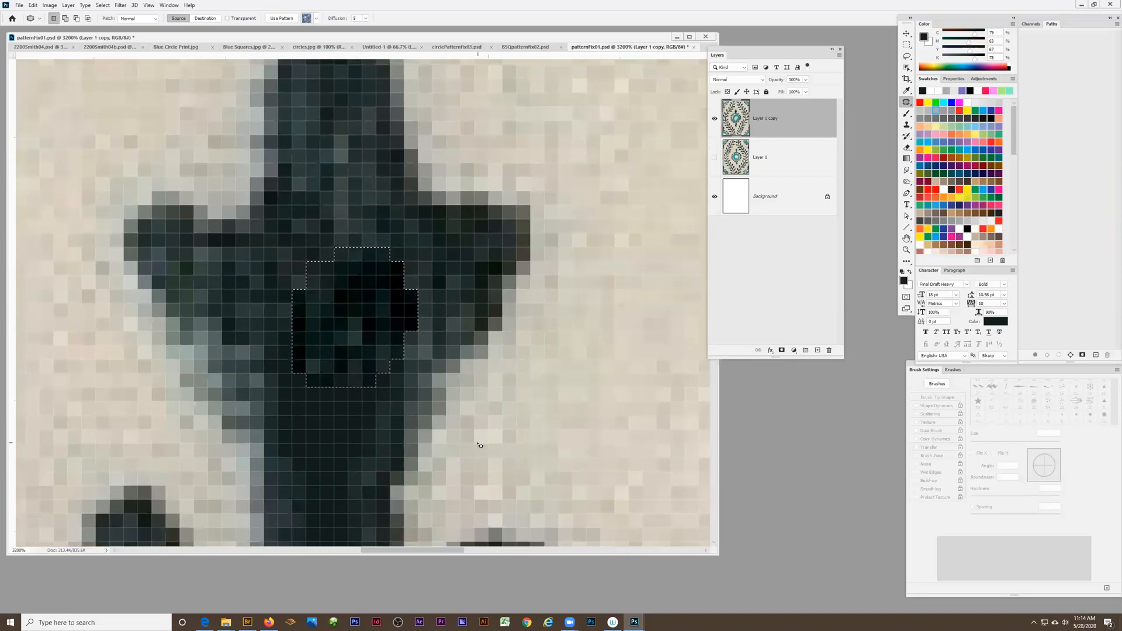
key("ctrl+d")
Patch a smaller area just below the bud's centre with texture from its left lobe, and deselect
key("z")
left_click(414, 321, "alt")
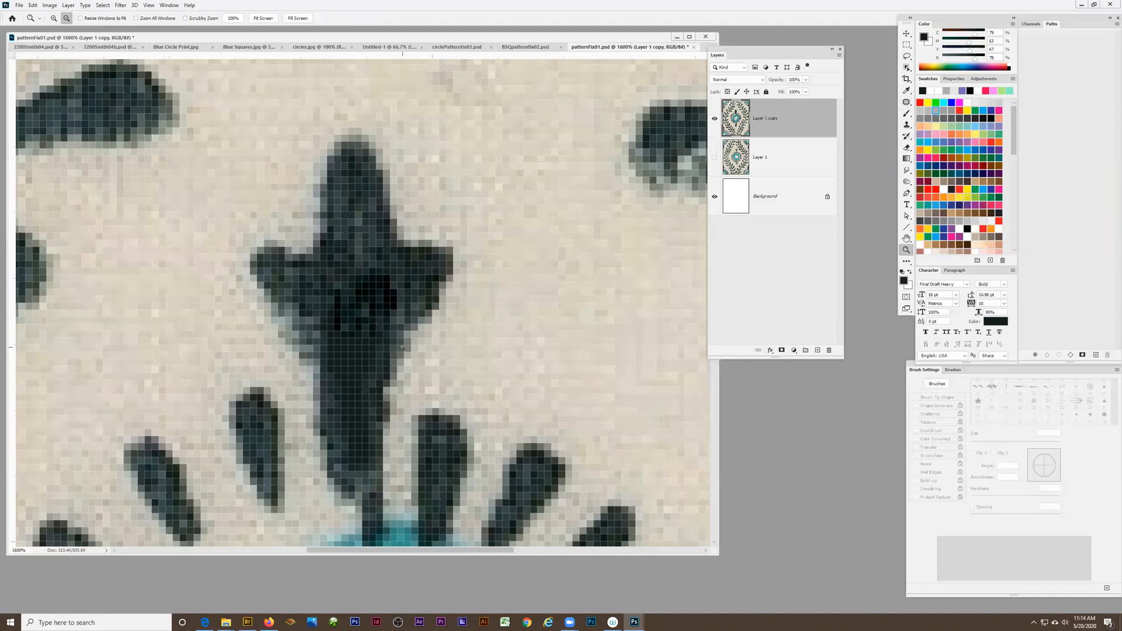
left_click(369, 325)
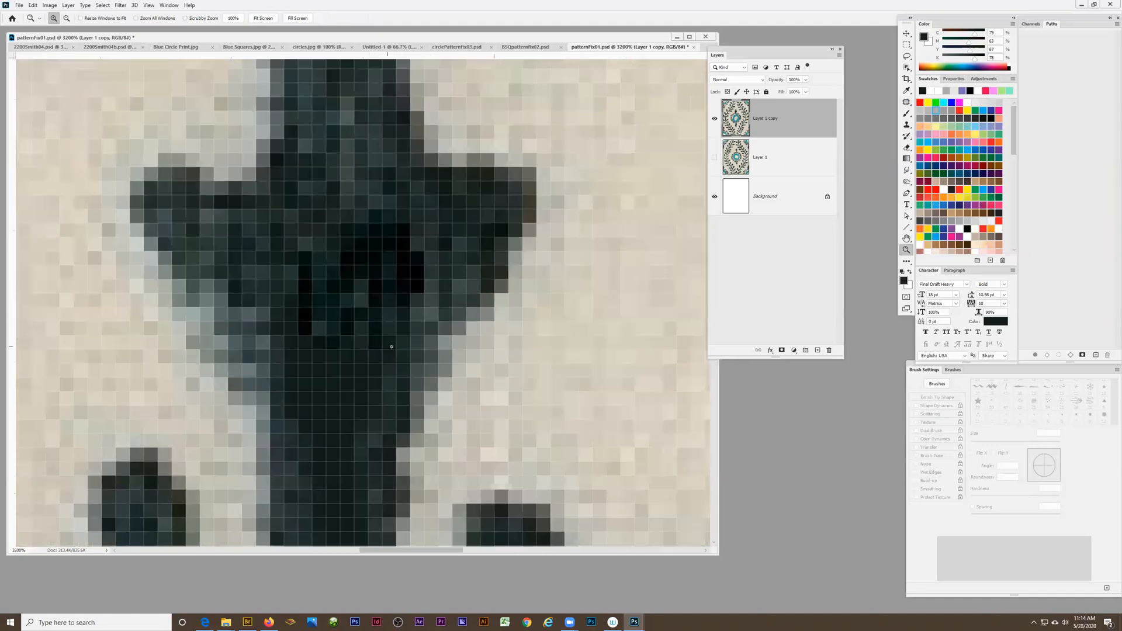
left_click(906, 102)
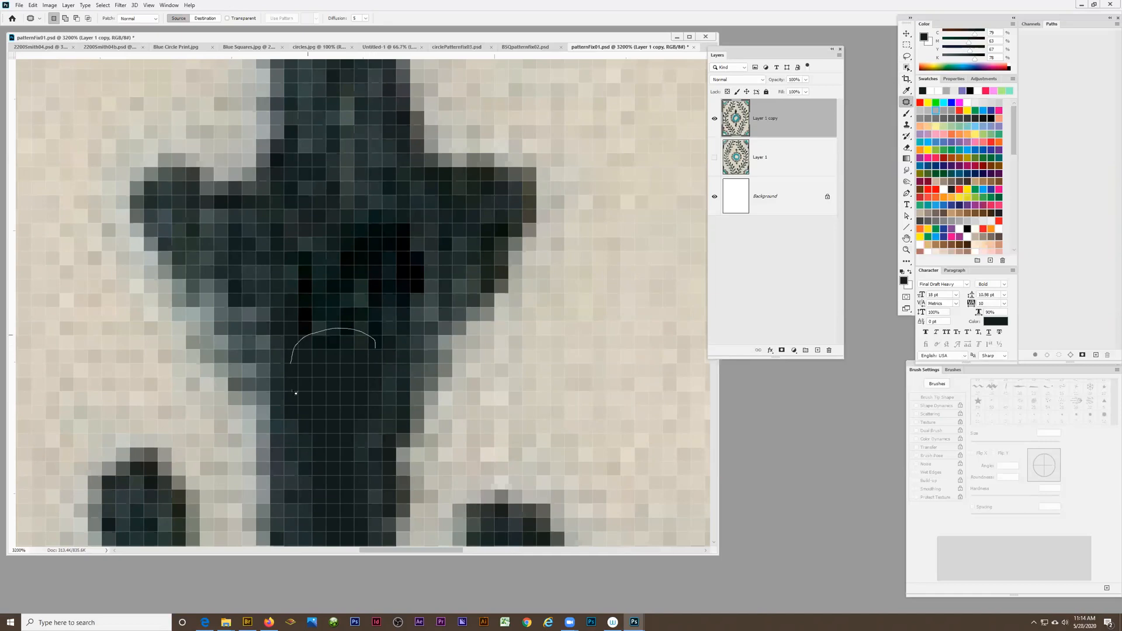
left_click_drag(369, 339, 370, 342)
left_click_drag(337, 372, 260, 234)
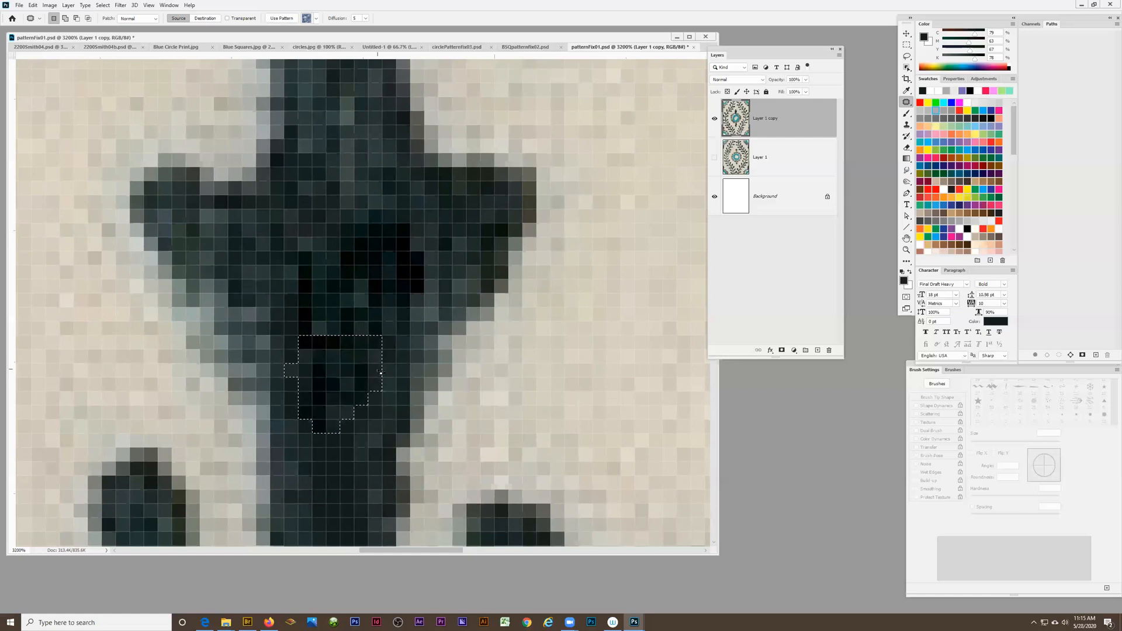
key("ctrl+d")
Inspect the patched bud and the whole central flower at 700% and 300% magnification
key("z")
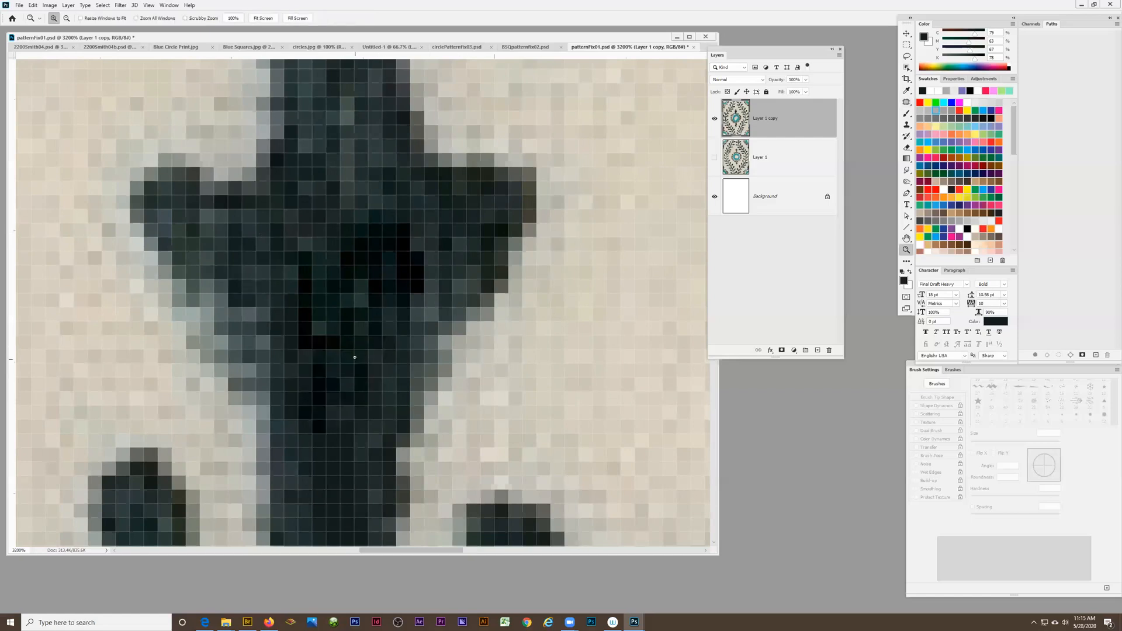
left_click(355, 357, "alt")
left_click(355, 357, "alt")
left_click(369, 373, "alt")
left_click(374, 433, "alt")
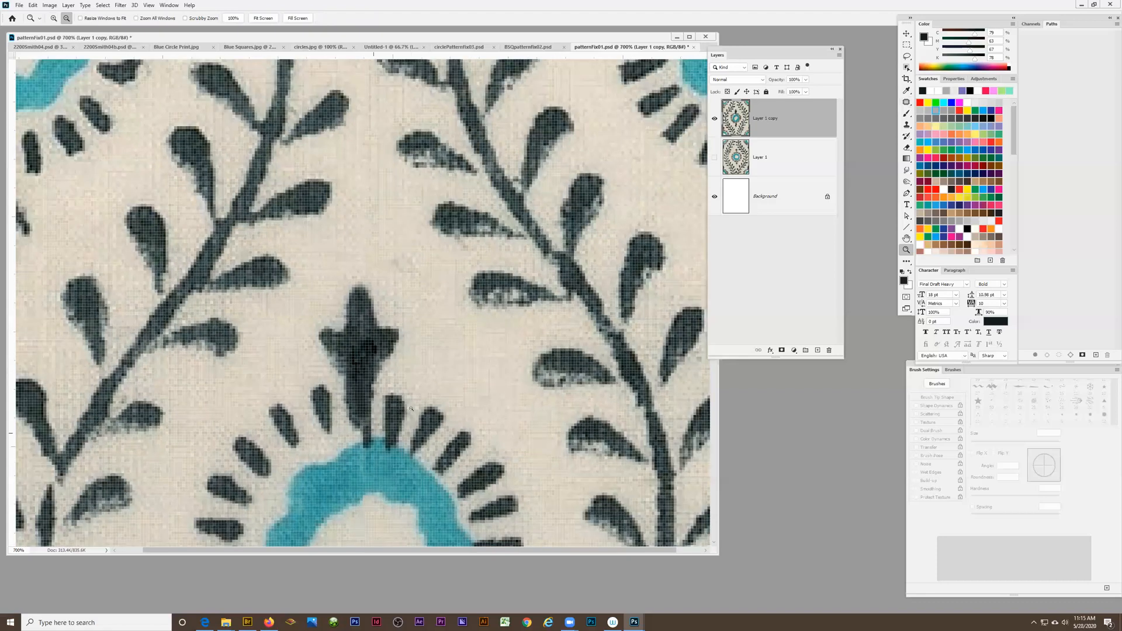
left_click(406, 408, "alt")
left_click(399, 408, "alt")
left_click(398, 407, "alt")
left_click(388, 406, "alt")
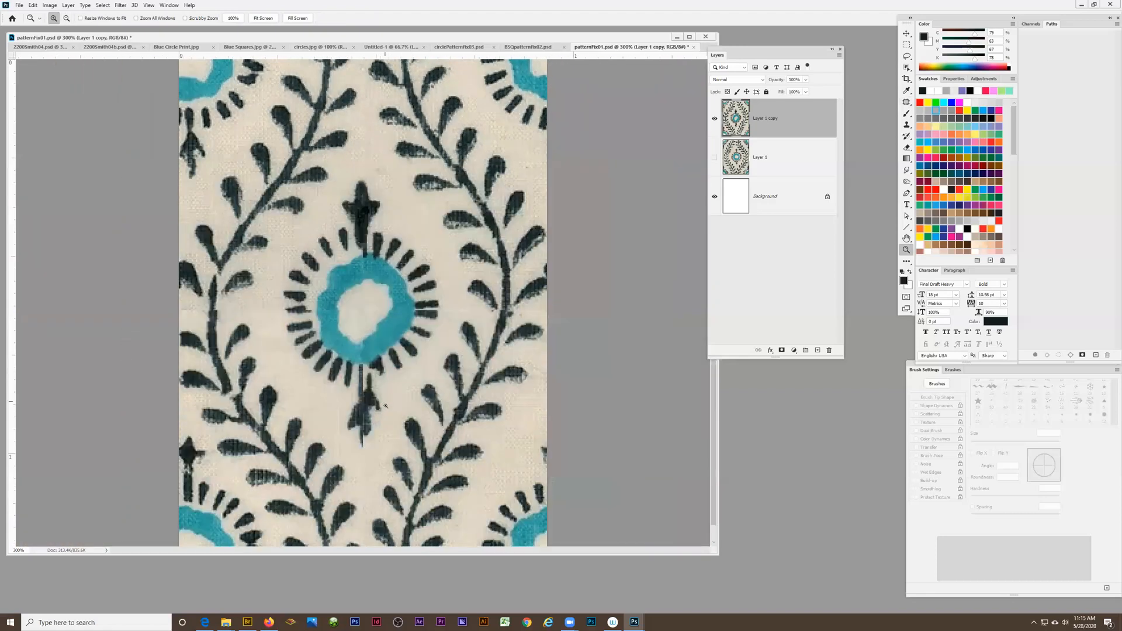
scroll(385, 406, "down", 1)
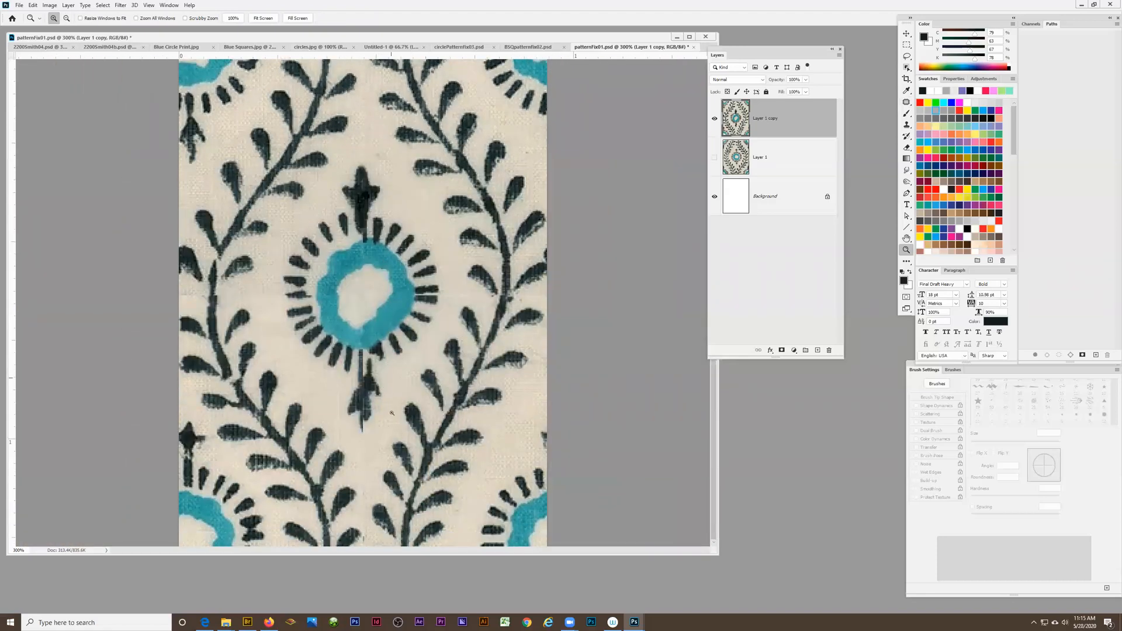
Lasso the split bud below the ring, copy it slightly up and to the left over the stray stem line, and deselect
left_click(375, 389)
left_click(369, 400)
left_click(365, 405)
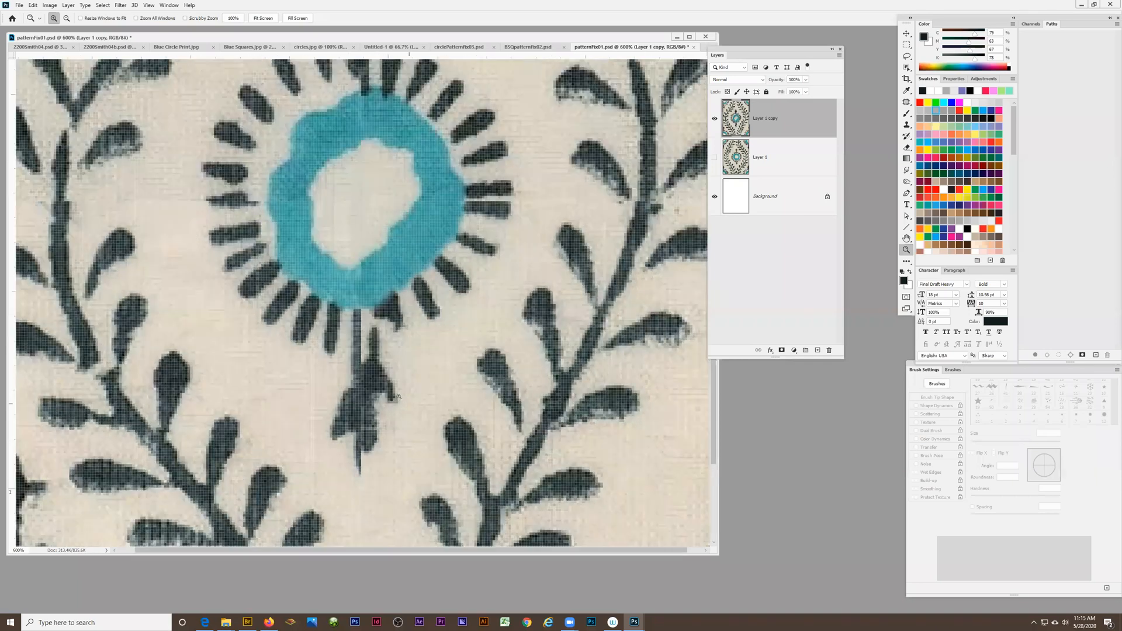
left_click(365, 406)
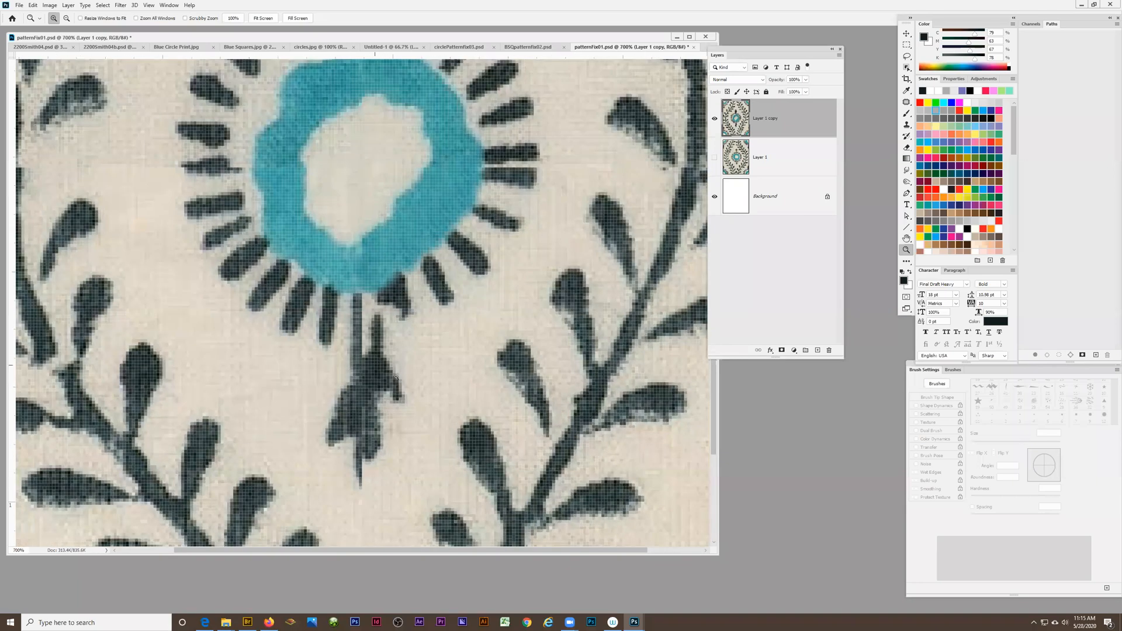
left_click(907, 57)
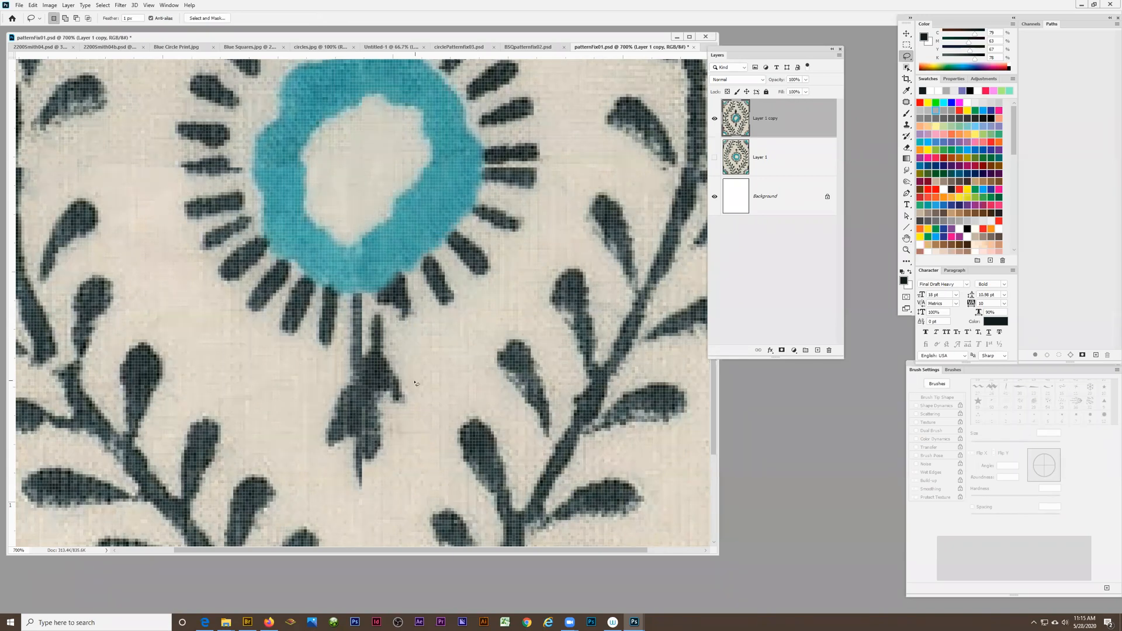
mouse_move(417, 385)
left_mouse_down()
mouse_move(409, 332)
mouse_move(392, 311)
mouse_move(365, 309)
mouse_move(365, 349)
mouse_move(326, 370)
mouse_move(296, 427)
mouse_move(350, 502)
mouse_move(401, 469)
mouse_move(428, 410)
mouse_move(418, 382)
left_mouse_up()
key("v")
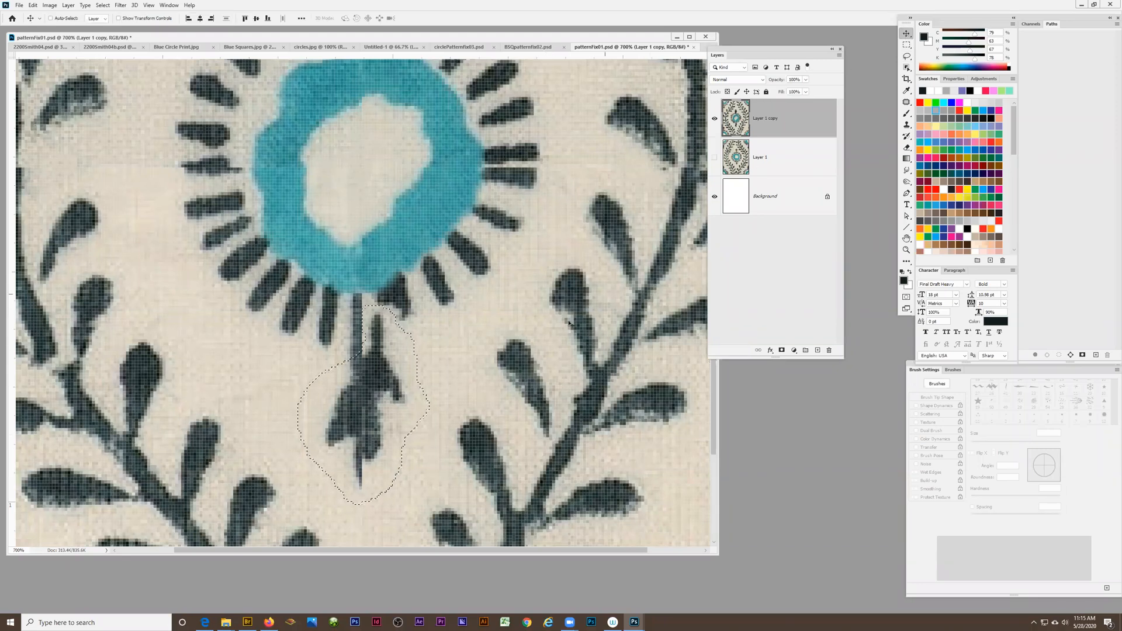
mouse_move(367, 372)
left_mouse_down()
mouse_move(371, 400)
mouse_move(403, 403)
mouse_move(515, 362)
mouse_move(369, 379)
mouse_move(356, 363)
left_mouse_up()
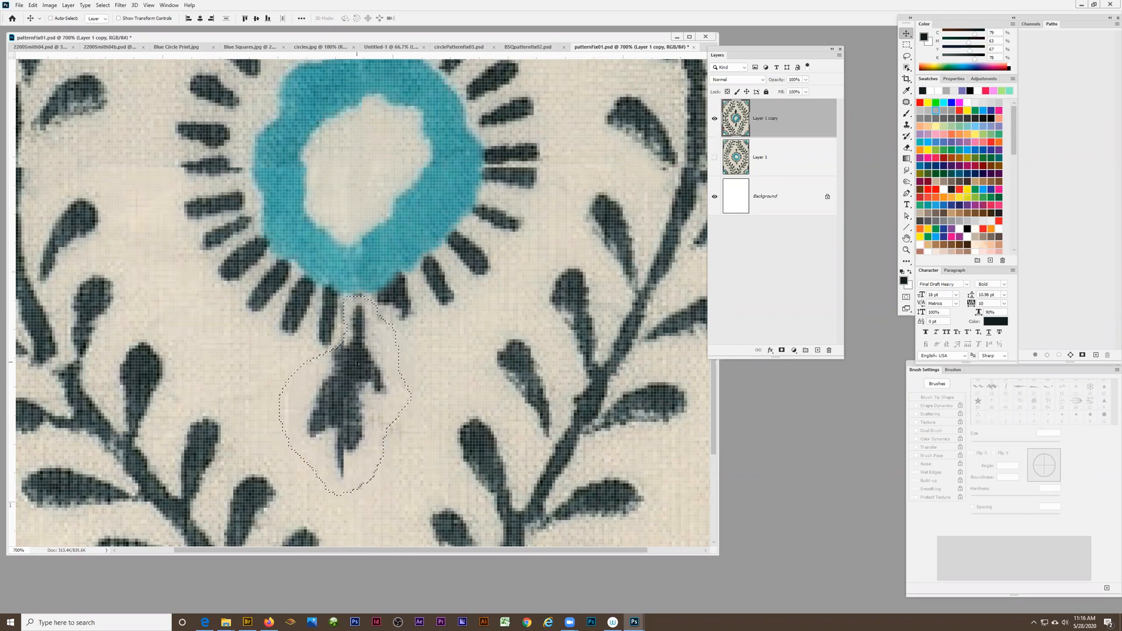
key("ctrl+d")
Lasso a patch of plain cloth beneath the lower bud, copy it over the bud's thin pointed tip, and deselect
scroll(364, 466, "up", 5)
scroll(351, 460, "down", 4)
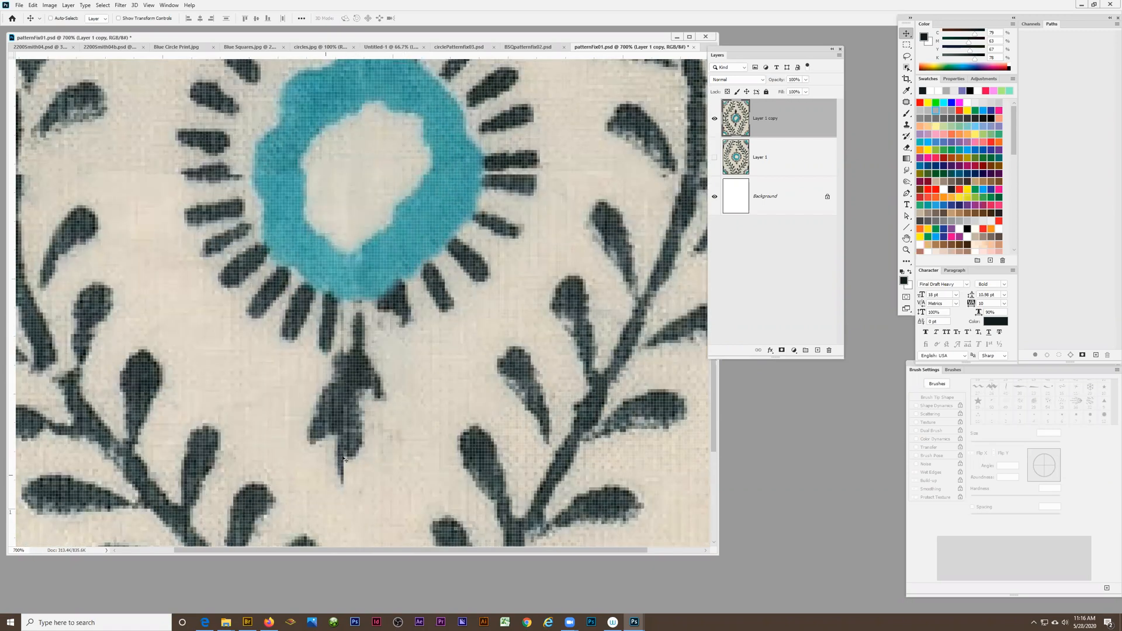
scroll(389, 465, "down", 5)
key("l")
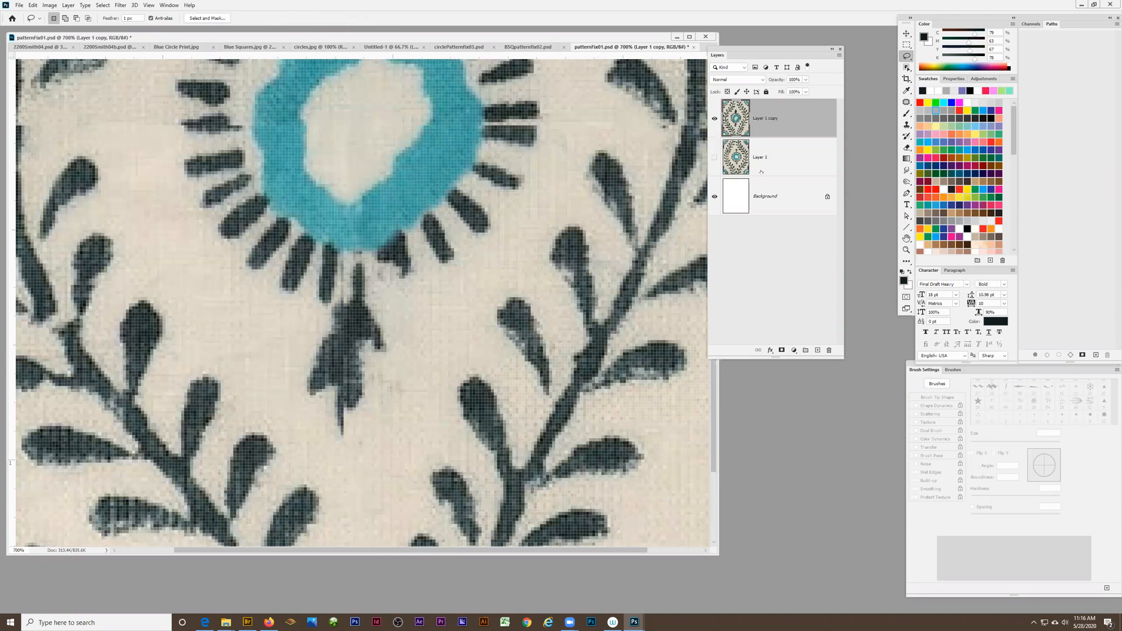
mouse_move(386, 457)
left_mouse_down()
mouse_move(354, 477)
mouse_move(372, 489)
mouse_move(385, 465)
left_mouse_up()
left_click(906, 36)
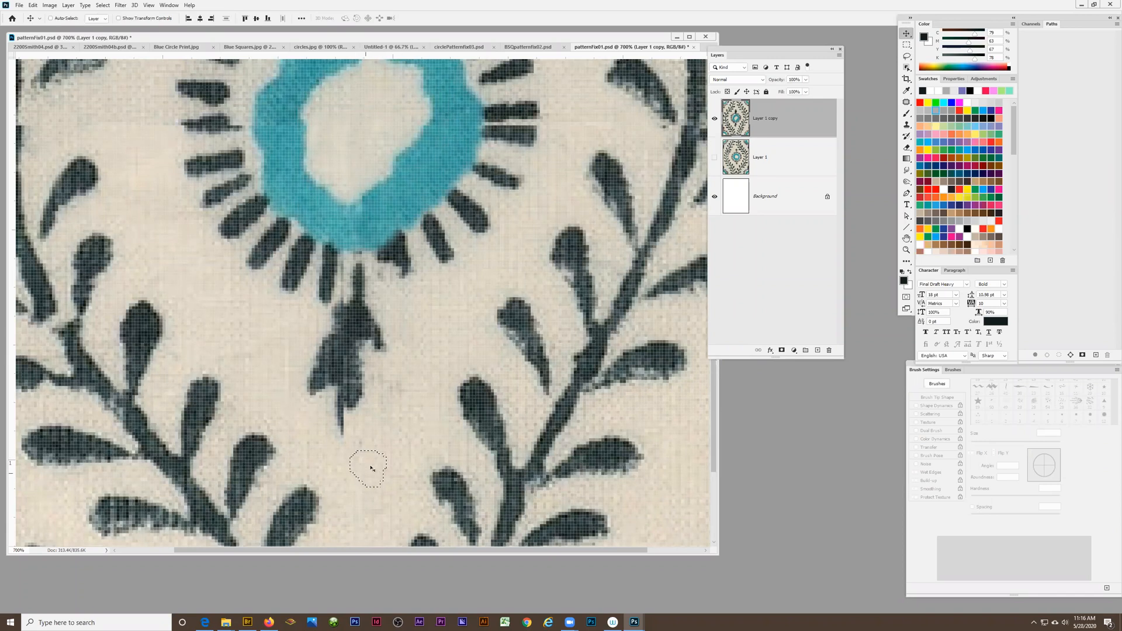
left_click_drag(371, 468, 328, 413)
key("ctrl+d")
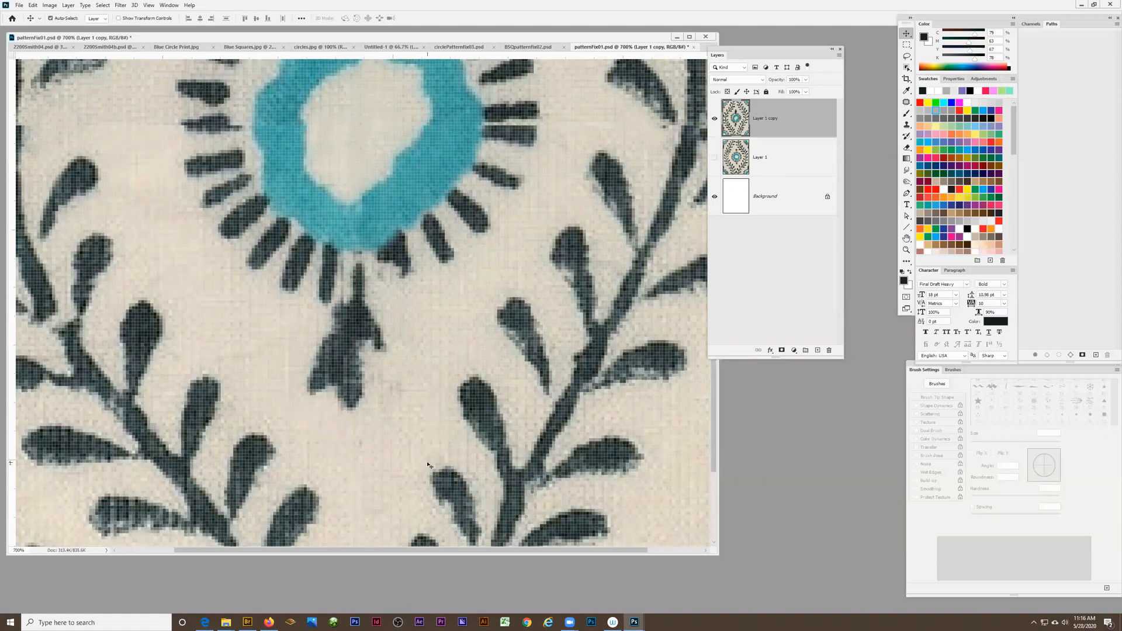
Sample the cream cloth colour beside the lower bud and paint along the bud's lower-left edge with a 2 px brush
scroll(380, 425, "up", 2)
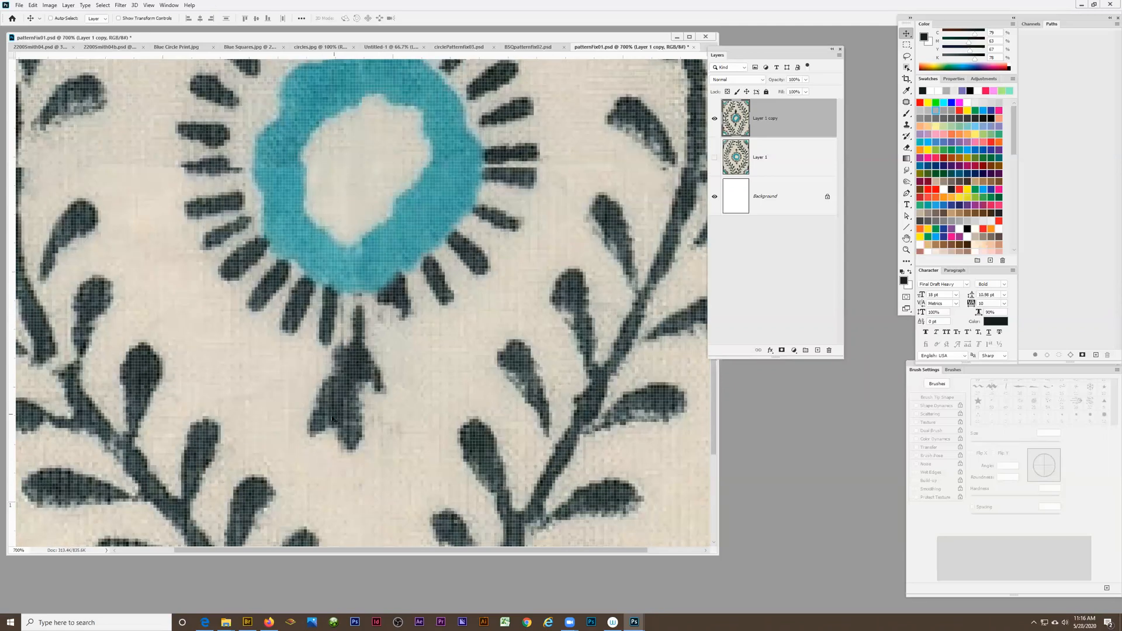
scroll(331, 418, "up", 10)
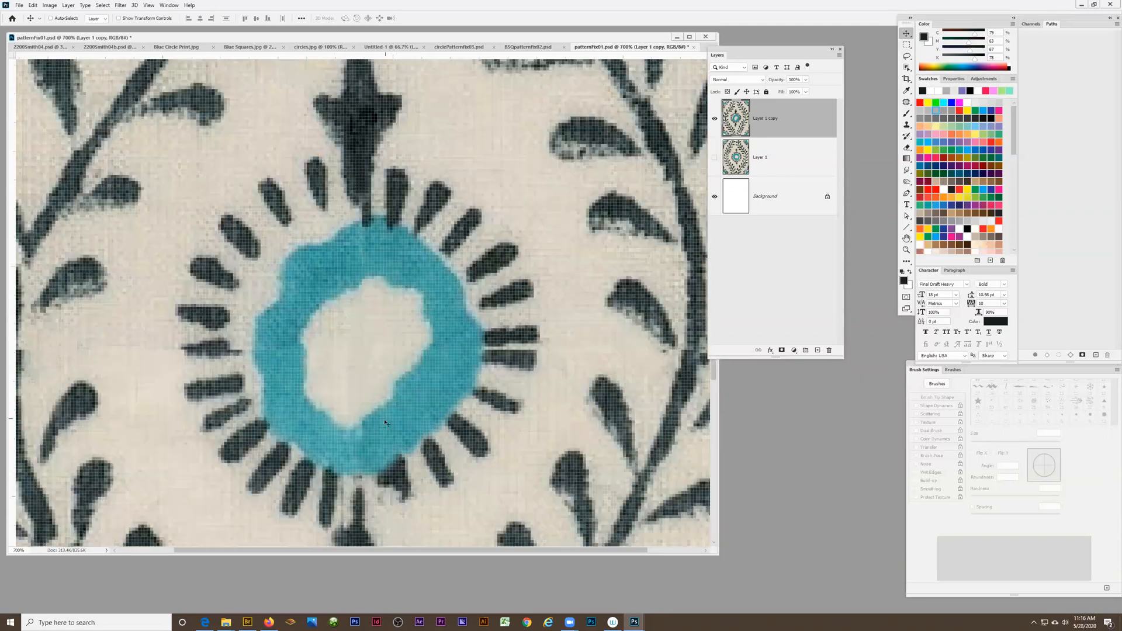
scroll(385, 422, "down", 10)
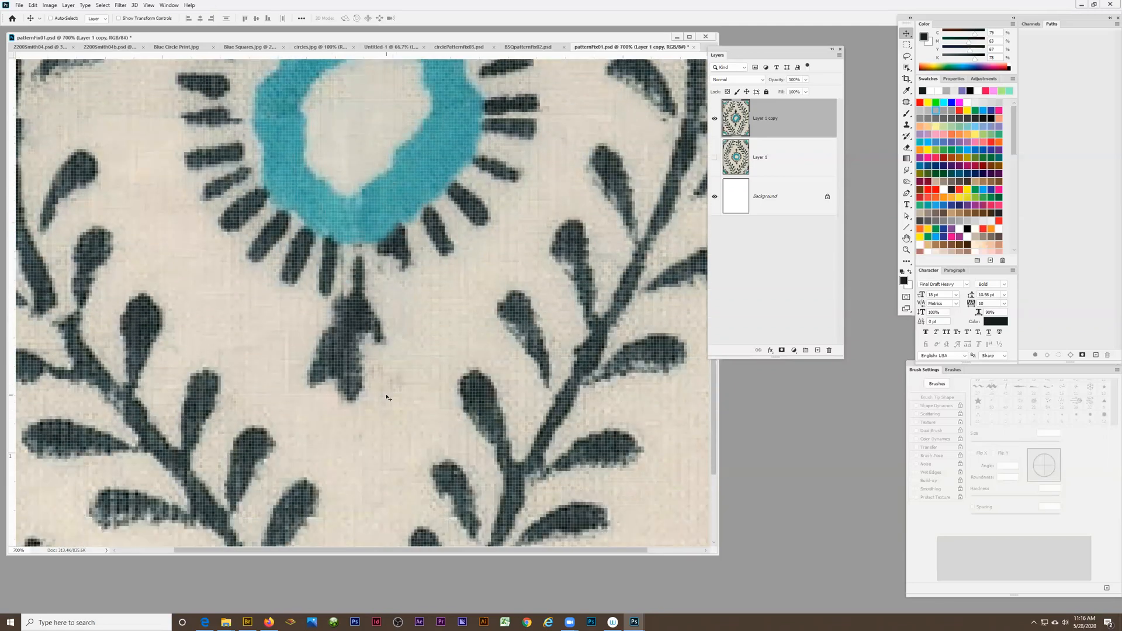
scroll(385, 395, "down", 2)
scroll(383, 393, "up", 3)
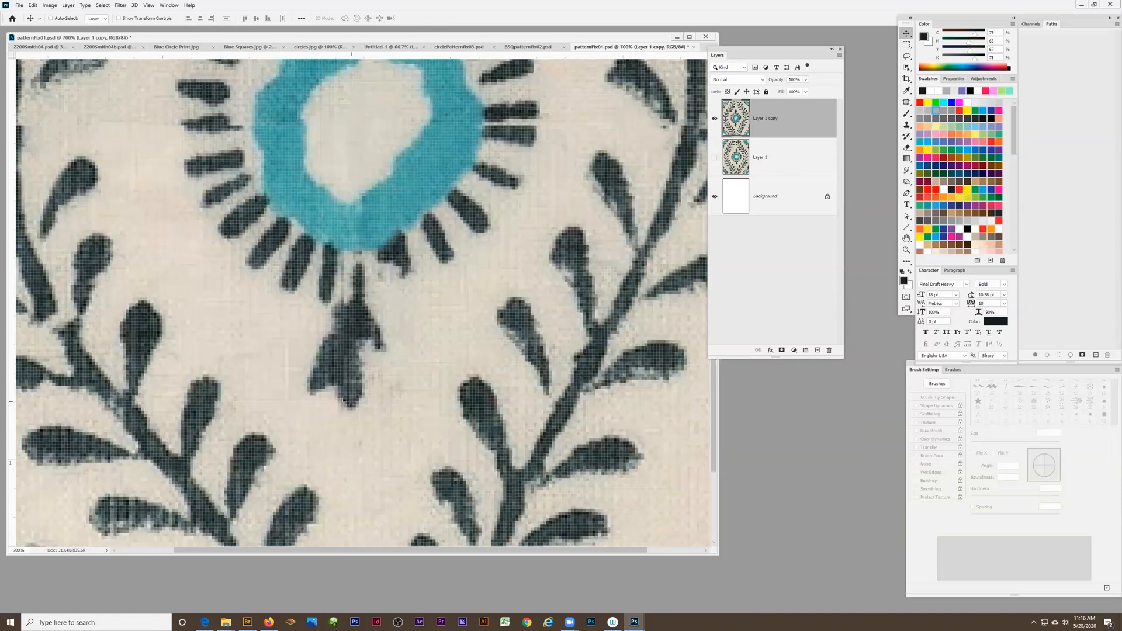
left_click(906, 90)
left_click(329, 406)
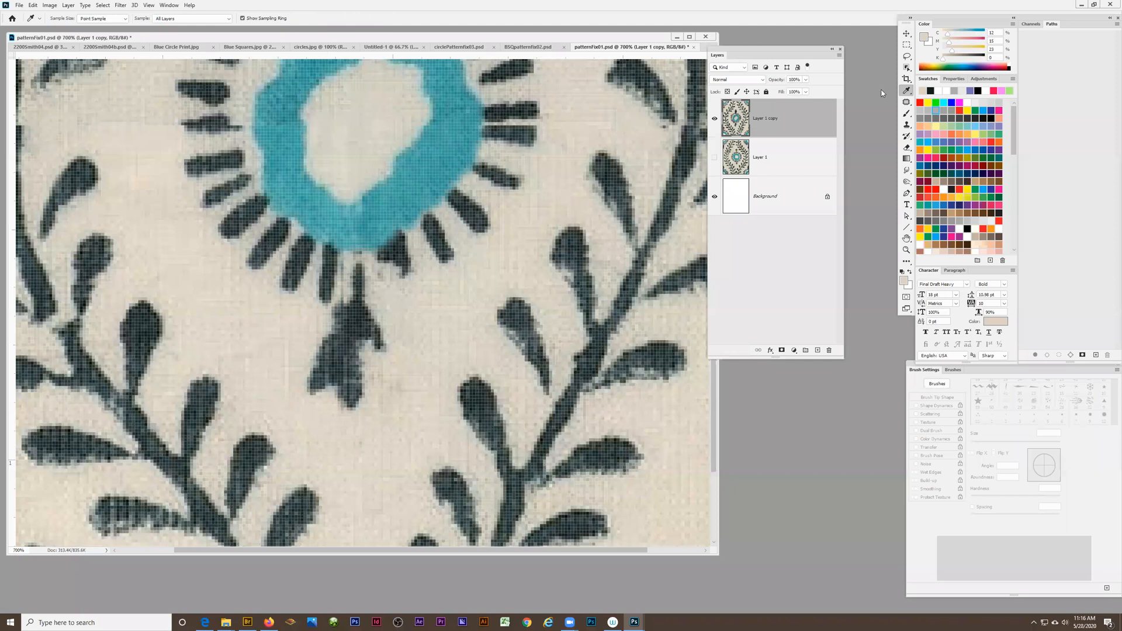
left_click(907, 113)
key("bracketleft")
key("bracketleft")
key("bracketleft")
key("bracketright")
left_click_drag(329, 386, 325, 388)
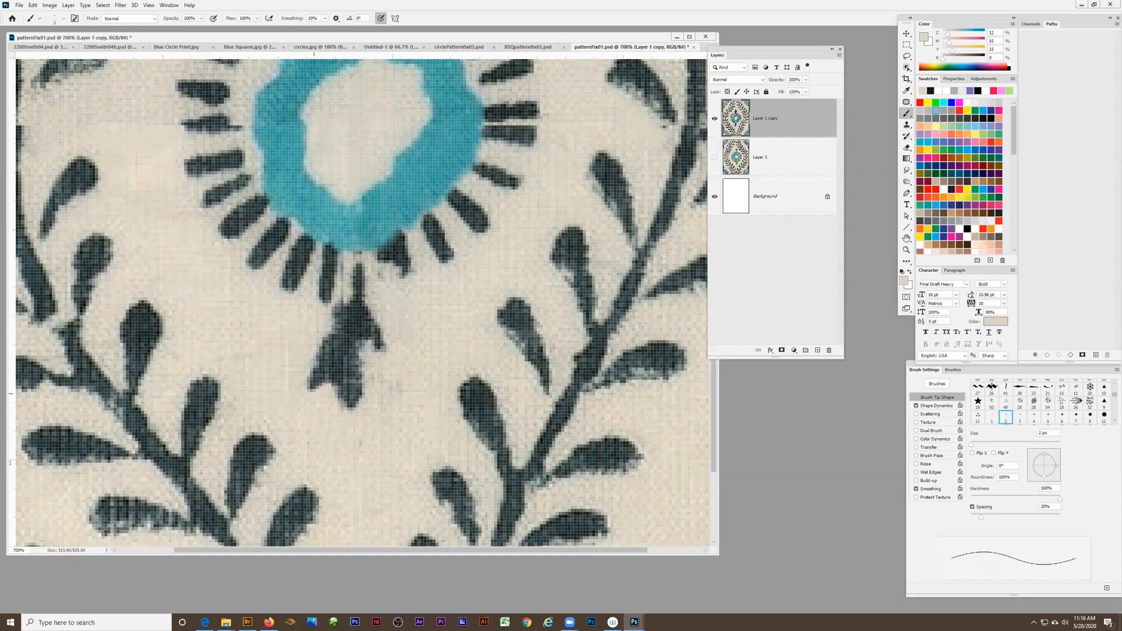
Enlarge the brush to 5 px and paint cream over the pointed lower-left tip of the bud beneath the ring
key("bracketright")
key("bracketright")
key("bracketright")
mouse_move(329, 386)
left_mouse_down()
mouse_move(304, 383)
mouse_move(325, 403)
mouse_move(281, 385)
mouse_move(320, 397)
mouse_move(308, 418)
left_mouse_up()
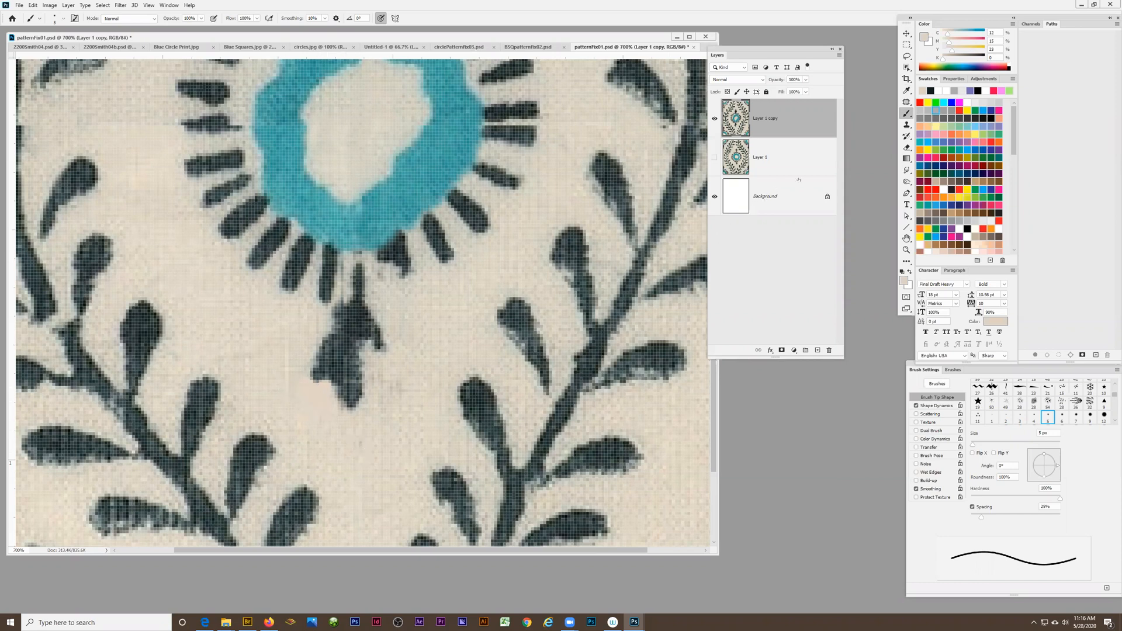
Patch the painted cloth just below the bud's lower-left tip with the Patch tool and deselect
left_click(906, 103)
mouse_move(332, 420)
left_mouse_down()
mouse_move(335, 402)
mouse_move(296, 388)
mouse_move(316, 425)
mouse_move(359, 433)
mouse_move(363, 452)
left_mouse_up()
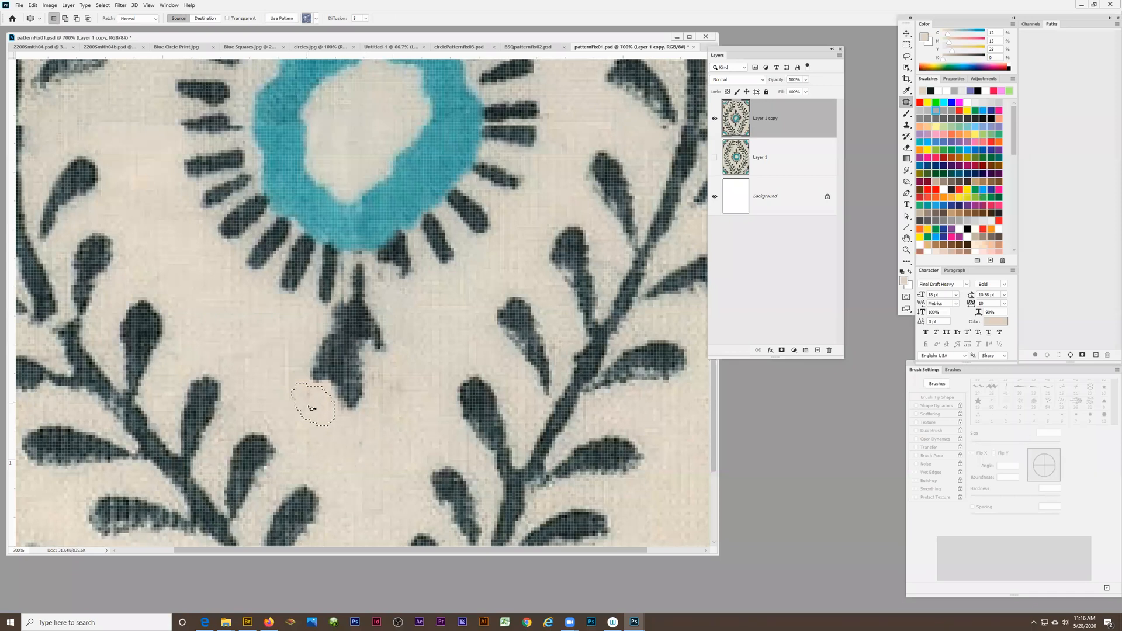
key("ctrl+d")
Lasso the intact bud and stem above the ring with some surrounding cloth, and copy it over the damaged bud below the ring
scroll(376, 456, "up", 6)
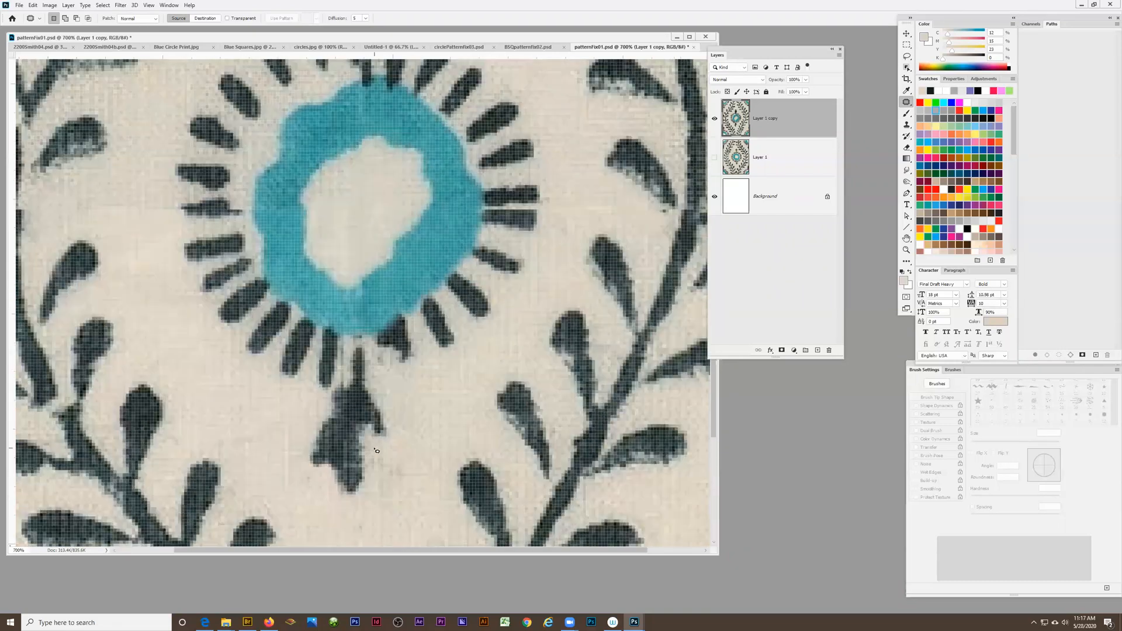
scroll(376, 457, "down", 3)
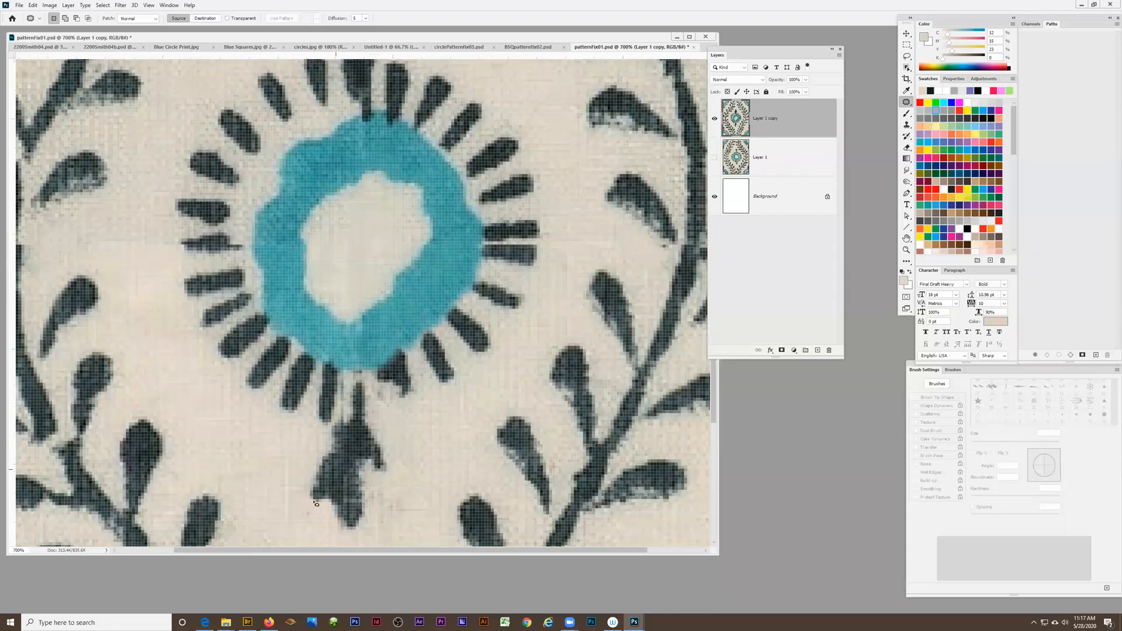
scroll(360, 476, "up", 4)
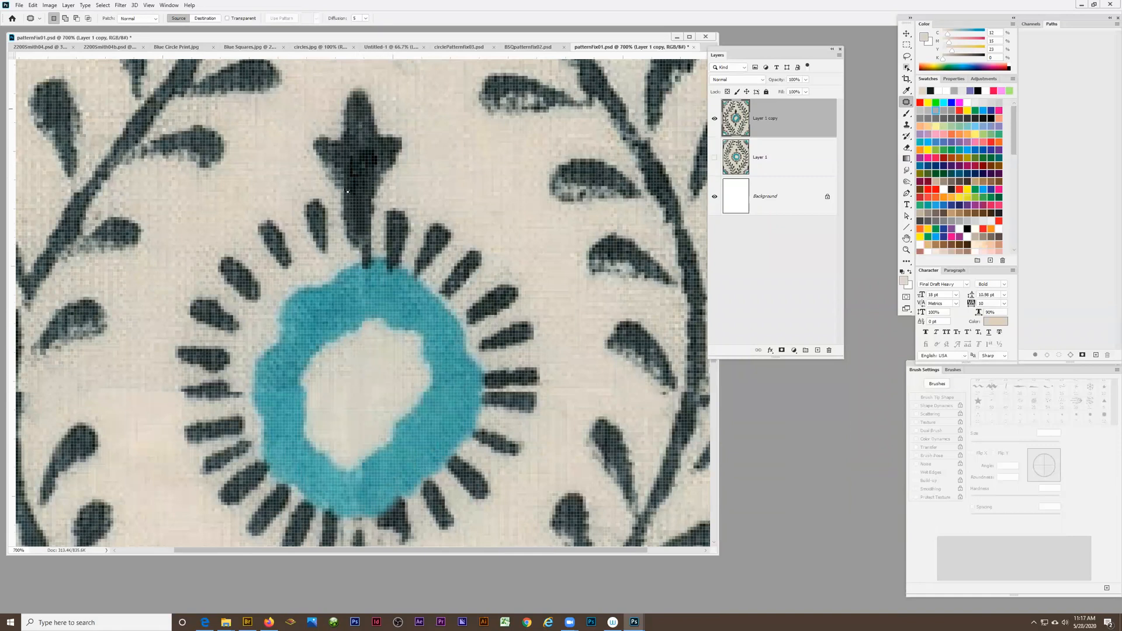
scroll(347, 466, "down", 3)
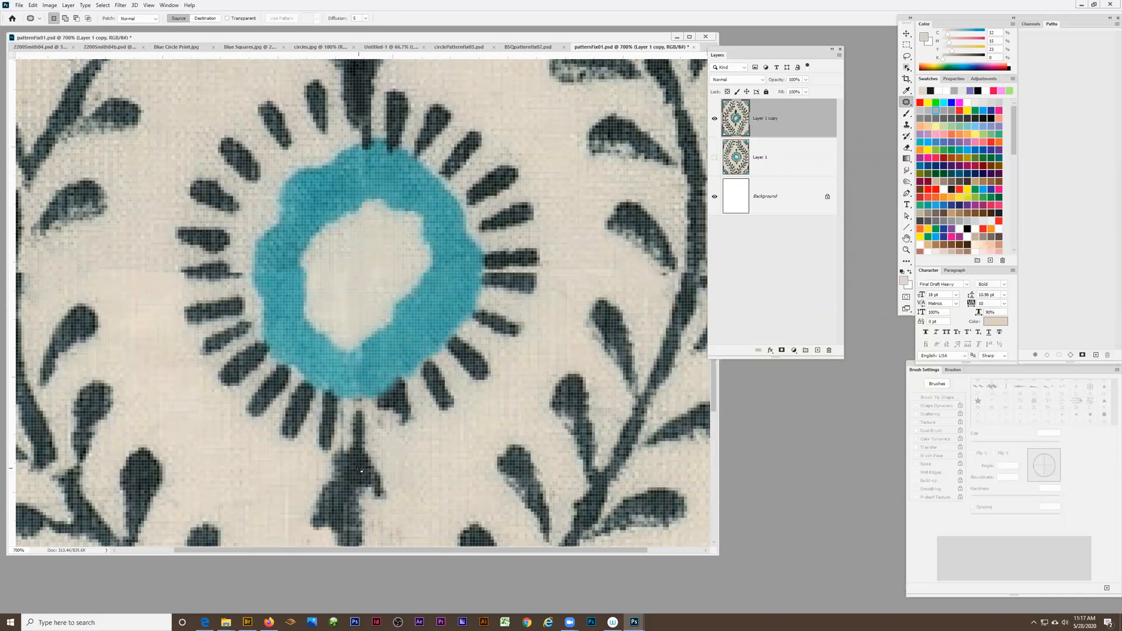
scroll(359, 469, "up", 4)
left_click(907, 56)
mouse_move(385, 123)
left_mouse_down()
mouse_move(357, 111)
mouse_move(311, 135)
mouse_move(302, 159)
mouse_move(299, 185)
mouse_move(344, 279)
mouse_move(365, 284)
mouse_move(428, 179)
mouse_move(418, 144)
mouse_move(358, 103)
mouse_move(329, 114)
mouse_move(289, 187)
mouse_move(327, 236)
mouse_move(346, 294)
mouse_move(383, 278)
mouse_move(384, 240)
mouse_move(419, 215)
mouse_move(426, 165)
mouse_move(400, 137)
left_mouse_up()
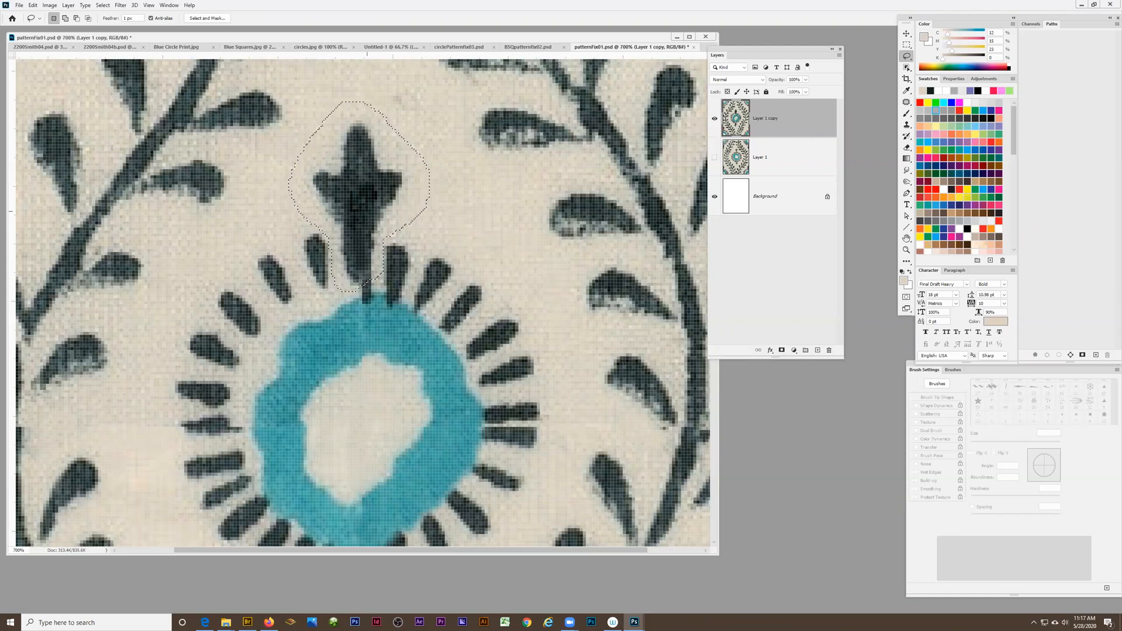
left_click(905, 34)
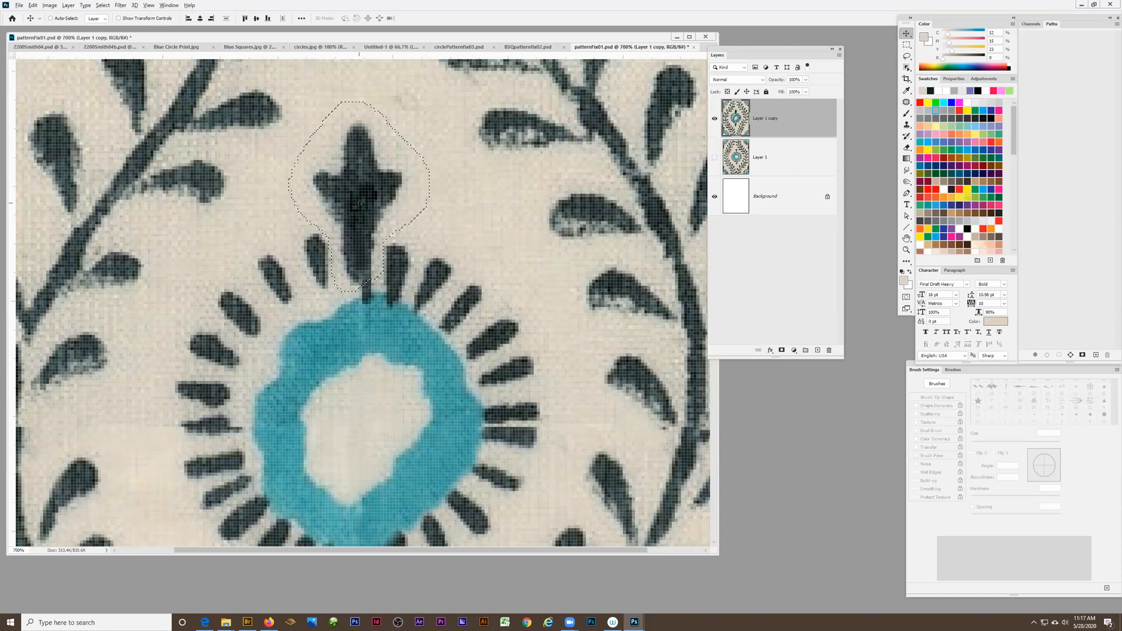
left_click_drag(409, 253, 538, 433)
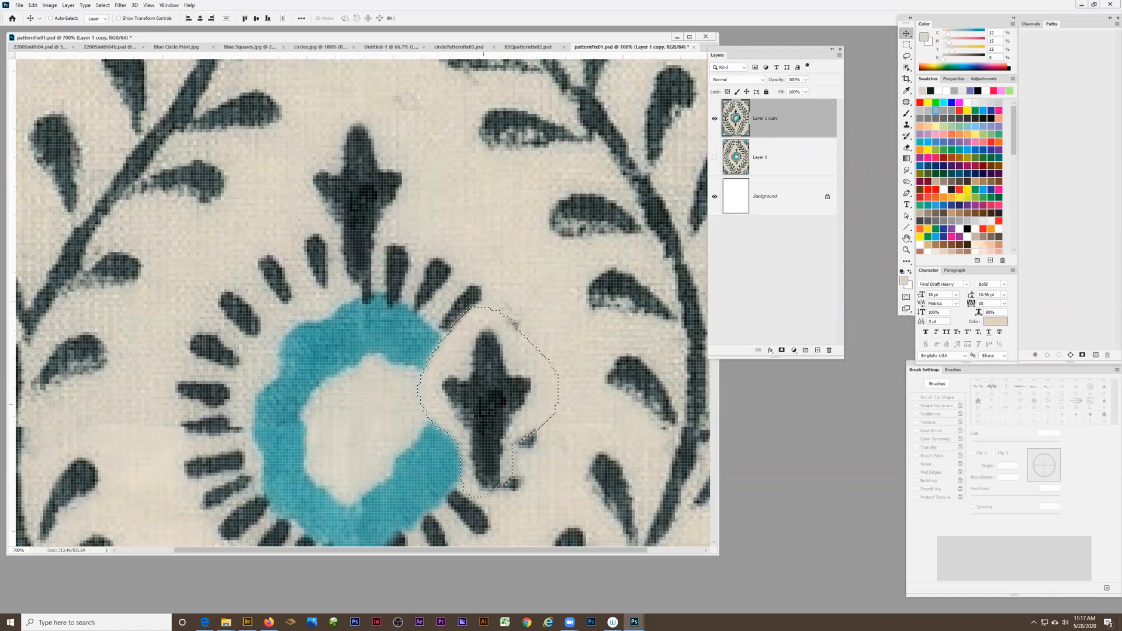
scroll(420, 460, "down", 3)
scroll(421, 460, "down", 3)
mouse_move(496, 180)
left_mouse_down()
mouse_move(367, 404)
mouse_move(365, 431)
left_mouse_up()
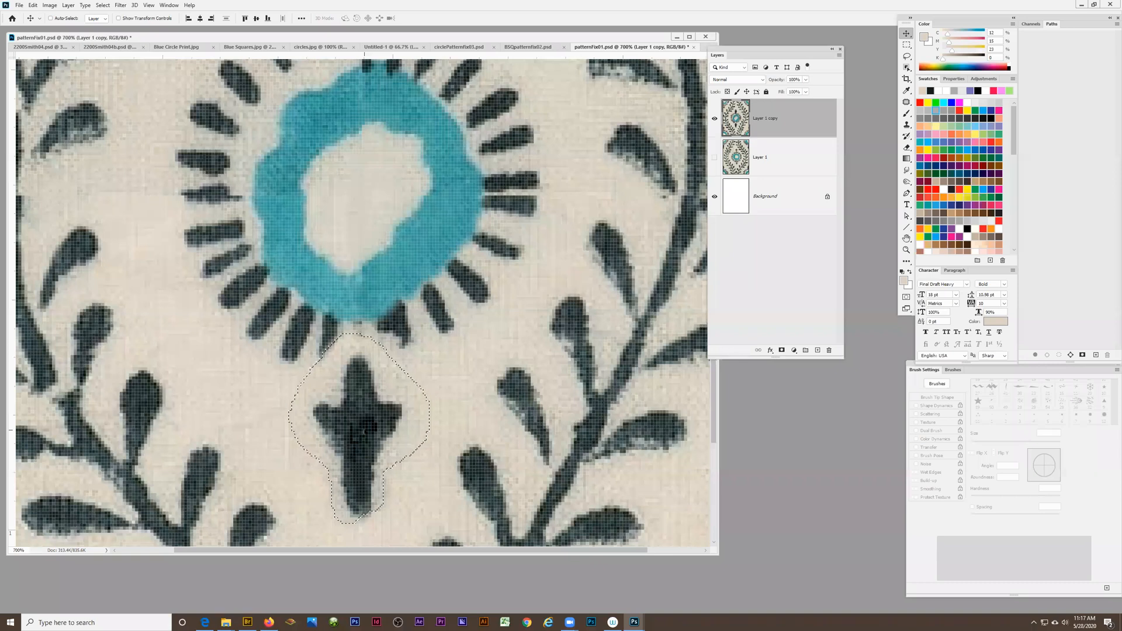
mouse_move(360, 412)
left_mouse_down()
mouse_move(363, 404)
mouse_move(367, 412)
left_mouse_up()
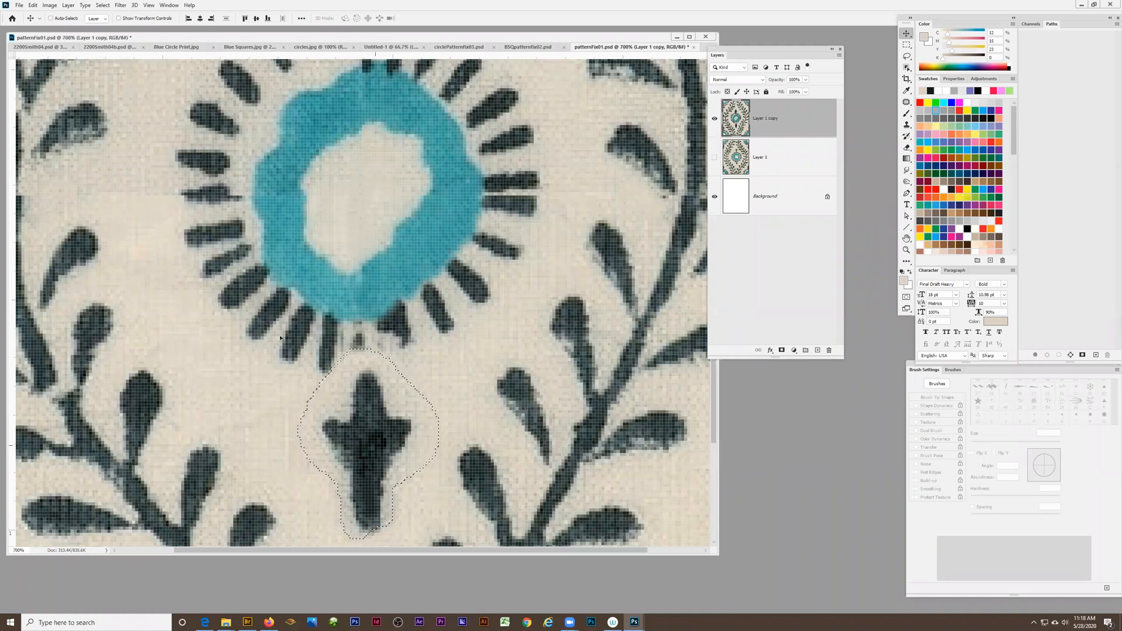
Flip the copied bud vertically, move it up so its stem meets the ring's lower edge, and deselect
left_click(33, 5)
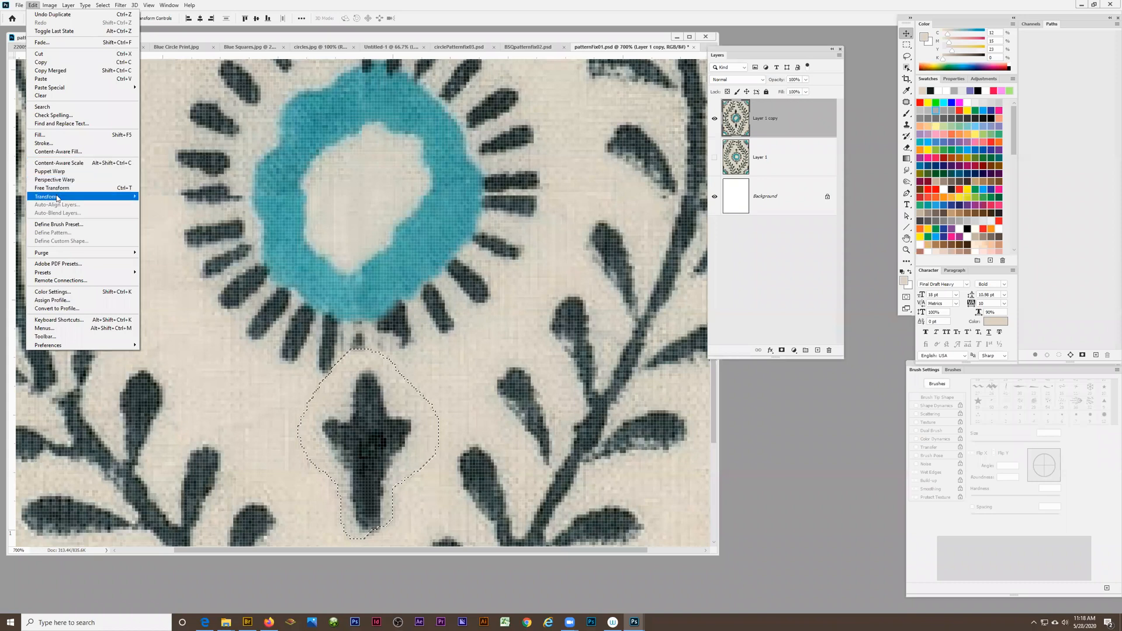
mouse_move(56, 197)
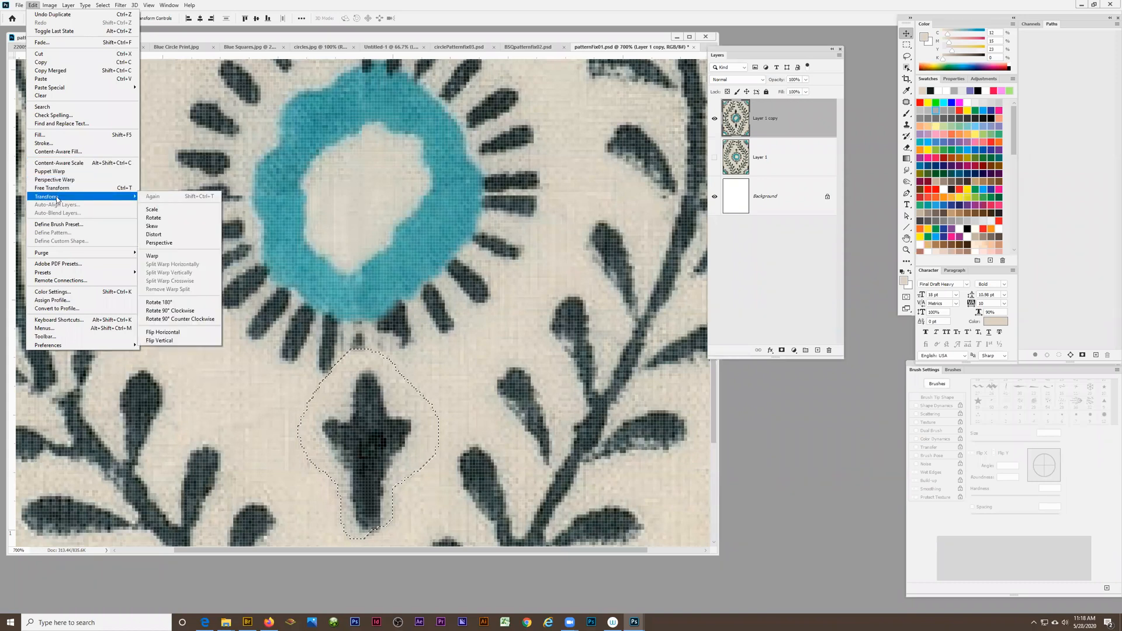
left_click(174, 342)
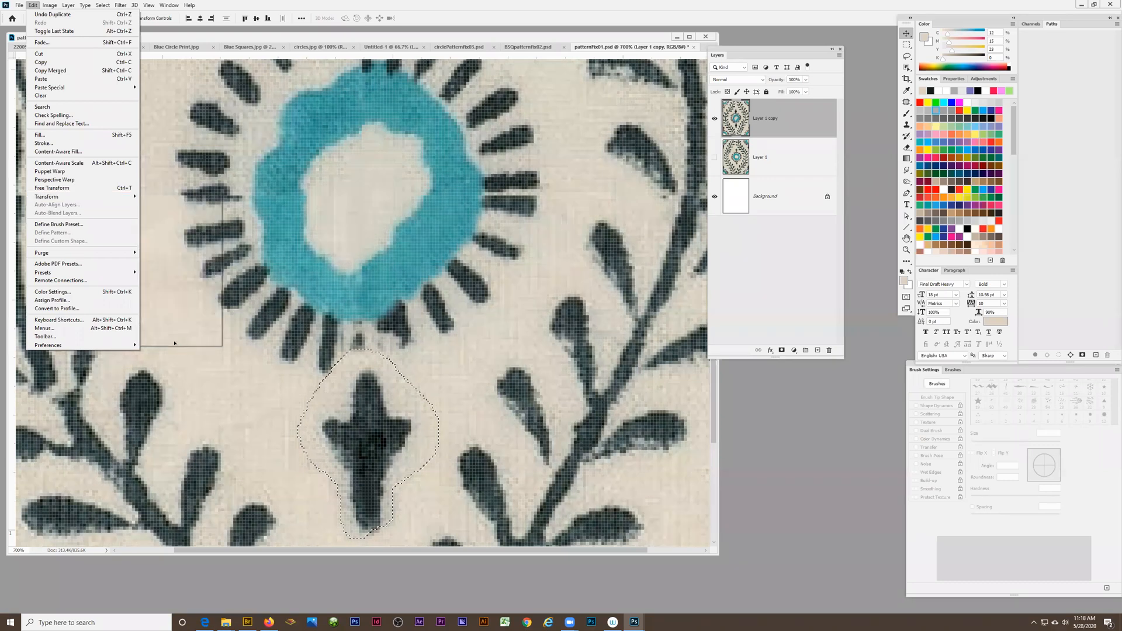
left_click_drag(378, 448, 376, 429)
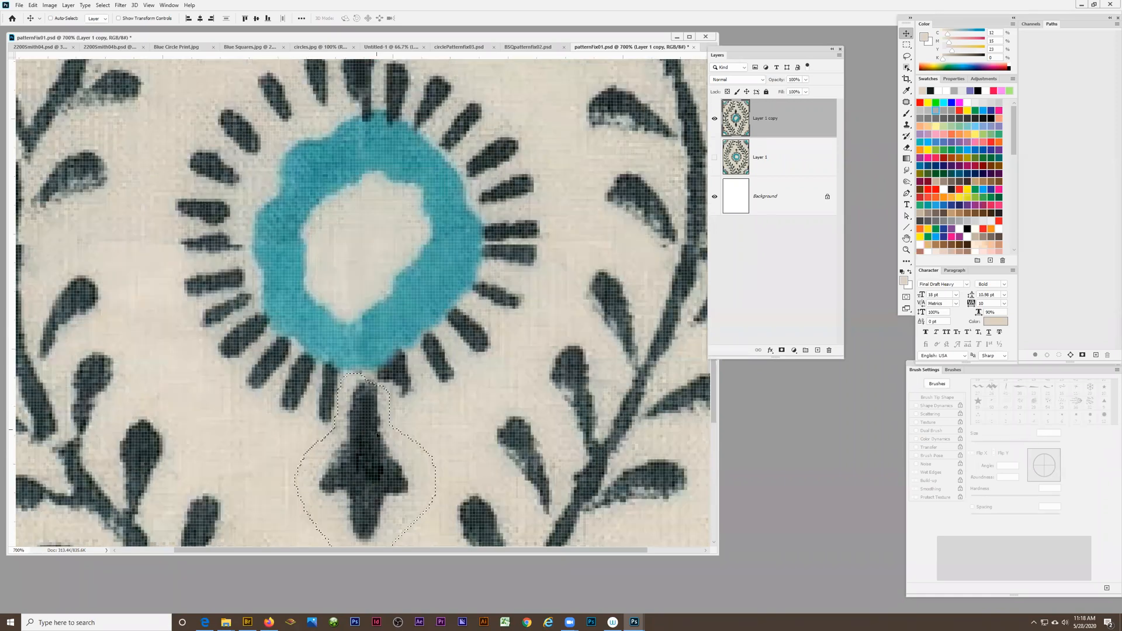
scroll(376, 429, "up", 3)
scroll(372, 454, "down", 3)
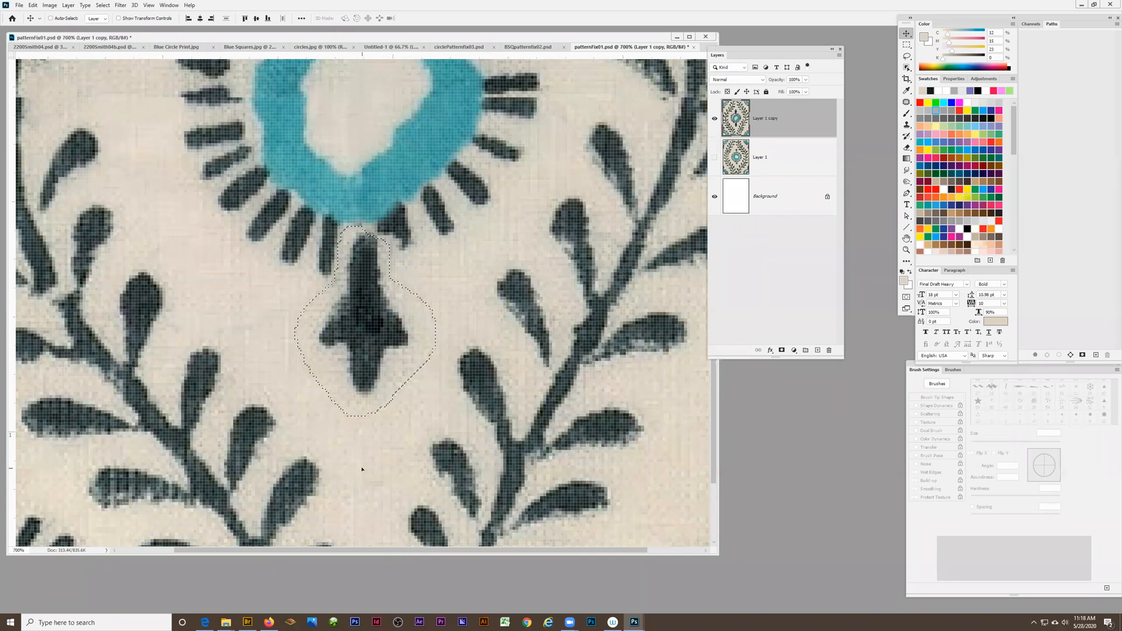
key("ctrl+d")
Examine the whole tile at 200% and the cloth around the central flower at up to 600% magnification for remaining flaws
key("z")
left_click(367, 352, "alt")
left_click(368, 351, "alt")
left_click(367, 352, "alt")
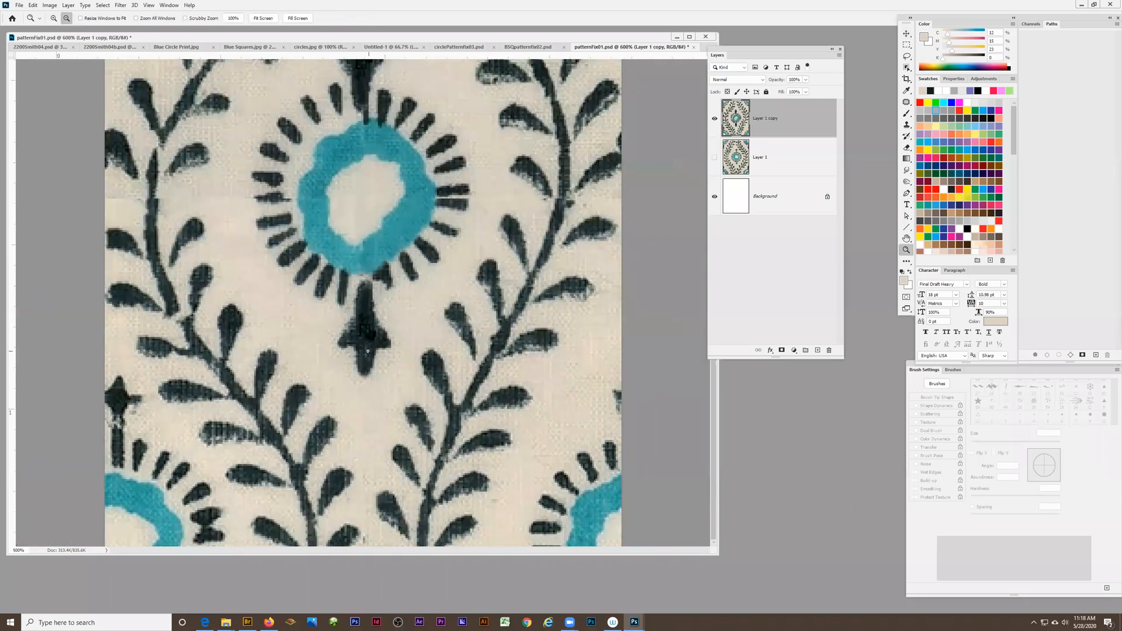
left_click(368, 351, "alt")
left_click(367, 351, "alt")
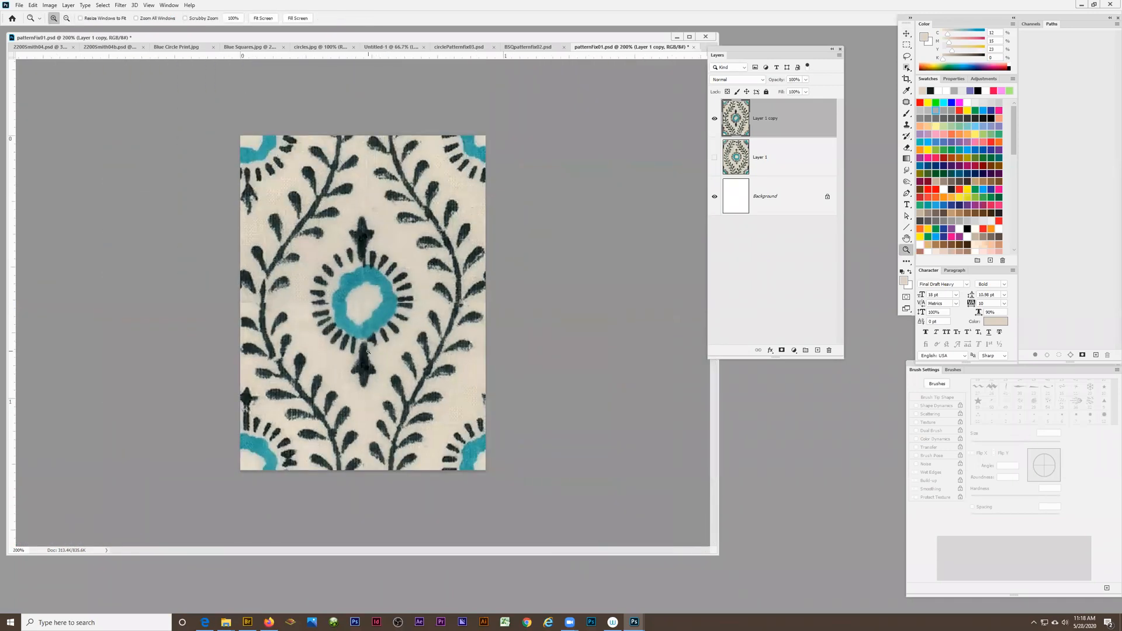
left_click(278, 307)
left_click(279, 307)
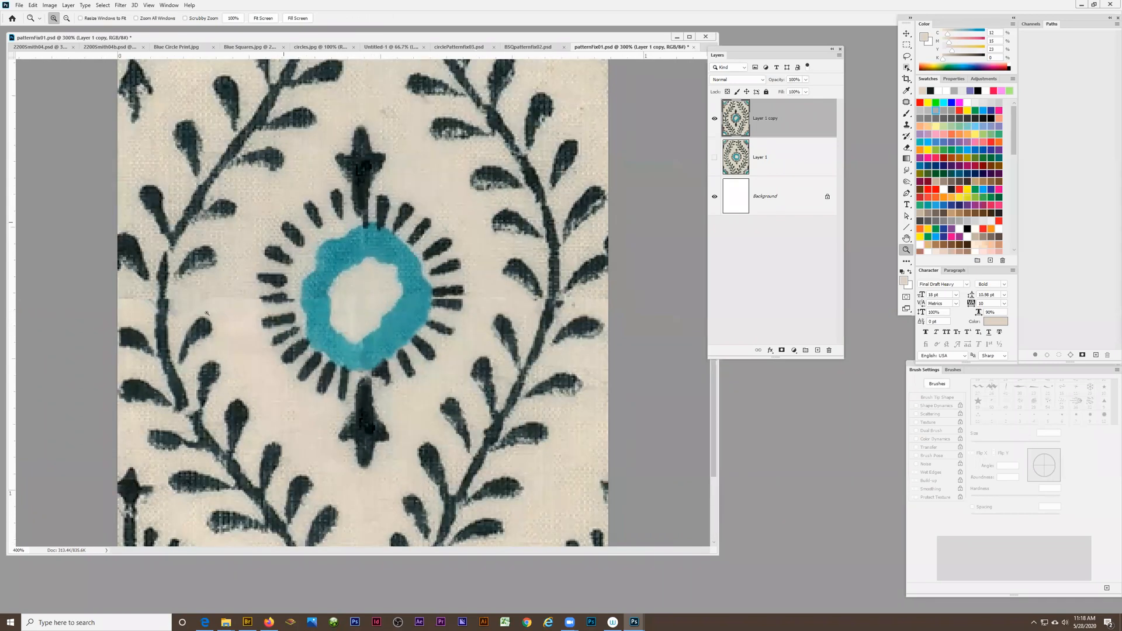
left_click(279, 307)
left_click(279, 307)
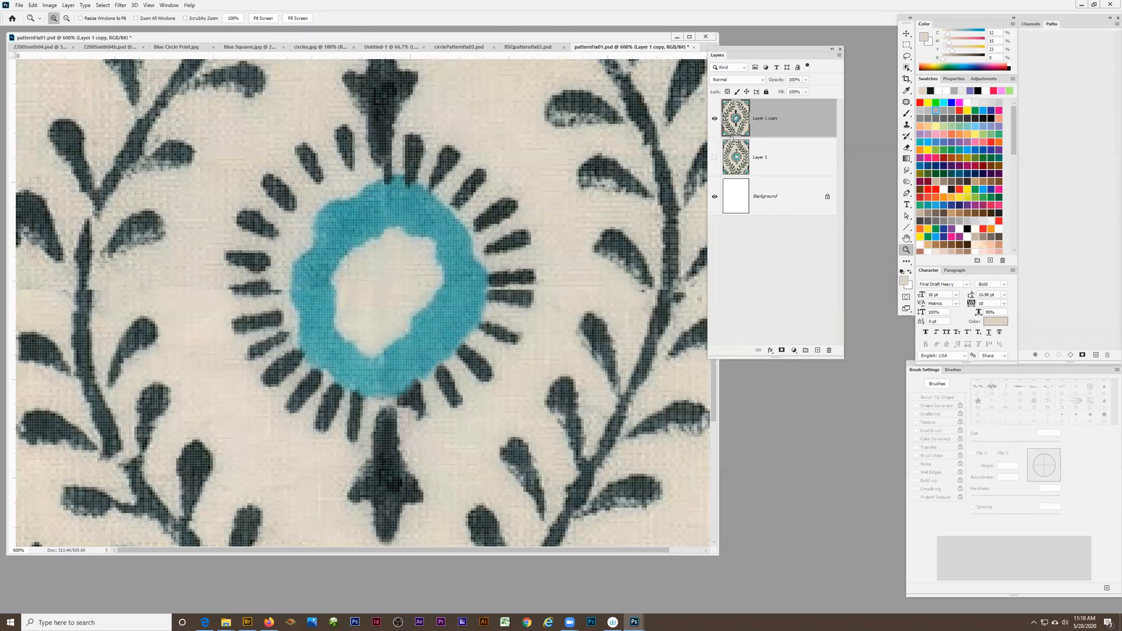
Patch the faint horizontal seam in the cloth between the left vine and the central flower with clean cloth, and deselect
left_click(907, 103)
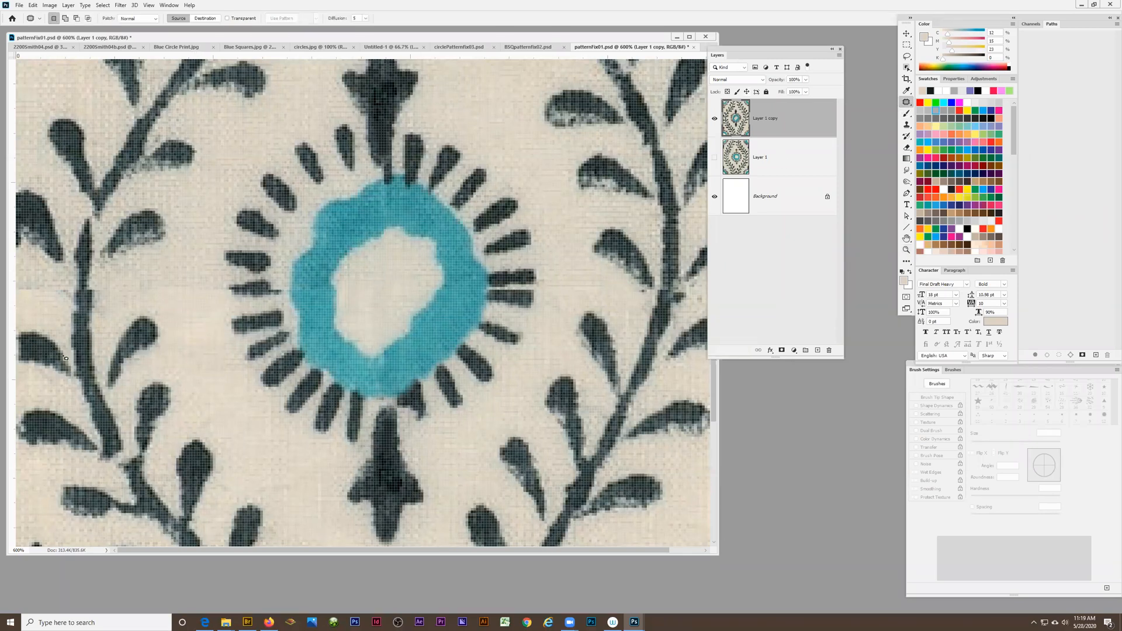
mouse_move(165, 267)
left_mouse_down()
mouse_move(123, 298)
mouse_move(199, 315)
left_mouse_up()
left_click_drag(192, 268, 190, 270)
scroll(196, 269, "up", 3)
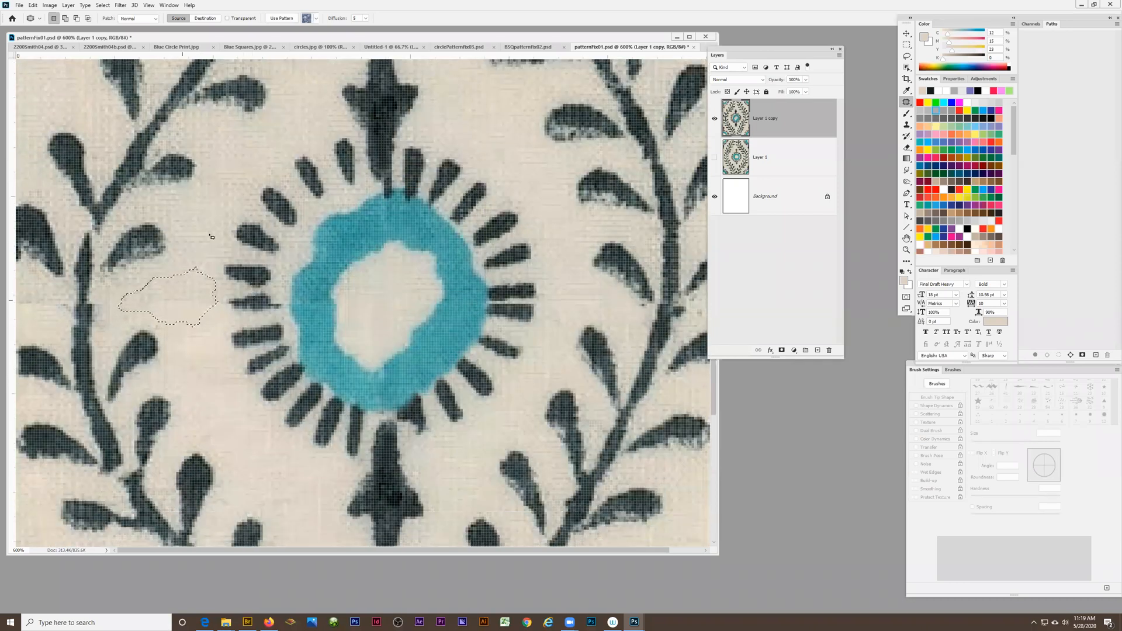
left_click_drag(190, 286, 257, 146)
key("ctrl+d")
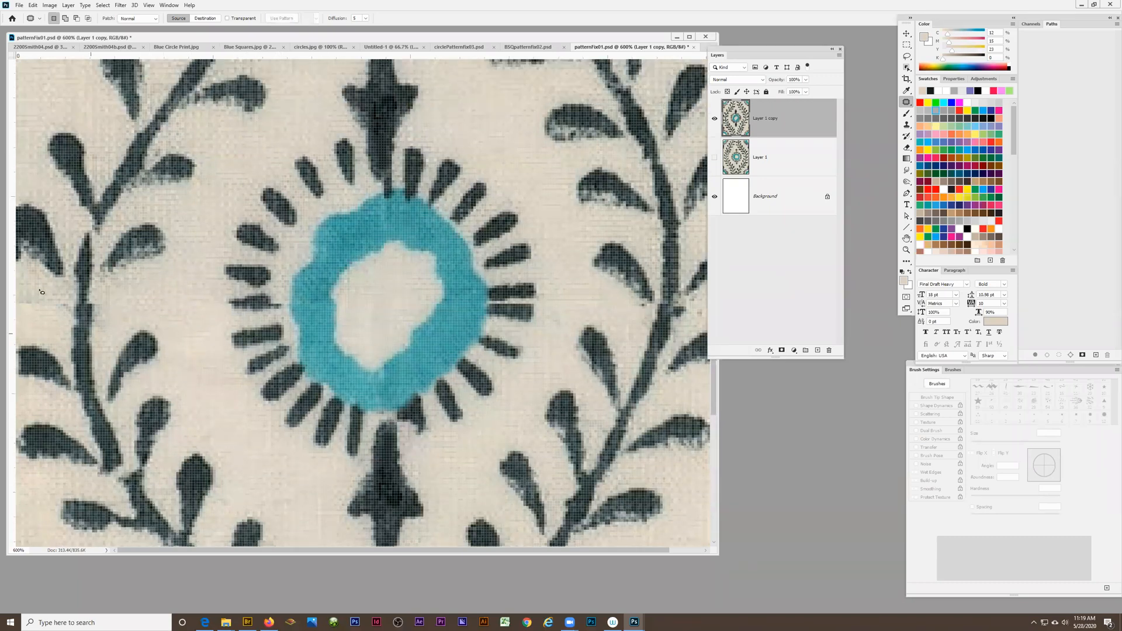
mouse_move(47, 318)
left_mouse_down()
mouse_move(63, 302)
mouse_move(20, 286)
mouse_move(16, 305)
mouse_move(189, 371)
left_mouse_up()
key("ctrl+d")
Define the whole repaired tile as a pattern named "Patternfix"
key("z")
left_click(265, 378, "alt")
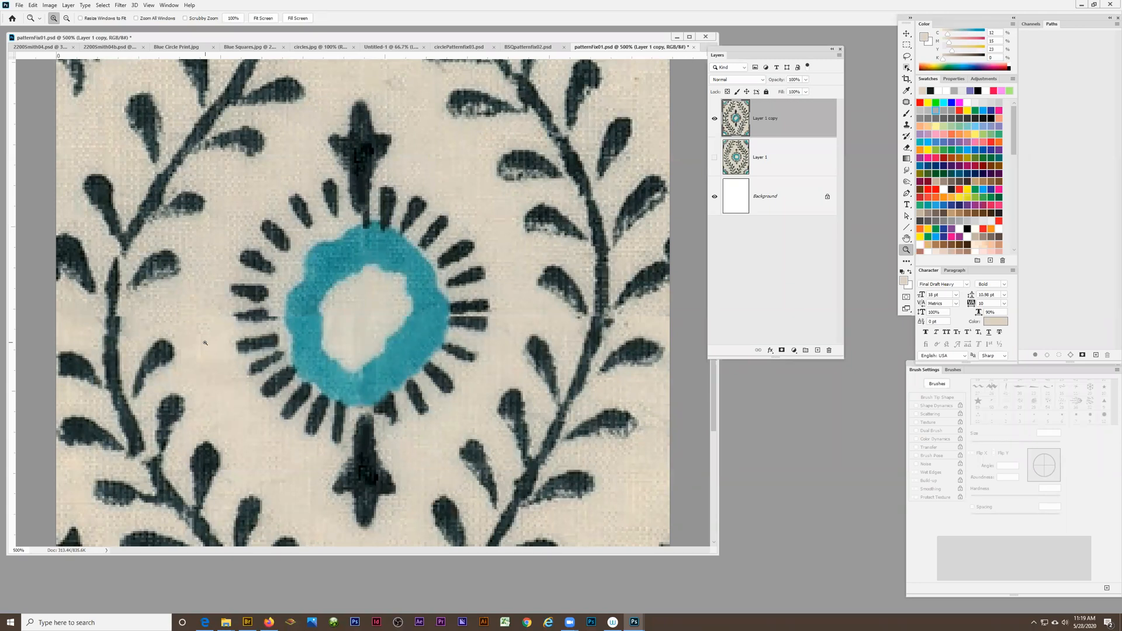
left_click(354, 302, "alt")
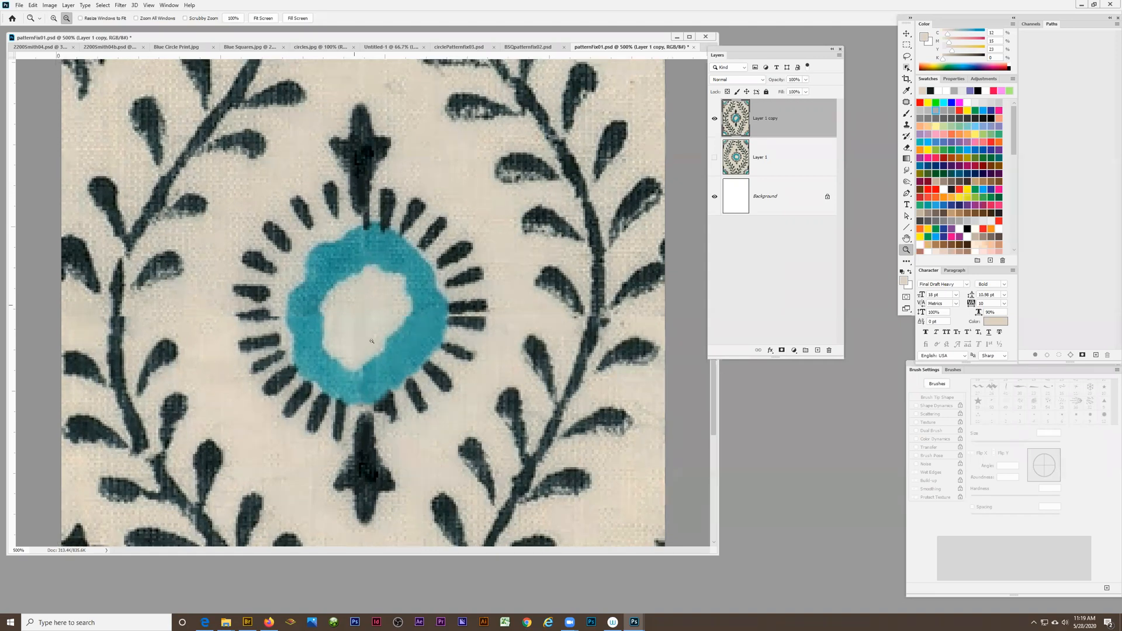
left_click(357, 315, "alt")
left_click(359, 338, "alt")
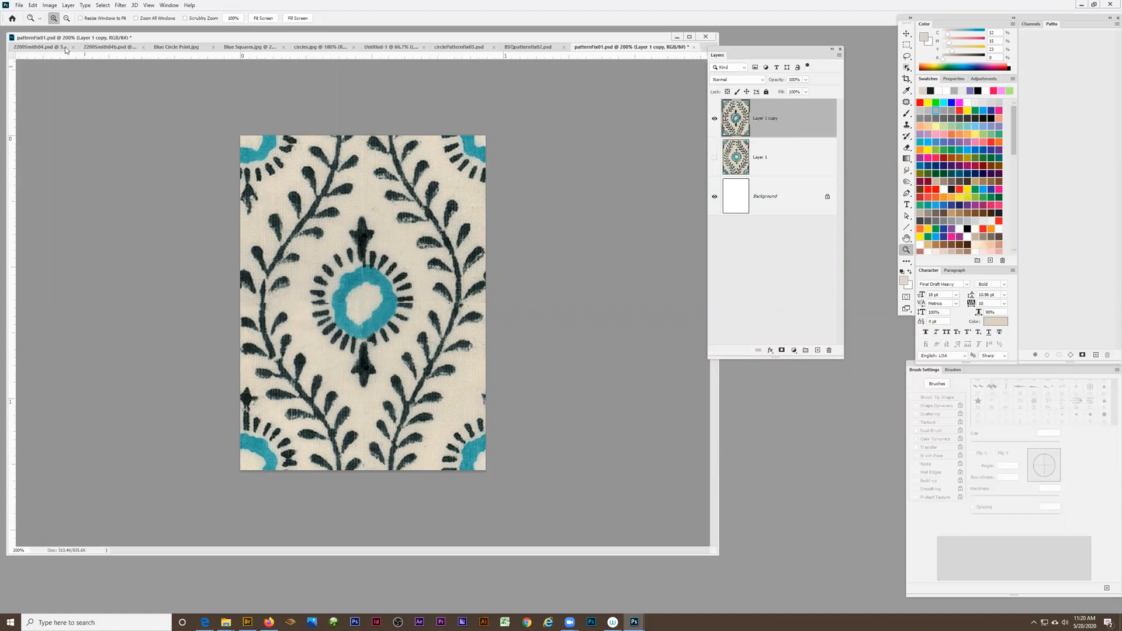
left_click(34, 5)
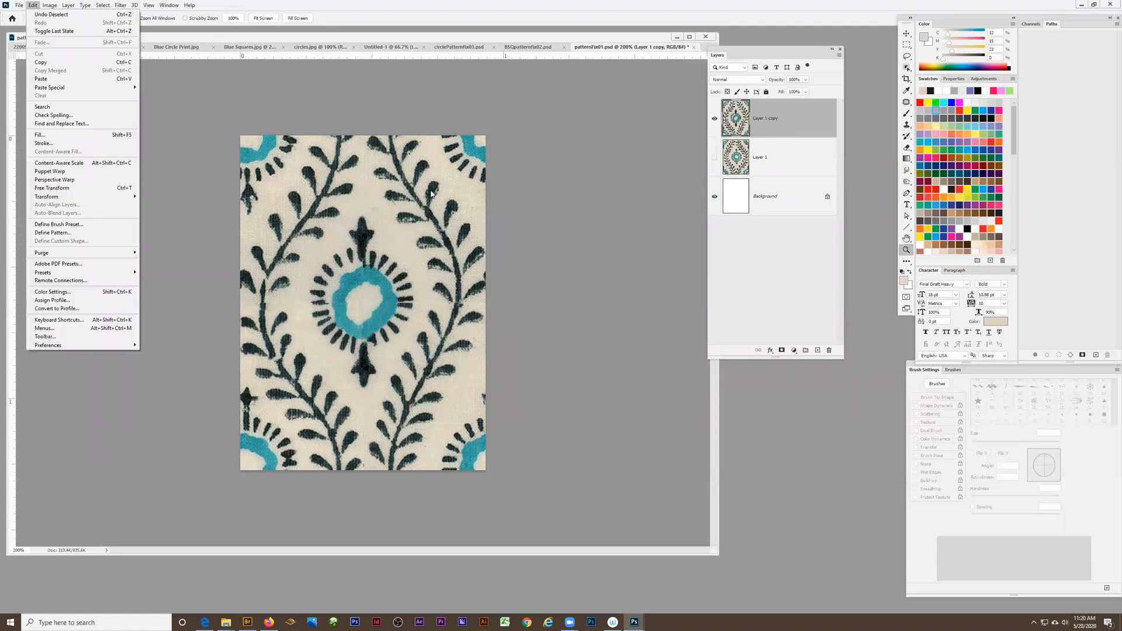
left_click(63, 236)
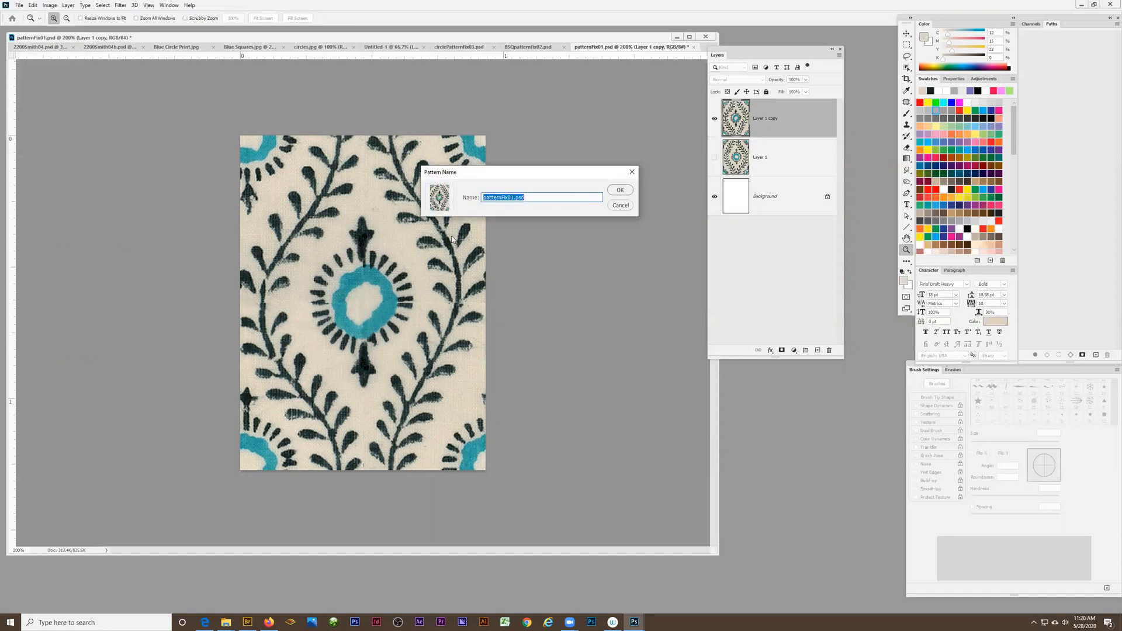
type("Patternfix")
left_click(620, 190)
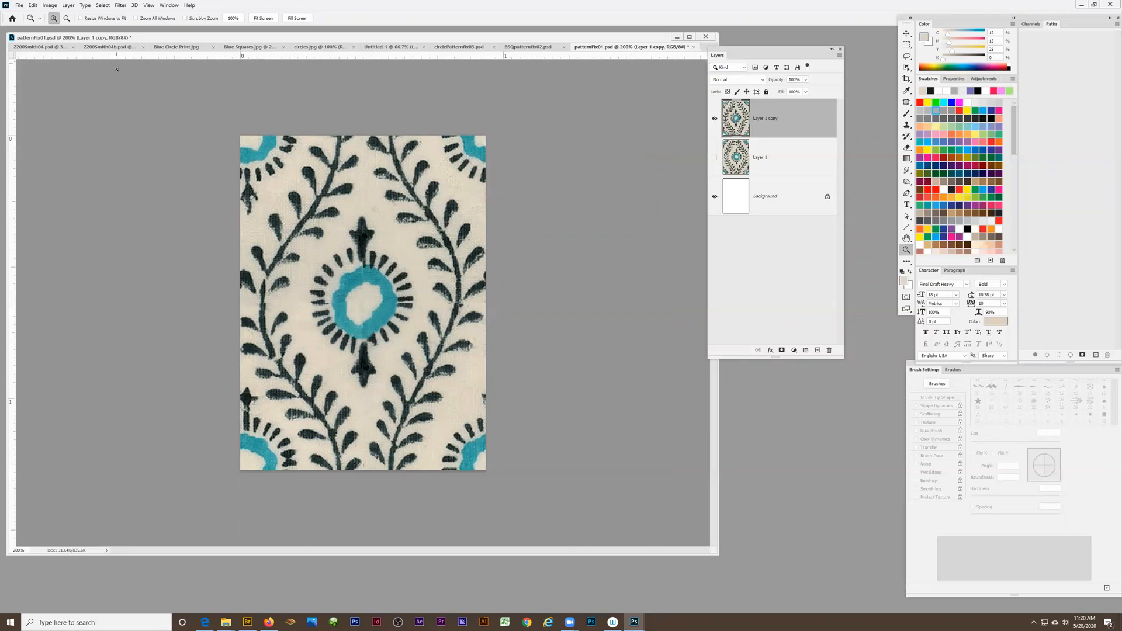
Switch to the document with the blue-to-cream circle background and add a Pattern fill layer using the repaired floral tile at 100% scale
left_click(108, 48)
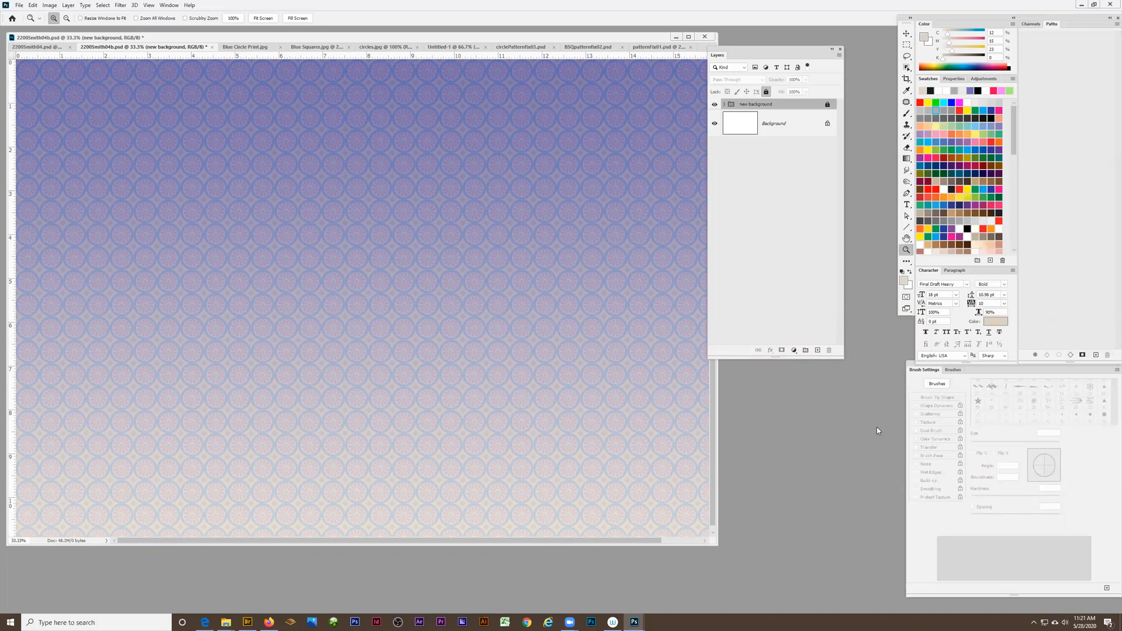
left_click(792, 350)
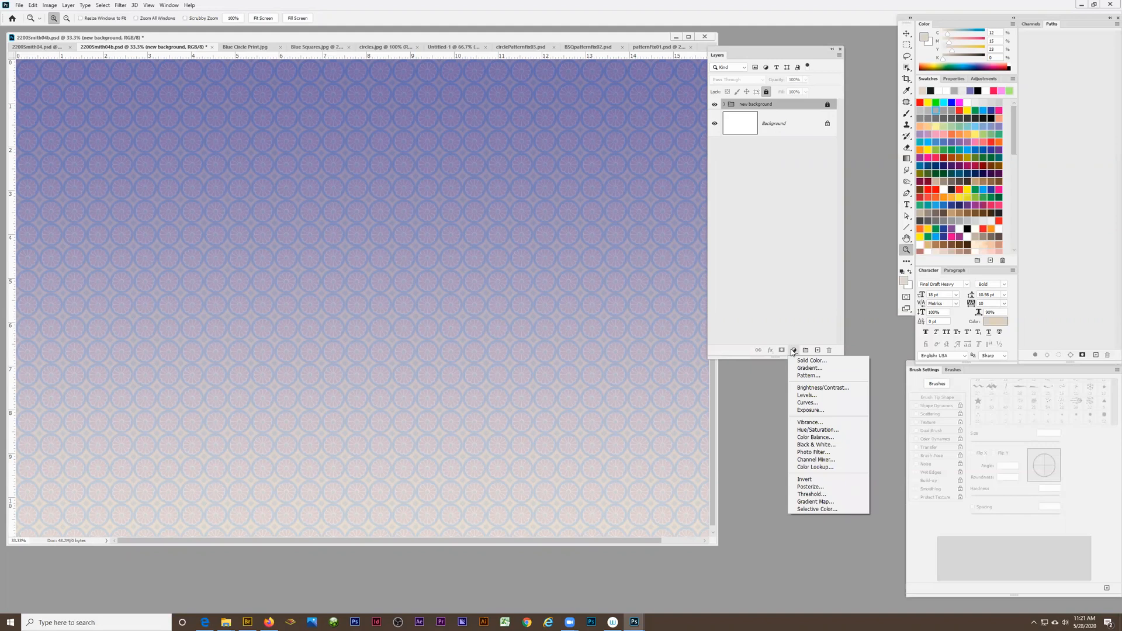
left_click(804, 375)
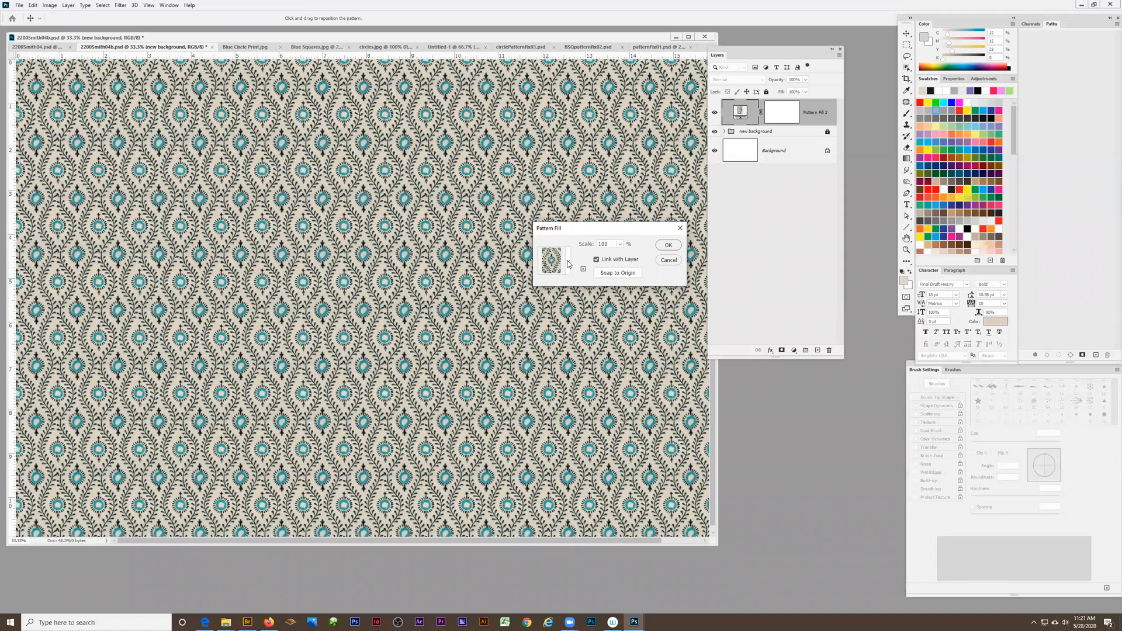
left_click(568, 262)
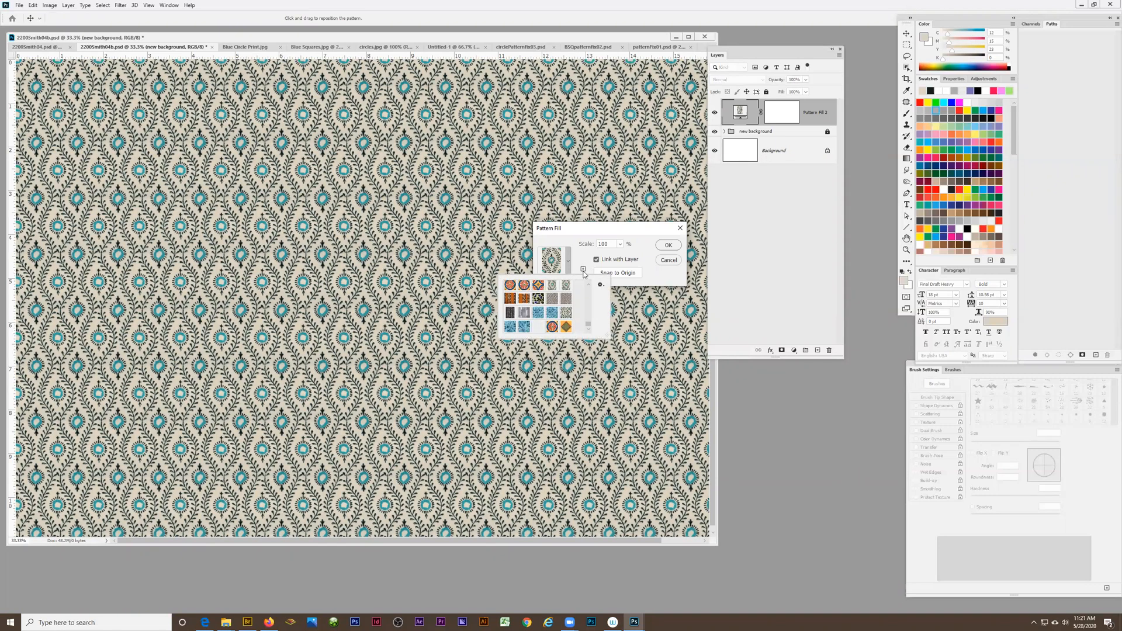
left_click(587, 334)
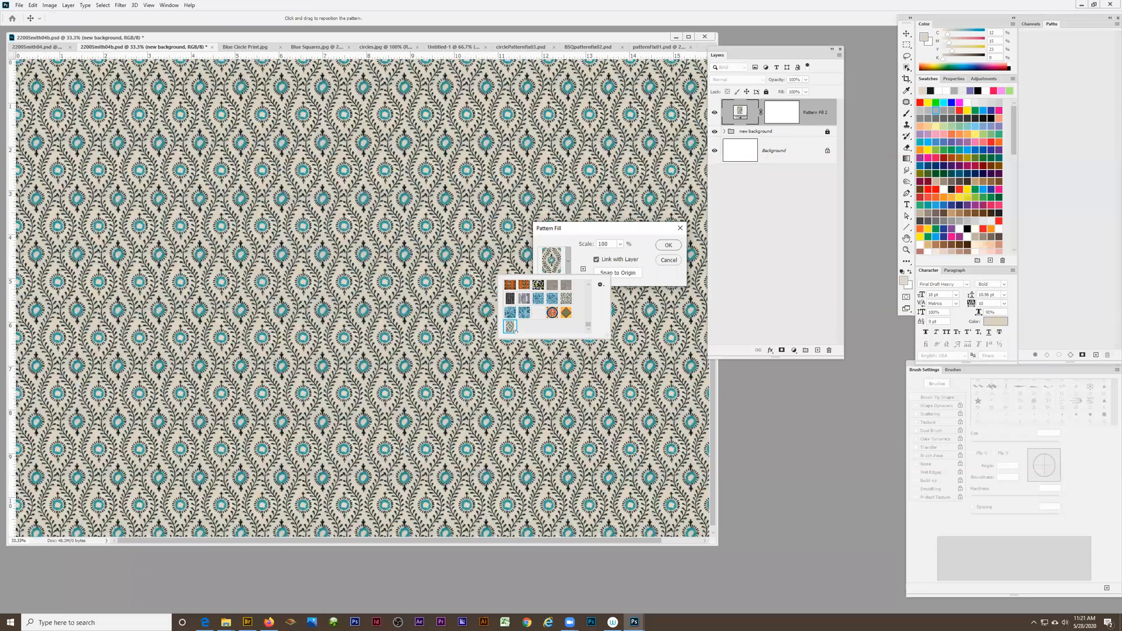
left_click(668, 245)
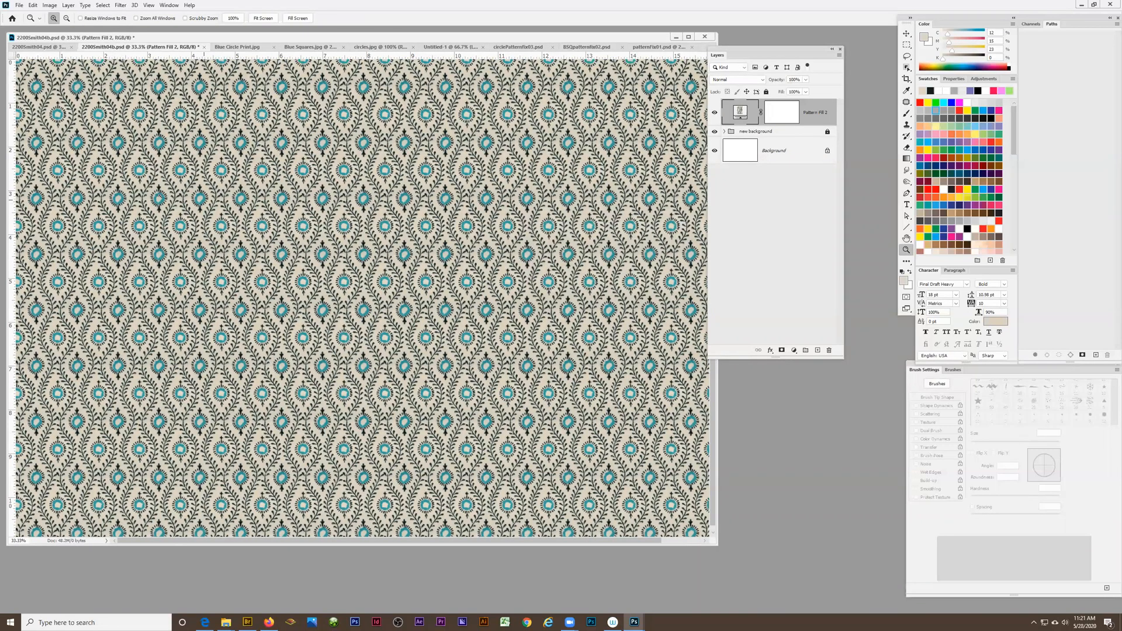
Examine the repeating floral pattern at 100% magnification for visible seams
left_click(260, 246)
left_click(257, 266)
left_click(255, 282)
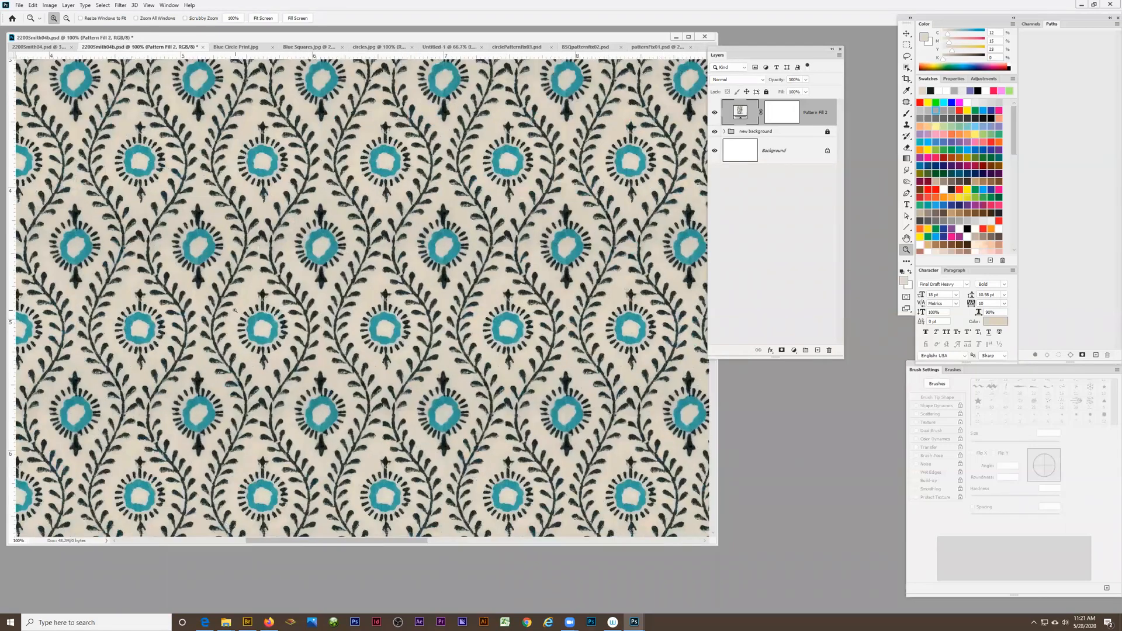
Inspect the repeating floral pattern for visible seams at magnifications between 50% and 200%
left_click(253, 305)
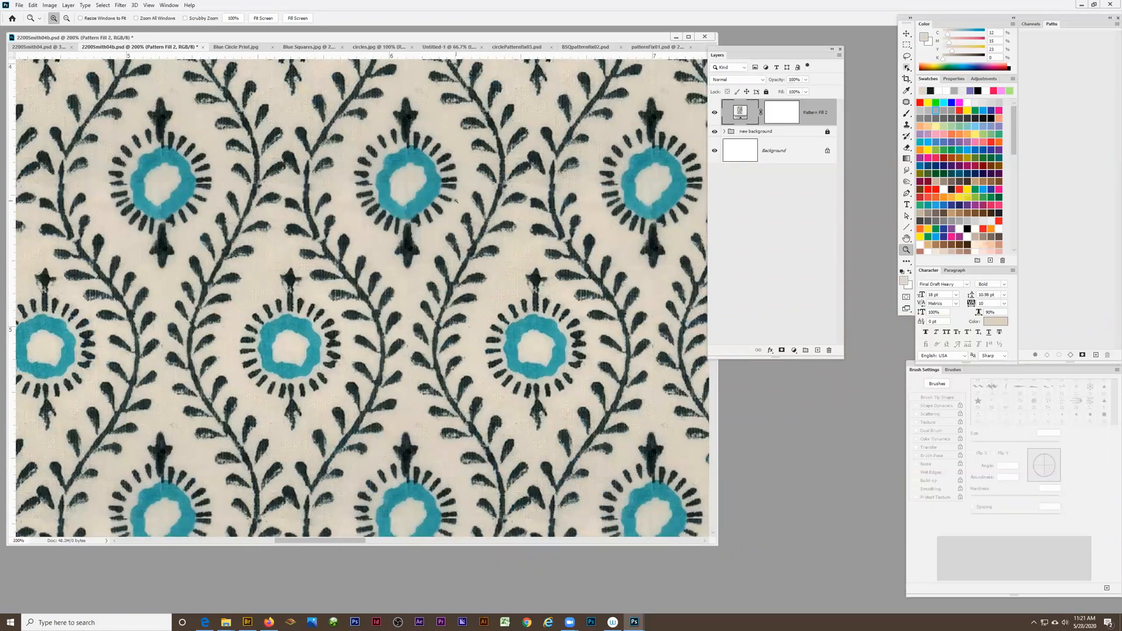
scroll(294, 237, "up", 2)
left_click(318, 230, "alt")
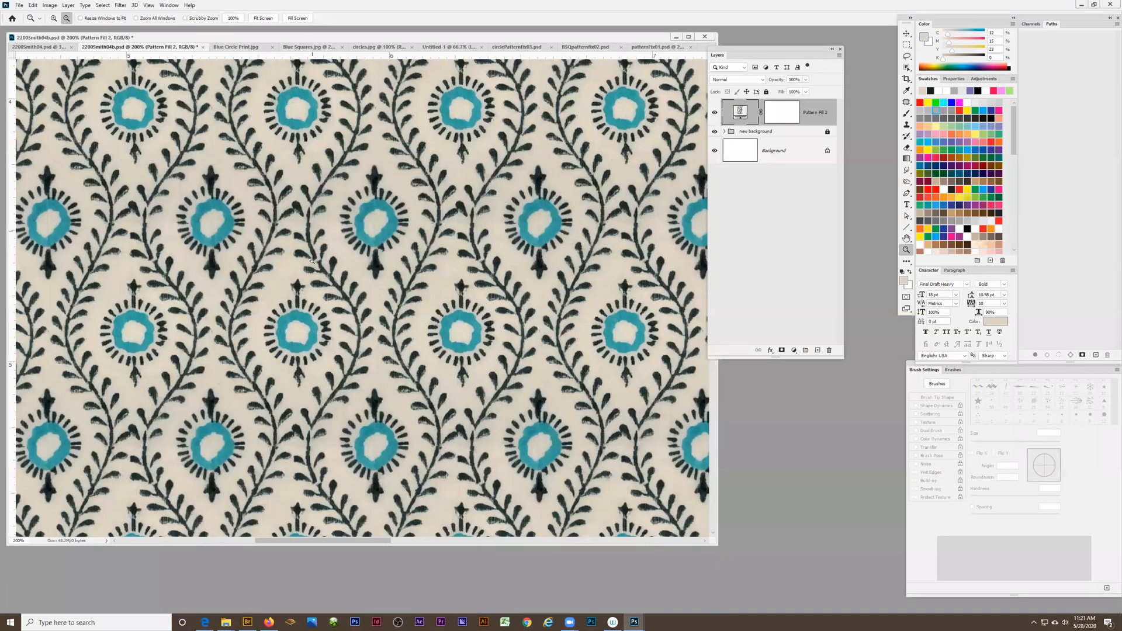
left_click(306, 260, "alt")
left_click(308, 266, "alt")
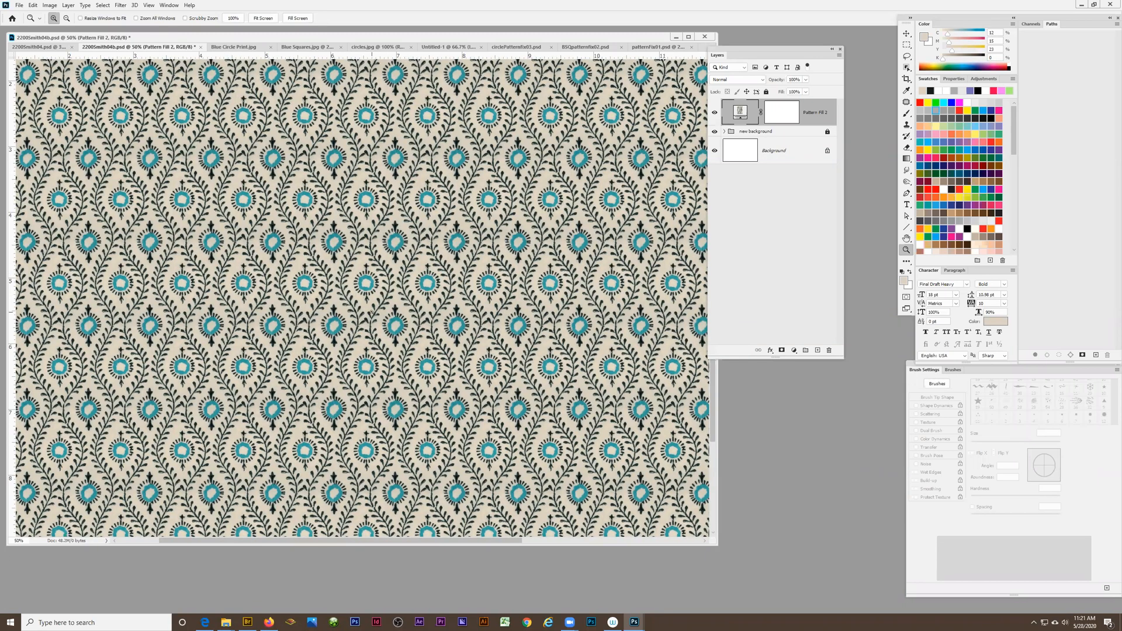
left_click(386, 321)
left_click(375, 248)
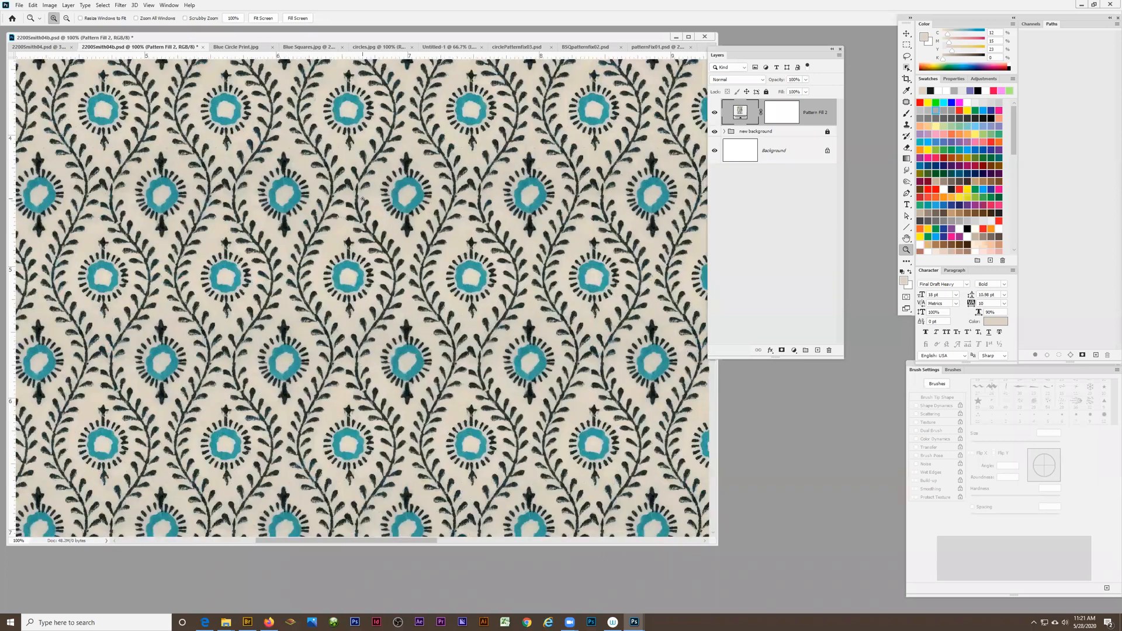
Inspect the cloth and vines for seams up close at 500%, and the overall repeat at 66.7% and 33.3%
left_click(362, 199)
left_click(284, 198)
left_click(279, 186)
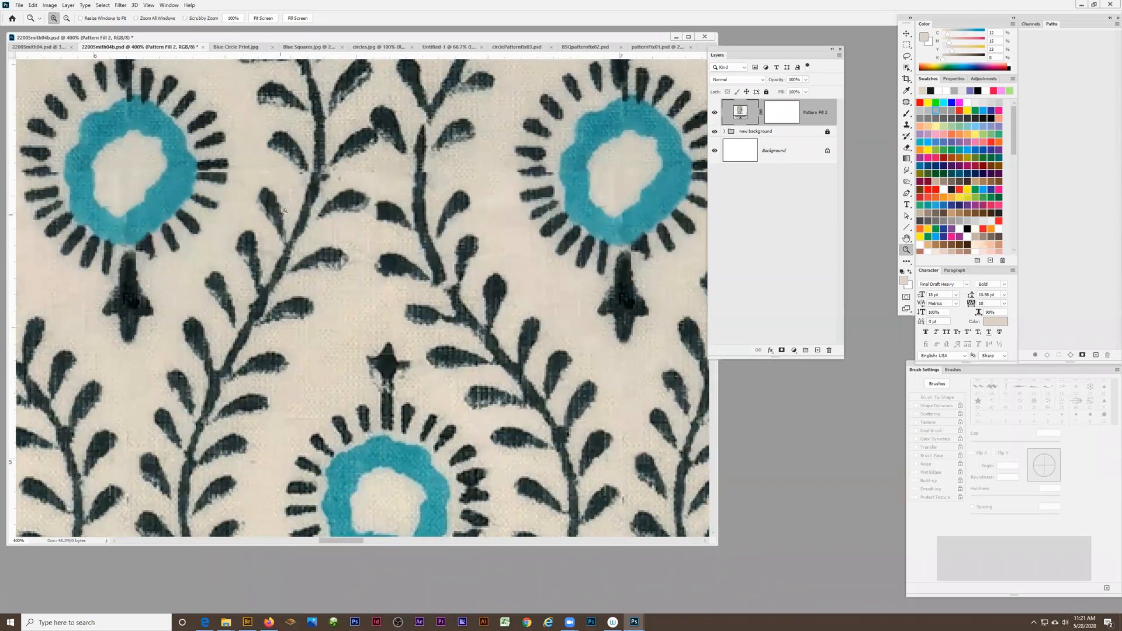
left_click(276, 172)
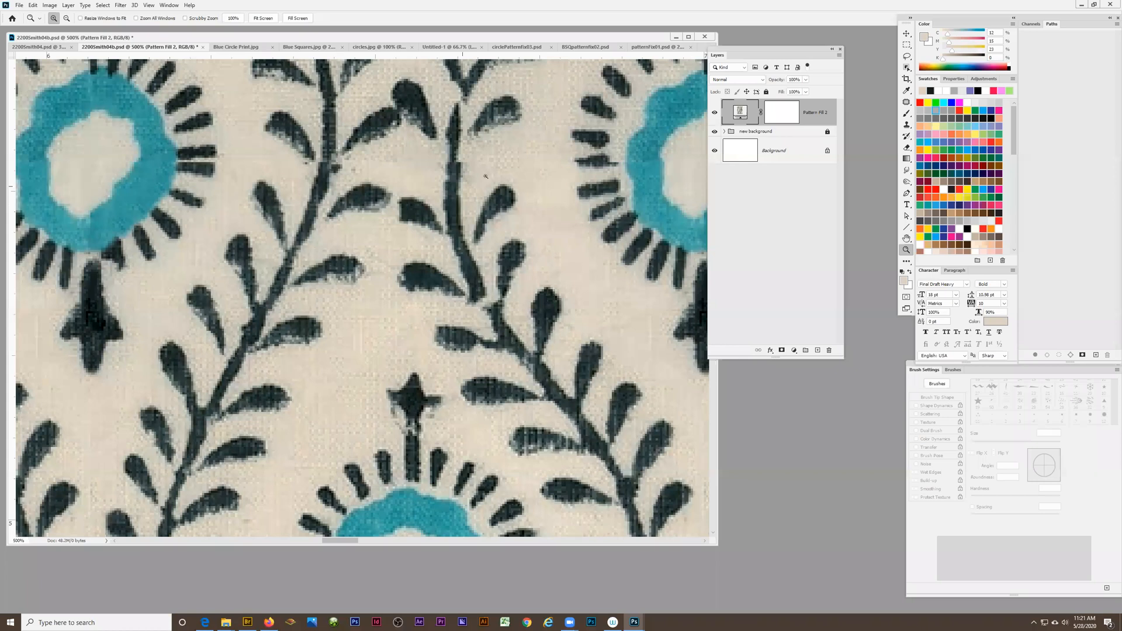
left_click(432, 181, "alt")
left_click(403, 204, "alt")
left_click(374, 228, "alt")
left_click(343, 252, "alt")
left_click(343, 252, "alt")
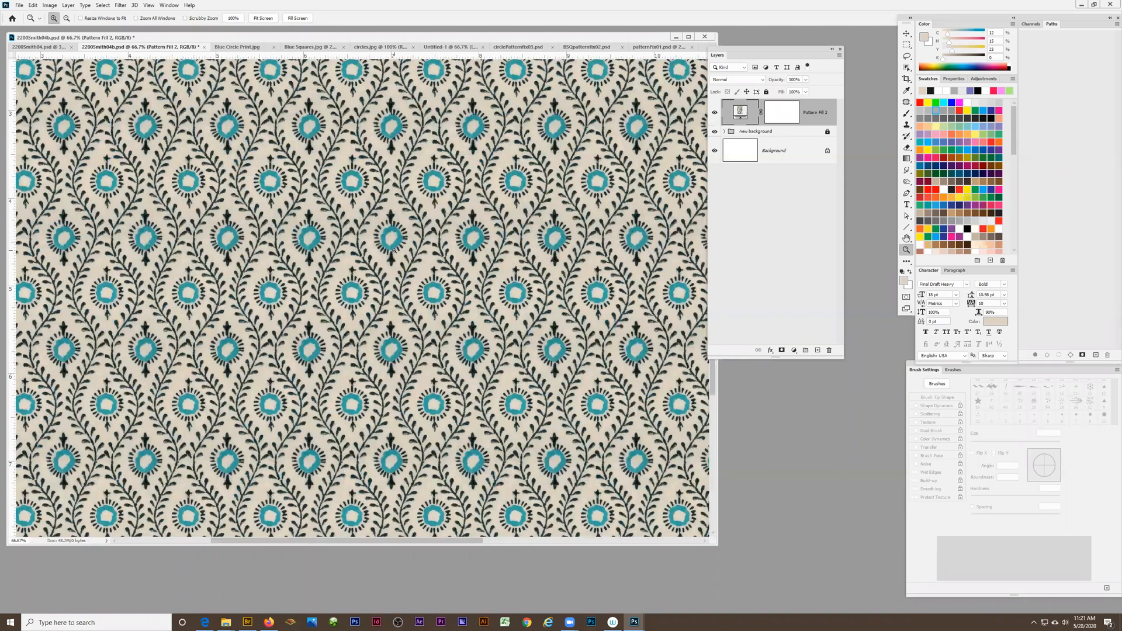
left_click(348, 267, "alt")
left_click(348, 267, "alt")
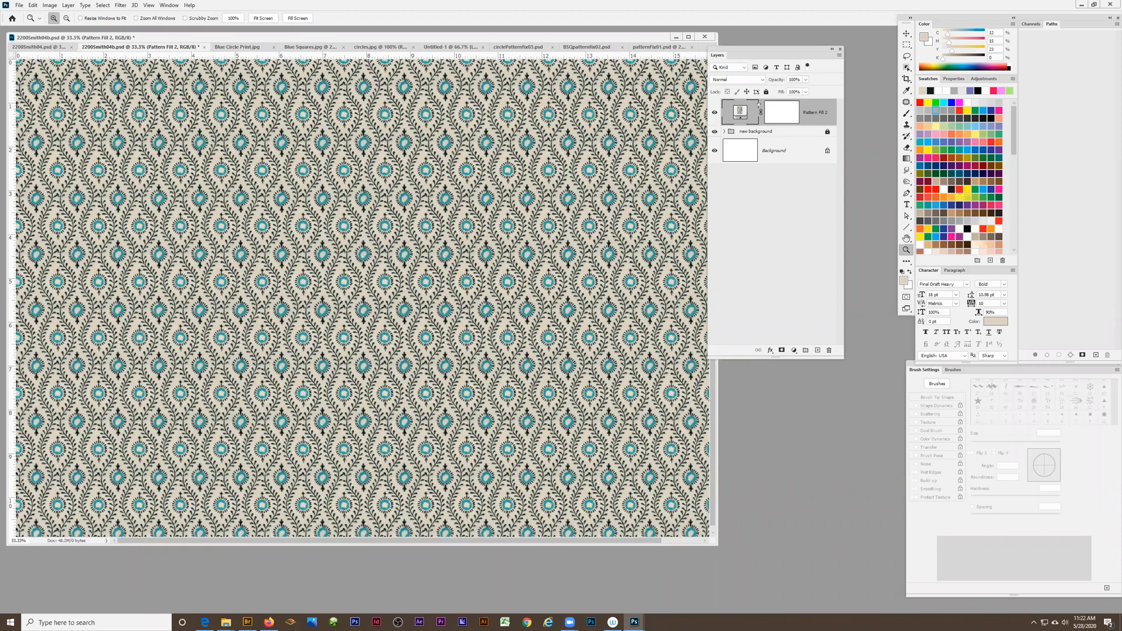
Delete the layer mask from the floral pattern fill layer and hide that layer
left_click_drag(782, 112, 829, 349)
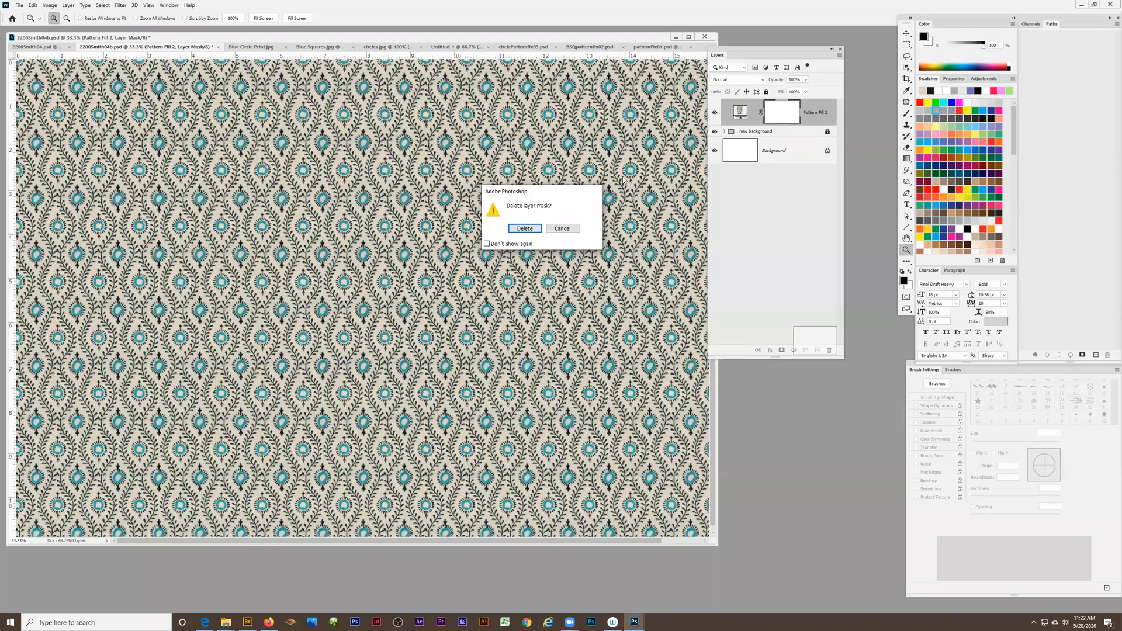
left_click(514, 225)
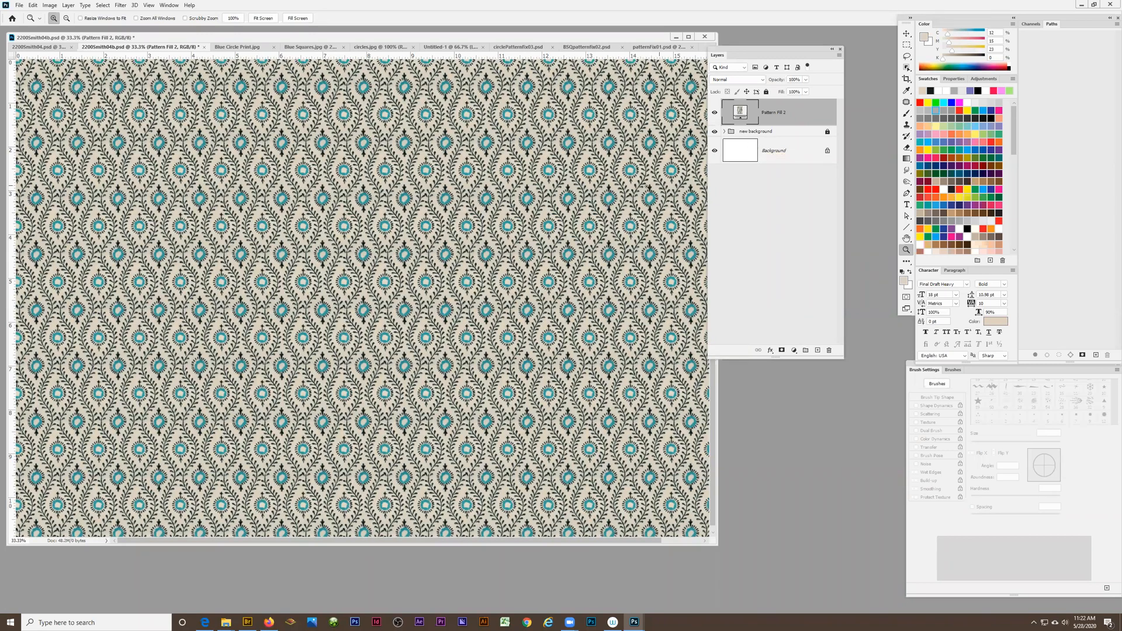
left_click(714, 112)
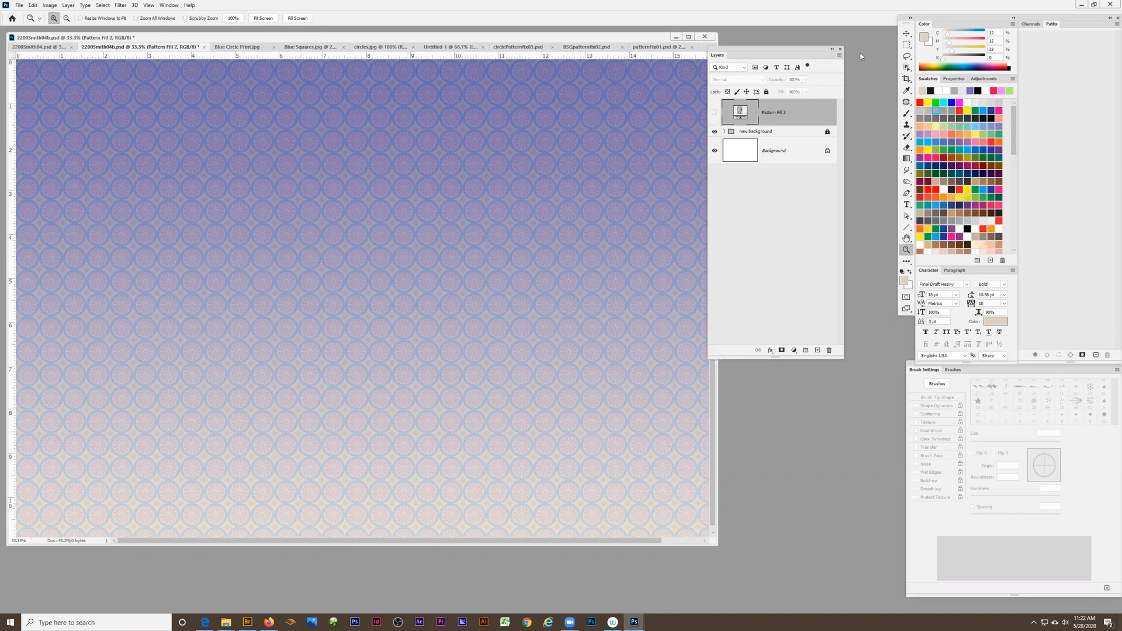
Draw freehand test selections with the Rectangular Marquee, ending with a square about 3.5 ruler units wide in the lower canvas
left_click(906, 46)
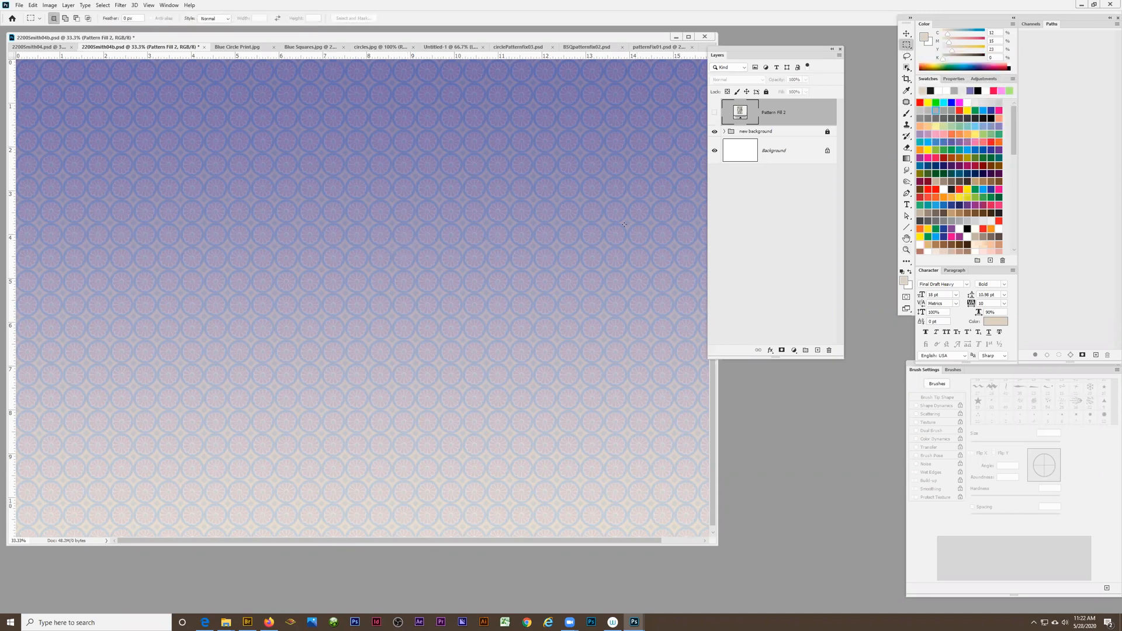
left_click_drag(313, 240, 440, 321)
left_click(438, 294)
left_click_drag(283, 182, 591, 433)
left_click(589, 431)
left_click_drag(207, 346, 440, 316)
Hide the circle pattern layer inside the "new background" group and display the grid over the canvas
left_click(724, 132)
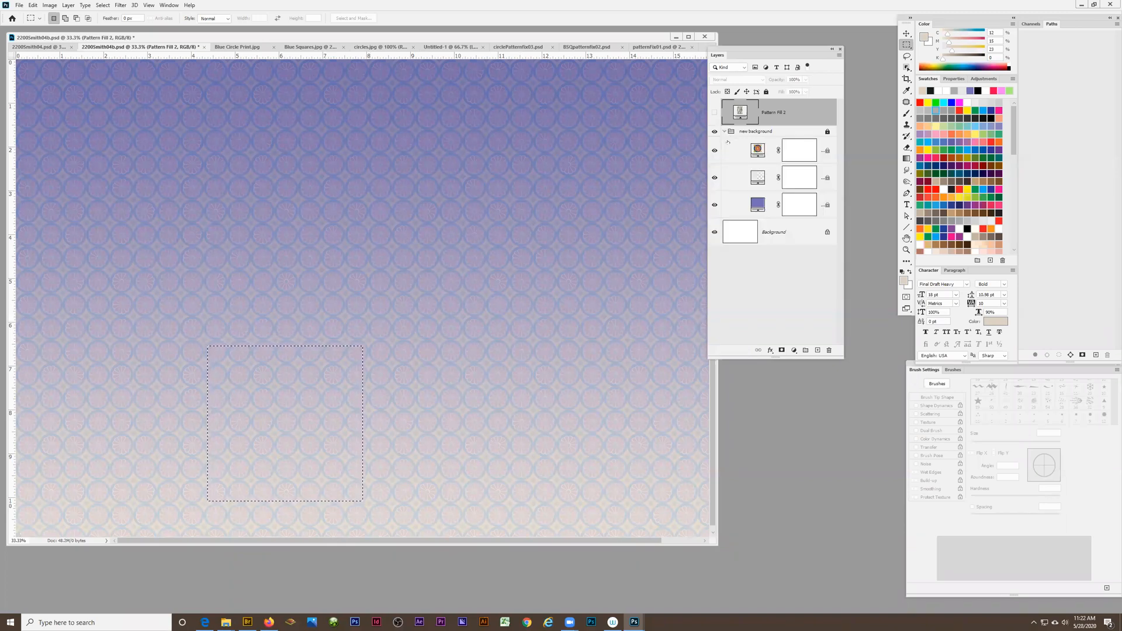
left_click(715, 153)
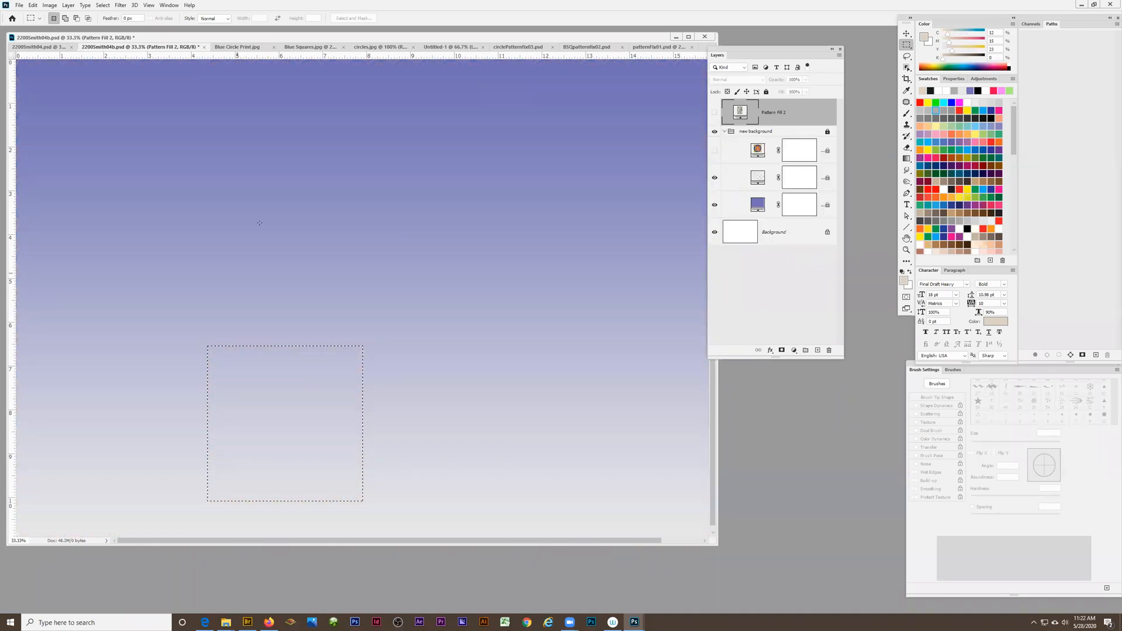
left_click(169, 4)
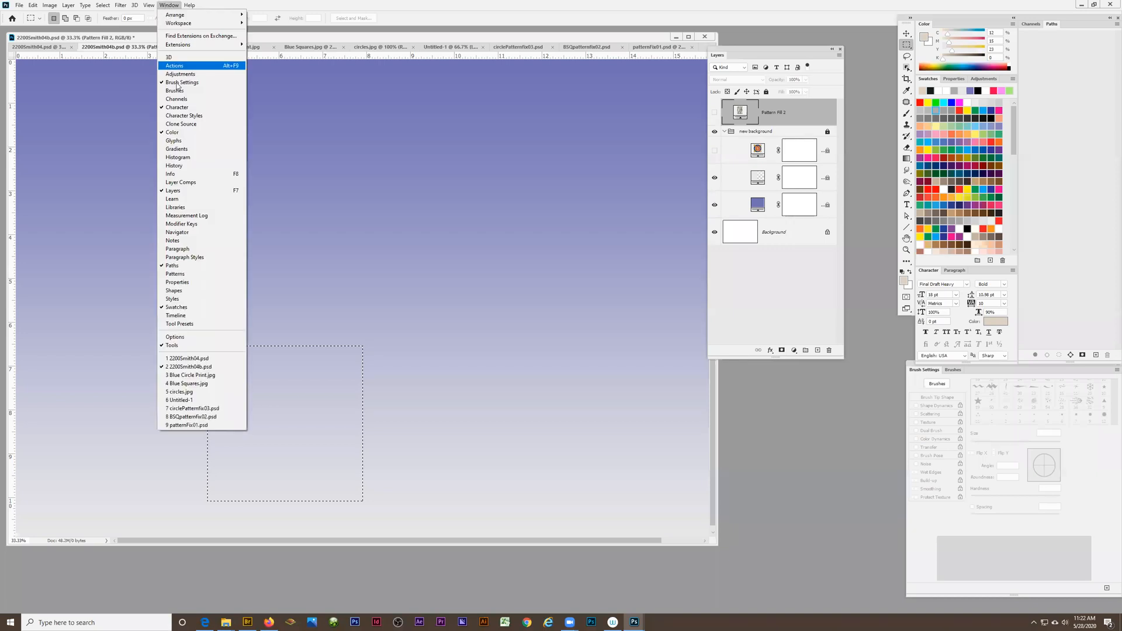
mouse_move(148, 5)
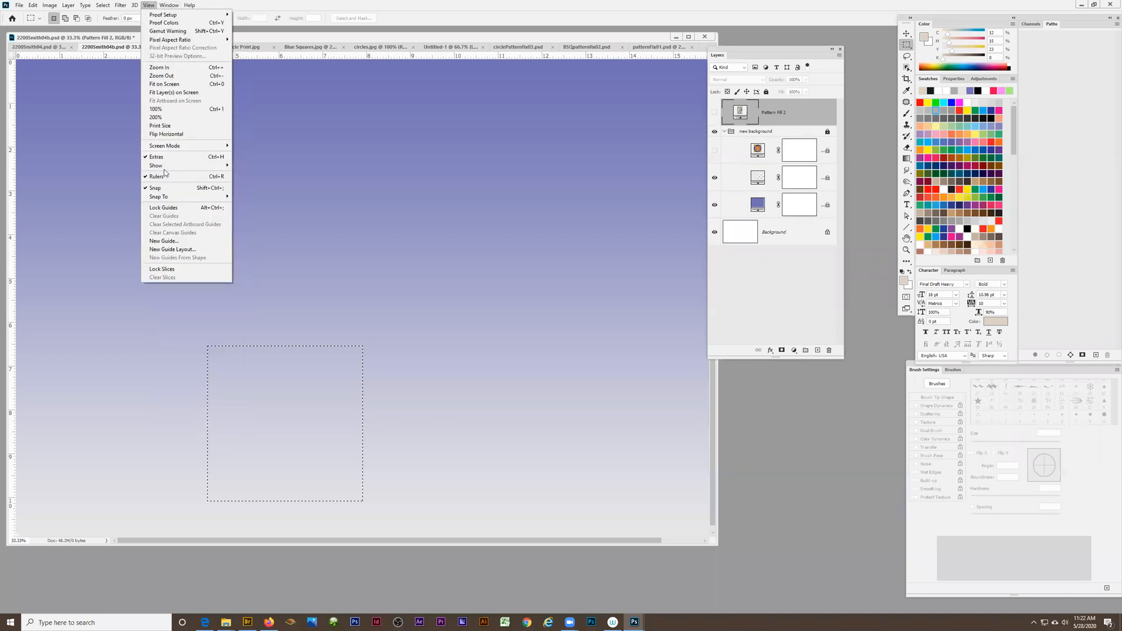
mouse_move(166, 168)
left_click(244, 190)
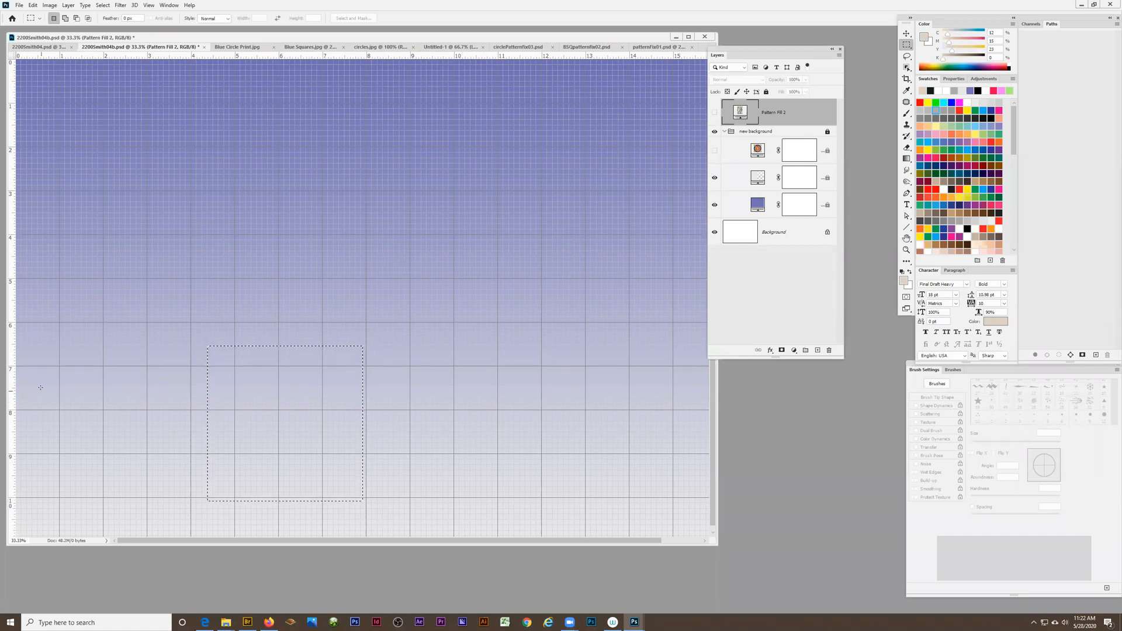
Draw a square selection spanning 4 by 4 major grid squares, from 1 to 5 across and 6 to 10 down on the rulers
left_click(103, 366)
left_click_drag(152, 401, 189, 438)
left_click_drag(127, 403, 225, 245)
left_click_drag(340, 233, 386, 191)
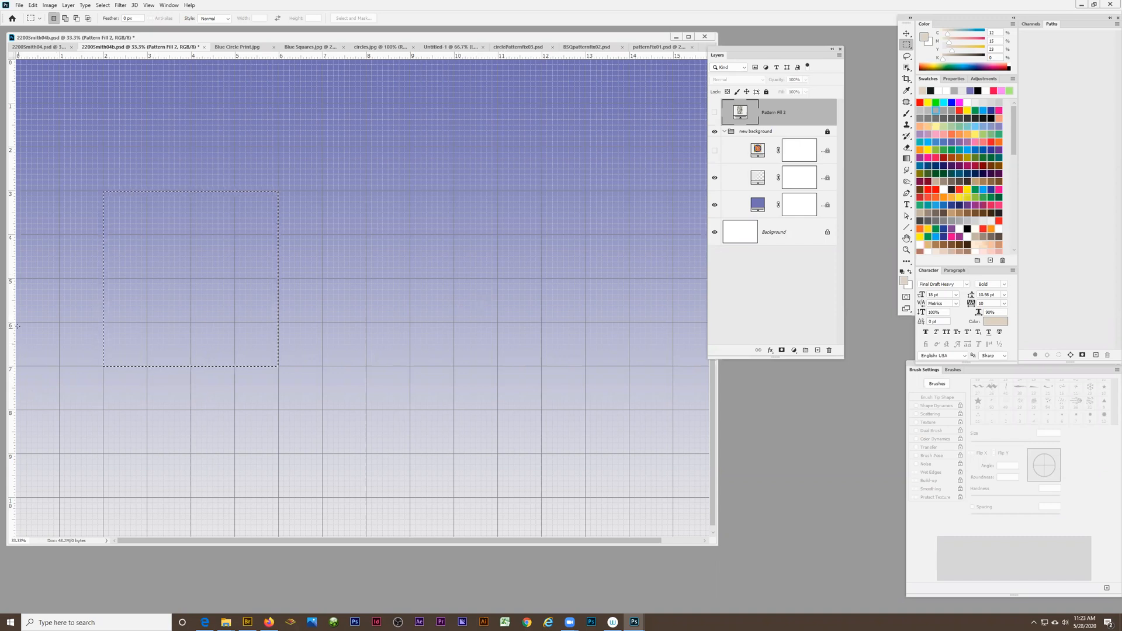
left_click(60, 326)
left_click_drag(68, 337, 126, 390)
left_click_drag(59, 322, 26, 355)
left_click_drag(40, 437, 234, 599)
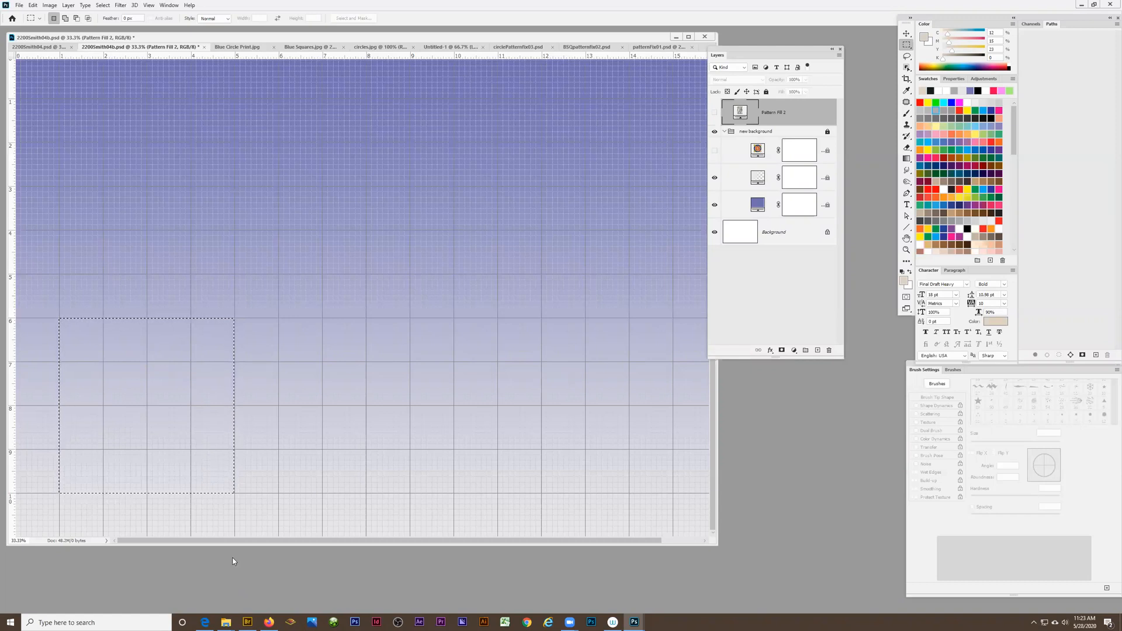
Show the floral pattern layer, mask it to the square selection, and move the masked square up near the canvas's upper-left corner
left_click(714, 112)
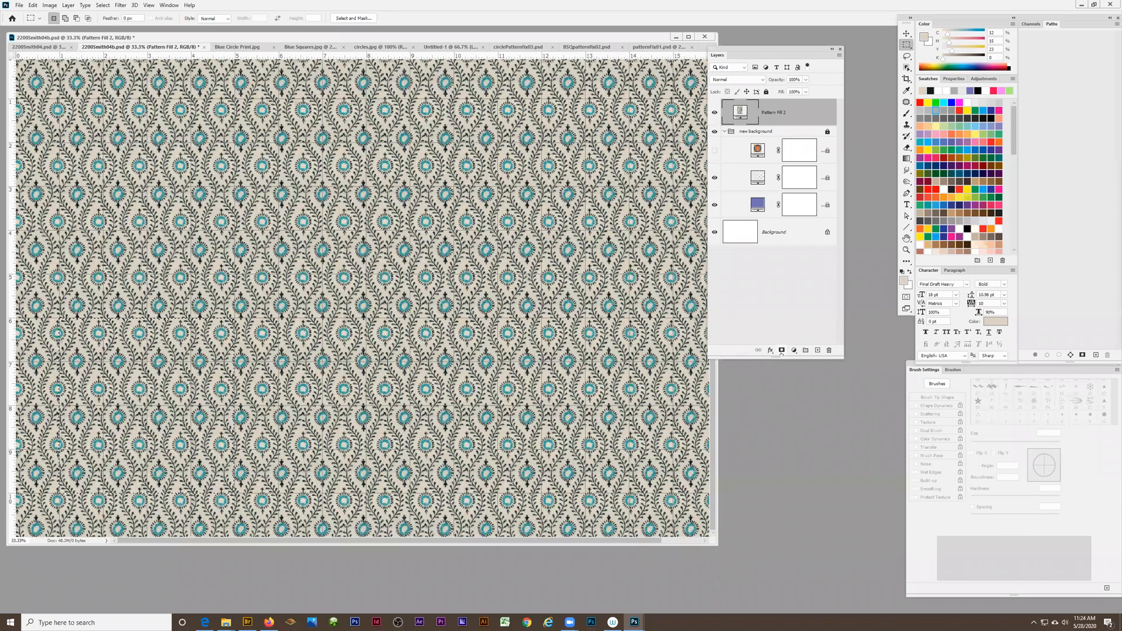
left_click(781, 351)
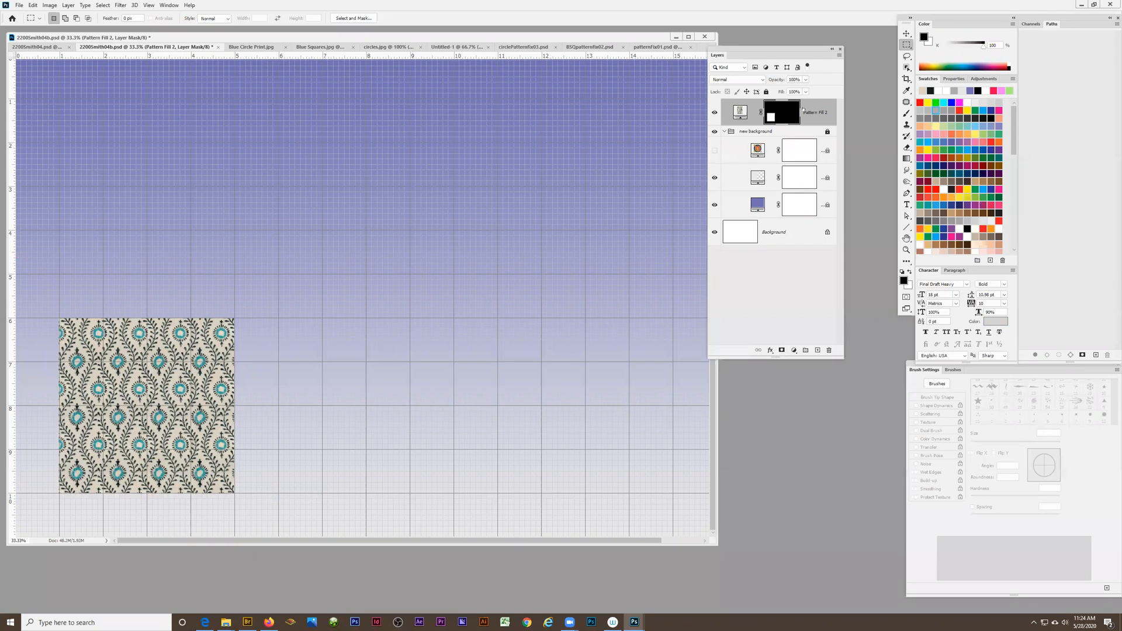
left_click(906, 33)
left_click_drag(197, 382, 228, 163)
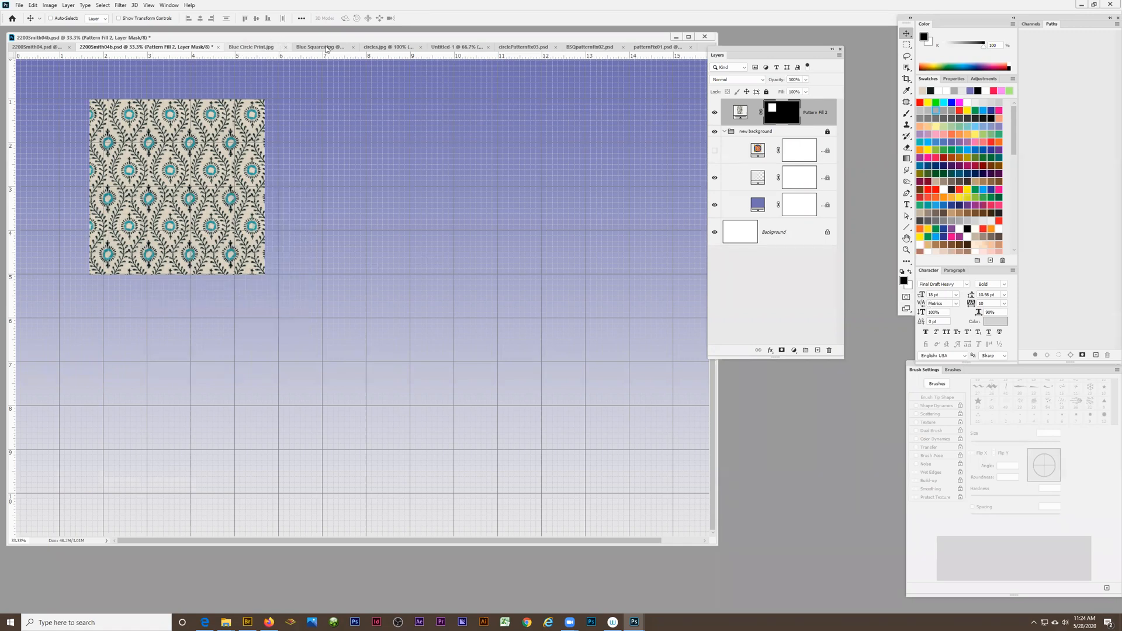
Switch to circlePatternfix03.psd, duplicate the tile layer as a working copy, and hide the original
left_click(596, 48)
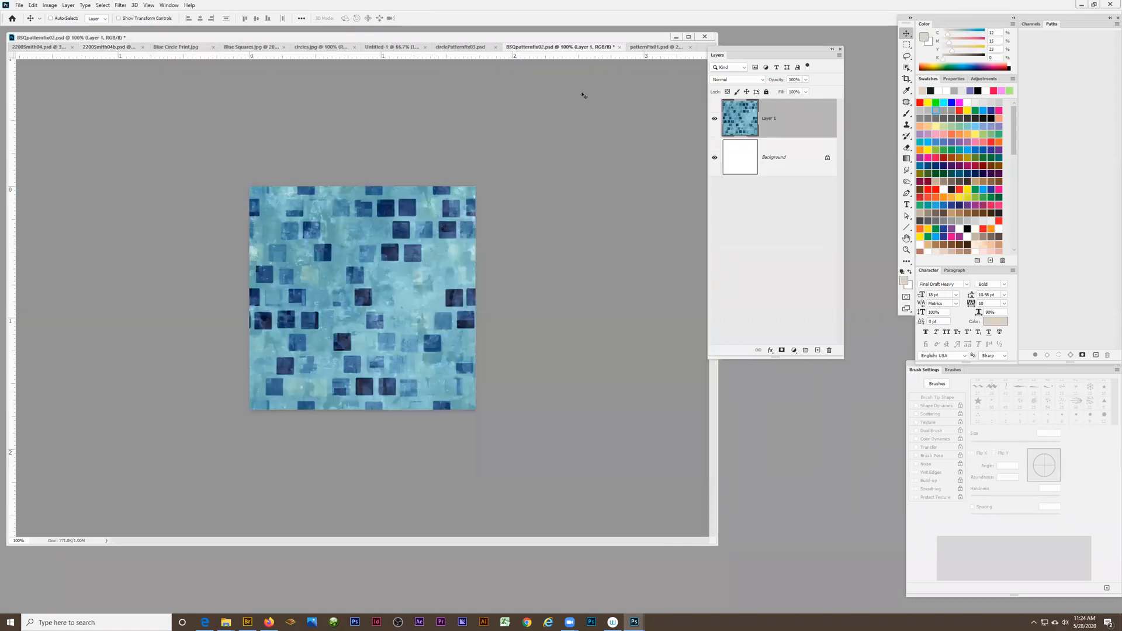
left_click(651, 47)
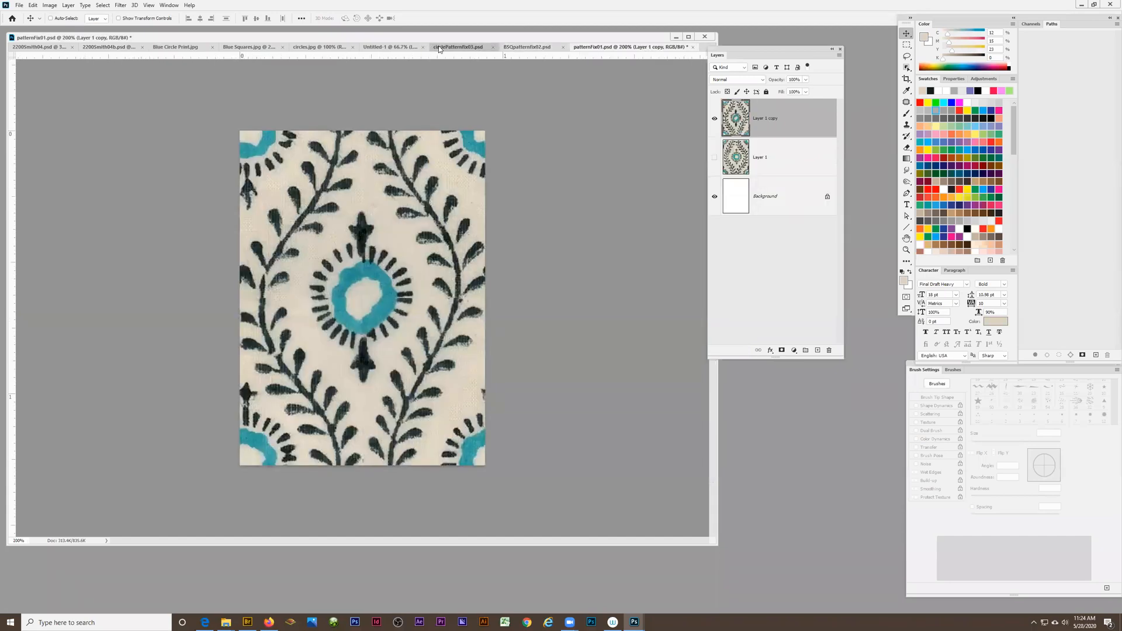
left_click(440, 47)
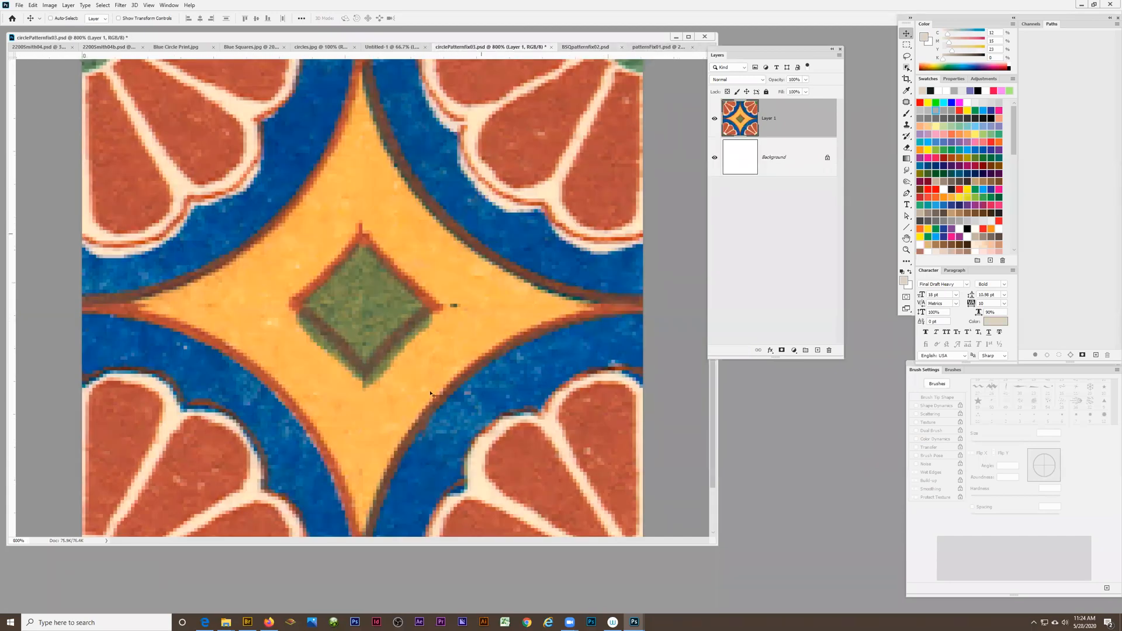
key("z")
left_click(454, 305)
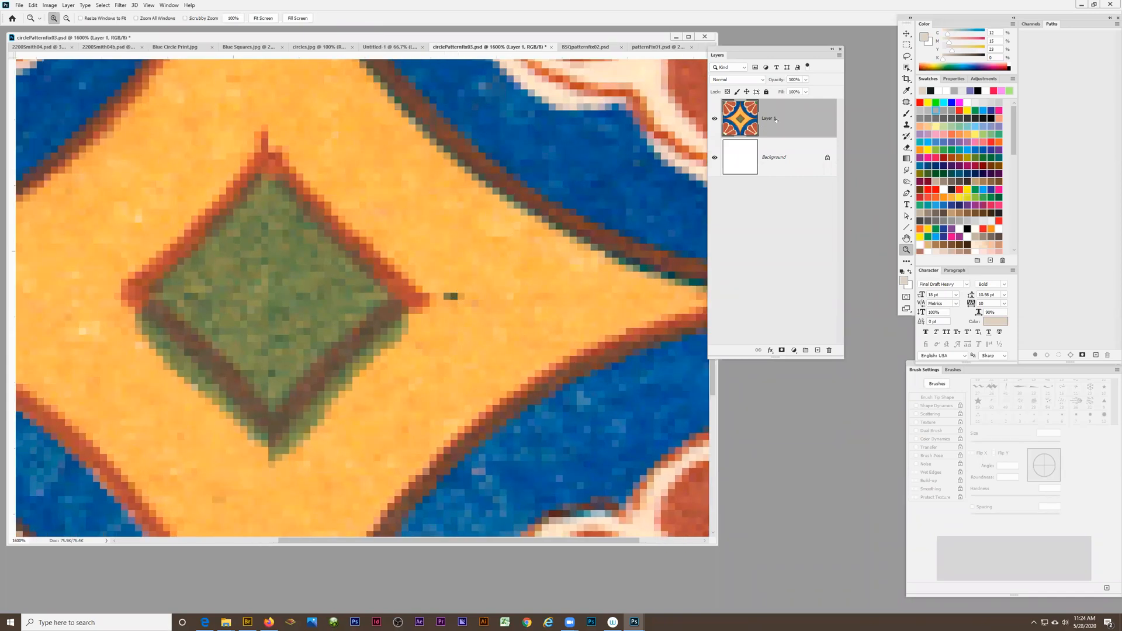
left_click(713, 119)
left_click(714, 119)
left_click(839, 55)
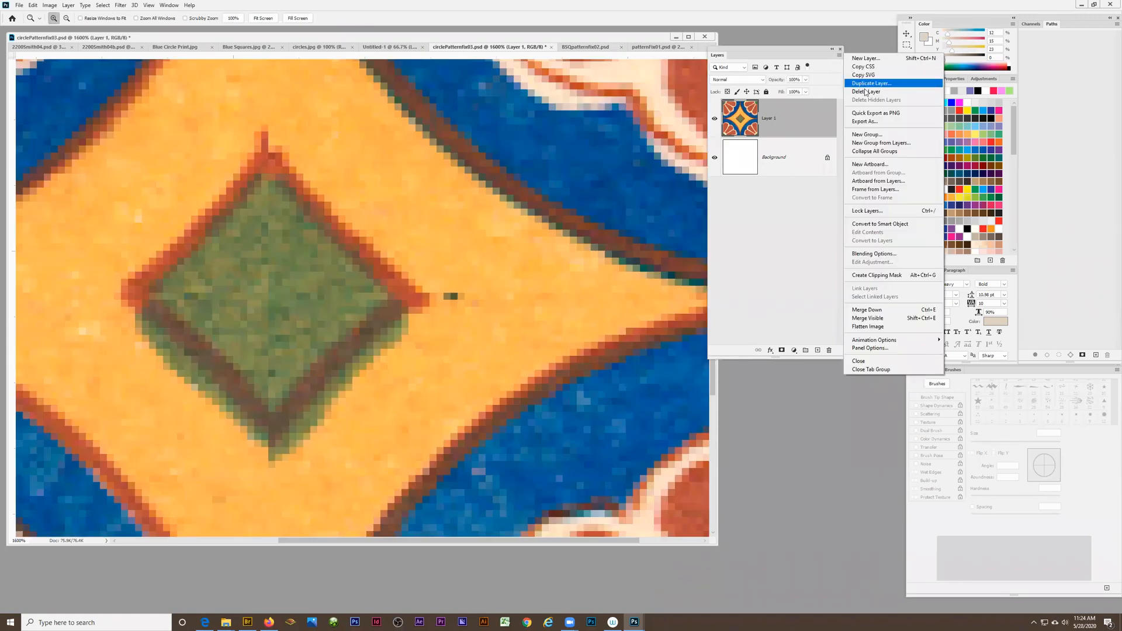
left_click(871, 83)
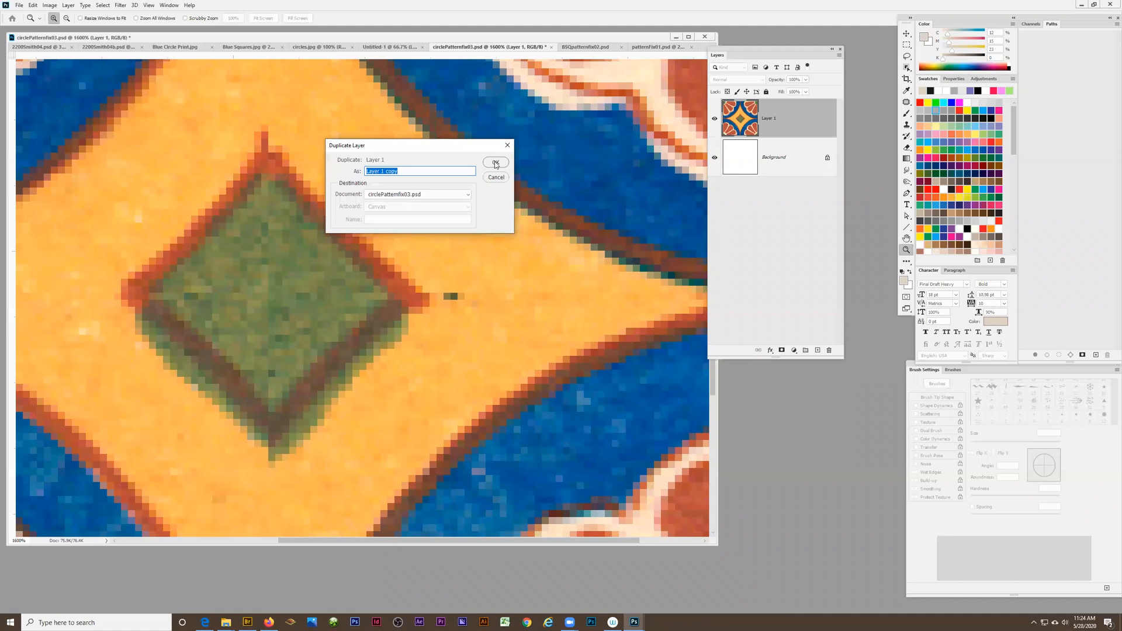
key("Return")
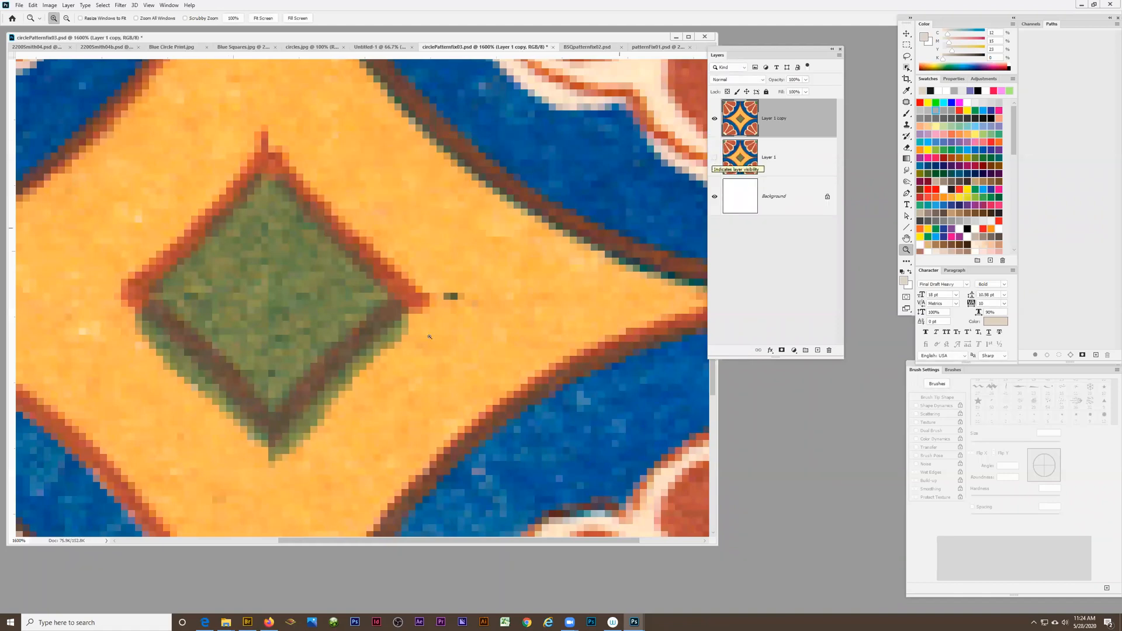
Try to heal the stray dark mark beside the green diamond's right tip with the Spot Healing Brush, and undo it
left_click(905, 104)
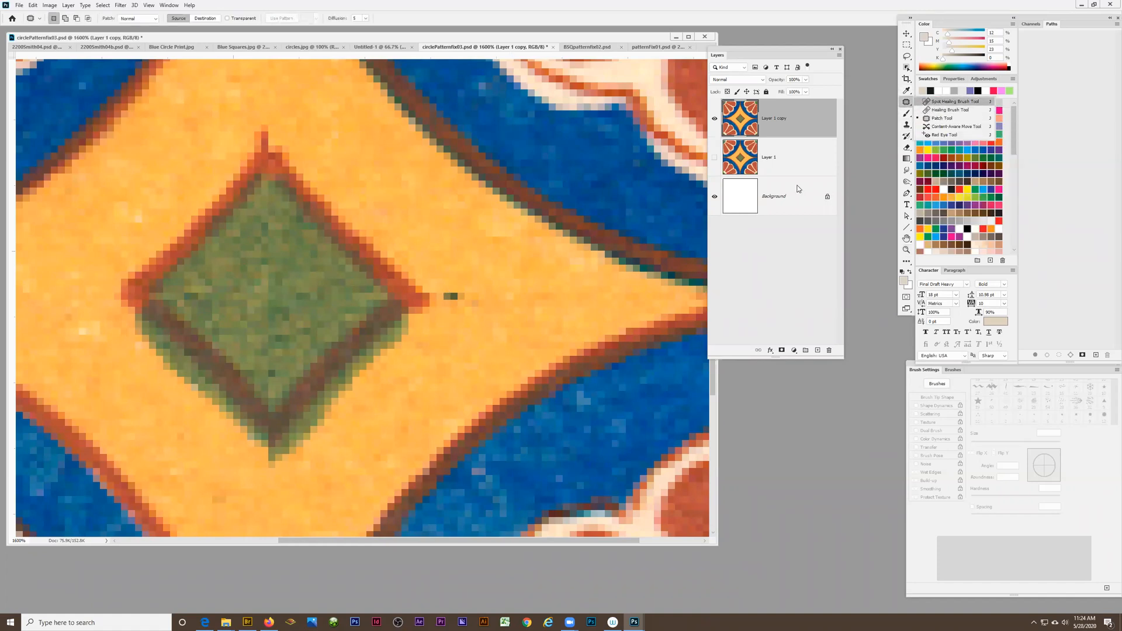
left_click(941, 102)
left_click_drag(482, 290, 448, 296)
key("ctrl+z")
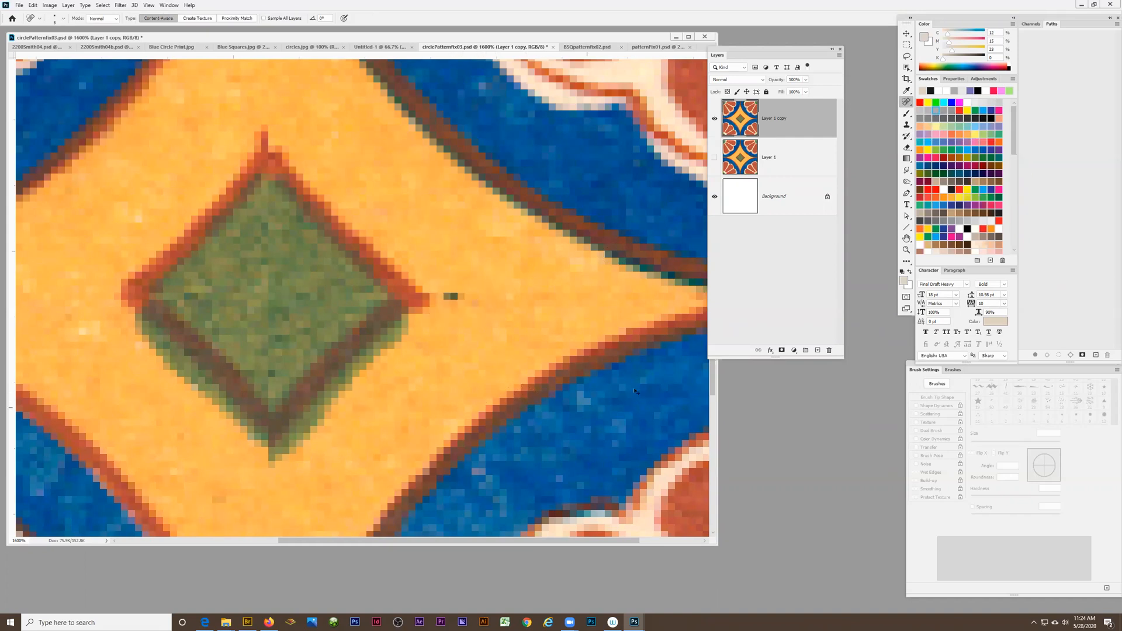
Sample the nearby orange and paint over the stray dark mark beside the green diamond's right tip with a small brush
left_click(906, 91)
left_click(474, 284)
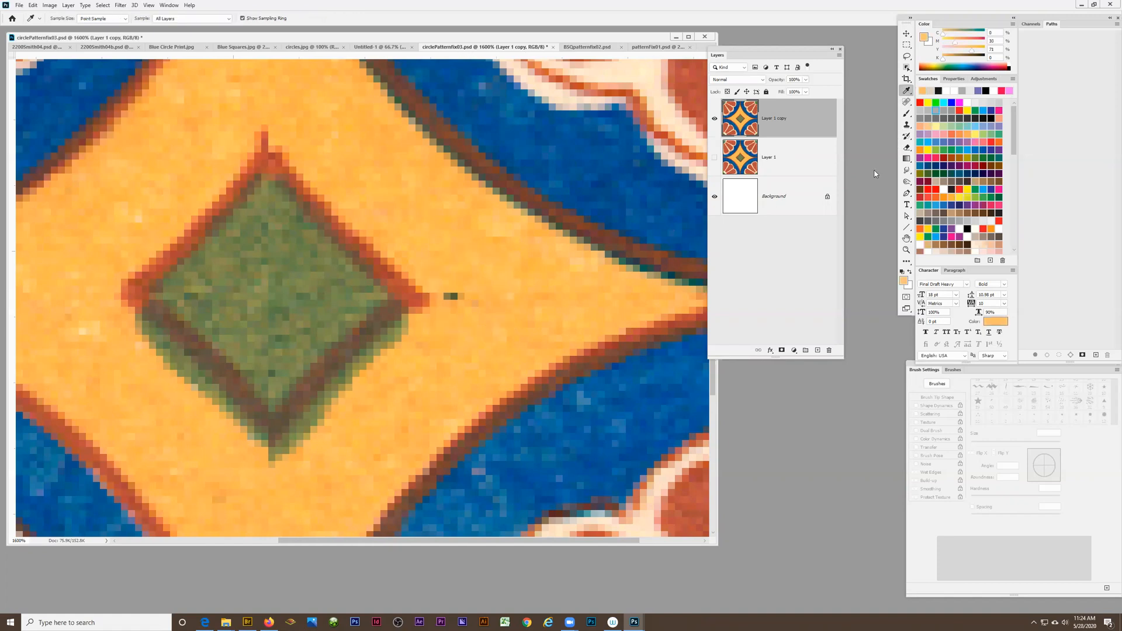
left_click(906, 113)
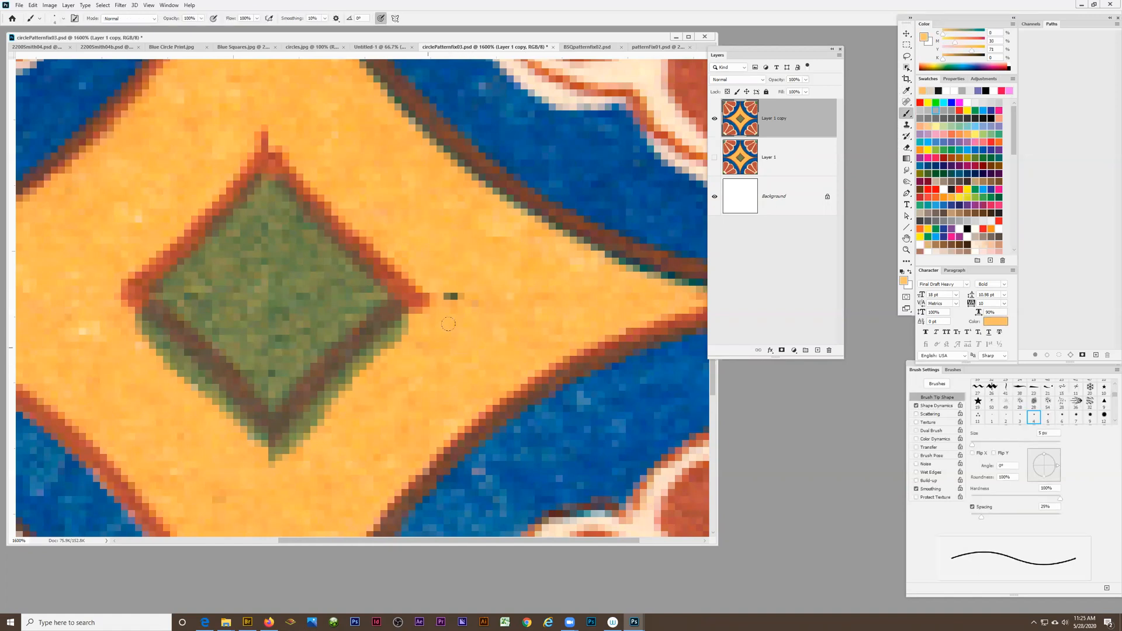
left_click_drag(463, 293, 447, 296)
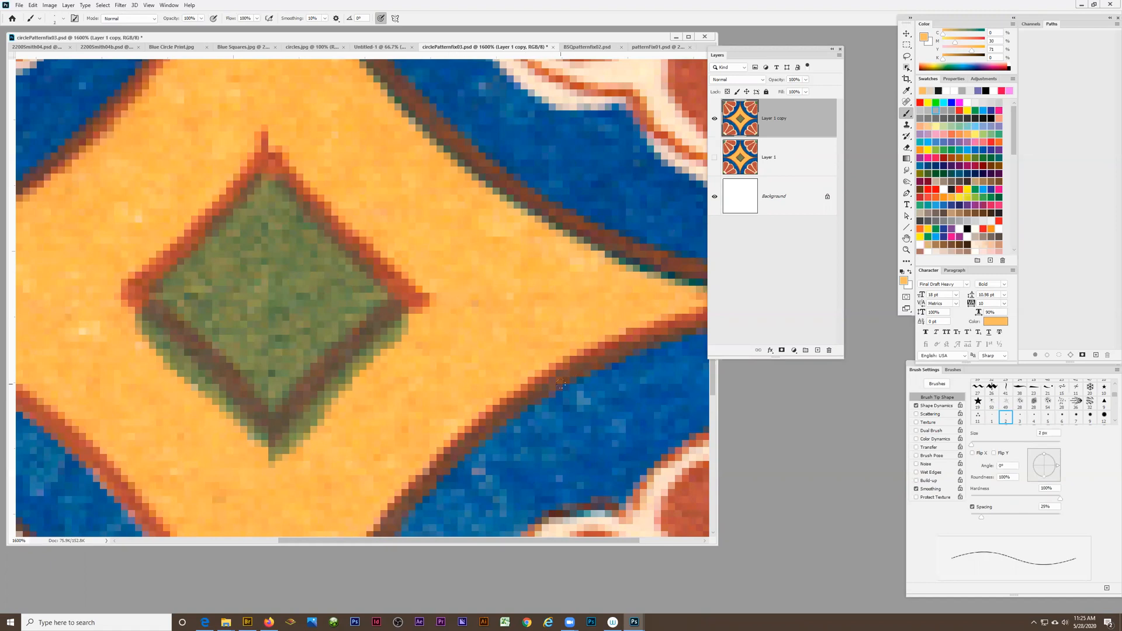
Heal the stray red spike above the green diamond's upper tip with the Spot Healing Brush, undoing the last stroke
left_click(906, 102)
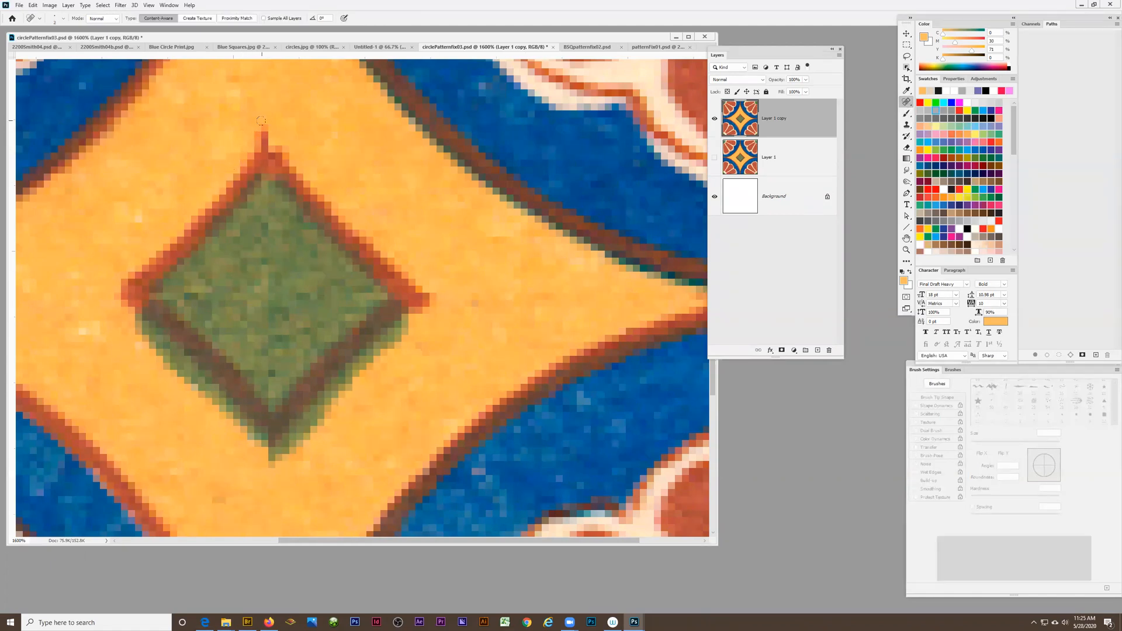
left_click_drag(262, 120, 257, 133)
left_click(261, 136)
left_click(266, 129)
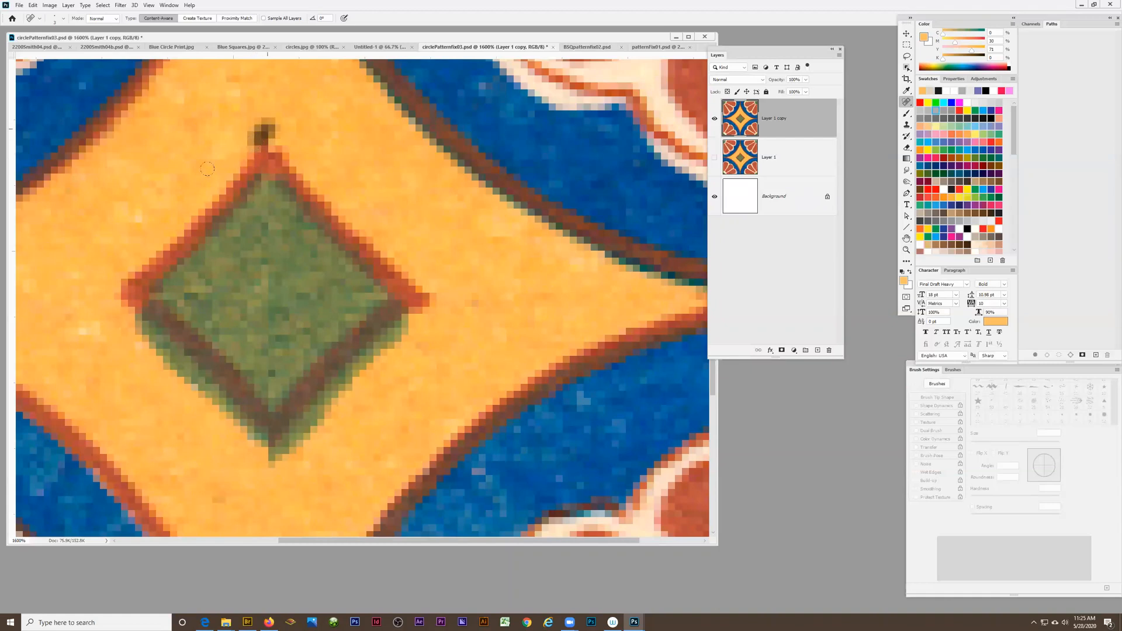
key("ctrl+z")
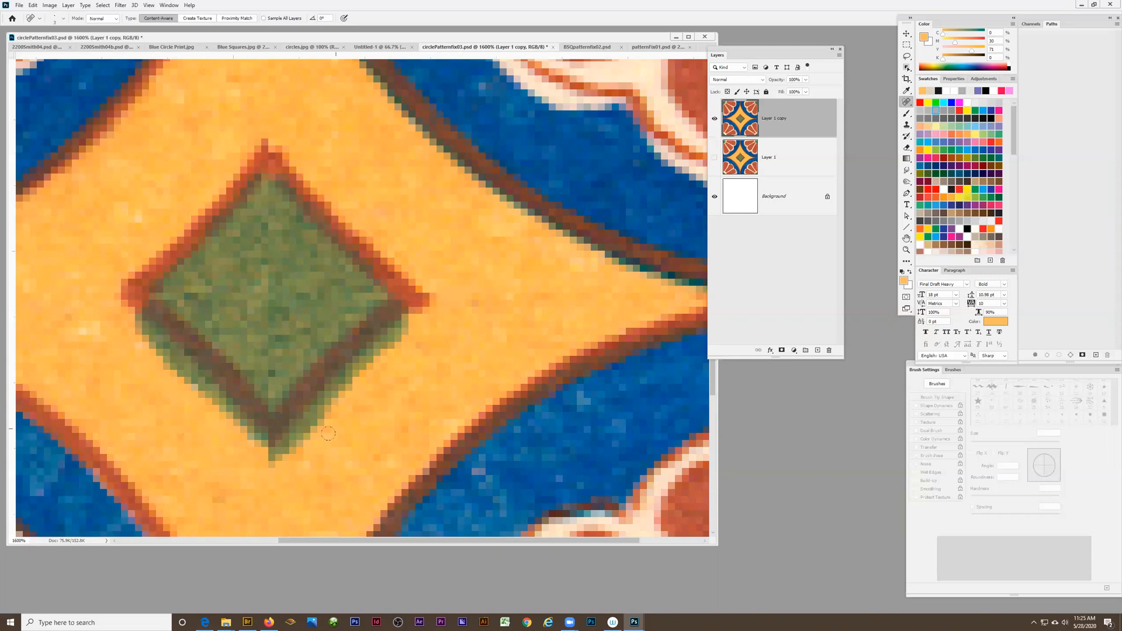
Heal the blotches in the orange area beyond the green diamond's right tip with a smaller Spot Healing Brush
scroll(328, 433, "down", 10)
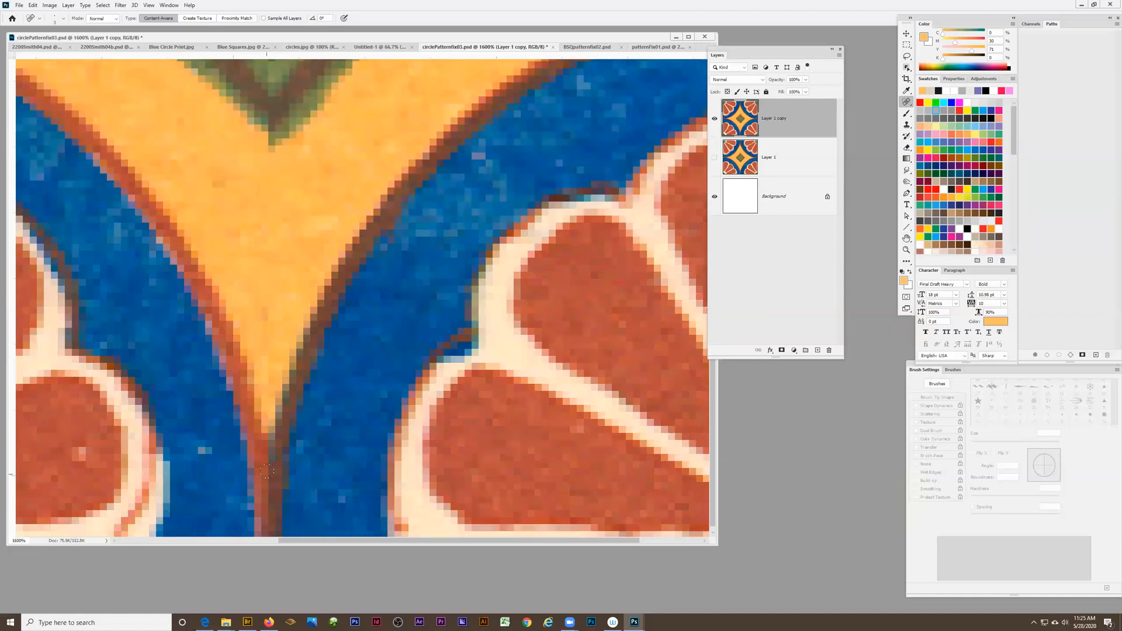
scroll(267, 471, "down", 1)
key("z")
left_click(319, 299, "alt")
left_click(319, 299, "alt")
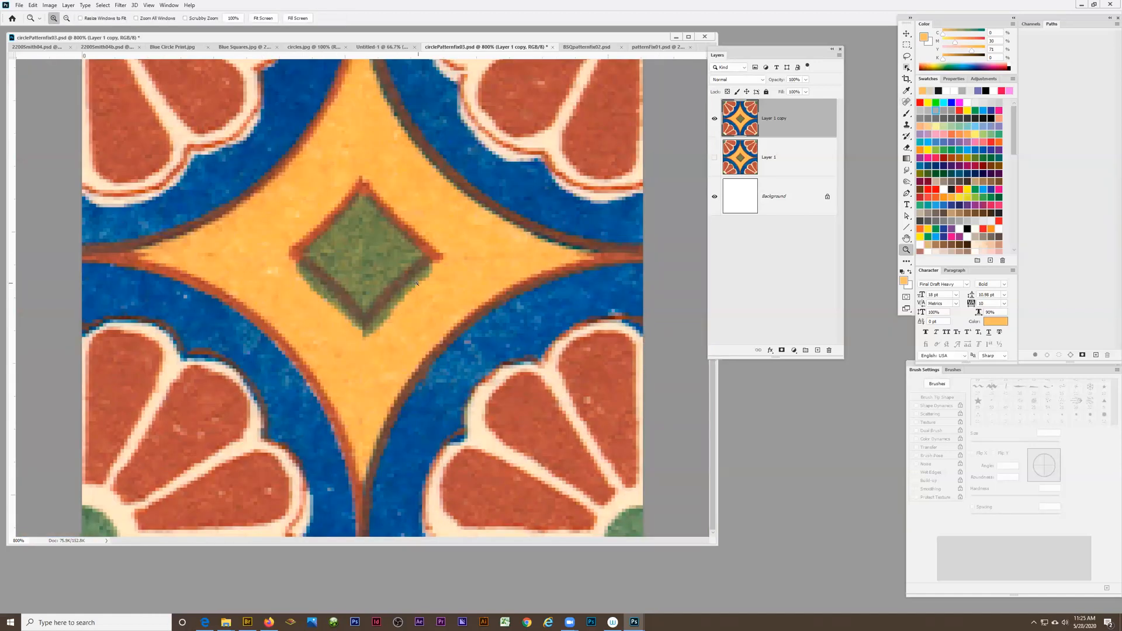
scroll(171, 322, "up", 2)
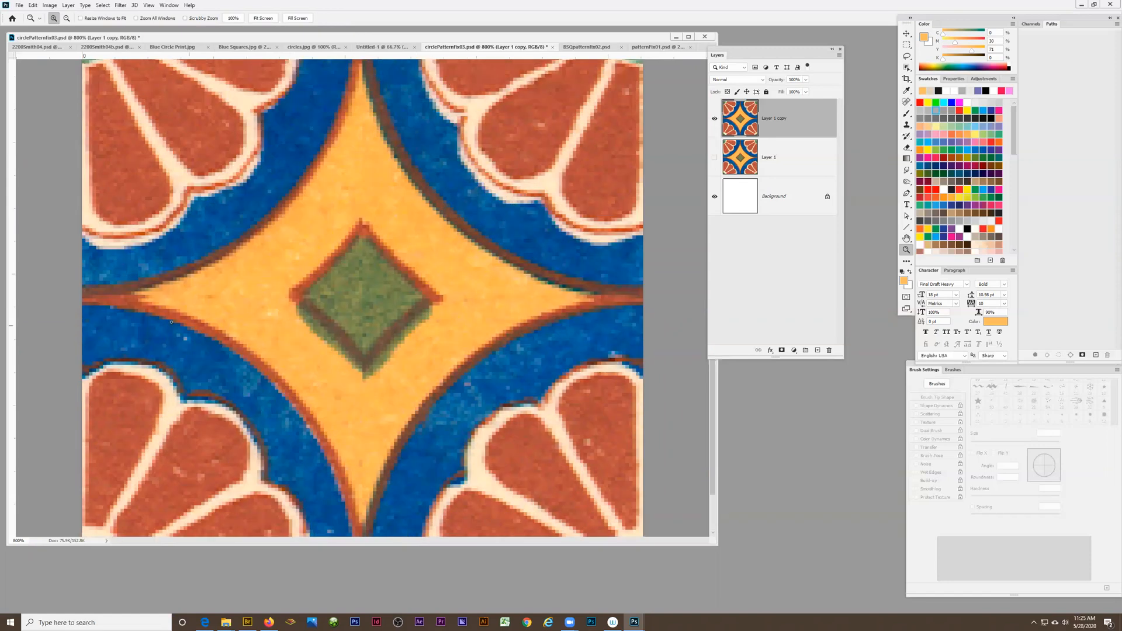
scroll(362, 268, "up", 2)
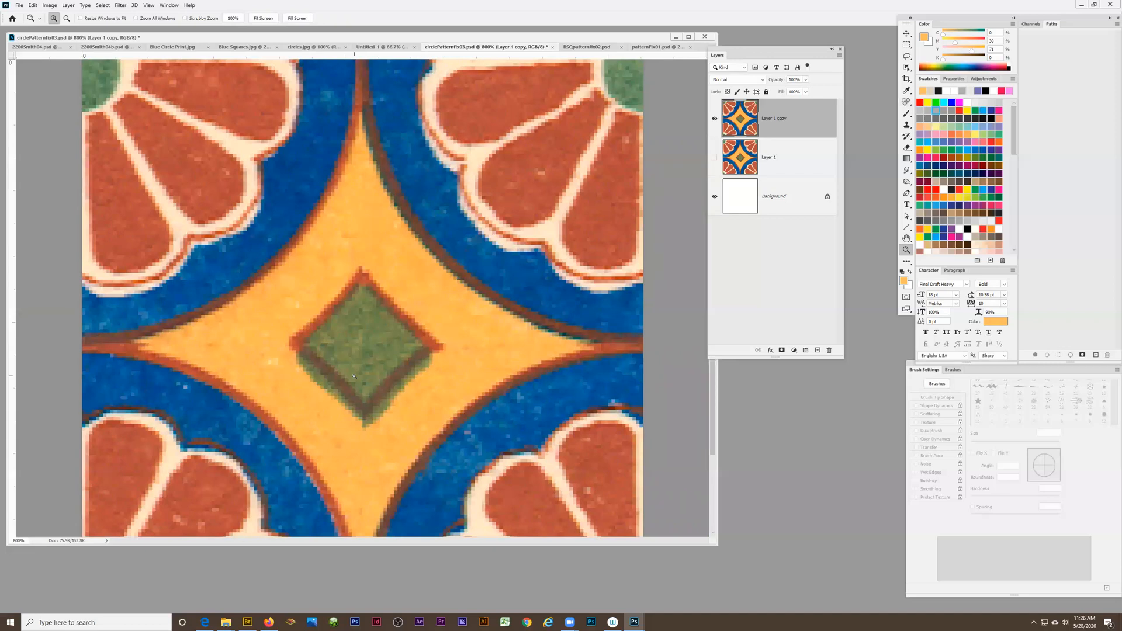
left_click(496, 349)
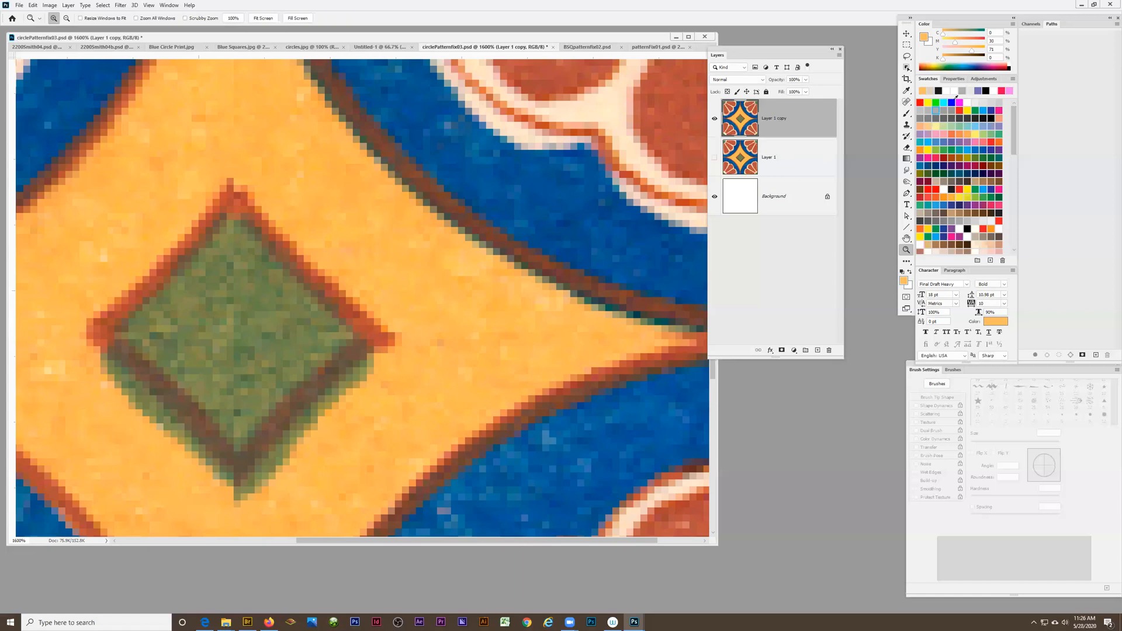
left_click(907, 101)
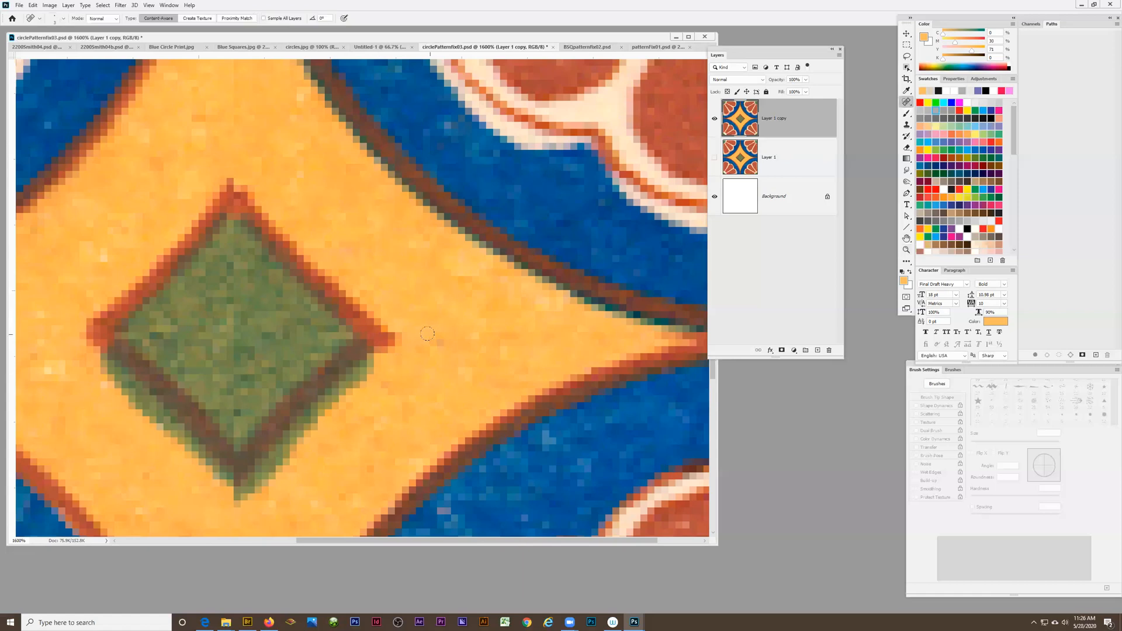
key("bracketleft")
left_click_drag(417, 341, 620, 341)
left_click(420, 335)
left_click_drag(620, 334, 420, 342)
Define the cleaned circle tile as a pattern named circlePatternfix03.psd
scroll(305, 427, "up", 8)
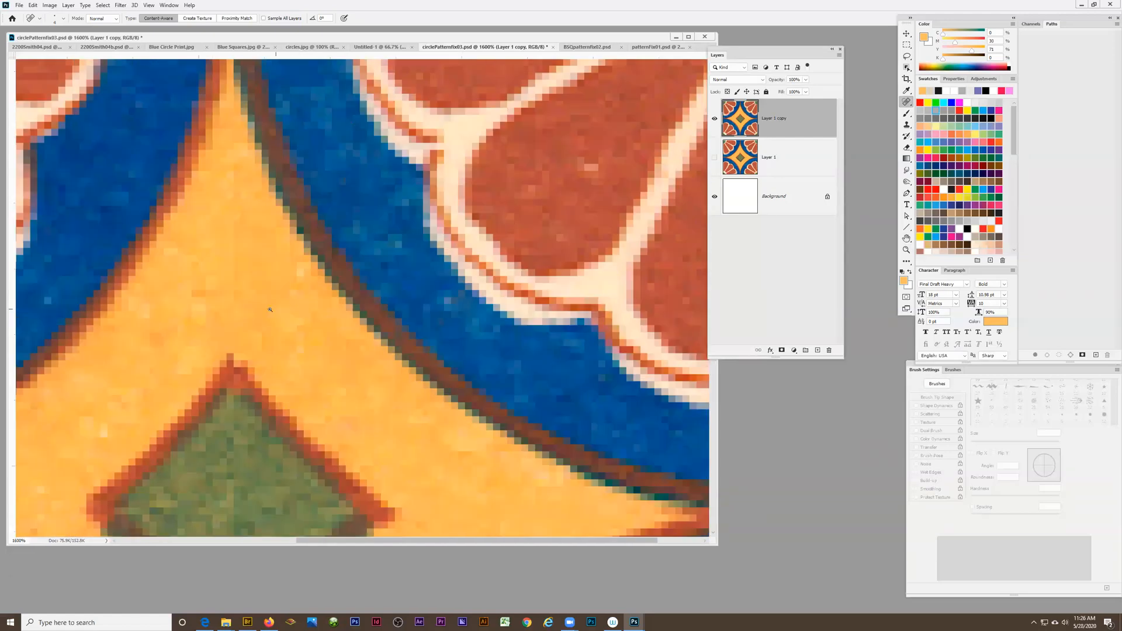
key("z")
left_click(254, 309, "alt")
left_click(254, 309, "alt")
left_click(254, 309, "alt")
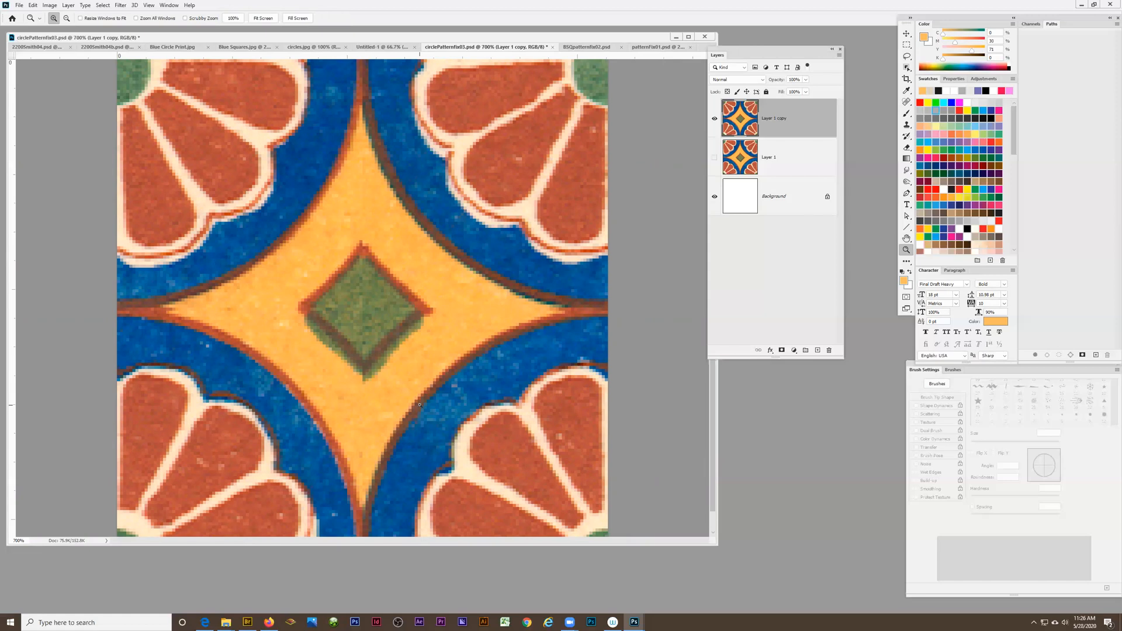
scroll(420, 407, "down", 1)
scroll(419, 407, "up", 1)
left_click(34, 5)
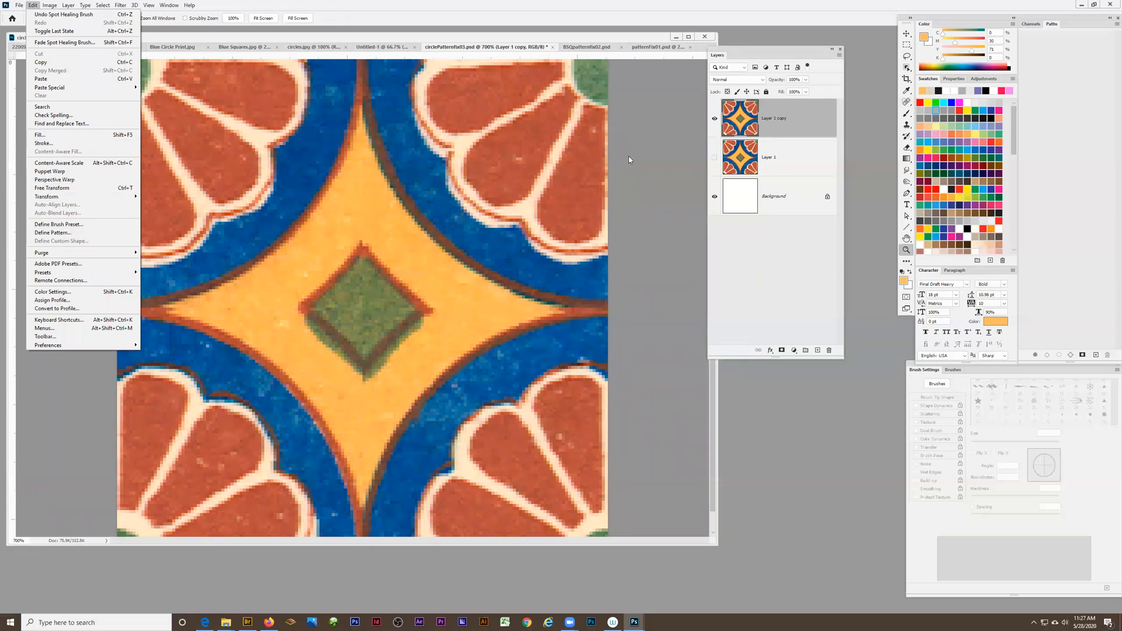
left_click(68, 236)
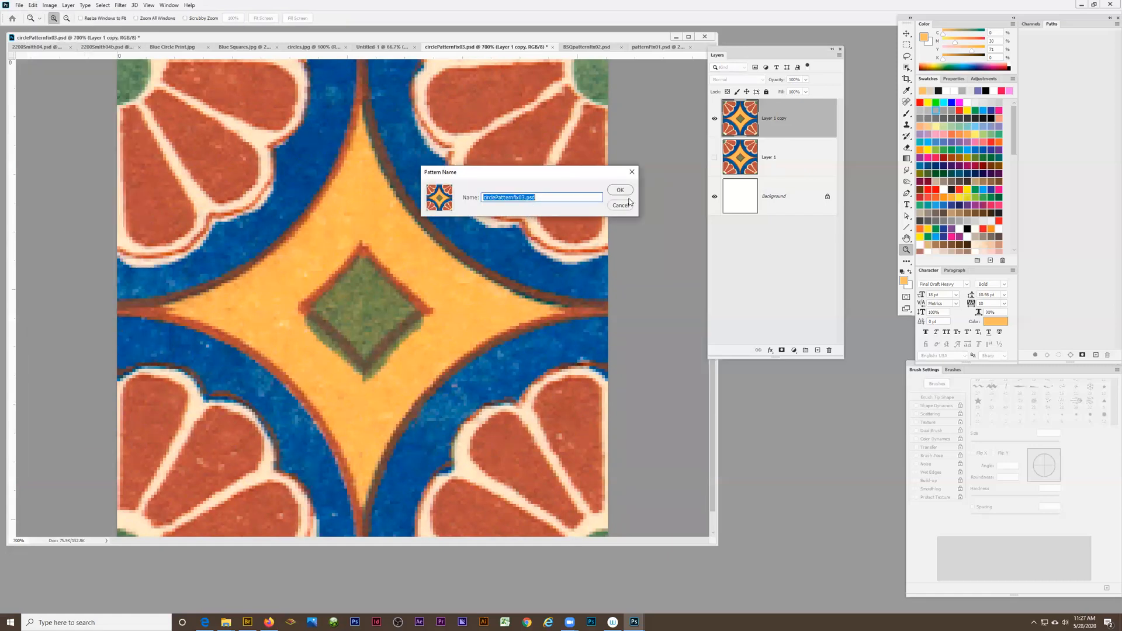
left_click(620, 191)
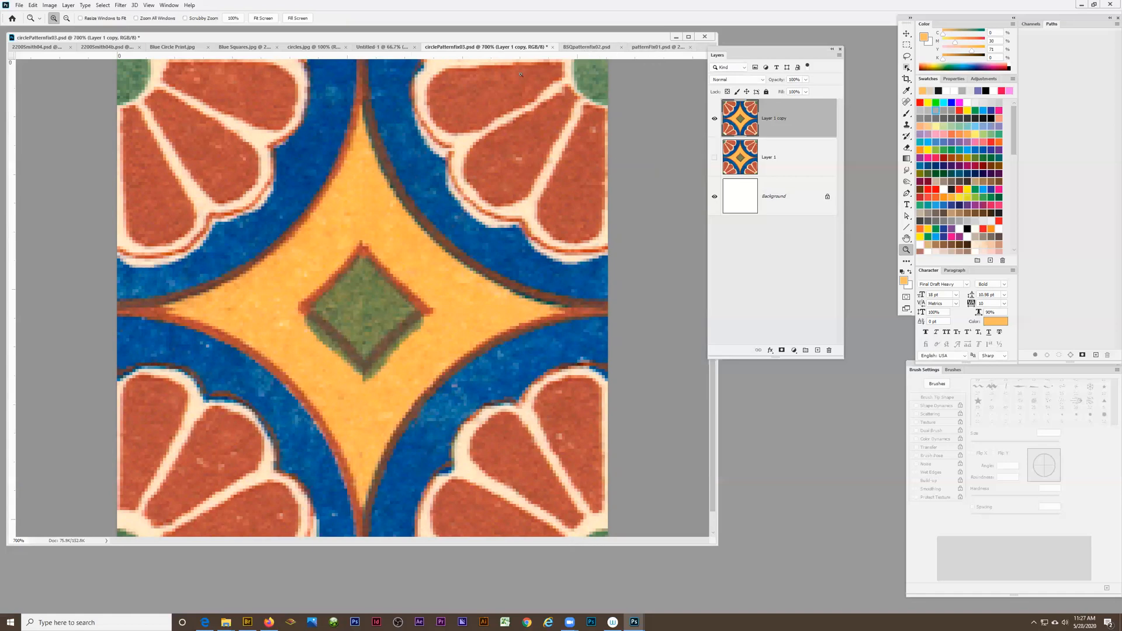
Switch to 2200Smith04b.psd and hide the grid
left_click(105, 48)
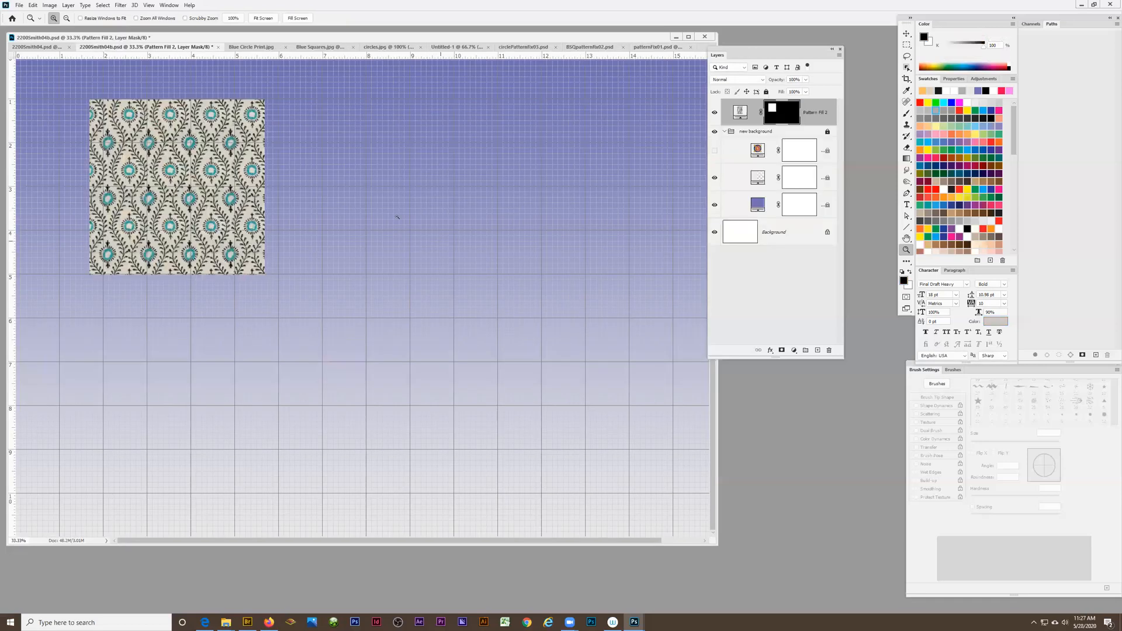
left_click(150, 6)
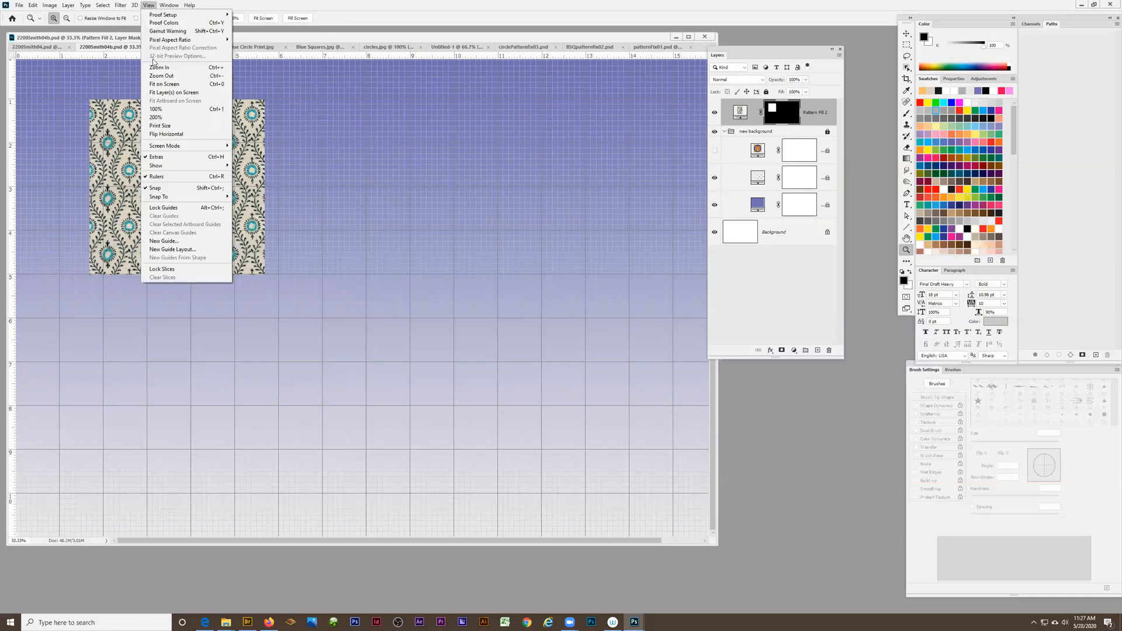
mouse_move(164, 166)
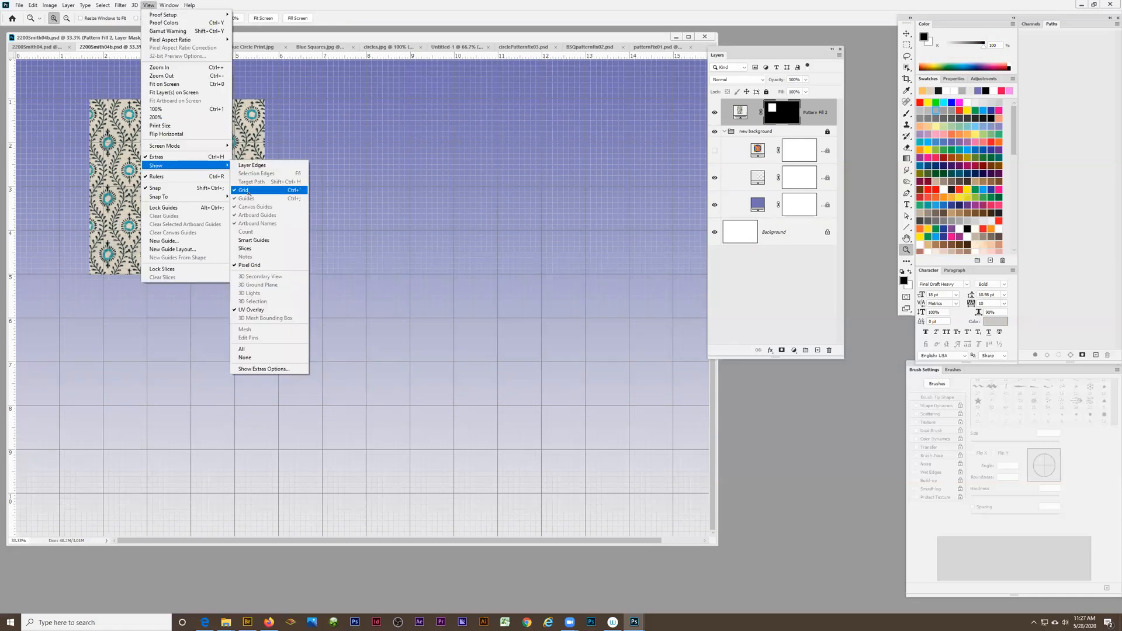
left_click(251, 190)
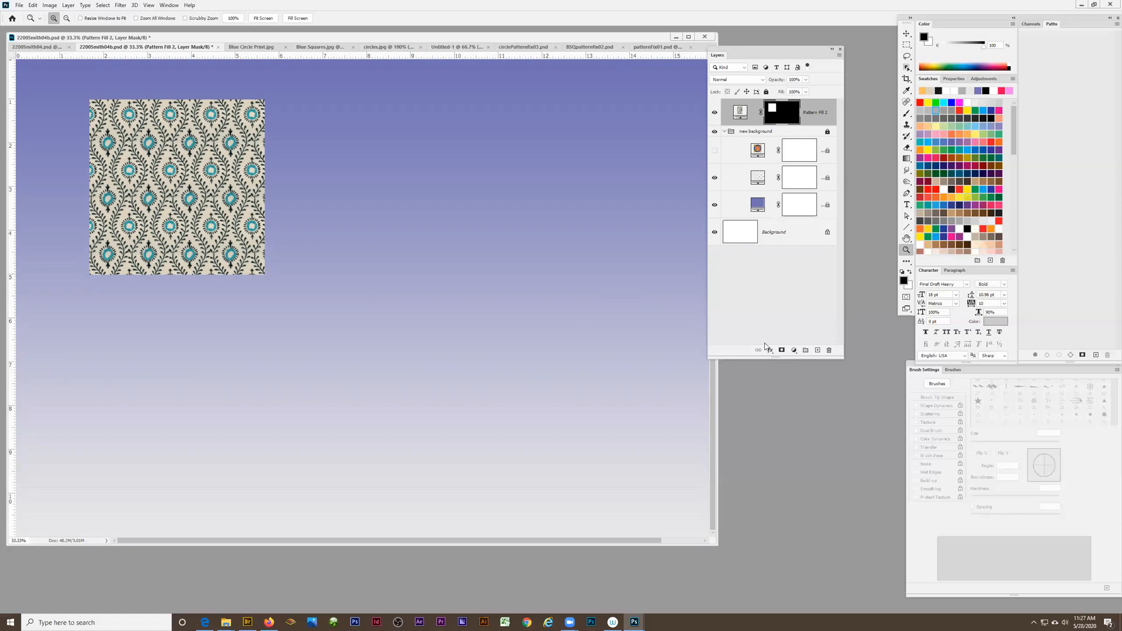
Add a pattern fill layer above the floral swatch, using the repaired circle pattern at 100% scale
left_click(793, 352)
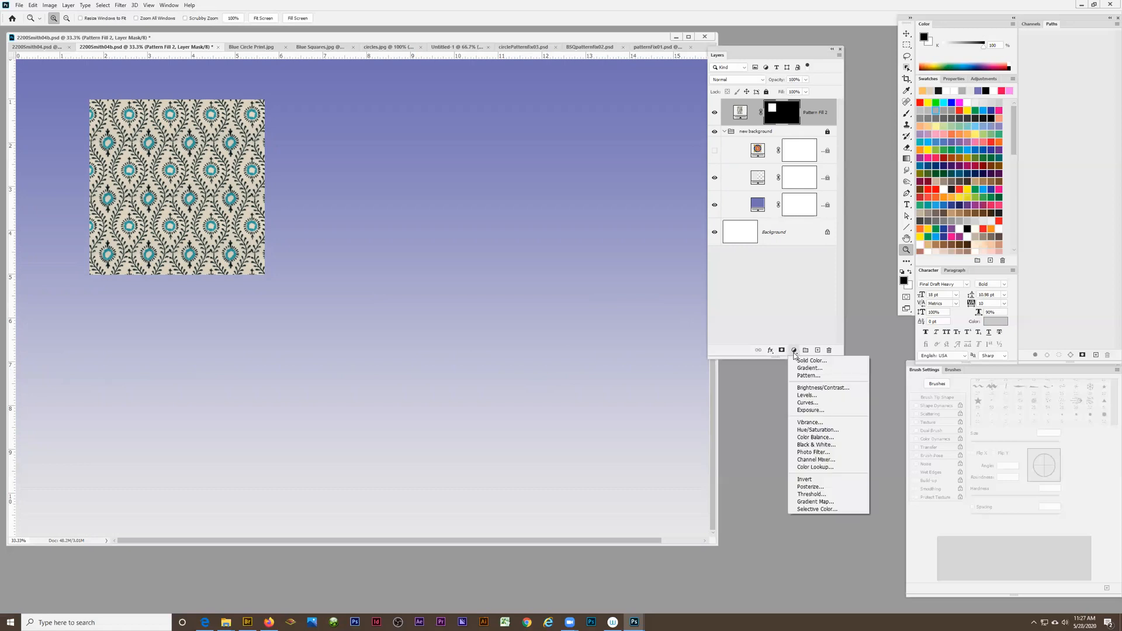
left_click(809, 376)
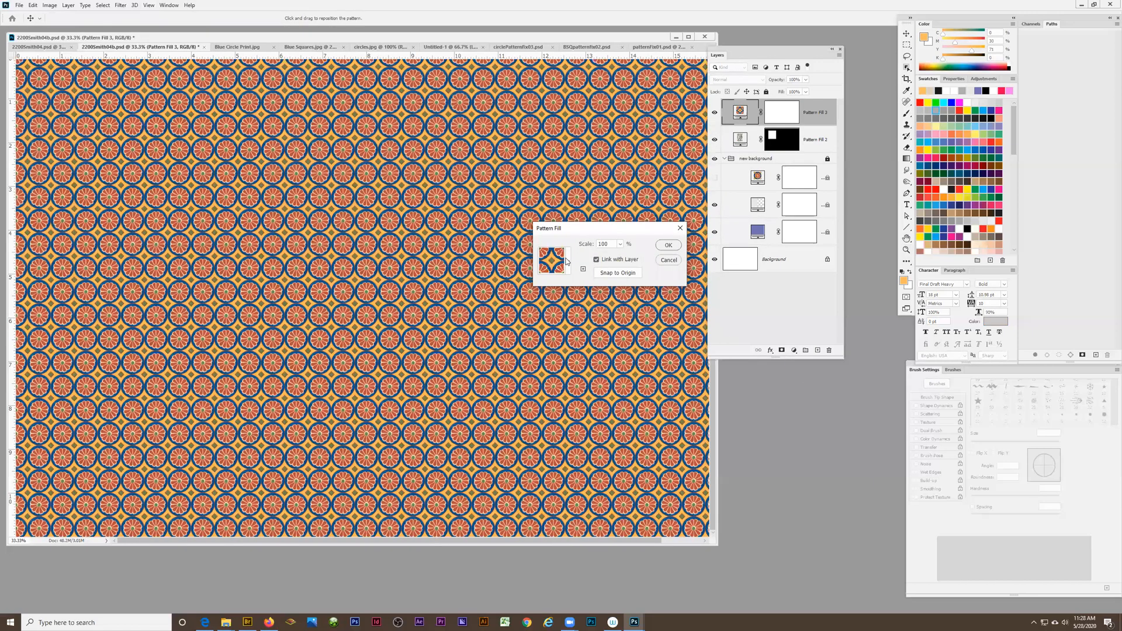
left_click(567, 261)
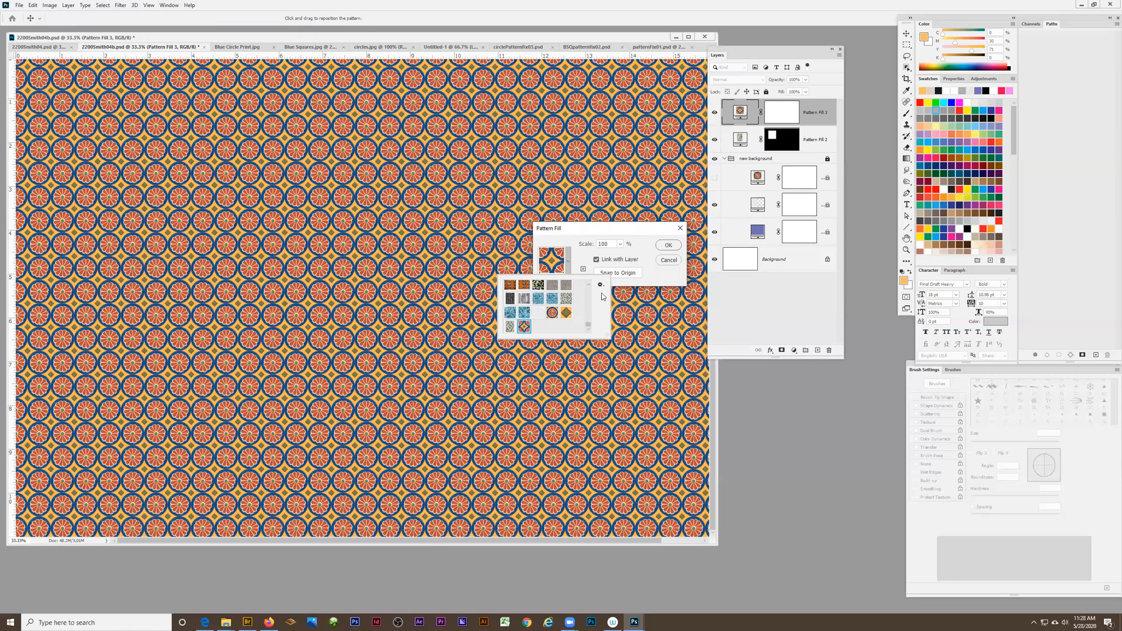
left_click(666, 245)
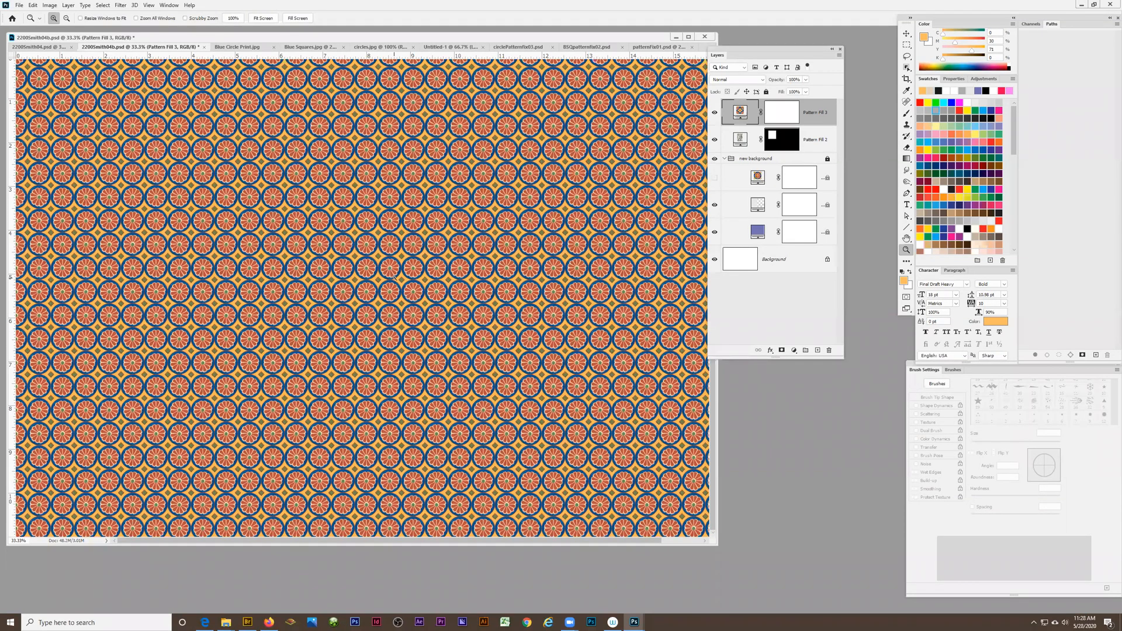
Examine the joins between the repeated circles in the new pattern fill, up close and at lower magnifications
left_click(440, 233)
left_click(373, 302)
left_click(372, 303)
left_click(372, 303)
scroll(384, 177, "up", 1)
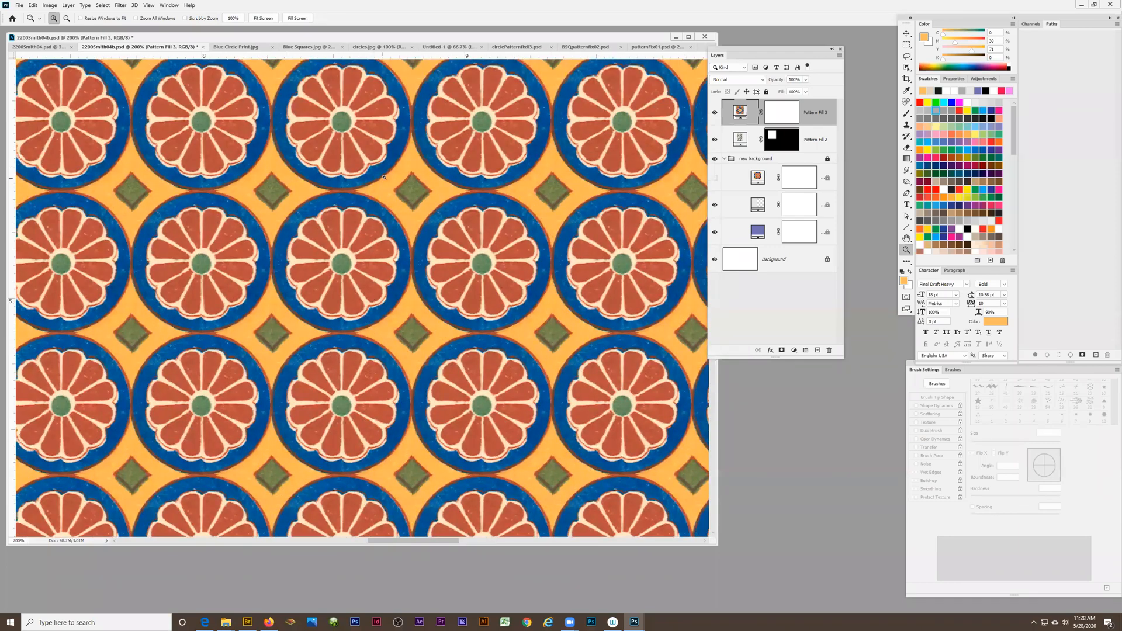
left_click(362, 206)
left_click(356, 193)
left_click(350, 177)
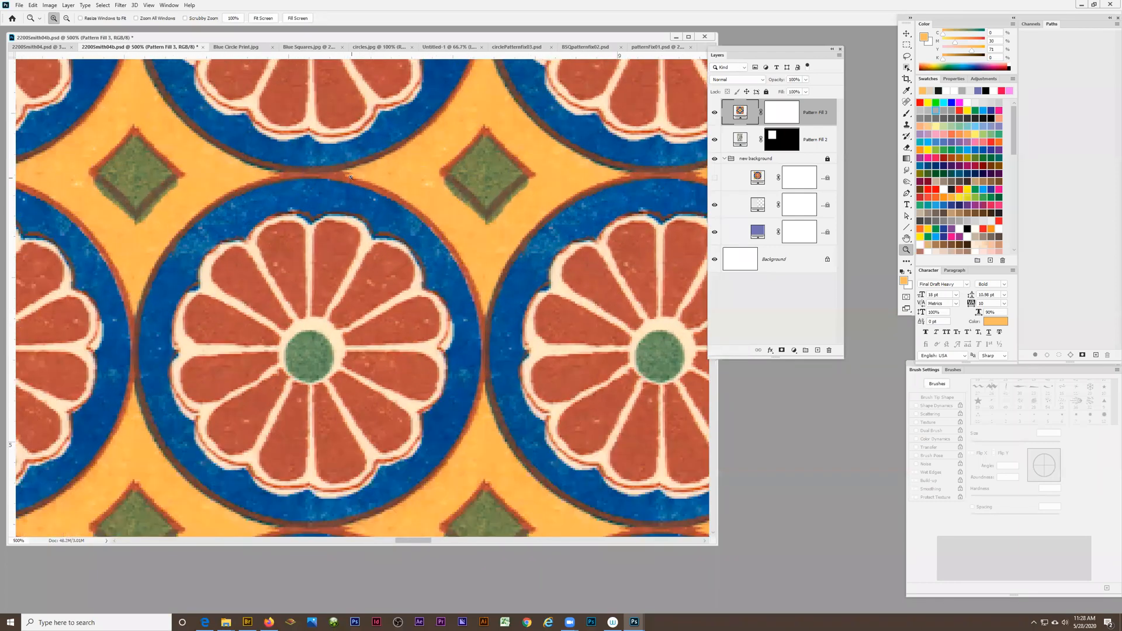
left_click(354, 173)
left_click(353, 170)
left_click(350, 168)
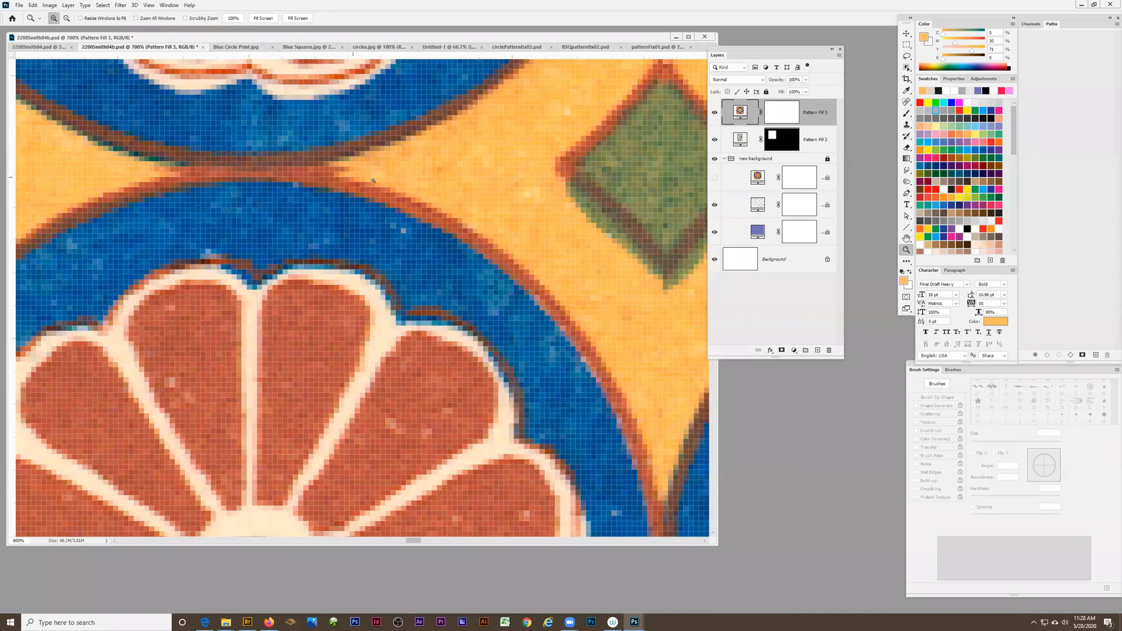
left_click(349, 165)
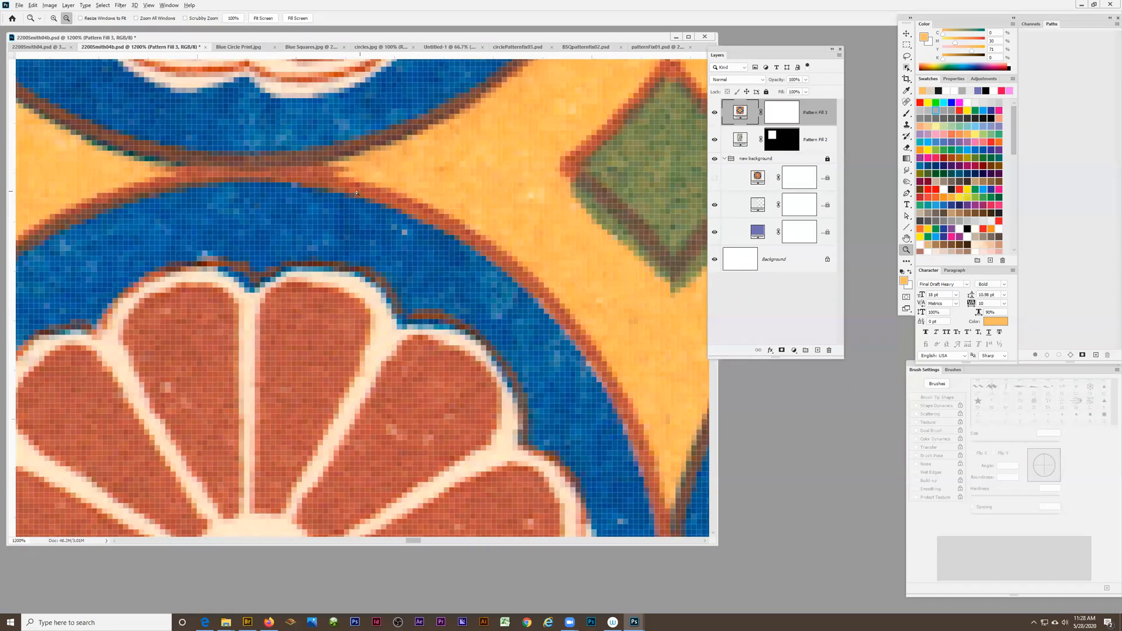
left_click(358, 194, "alt")
left_click(354, 198, "alt")
left_click(350, 201, "alt")
left_click(344, 206, "alt")
left_click(363, 202, "alt")
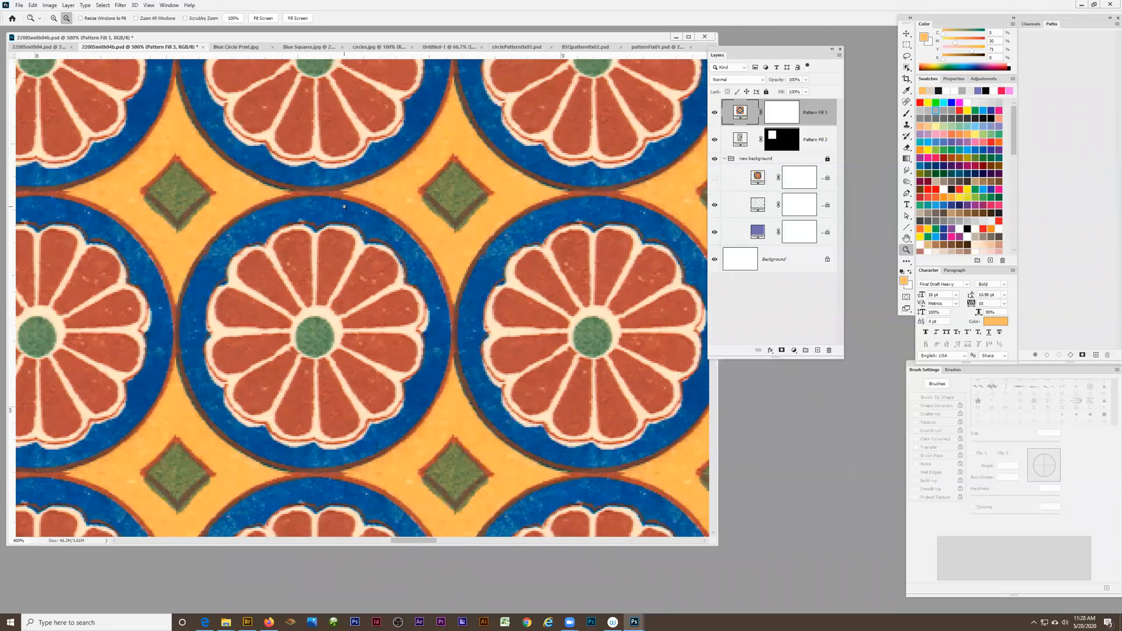
left_click(382, 197, "alt")
left_click(403, 193, "alt")
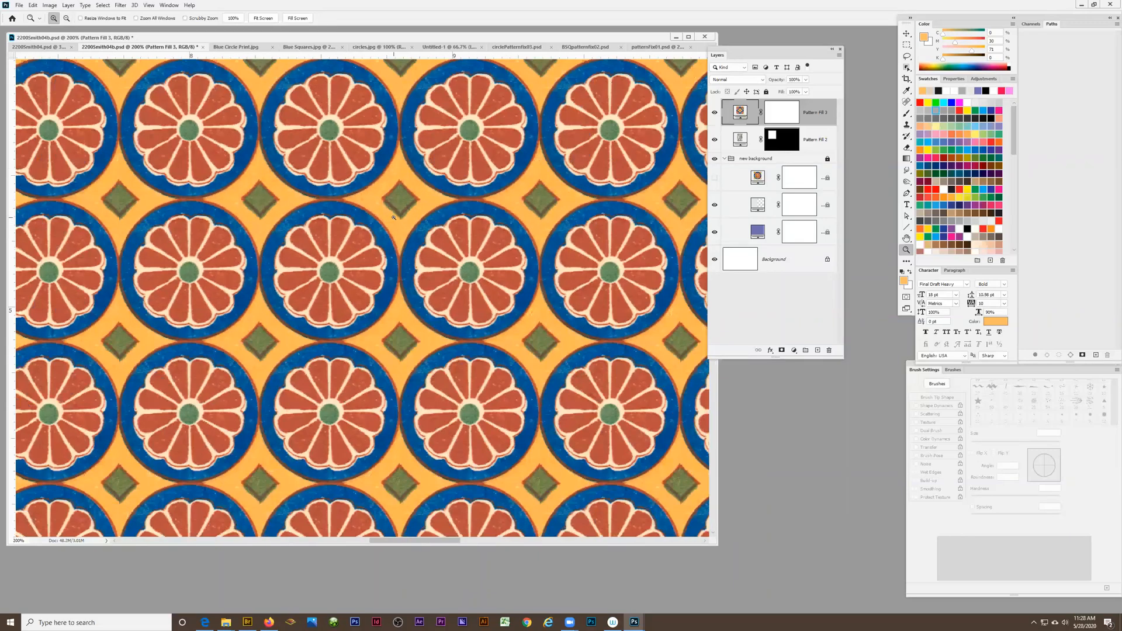
left_click(400, 216)
left_click(403, 218)
left_click(407, 221)
left_click(386, 160, "alt")
left_click(357, 204, "alt")
left_click(321, 251, "alt")
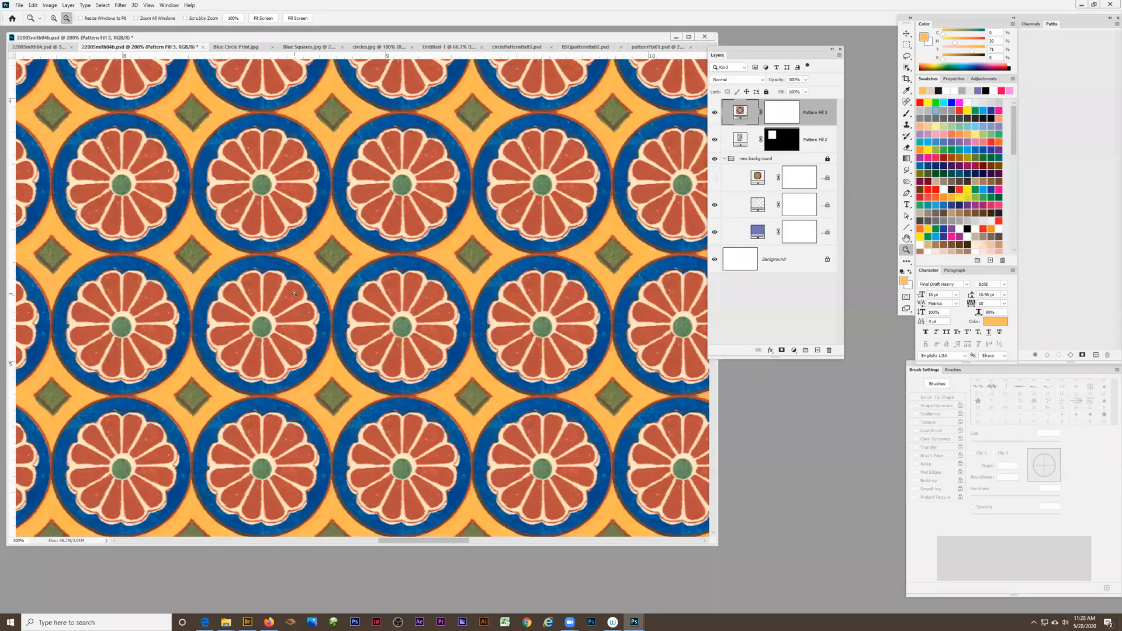
left_click(295, 294, "alt")
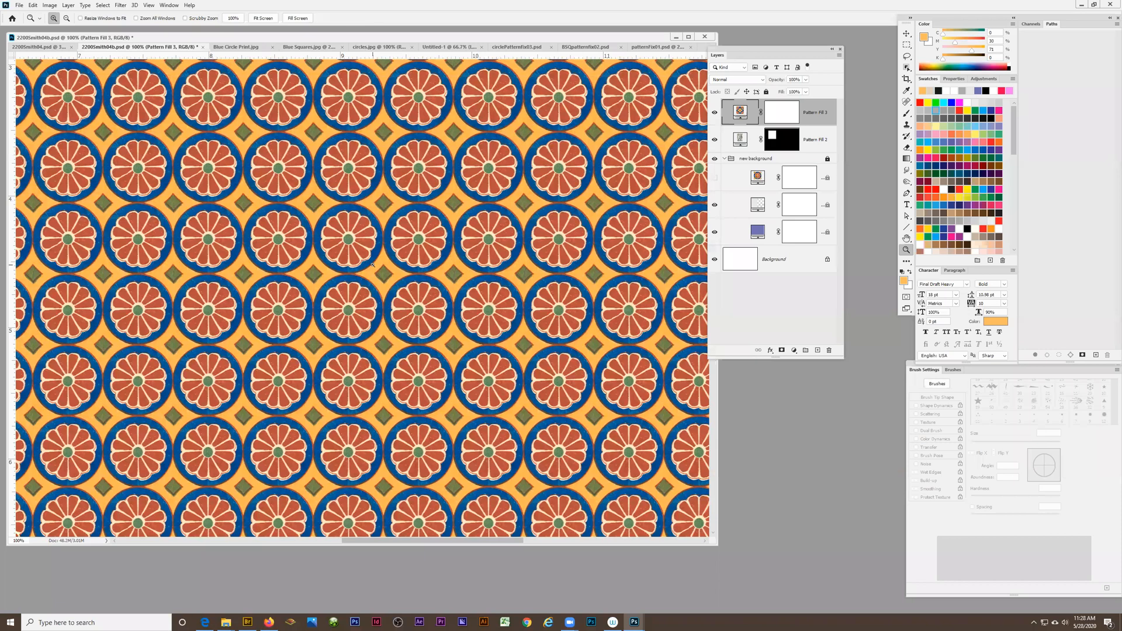
Inspect the repaired orange area around one green diamond, and view the pattern fill across the whole canvas
left_click_drag(380, 203, 457, 173)
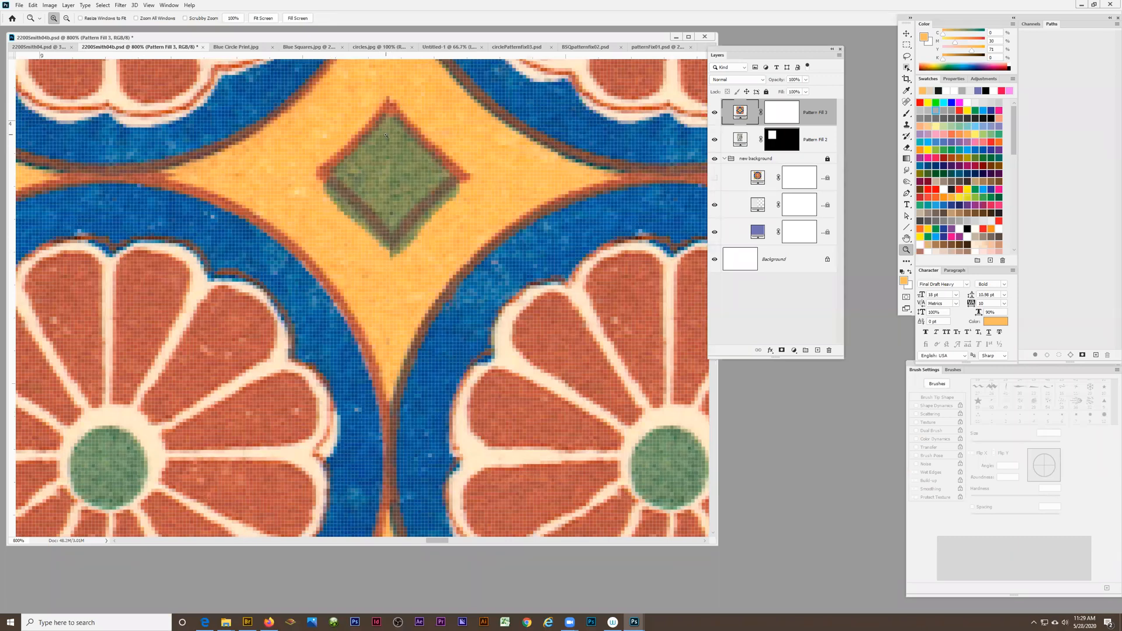
left_click(391, 264, "alt")
left_click(389, 268, "alt")
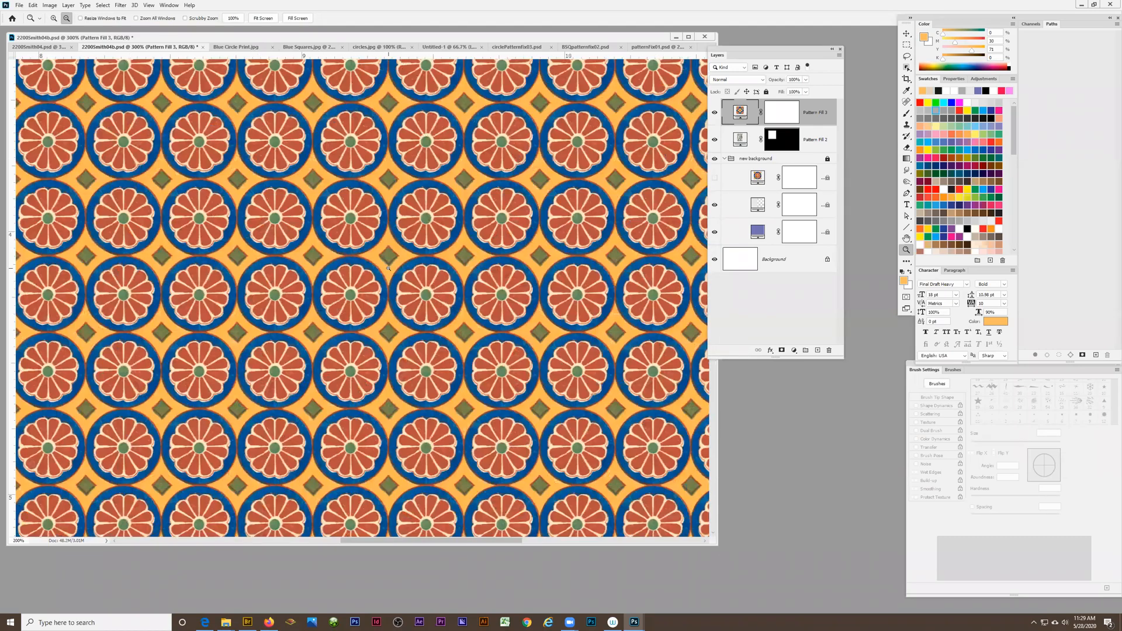
left_click(389, 269, "alt")
left_click(389, 268, "alt")
left_click(388, 269, "alt")
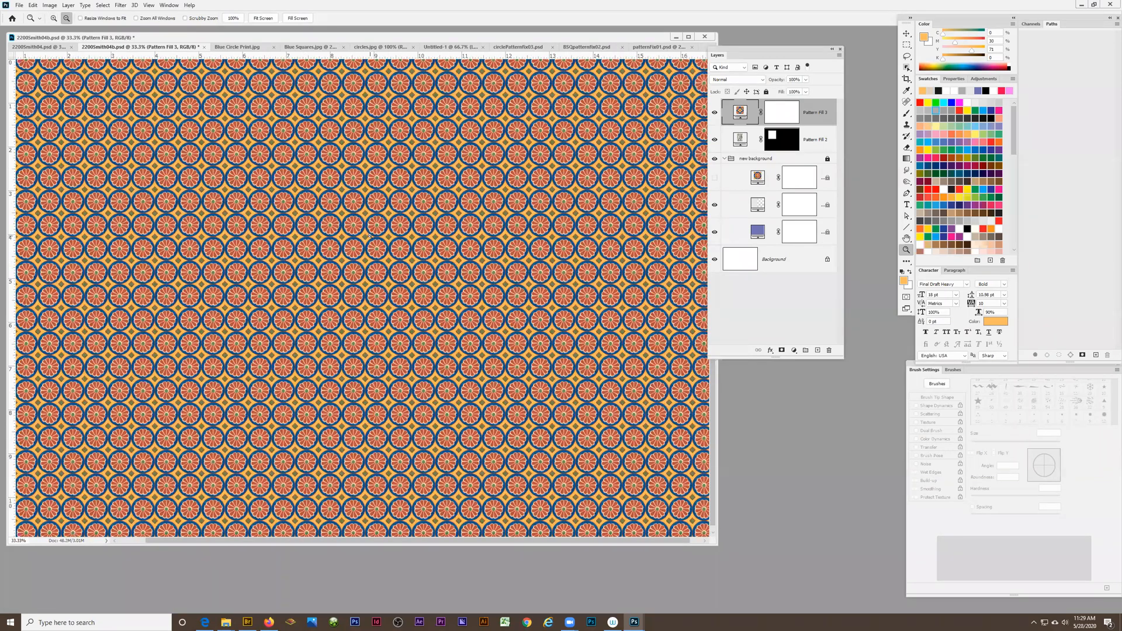
left_click(388, 268, "alt")
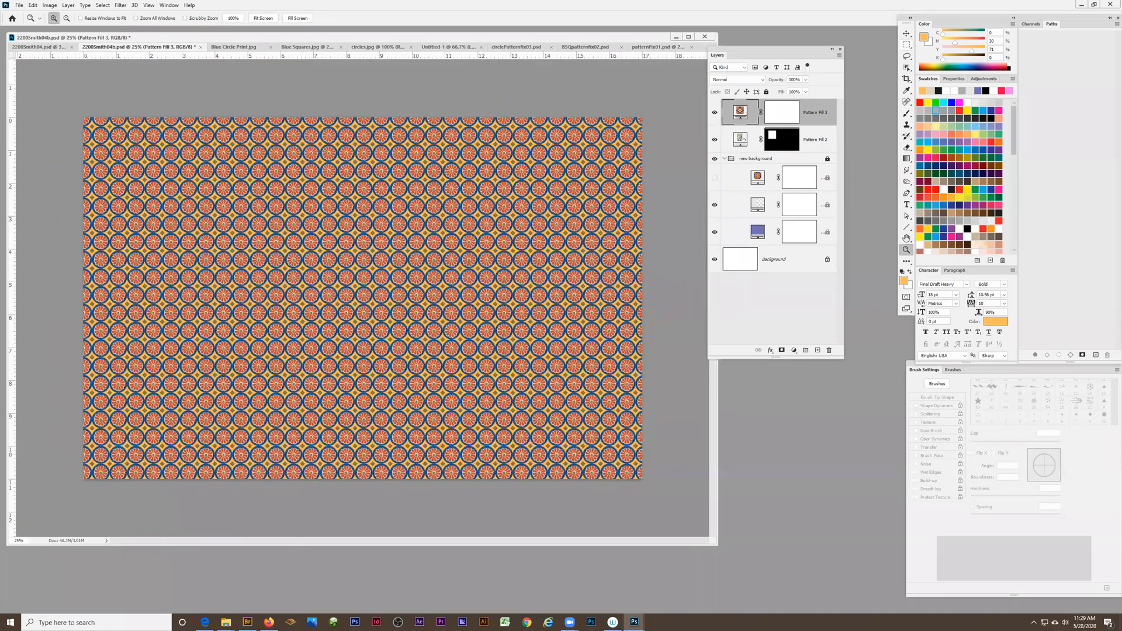
left_click(97, 313)
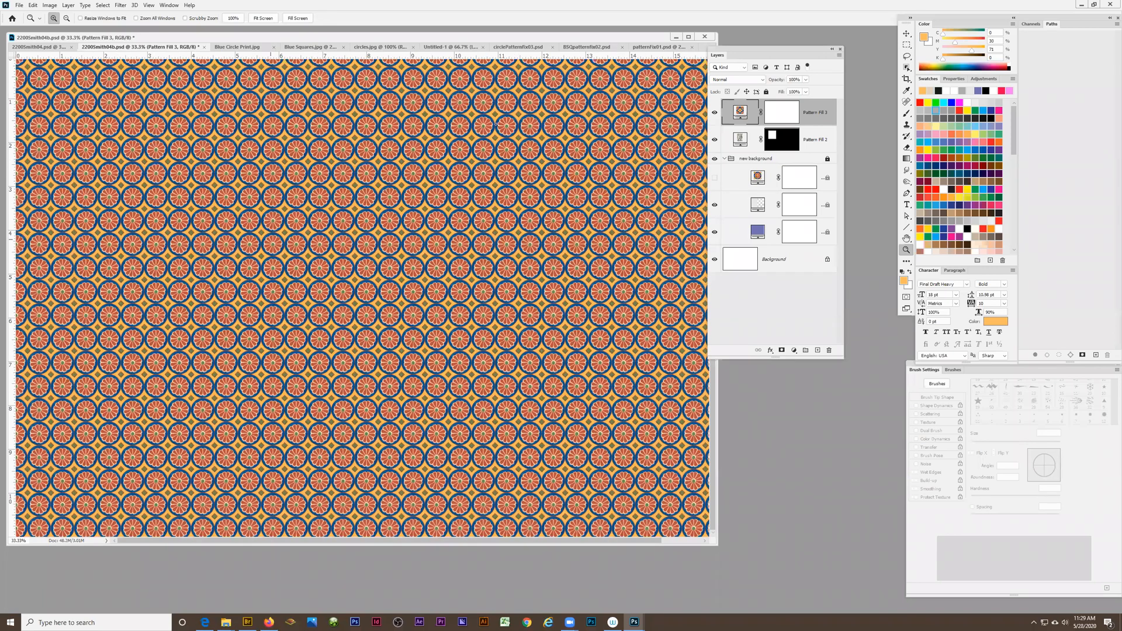
Marquee-select a square about 4 inches wide overlapping the floral swatch's lower-left area, and delete the circle pattern fill's blank layer mask
left_click(906, 45)
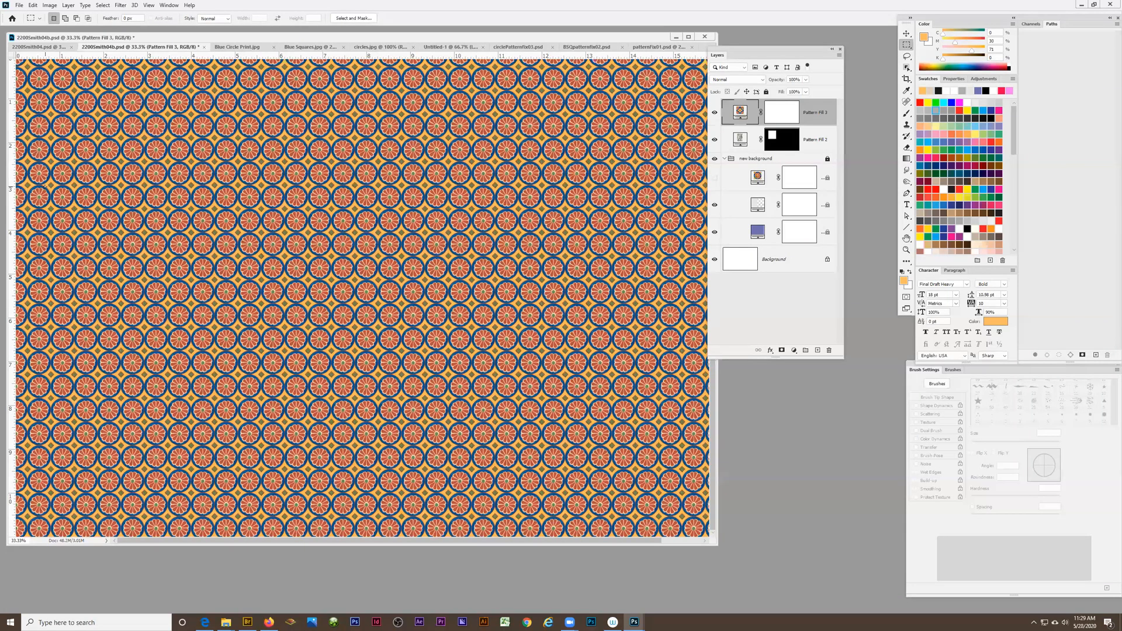
left_click_drag(67, 254, 119, 272)
left_click_drag(109, 220, 115, 237)
left_click_drag(165, 334, 171, 344)
left_click_drag(782, 112, 830, 351)
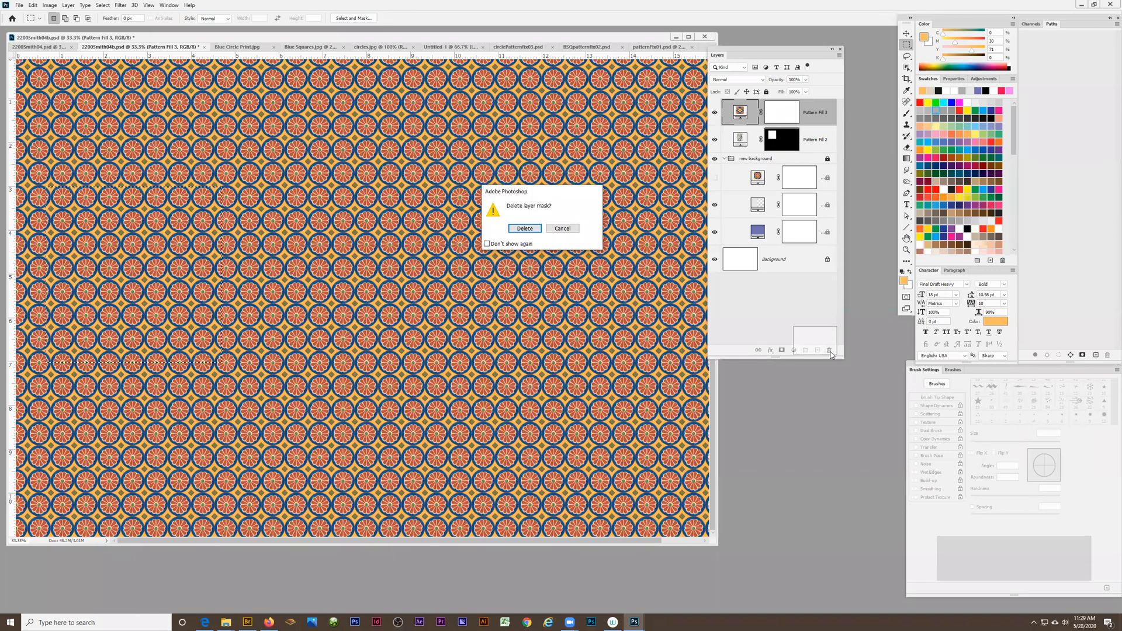
left_click(524, 228)
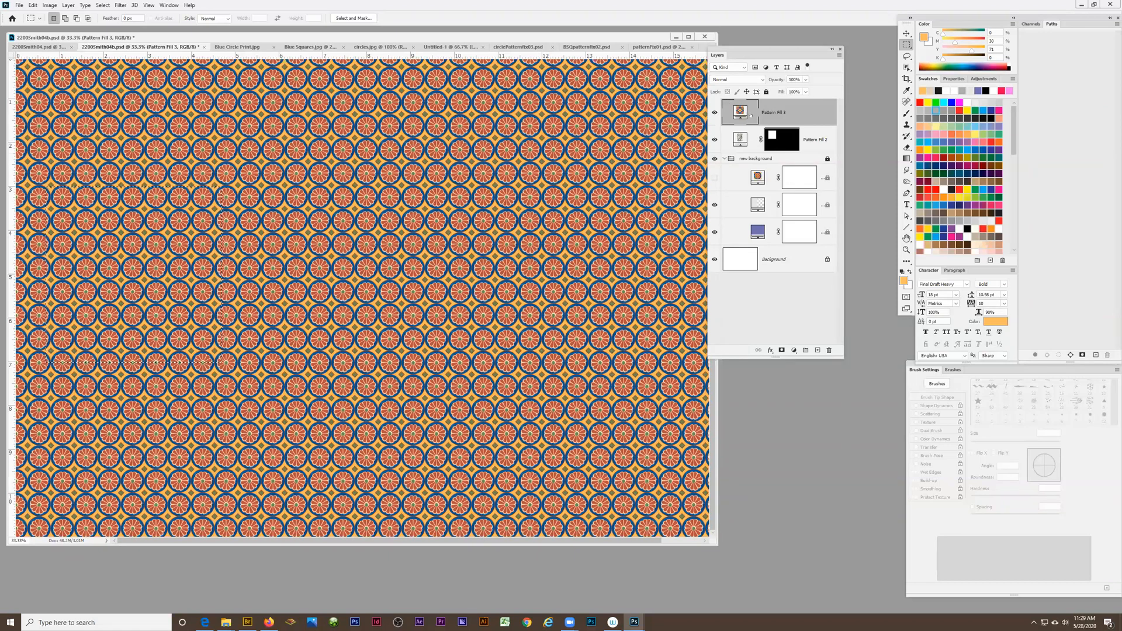
Try masking the circle pattern fill to the selected square, and remove that new mask
left_click(782, 351)
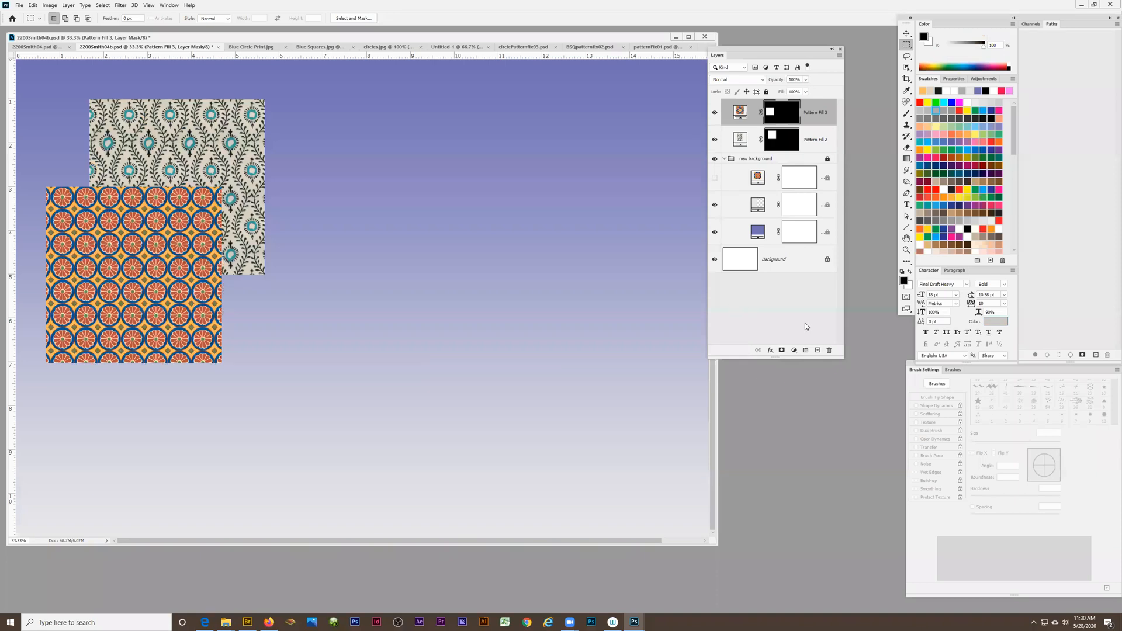
left_click(828, 350)
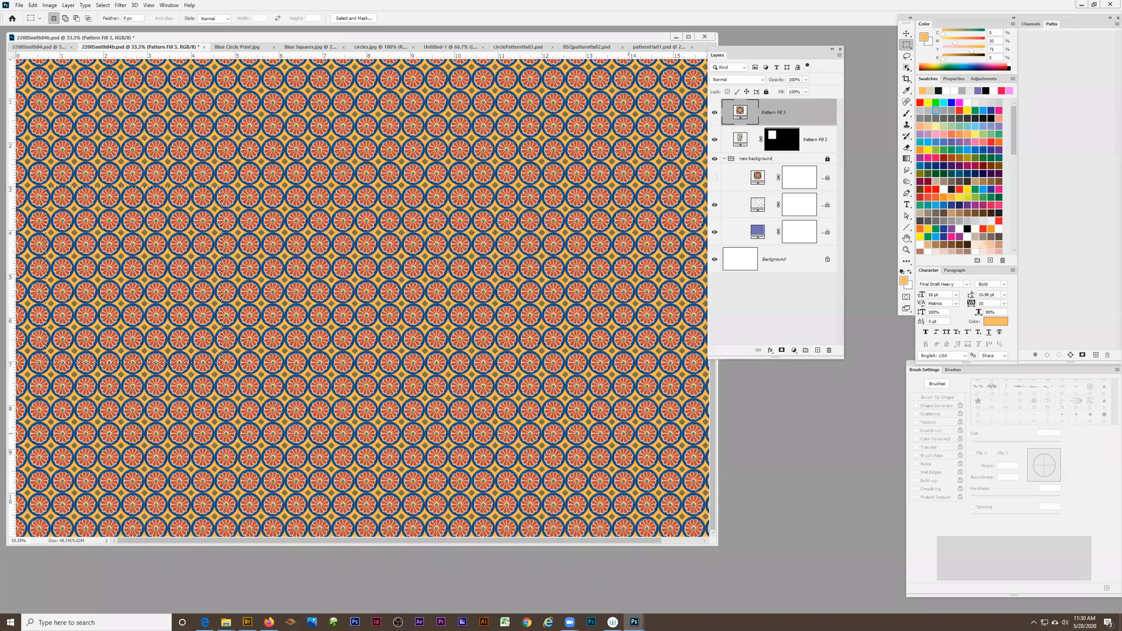
Clear any remaining selection and hide the circle pattern fill layer, with the Move tool active
key("ctrl+d")
left_click(714, 112)
key("v")
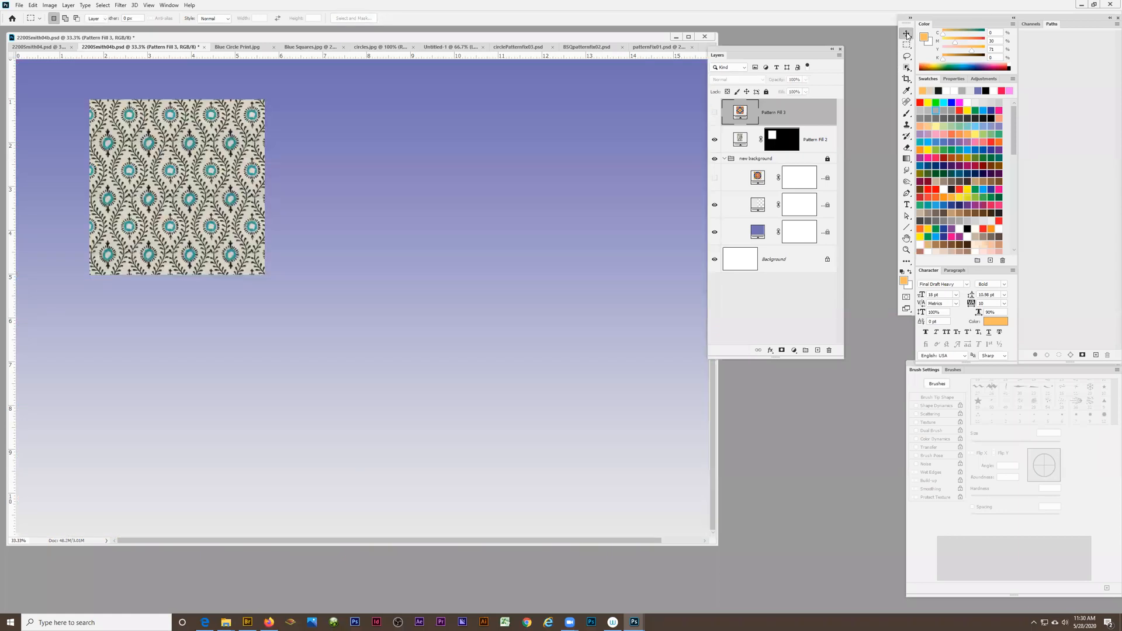
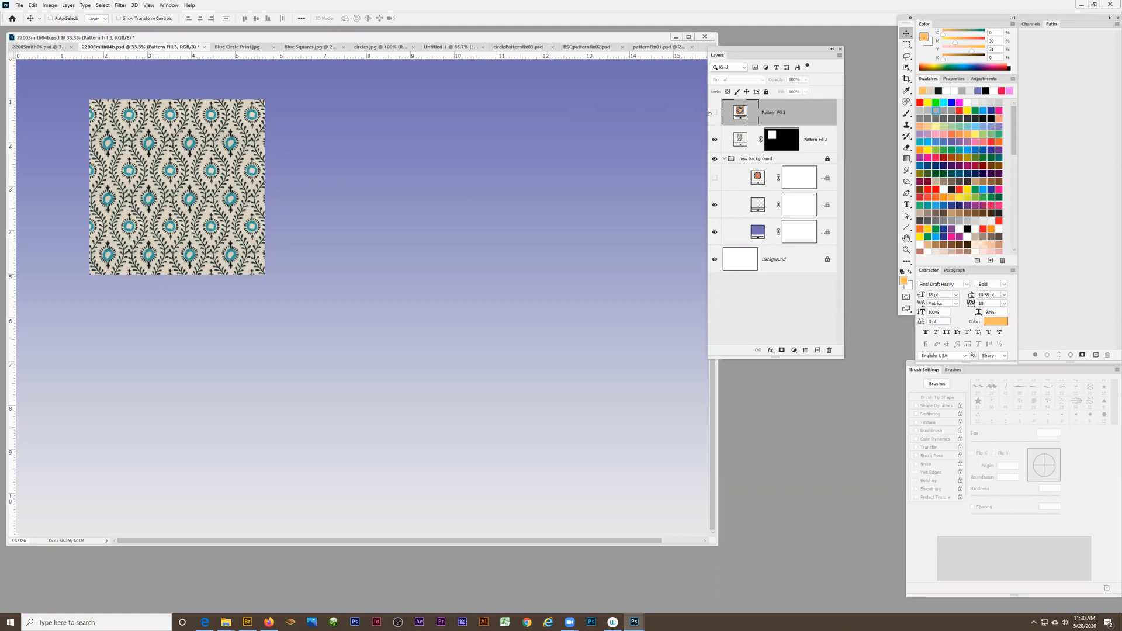
Copy the floral fill's square layer mask onto the circle pattern fill and make the circle pattern fill visible
left_click(714, 113)
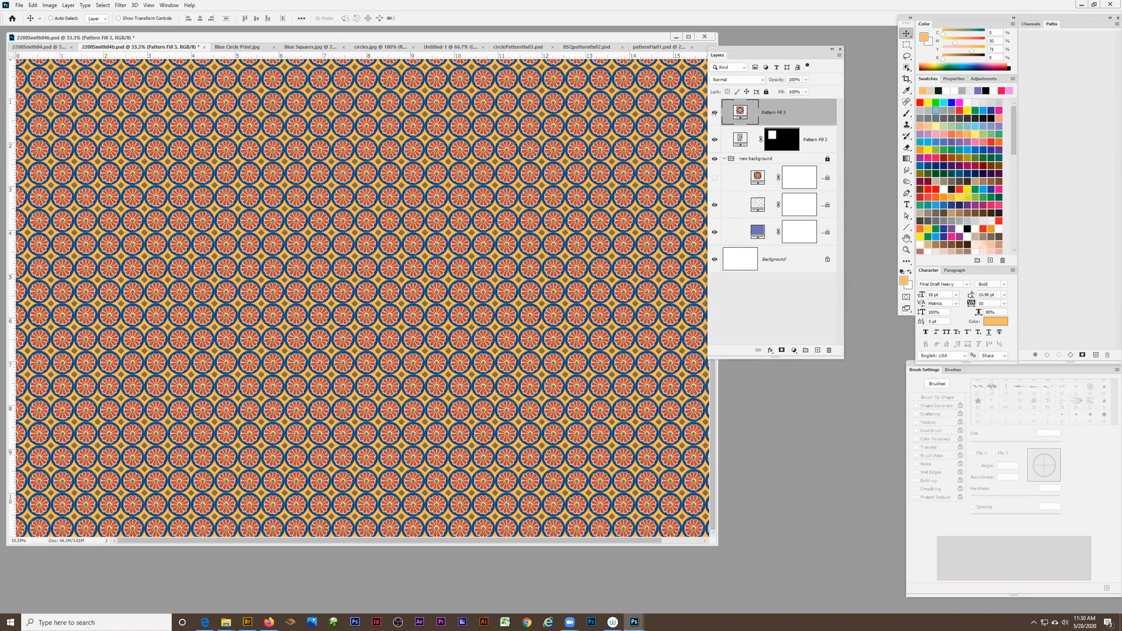
left_click(714, 113)
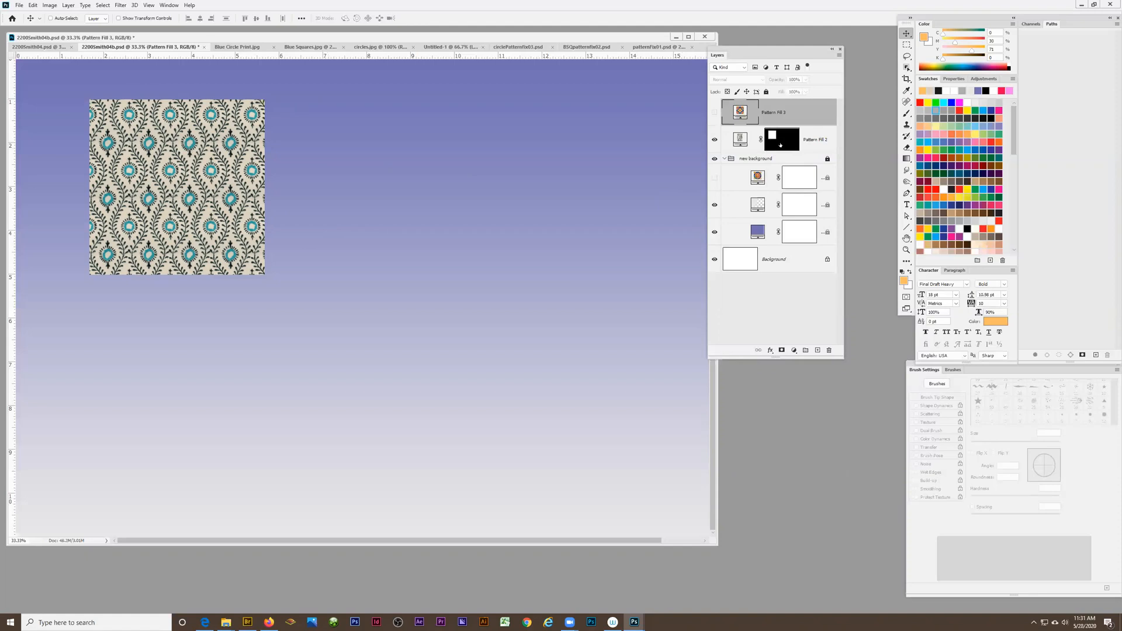
left_click(780, 144)
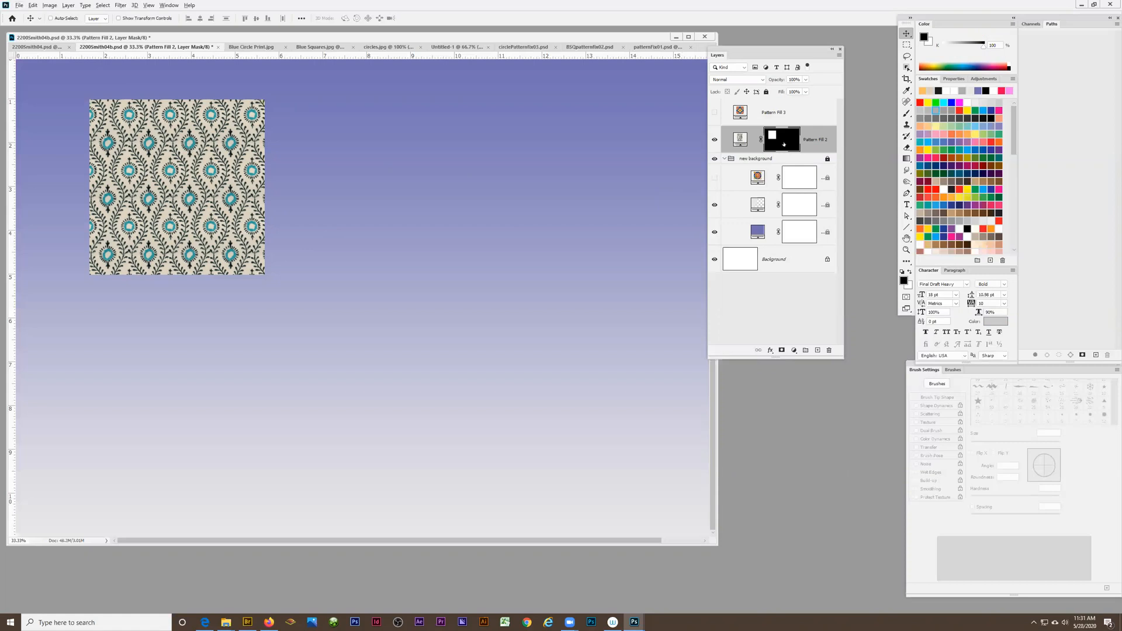
left_click_drag(784, 134, 781, 115)
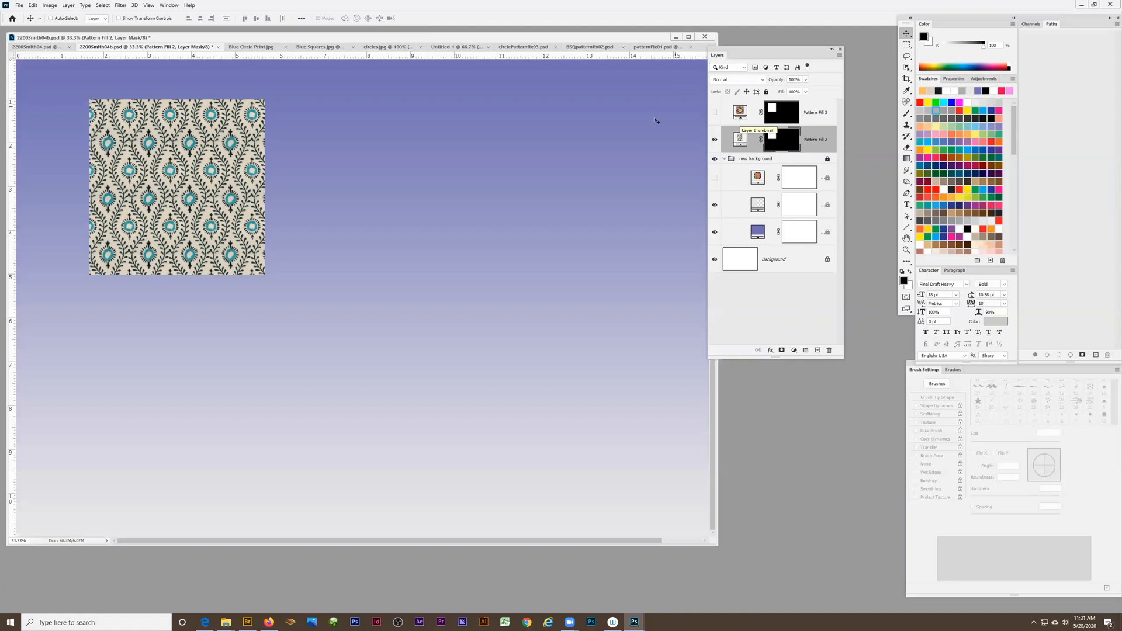
left_click(714, 112)
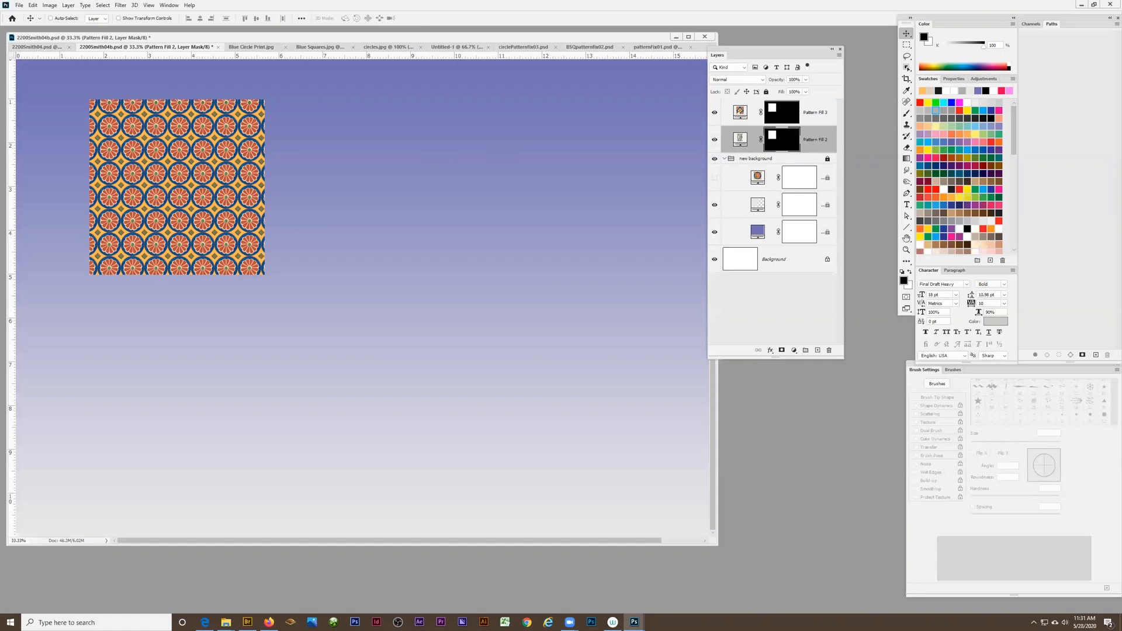
Move the masked circle pattern swatch about 5 inches to the right, beside the floral swatch
left_click(741, 111)
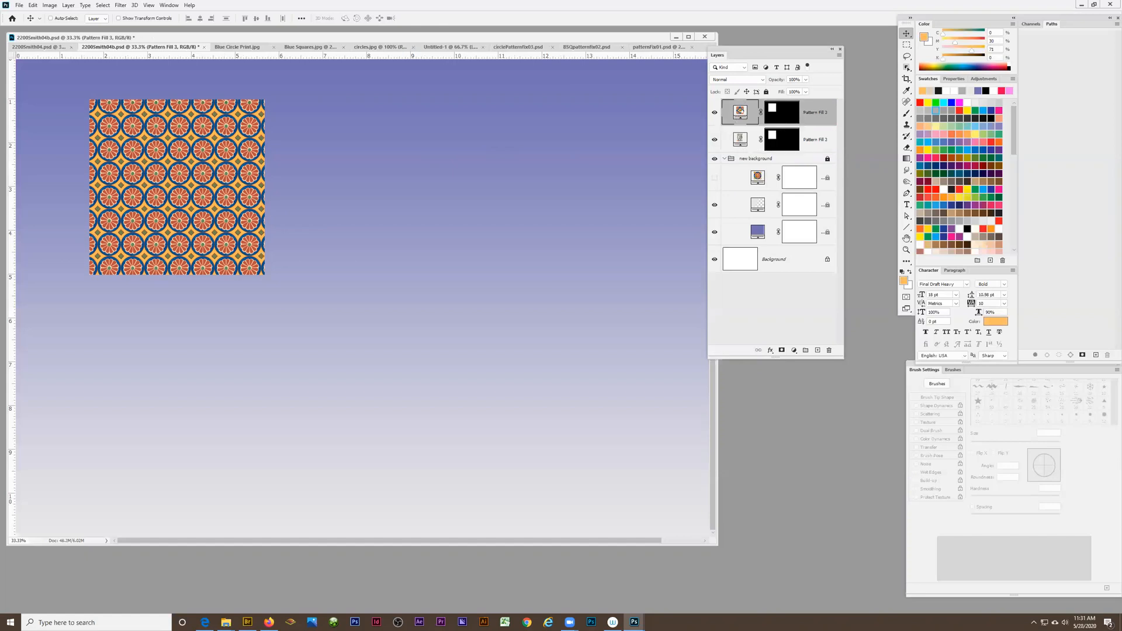
left_click_drag(160, 190, 370, 193)
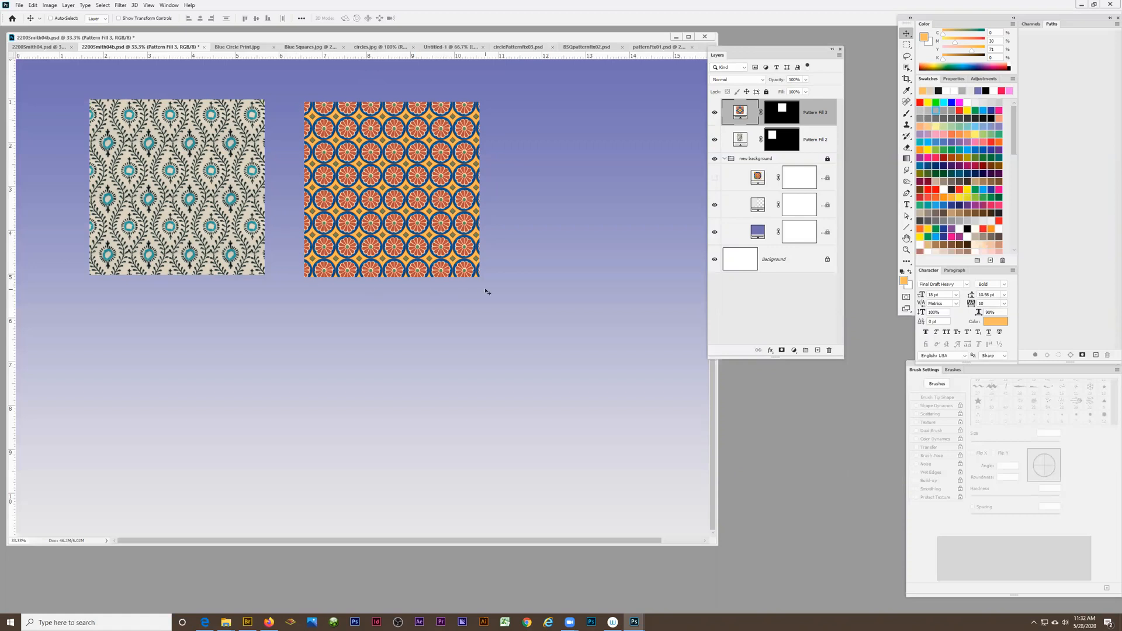
key("z")
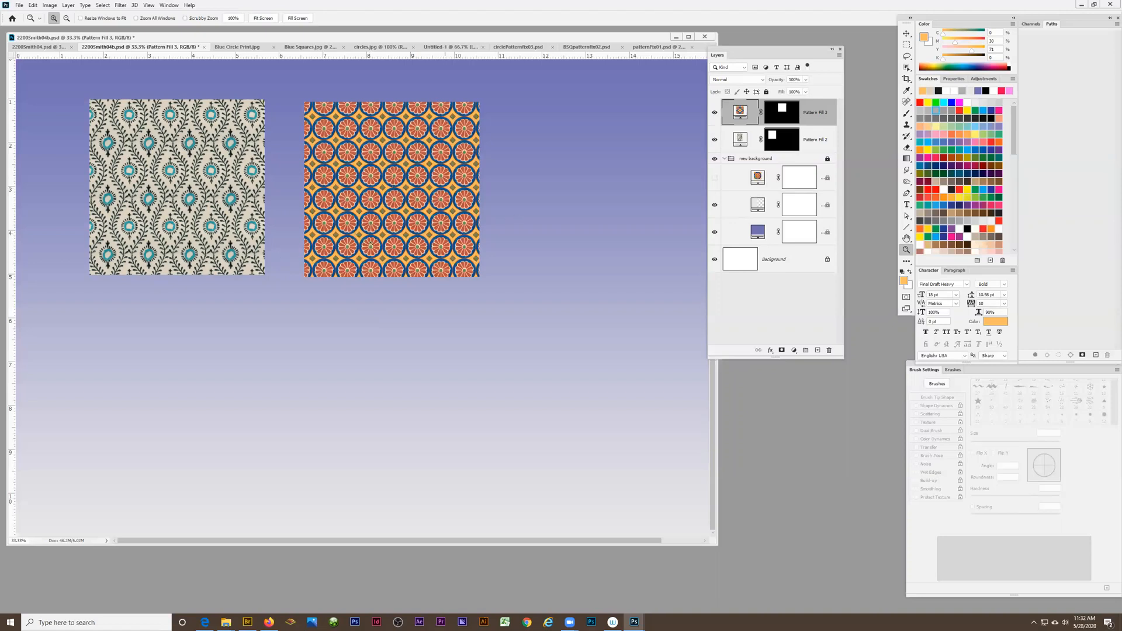
left_click(371, 244, "alt")
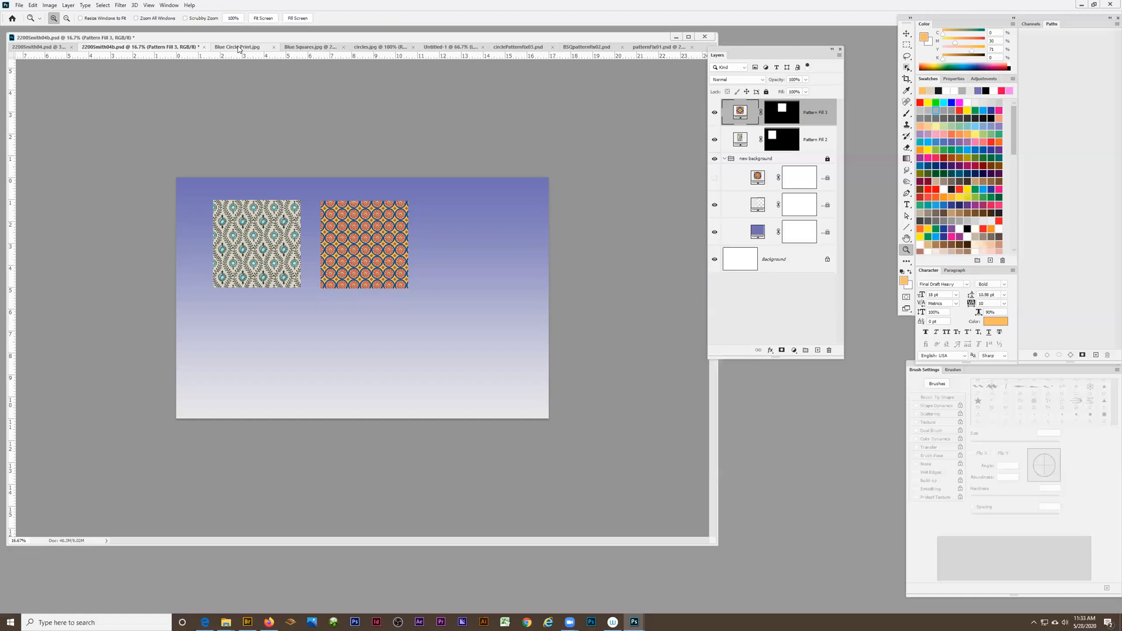
Review the open circle, blue squares and floral tile documents and the earlier background composition, returning to the swatch document
left_click(517, 48)
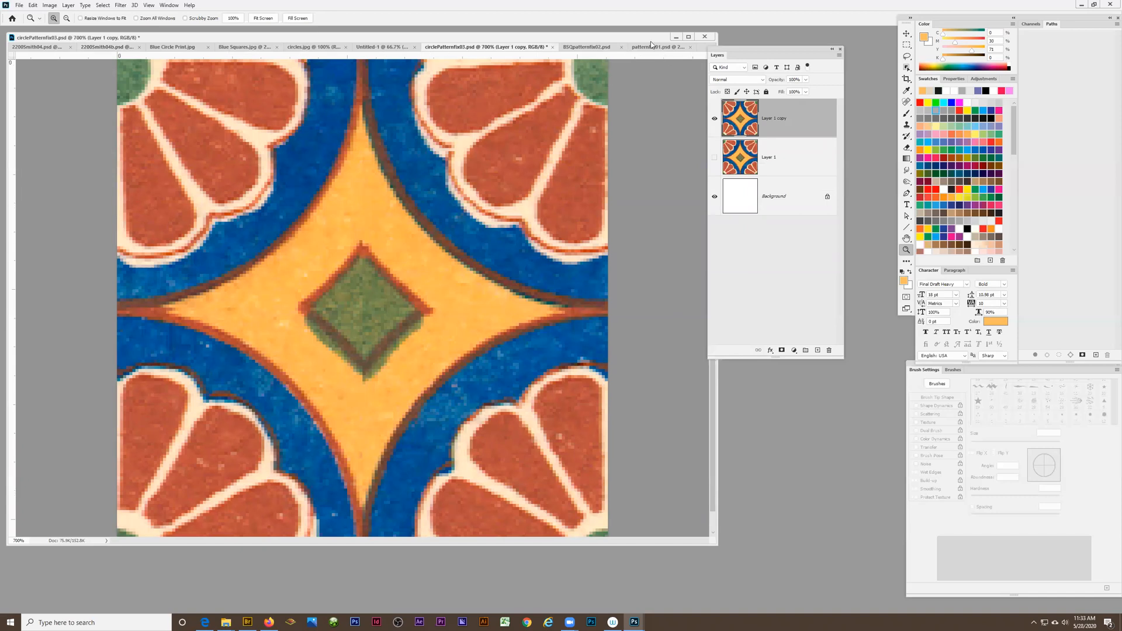
left_click(585, 48)
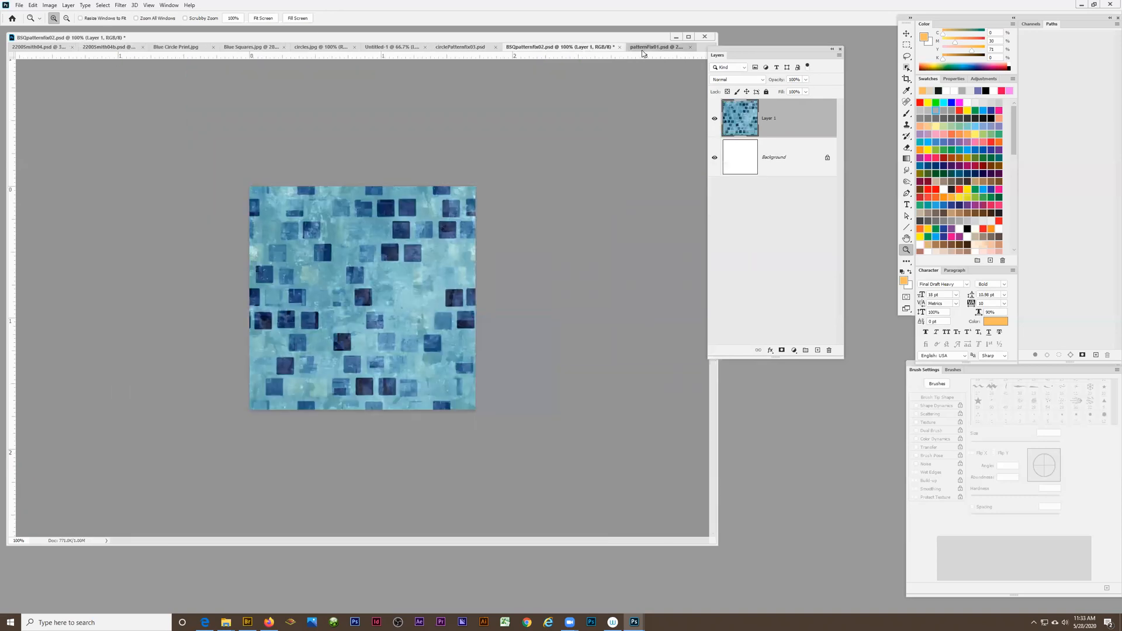
left_click(640, 47)
left_click(363, 278)
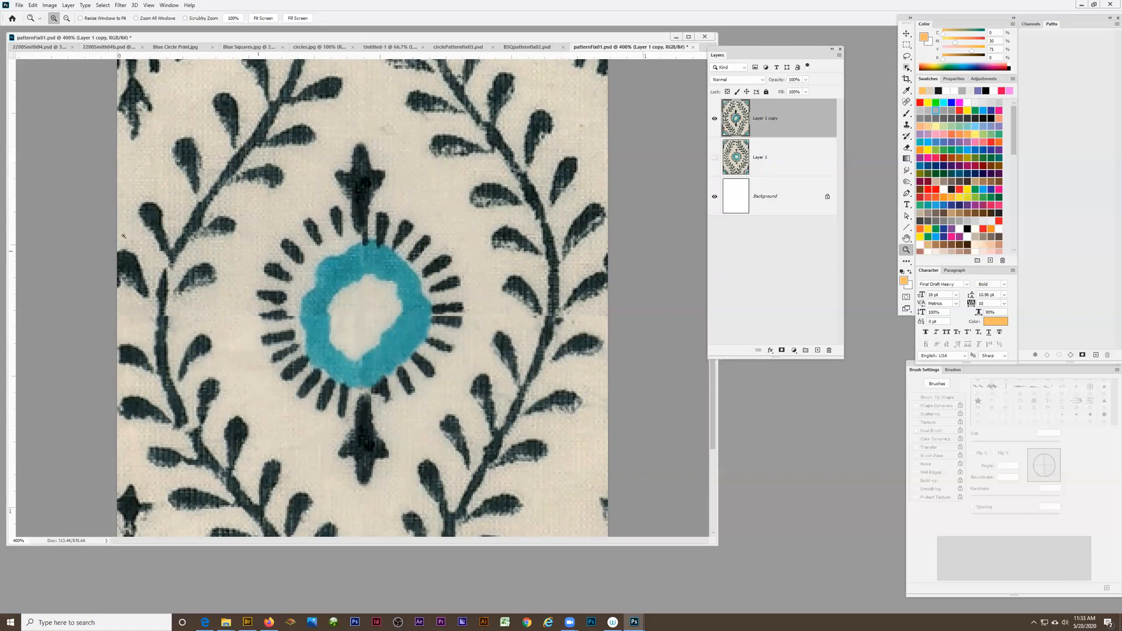
left_click(46, 47)
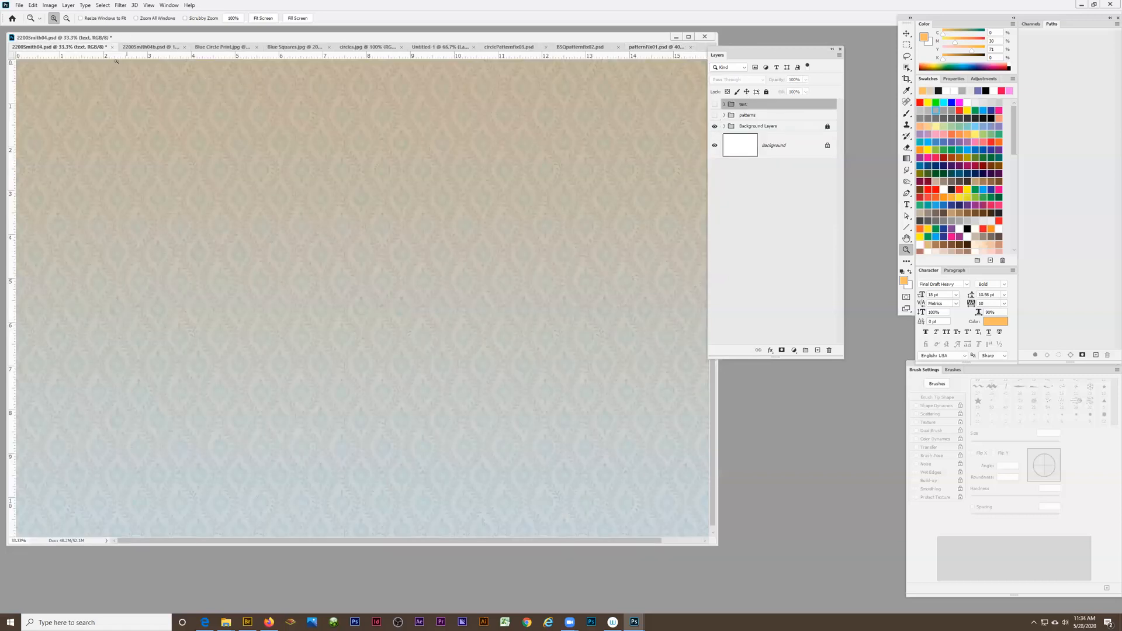
left_click(147, 48)
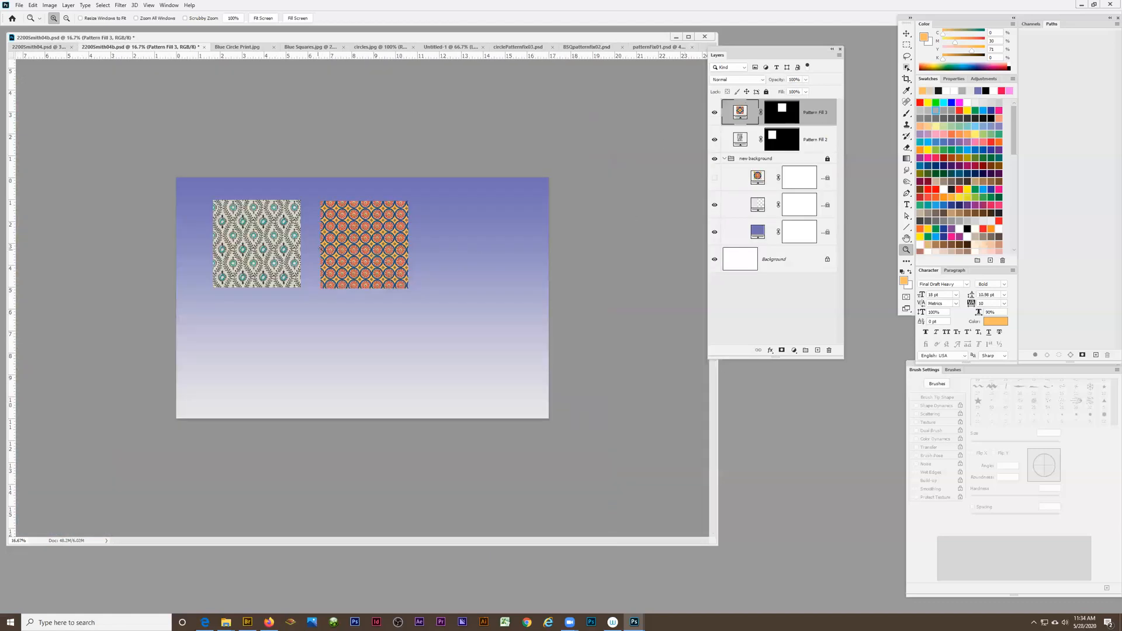
Inspect the circle pattern swatch at pixel level and at its full extent
left_click(369, 260)
left_click(262, 261, "alt")
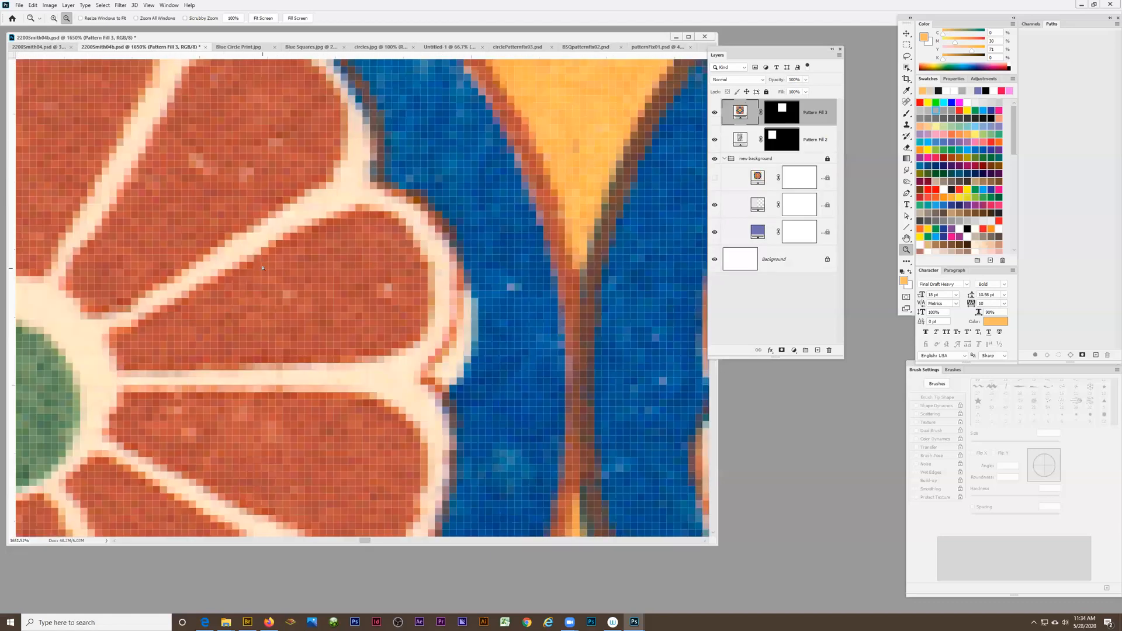
left_click(261, 263, "alt")
left_click(260, 266, "alt")
left_click(259, 270, "alt")
left_click(258, 270, "alt")
left_click(258, 270, "alt")
left_click(258, 270, "alt")
left_click(257, 271, "alt")
left_click(216, 284, "alt")
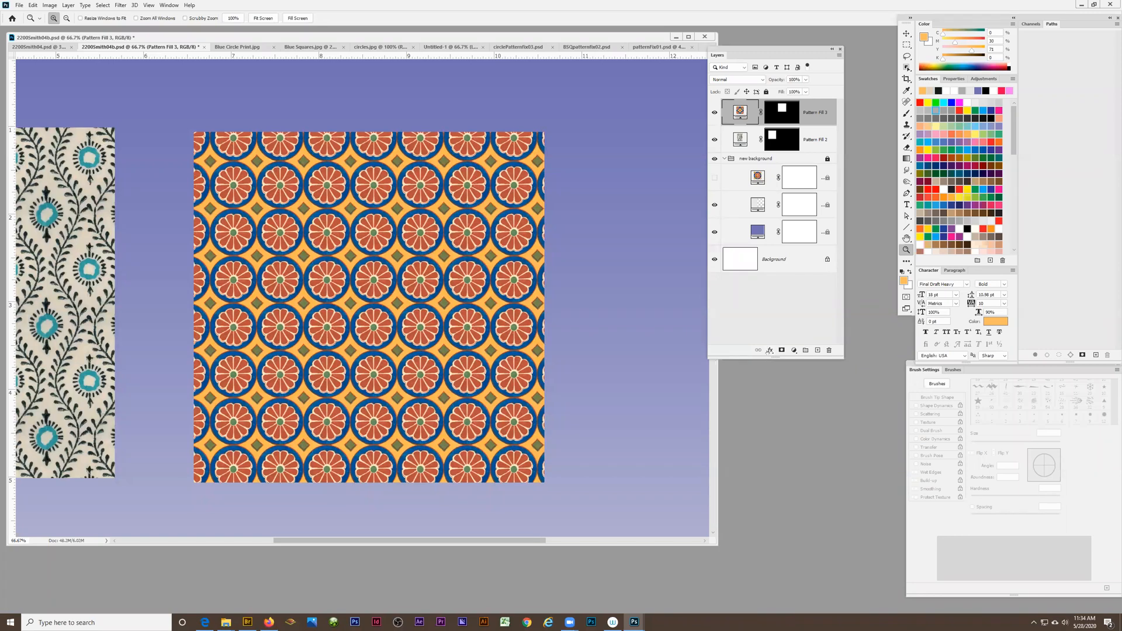
Add a Stroke layer effect to the circle pattern swatch and set its color to black (000000)
left_click(770, 350)
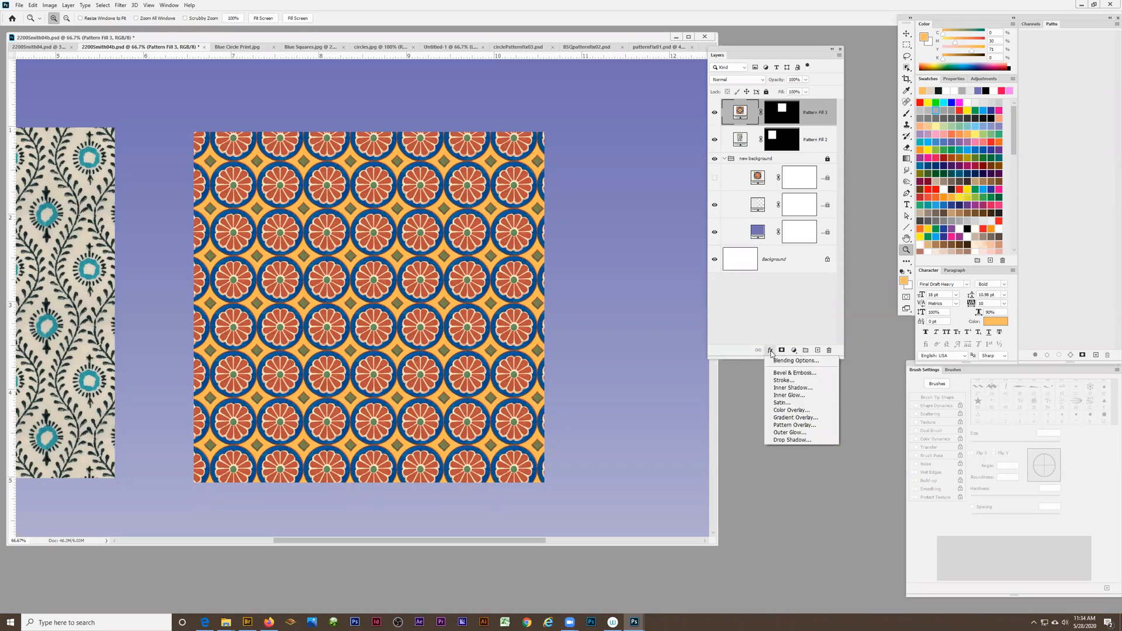
left_click(782, 381)
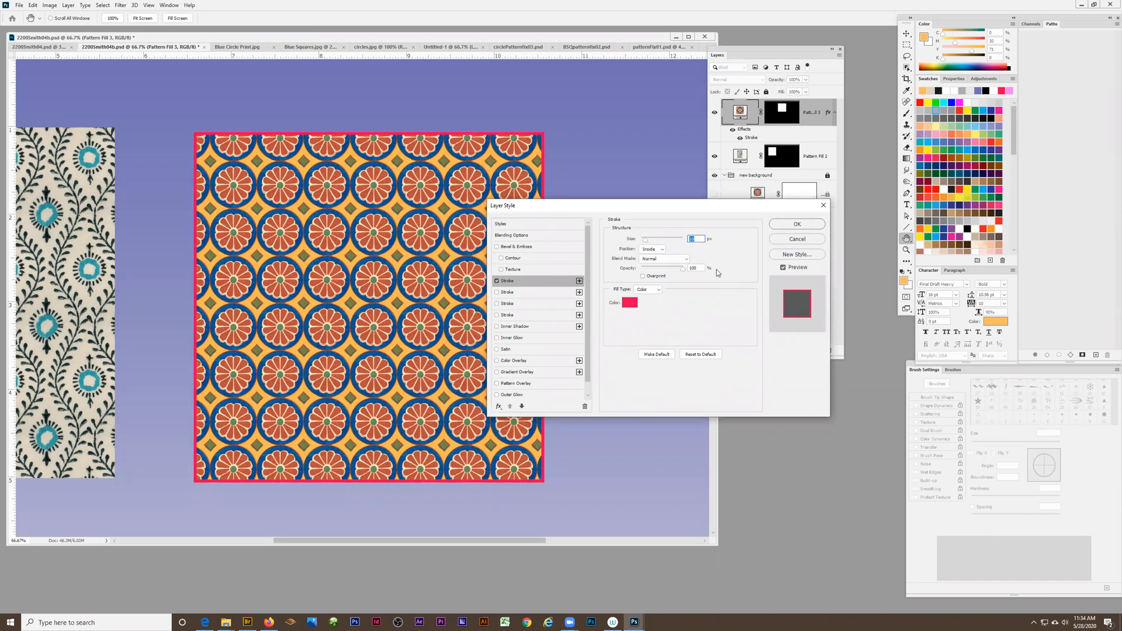
left_click(630, 303)
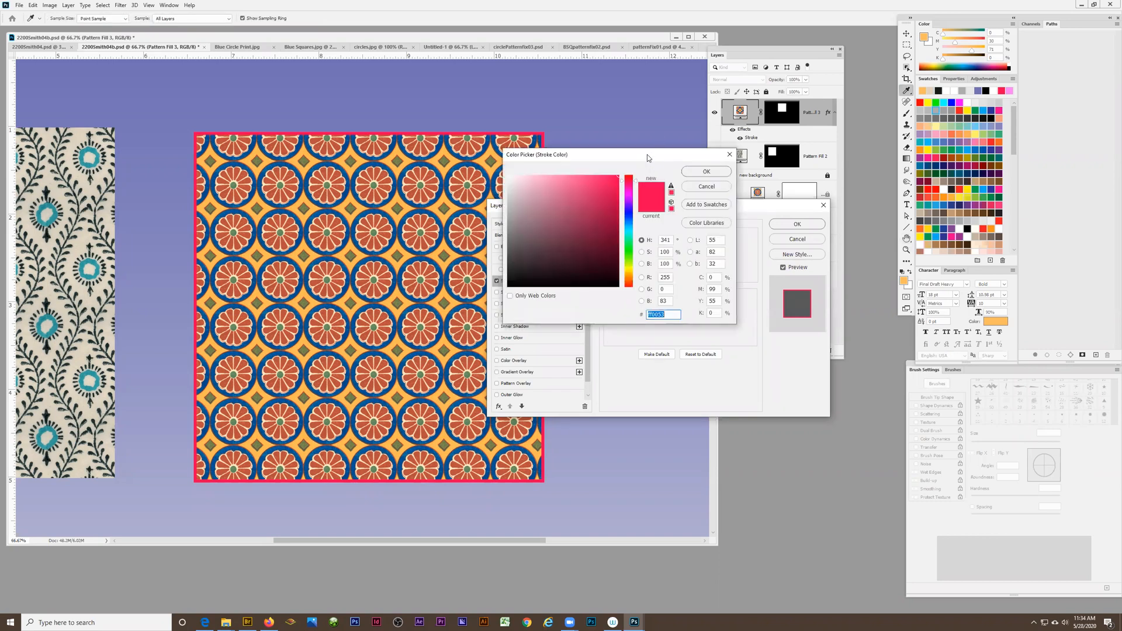
left_click_drag(647, 154, 360, 180)
type("000000")
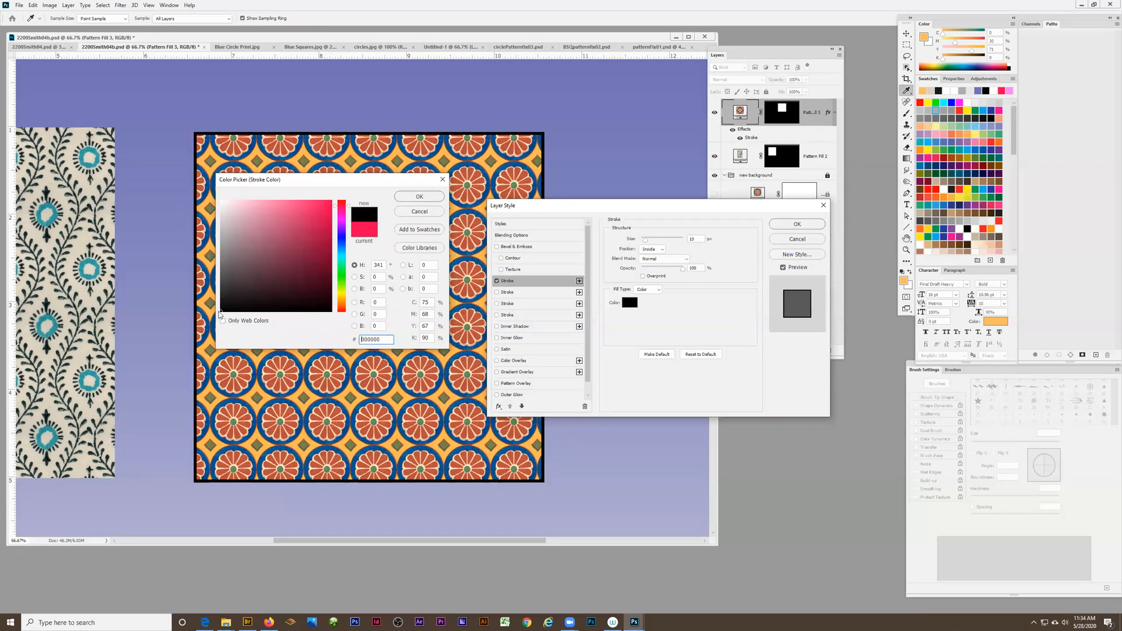
mouse_move(221, 310)
left_mouse_down()
mouse_move(199, 189)
mouse_move(234, 271)
mouse_move(221, 311)
left_mouse_up()
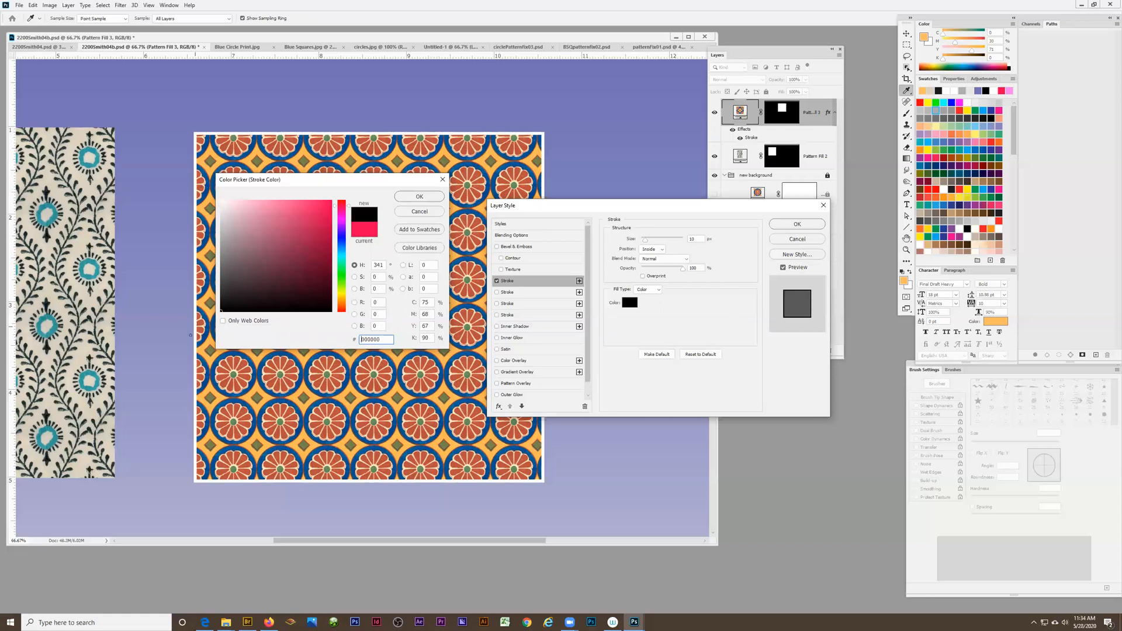
left_click(418, 198)
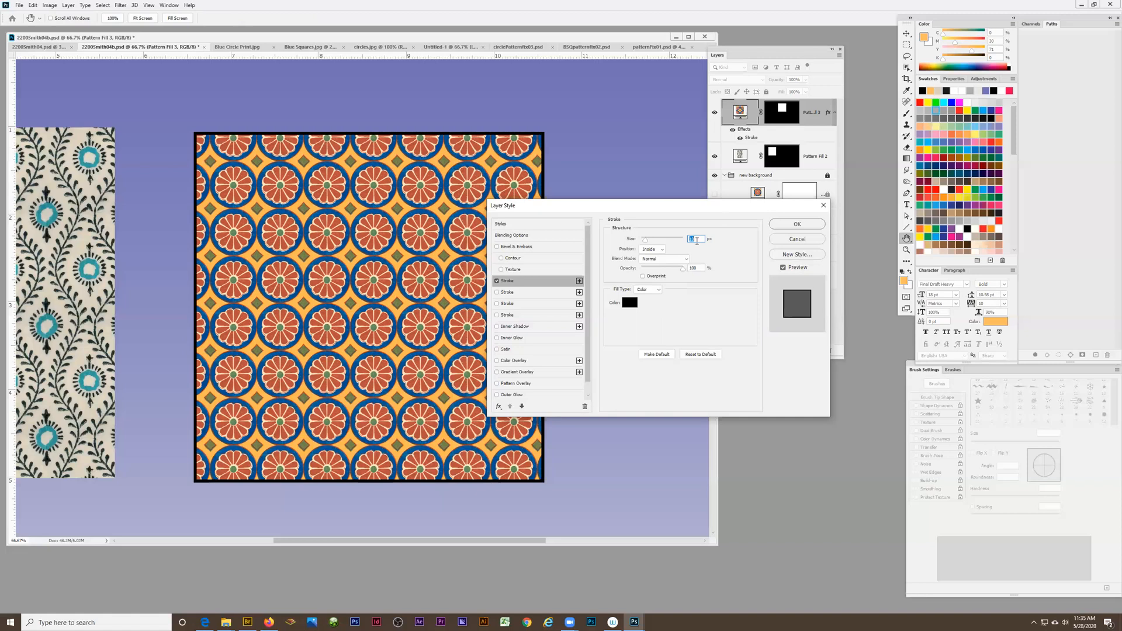
Try a 1 px stroke around the circle pattern swatch and increase its thickness gradually
type("1")
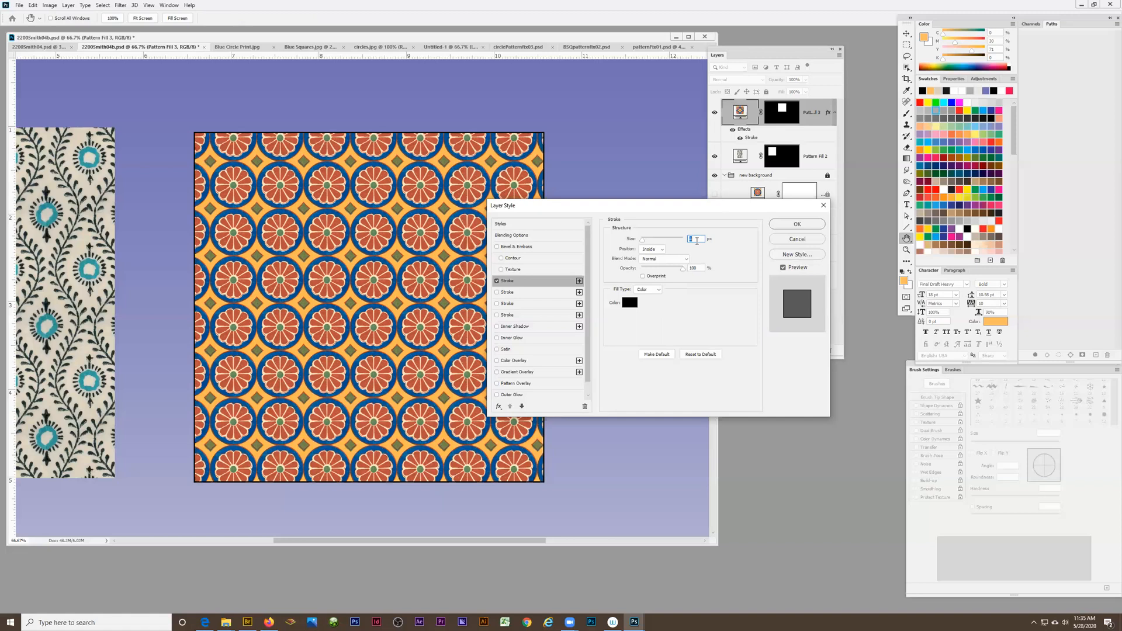
key("Up")
key("Up")
key("Up")
key("Up")
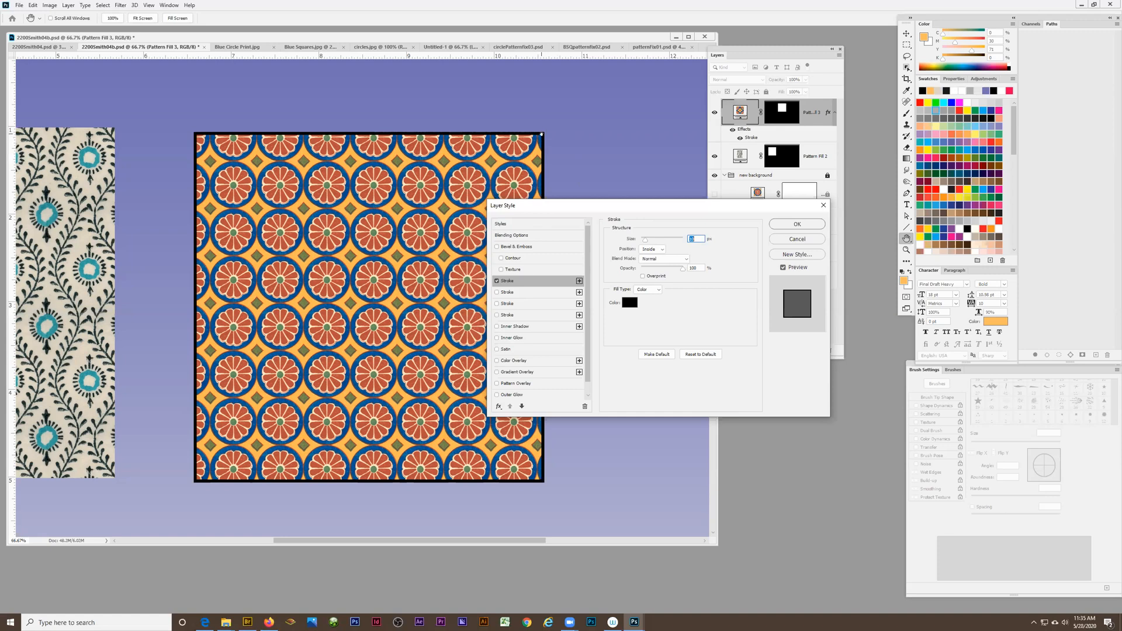
Try the stroke in the Outside position with its size raised to 87 px
left_click(662, 249)
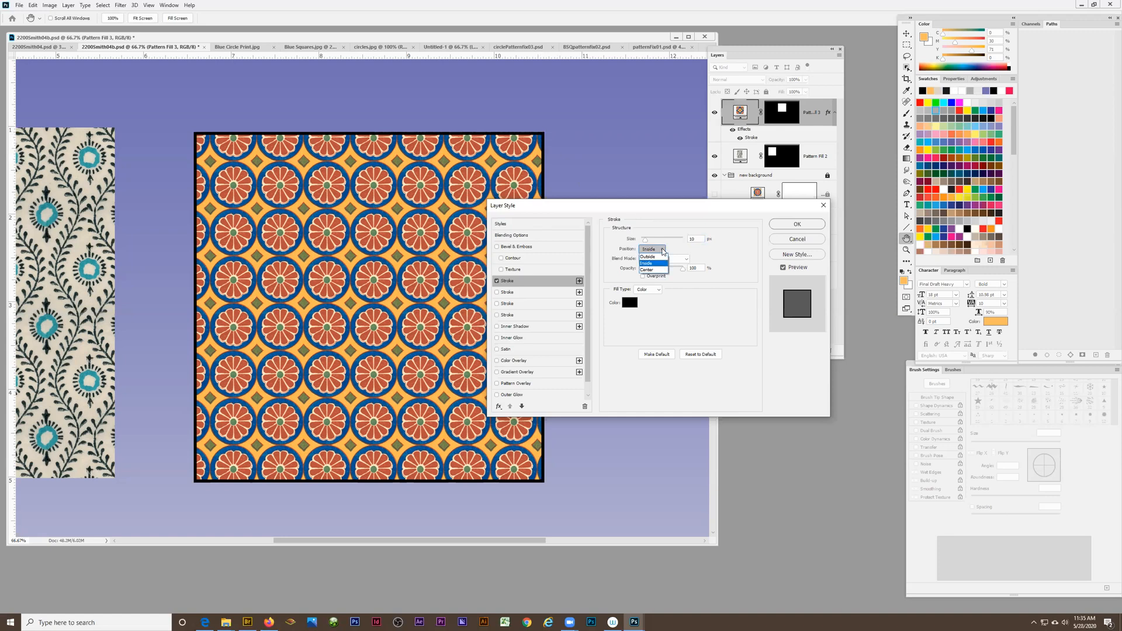
left_click(650, 259)
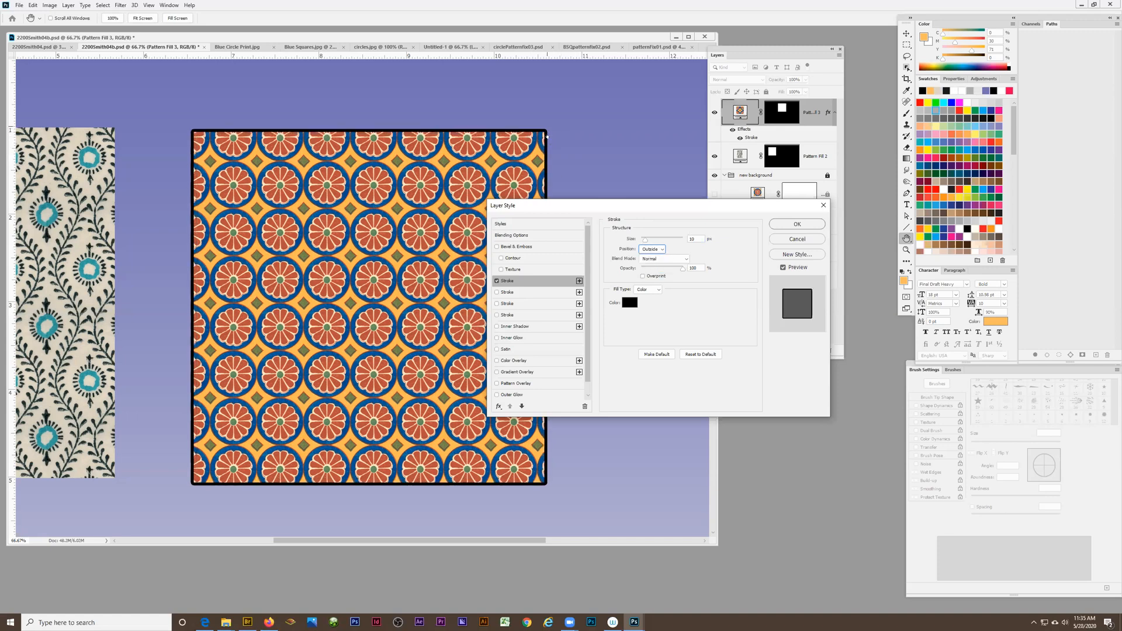
left_click_drag(645, 239, 661, 239)
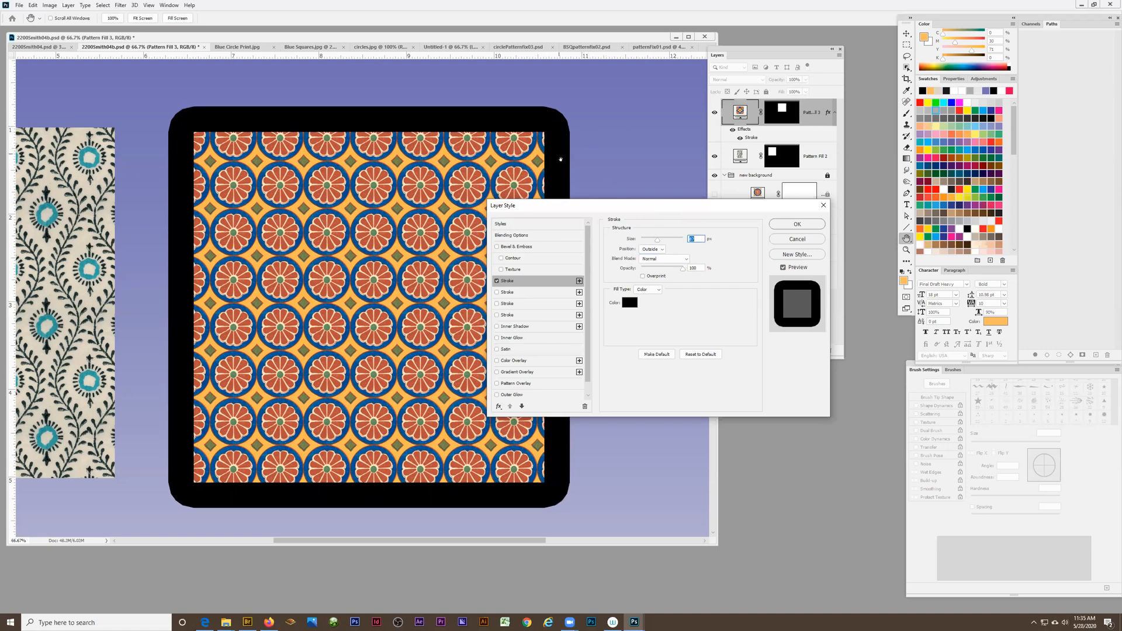
Set the stroke position to Inside and its size to 10 px, and apply the layer style
left_click(652, 249)
left_click(650, 260)
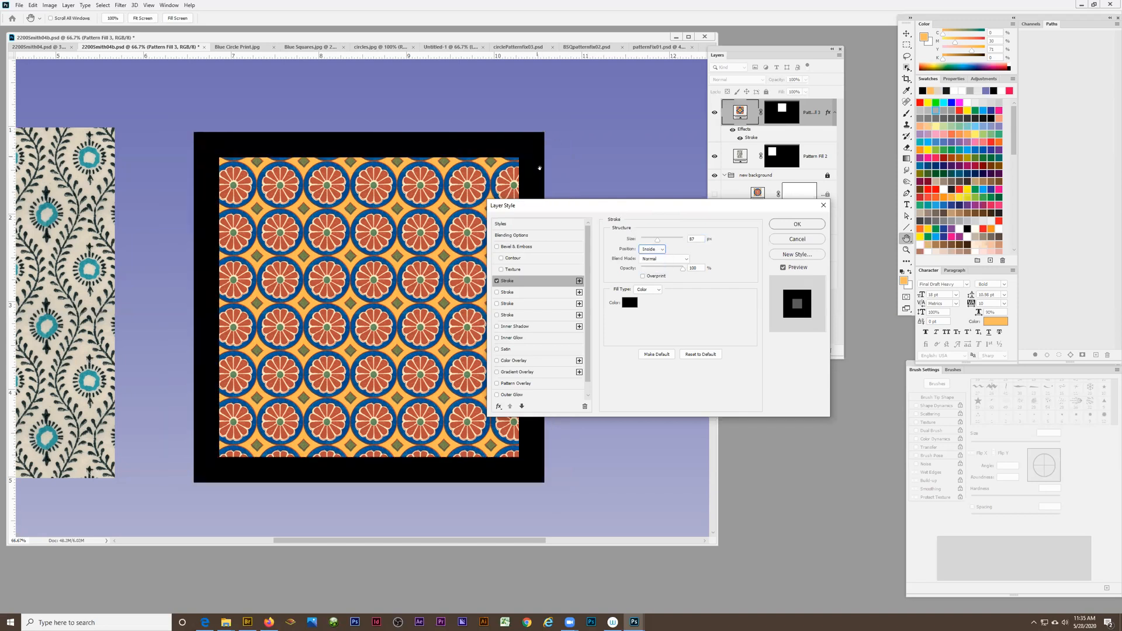
key("shift+Tab")
type("10")
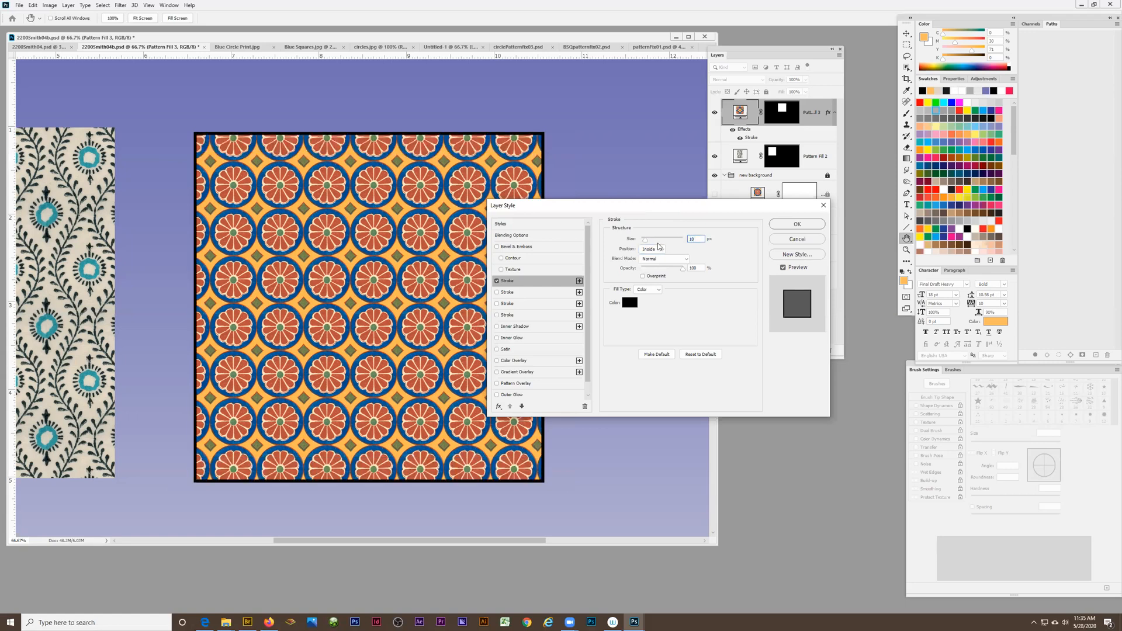
left_click(786, 226)
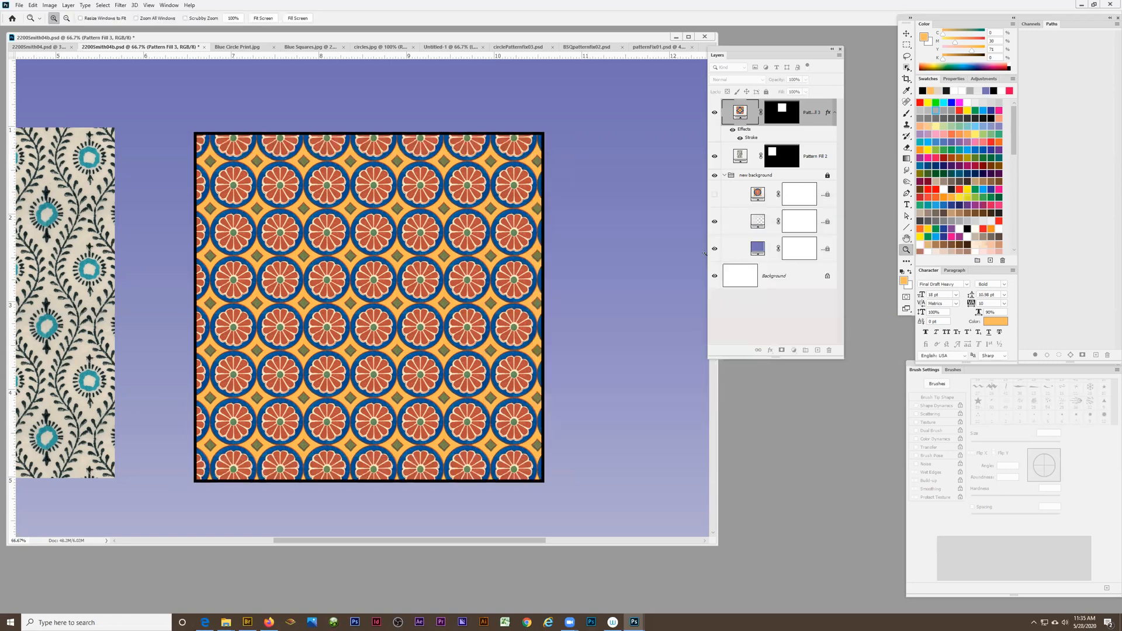
left_click(299, 279, "alt")
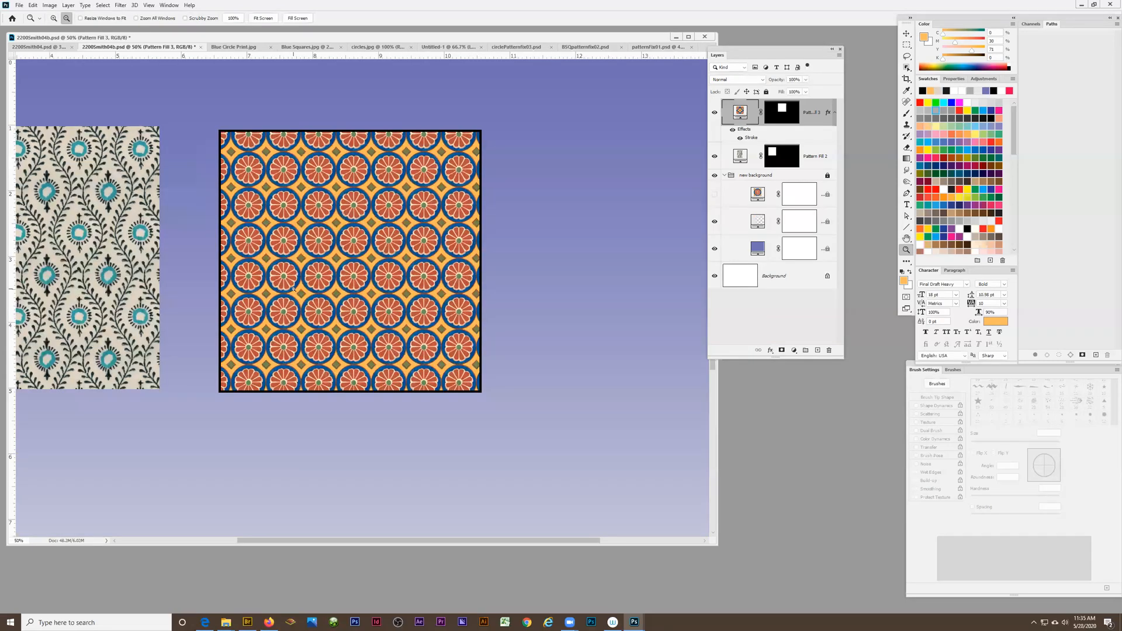
left_click(294, 289, "alt")
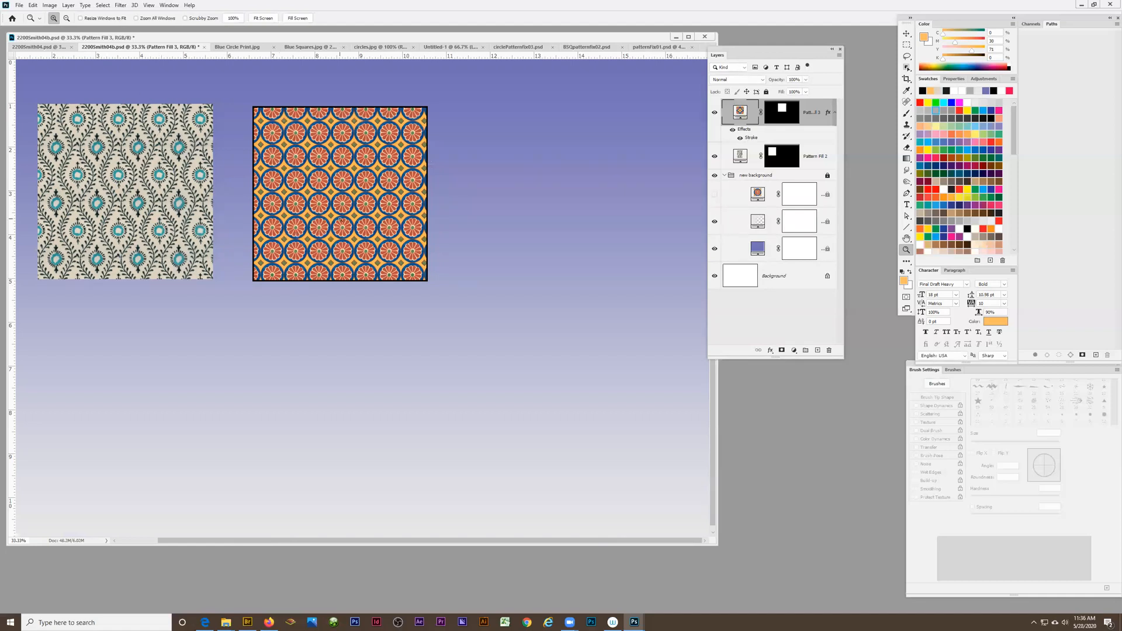
left_click(740, 158)
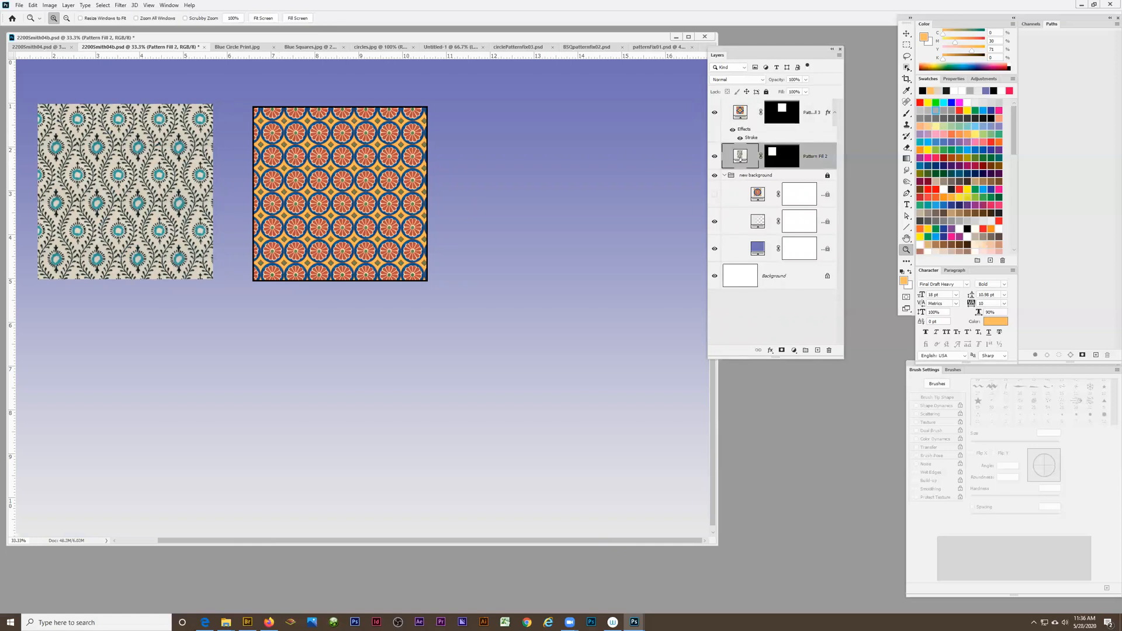
left_click(770, 351)
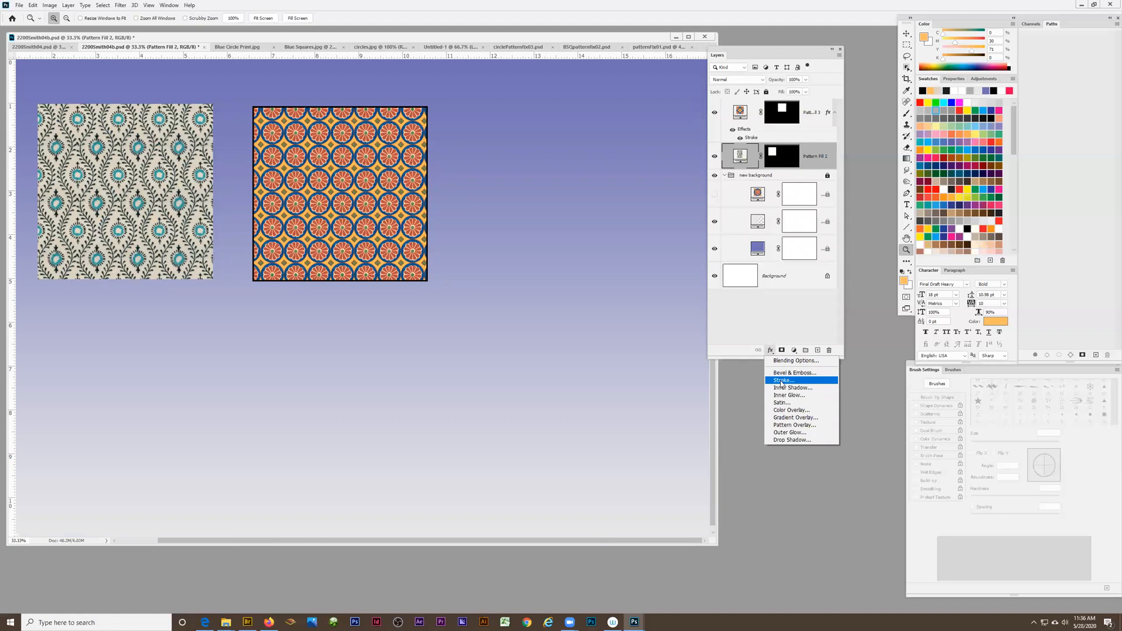
left_click(772, 53)
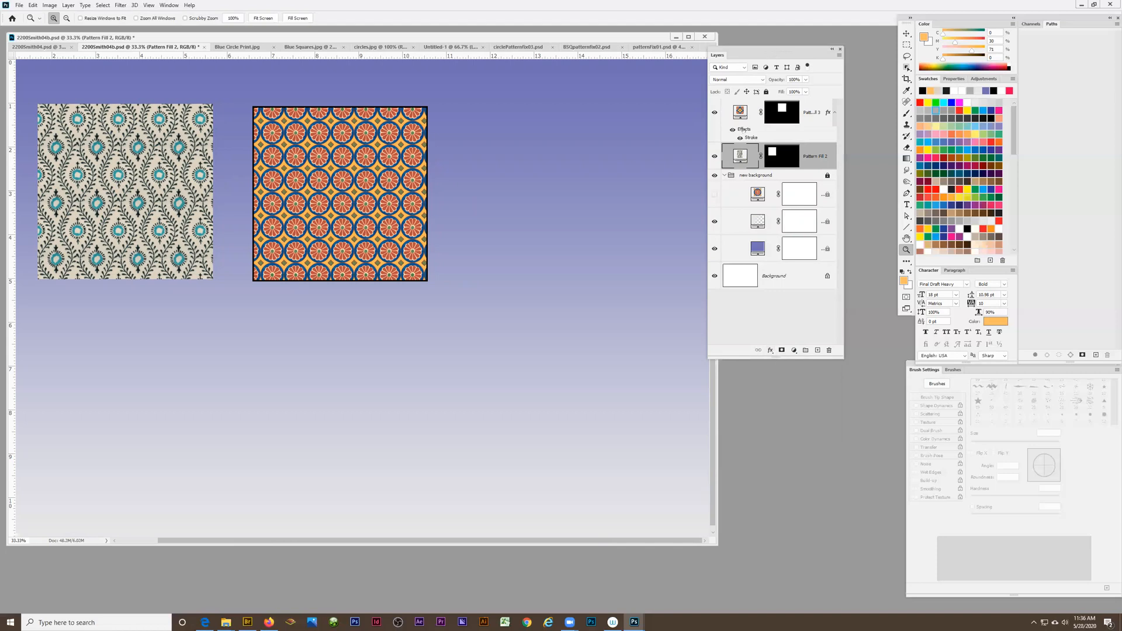
Copy the Stroke effect from the circle pattern layer to the floral pattern layer
left_click(744, 130)
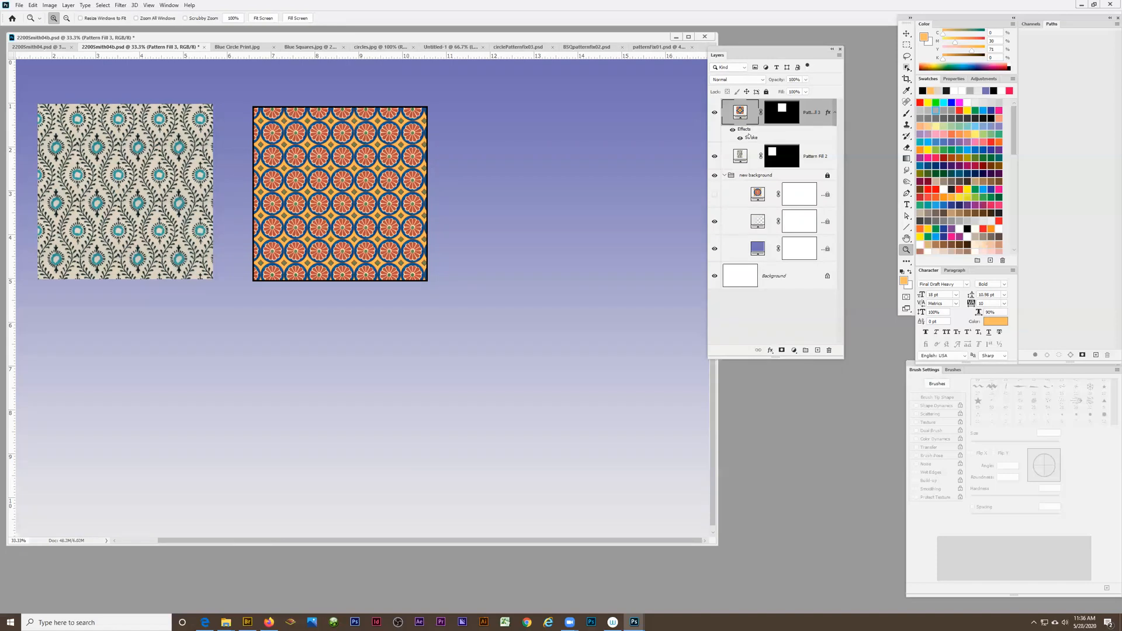
key("alt")
mouse_move(746, 138)
left_mouse_down()
mouse_move(753, 169)
mouse_move(751, 157)
left_mouse_up()
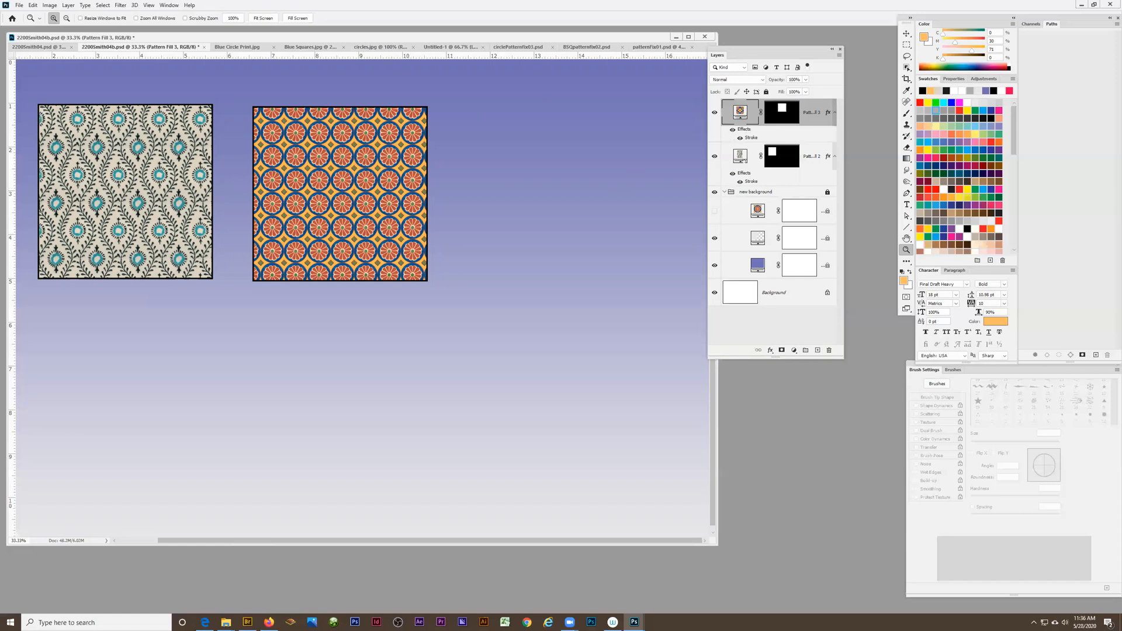
Group the circle and floral pattern layers and name the group "patterns"
left_click(815, 157, "shift")
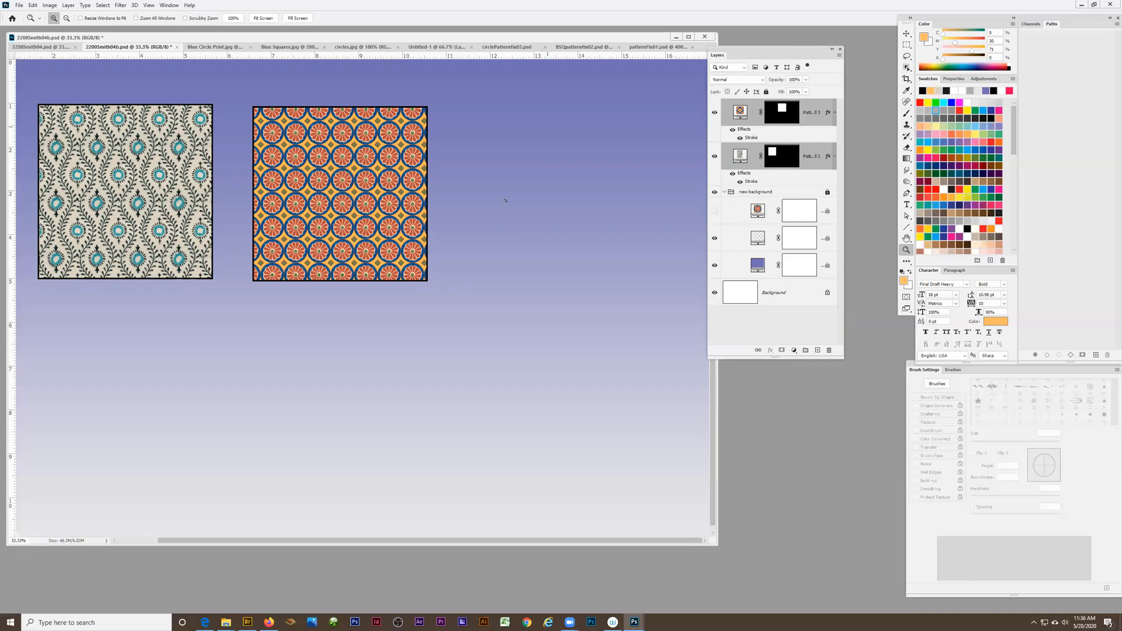
left_click(839, 55)
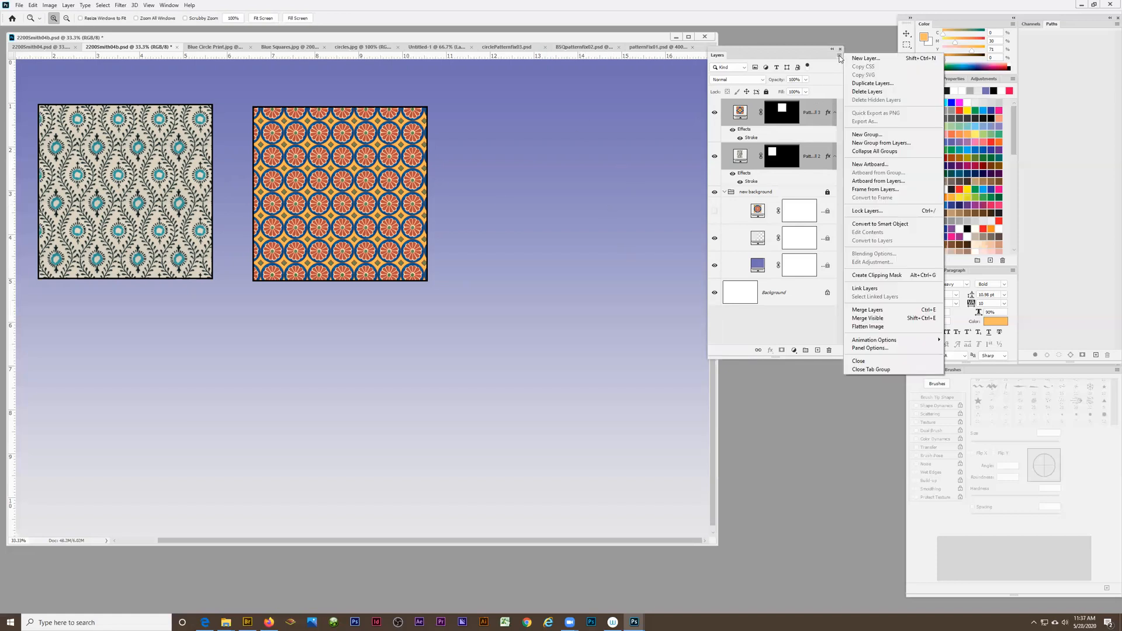
left_click(867, 144)
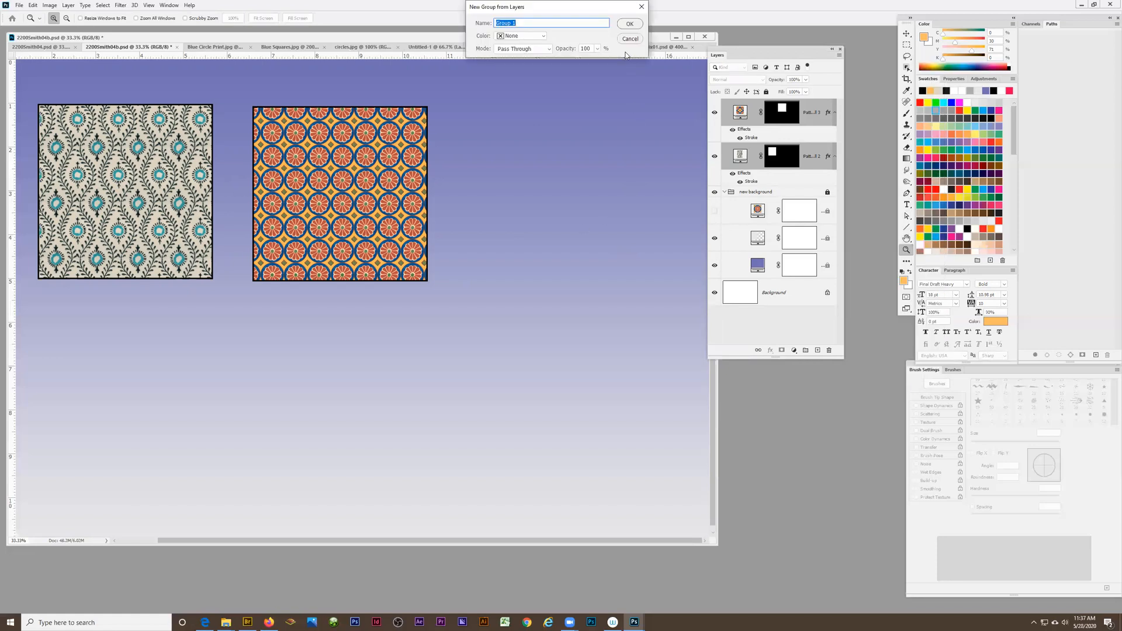
key("Return")
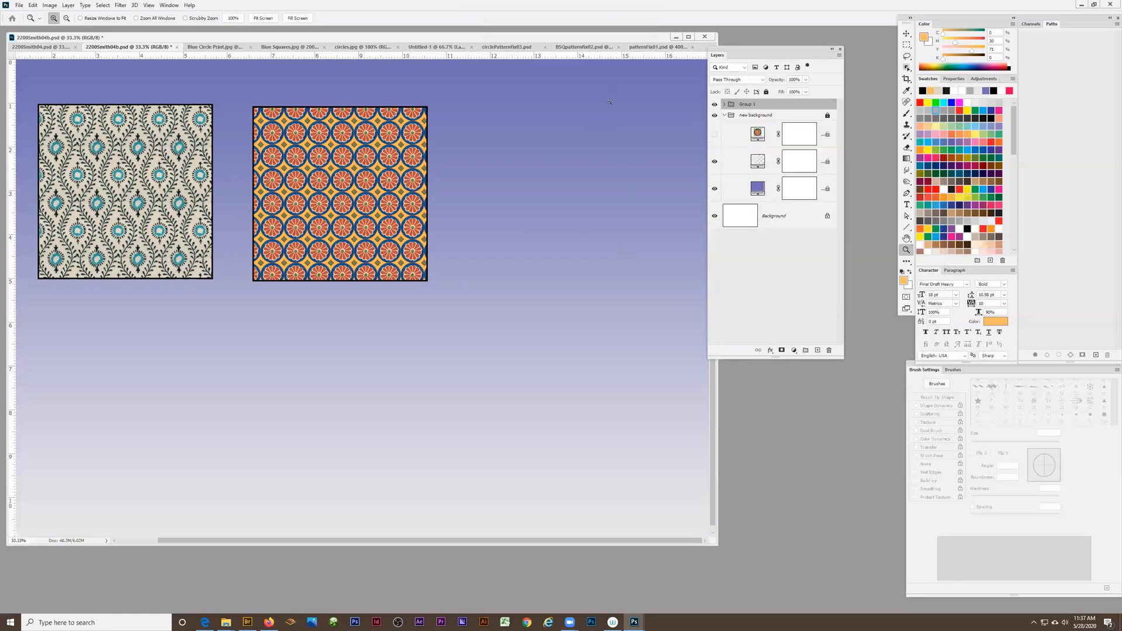
double_click(748, 105)
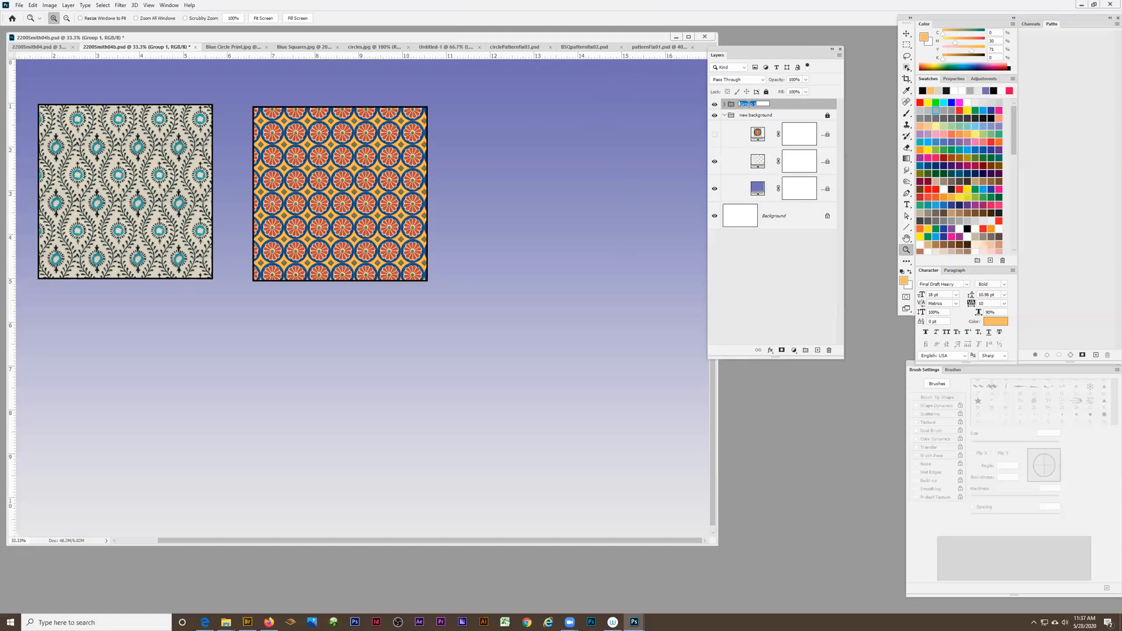
type("patterns")
key("Return")
Show the hidden circle pattern layer in the new background group and leave the group collapsed
left_click(725, 115)
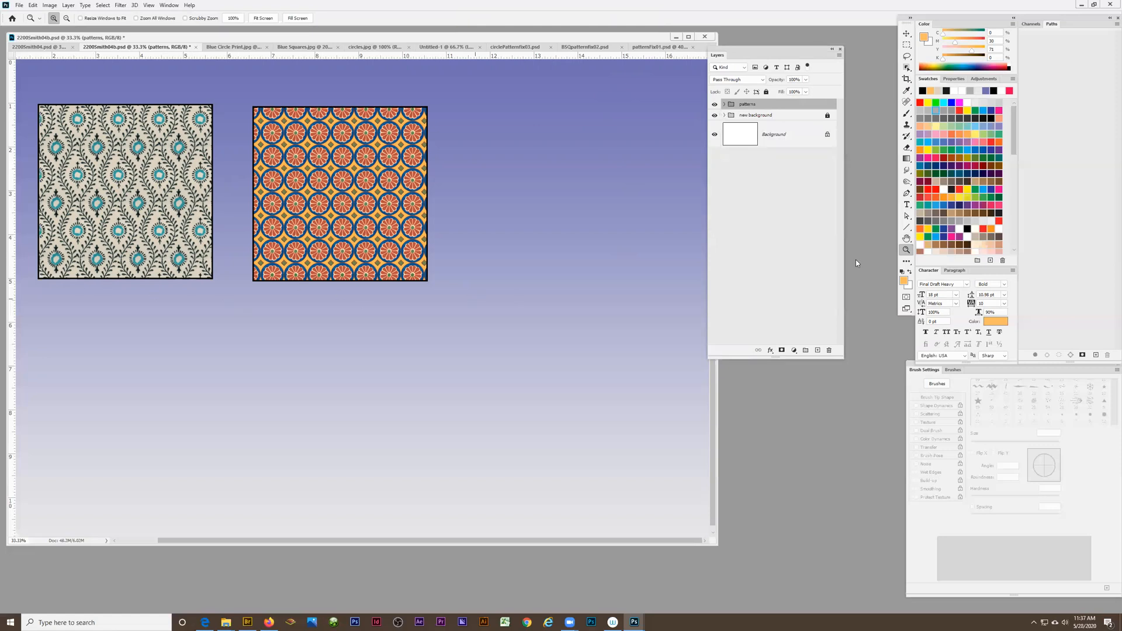
left_click(724, 116)
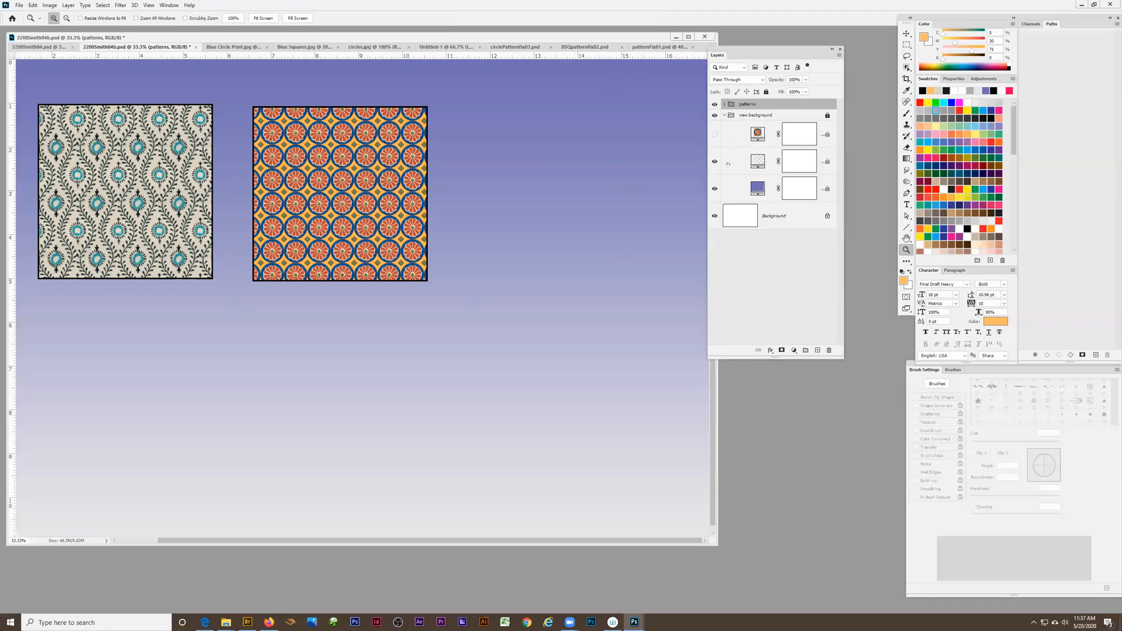
left_click(714, 135)
left_click(724, 116)
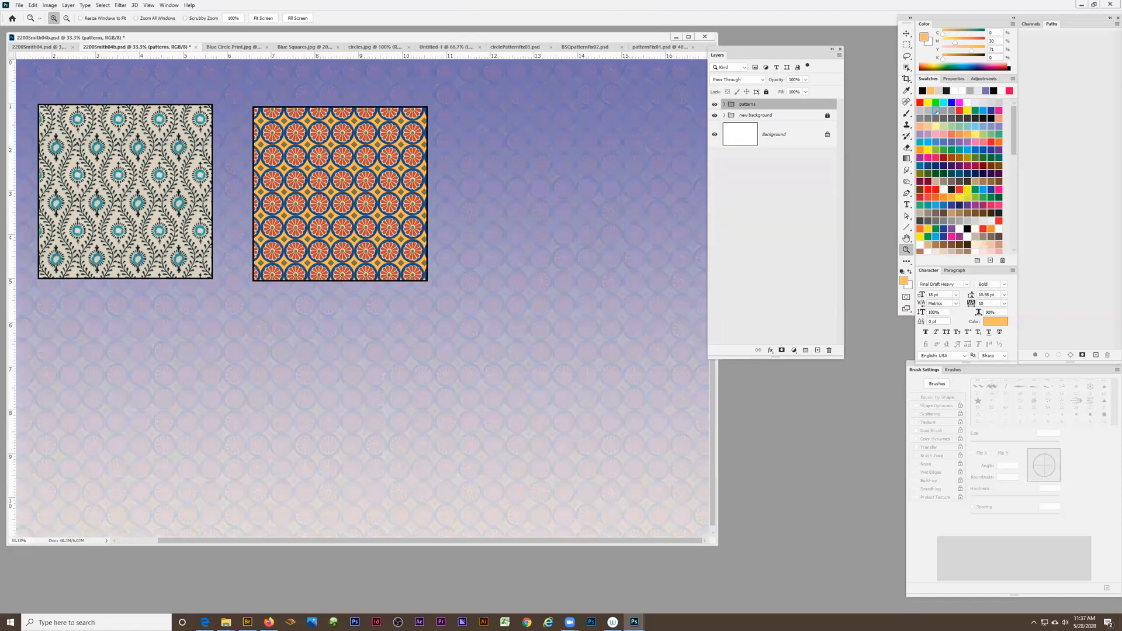
Add the text "Orange Fiesta" and place it below the circle pattern swatch
left_click(906, 205)
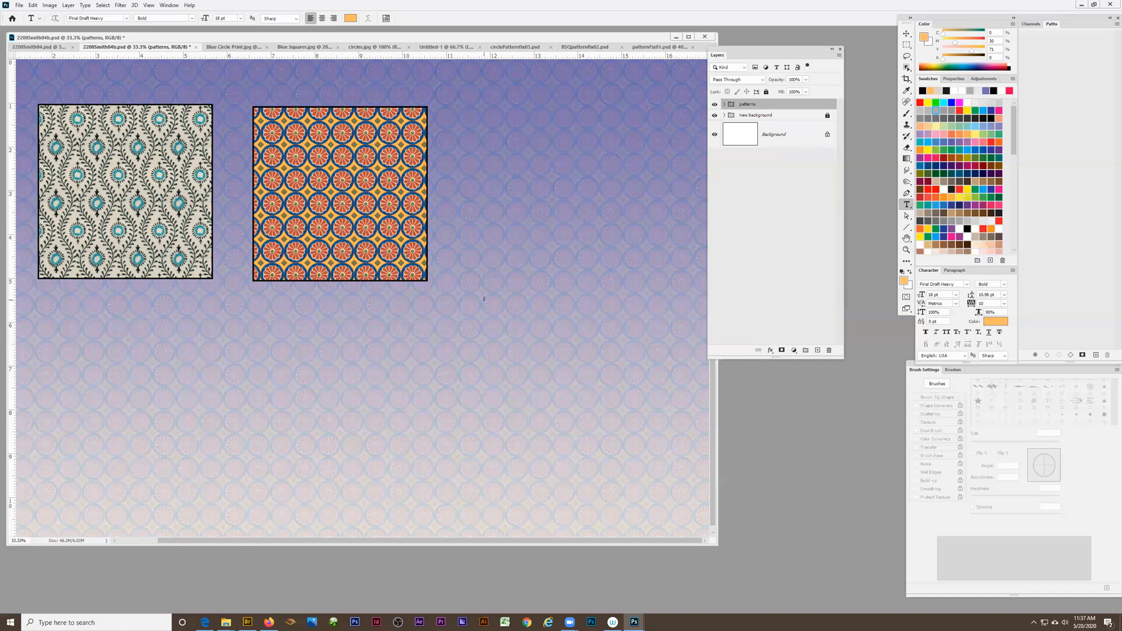
left_click(295, 315)
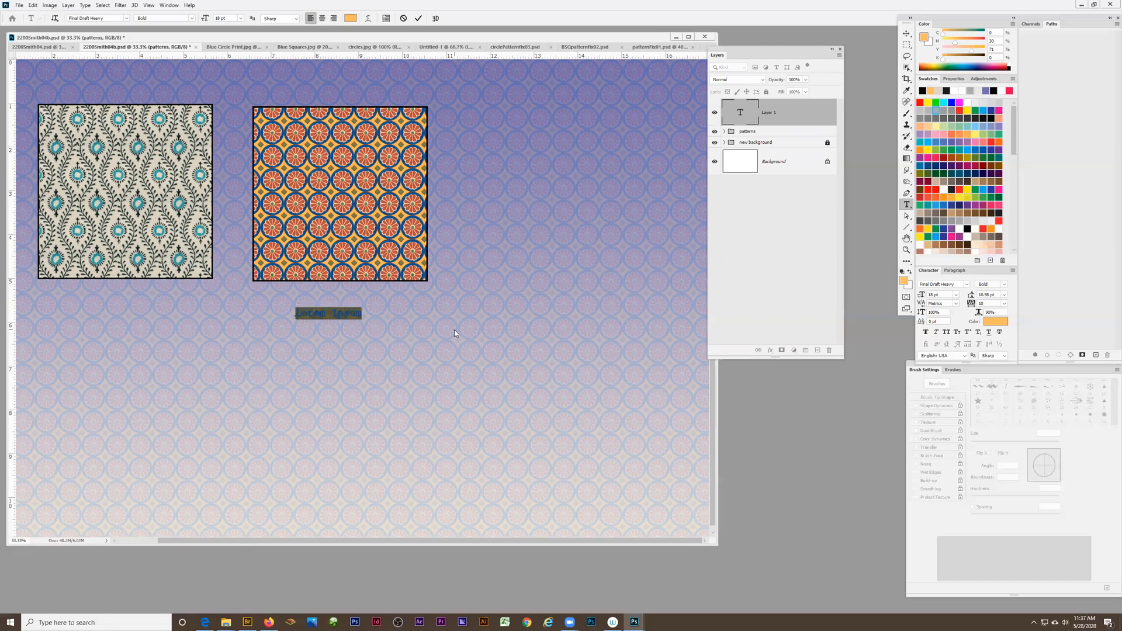
key("BackSpace")
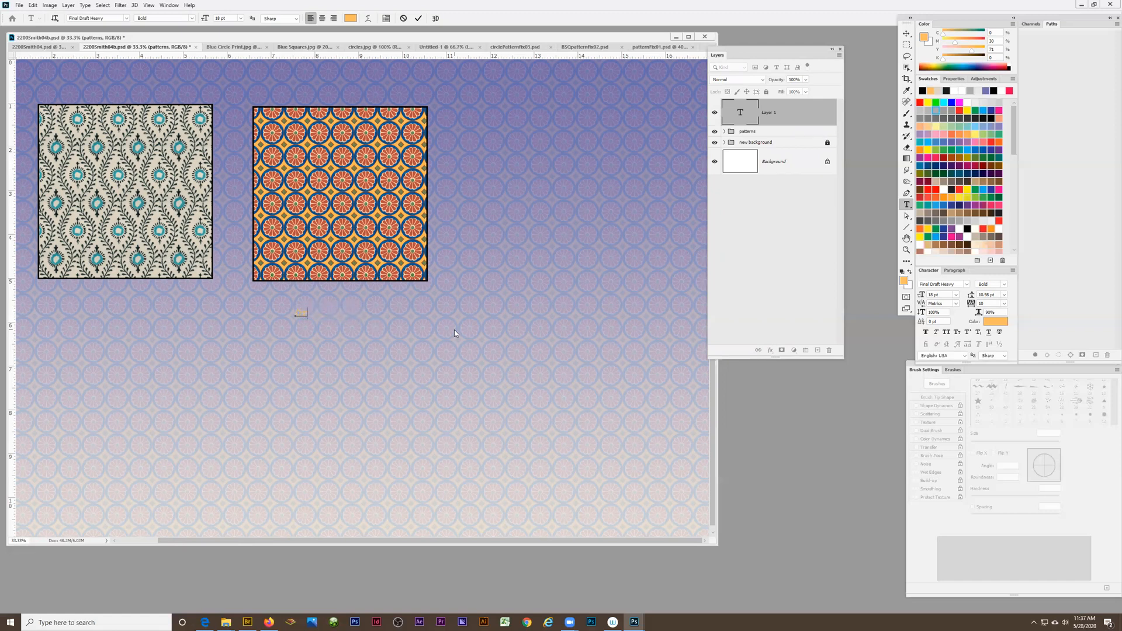
type("Oran")
type("ge #1a")
type("s")
type("ta")
left_click(908, 36)
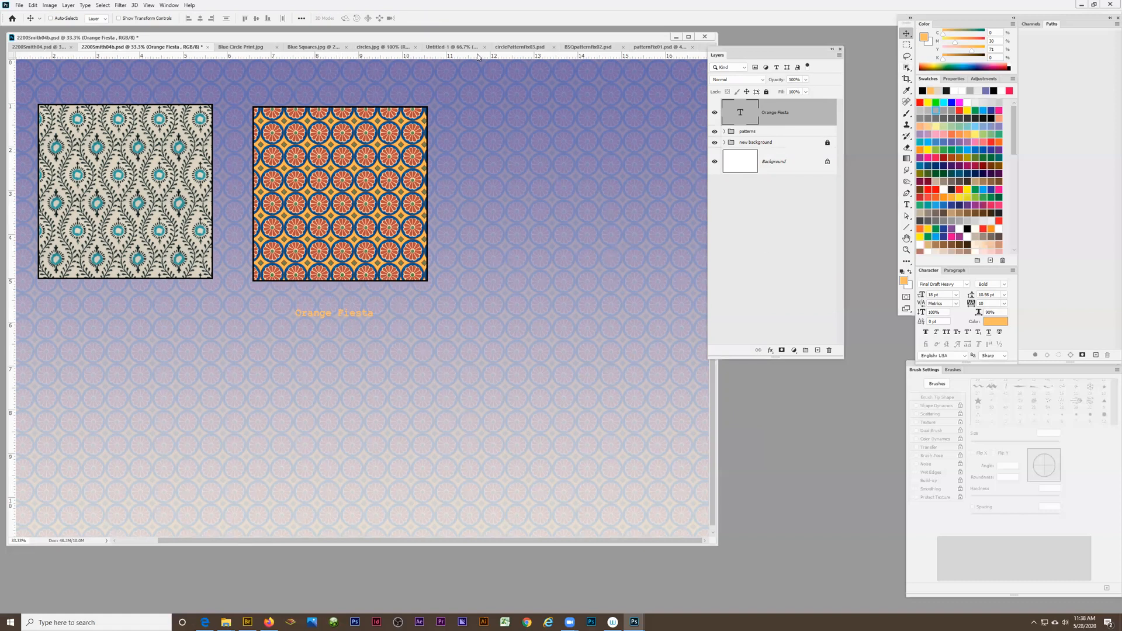
left_click_drag(317, 315, 371, 337)
Float the character settings over the canvas and set the Orange Fiesta text color to black (000000)
left_click_drag(932, 273, 556, 225)
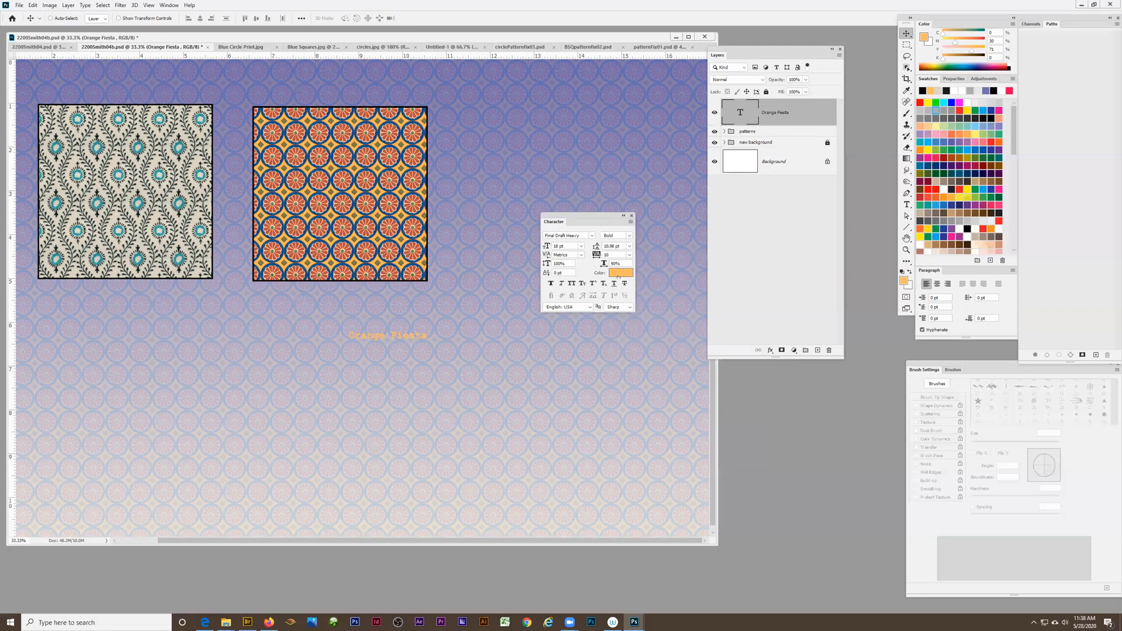
left_click(169, 5)
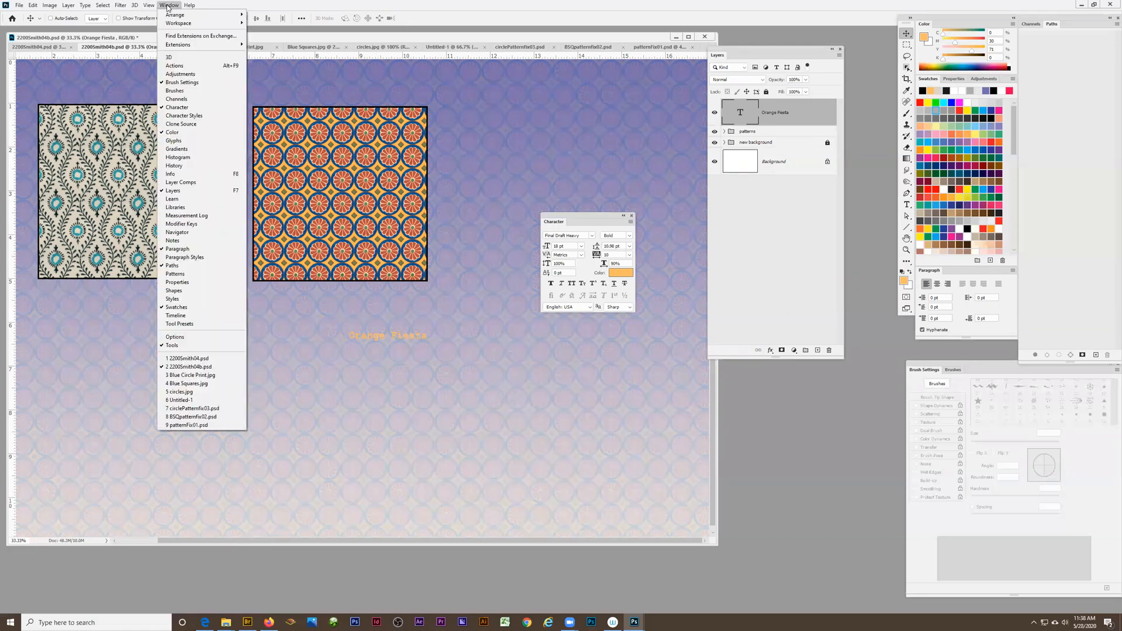
left_click(317, 6)
left_click(619, 274)
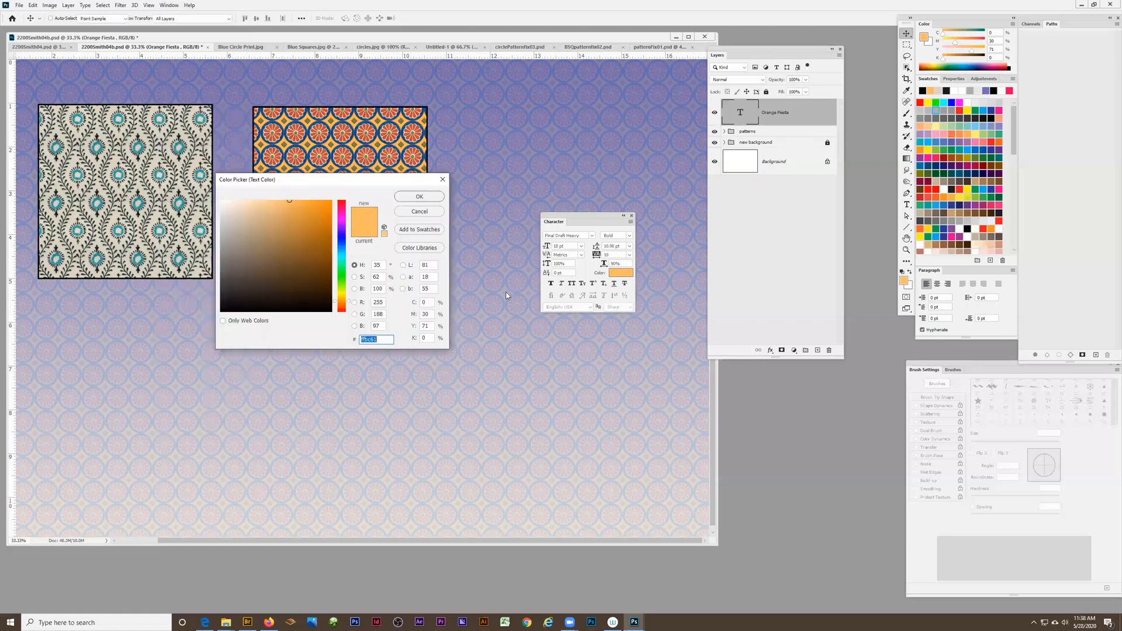
left_click(221, 310)
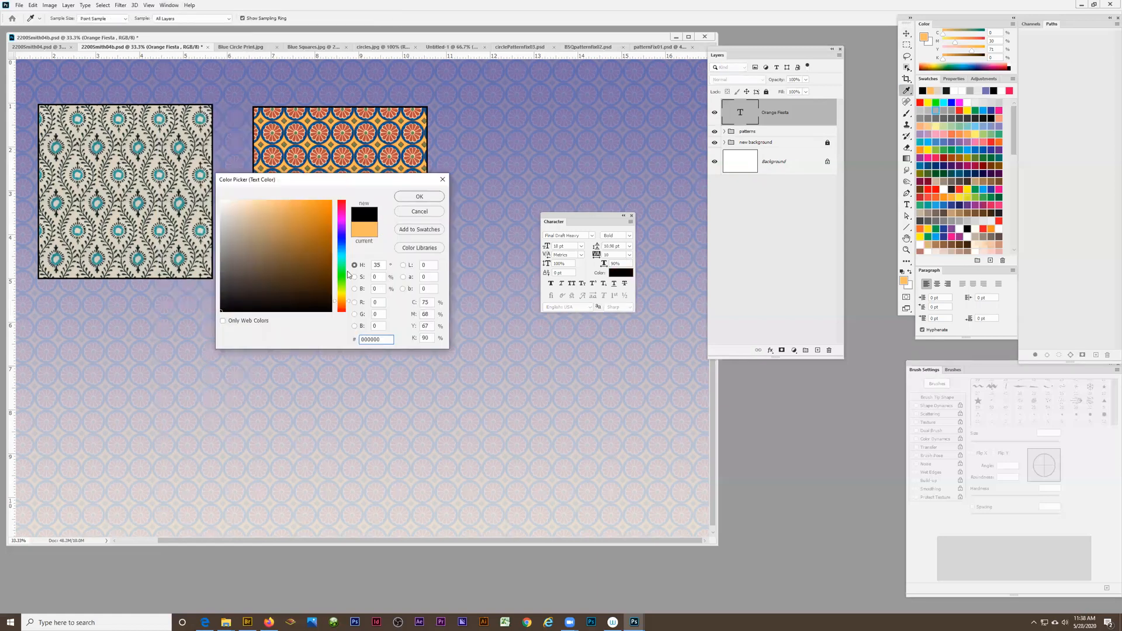
left_click(414, 200)
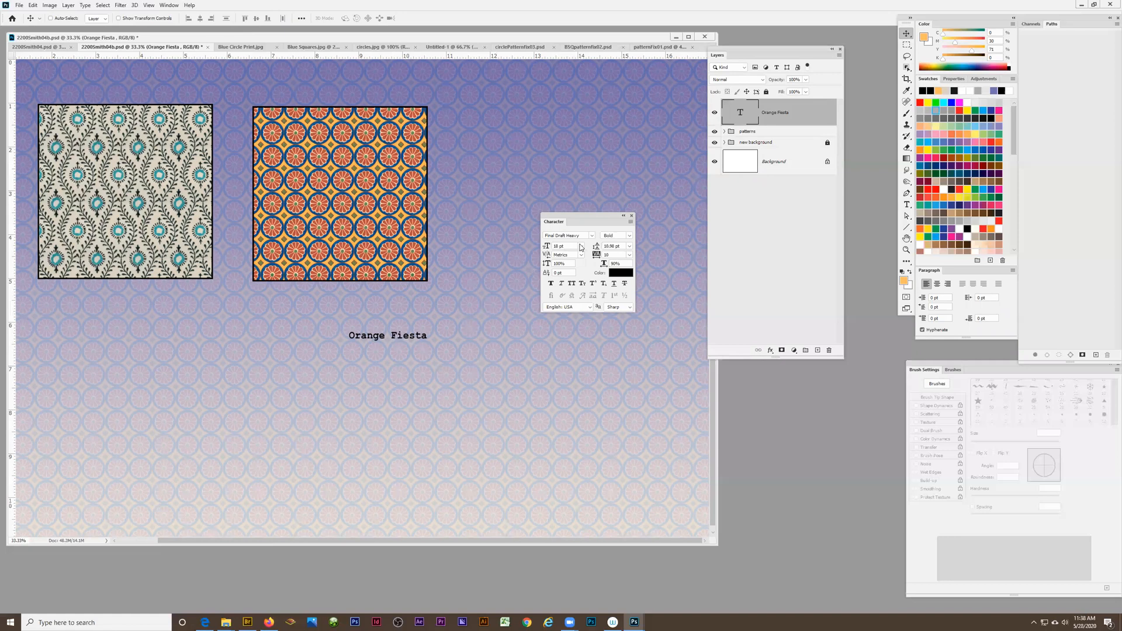
Try other fonts, including Cooper Black, on the Orange Fiesta label
left_click(592, 236)
left_click(592, 293)
left_click(592, 235)
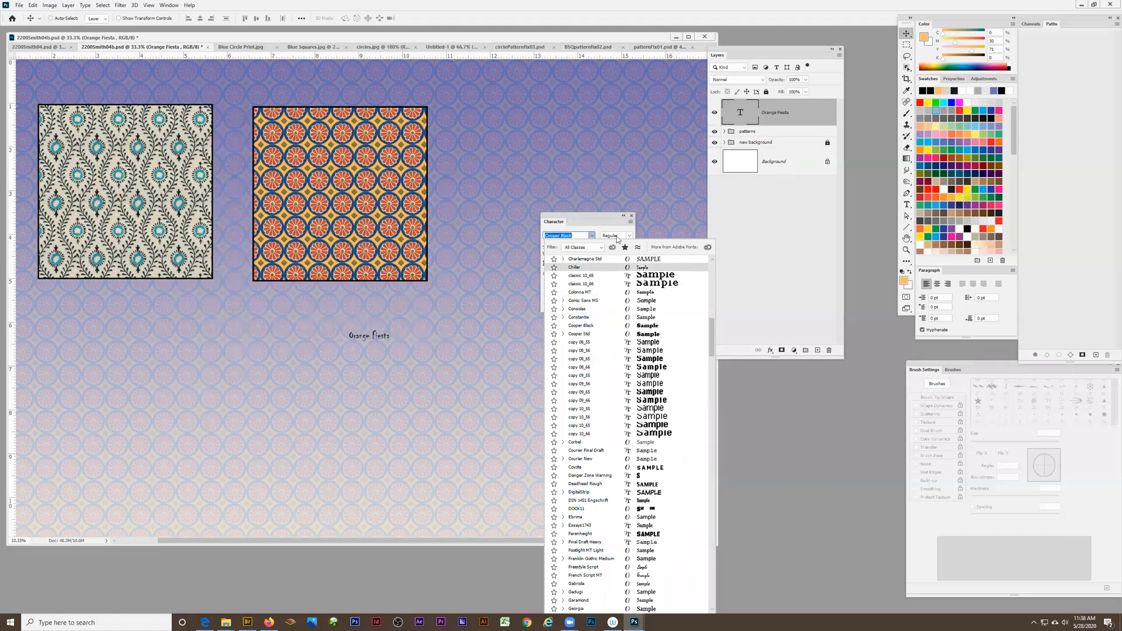
left_click(606, 220)
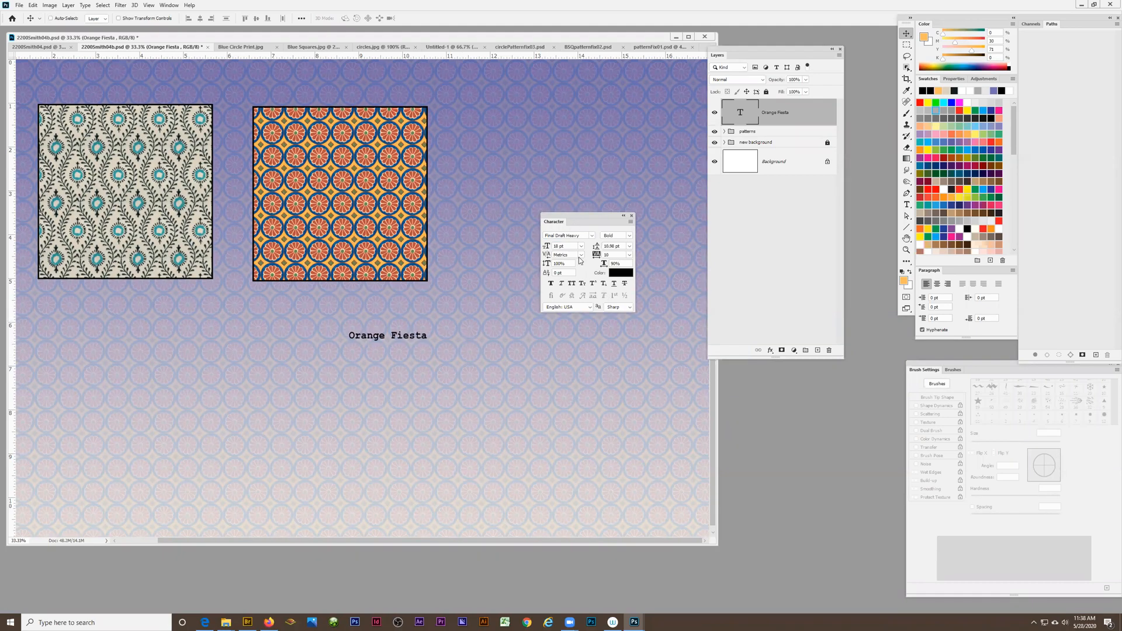
Center the Orange Fiesta label just below the circle pattern swatch
left_click_drag(375, 337, 341, 305)
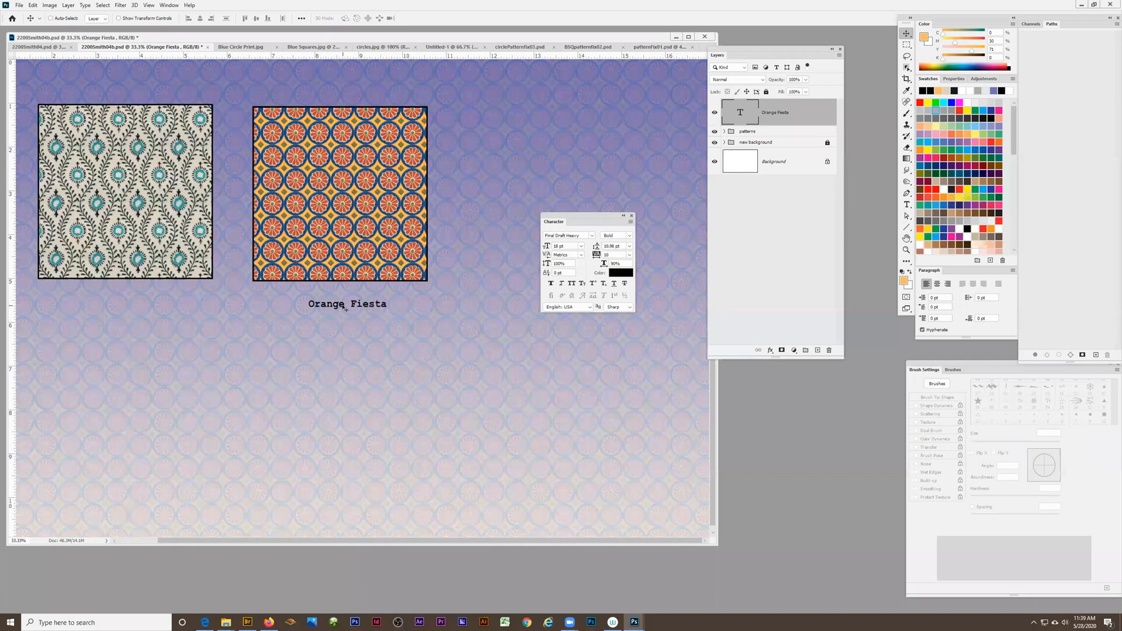
left_click_drag(338, 305, 342, 311)
left_click_drag(334, 306, 335, 304)
Duplicate the Orange Fiesta label twice, once under the floral swatch and once beside the circle swatch's label
left_click_drag(315, 304, 103, 311)
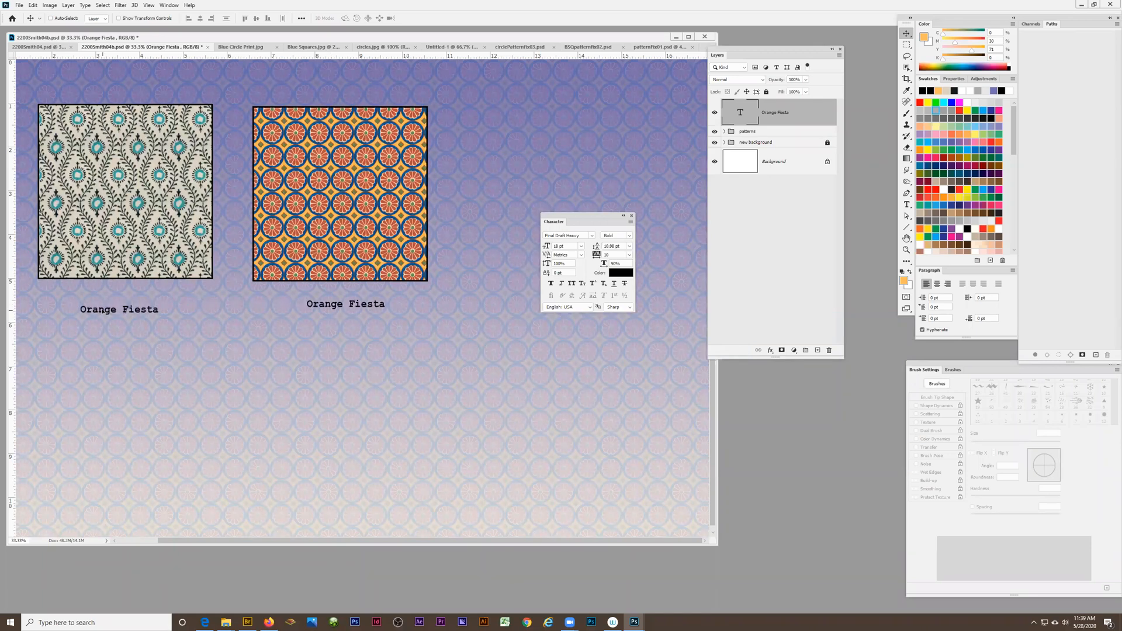
left_click_drag(591, 214, 593, 112)
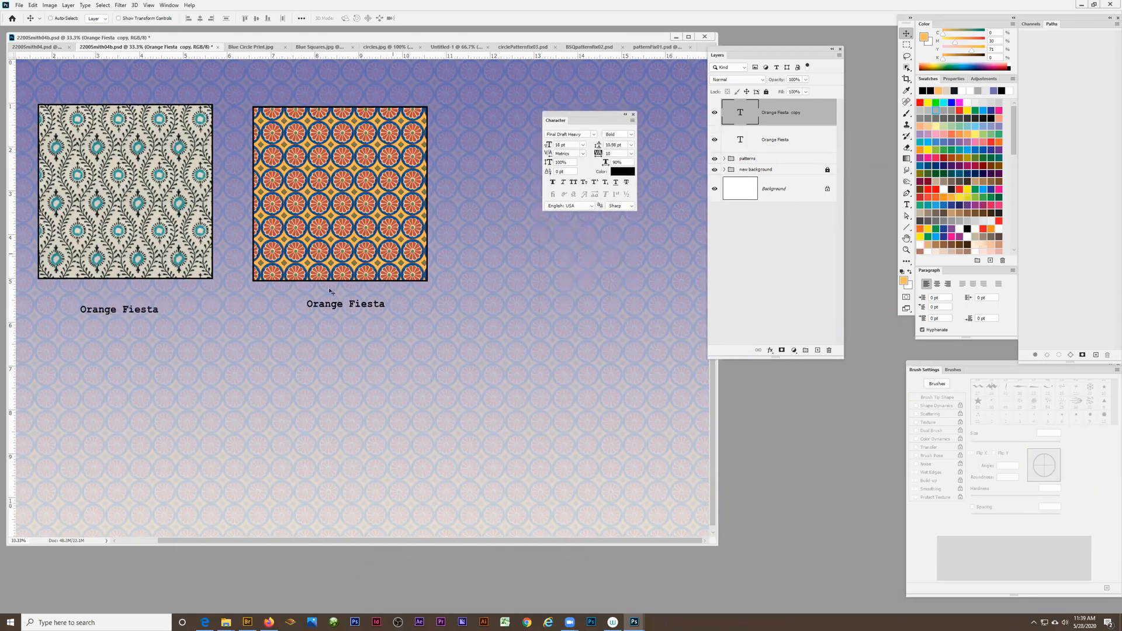
left_click_drag(178, 305, 640, 291)
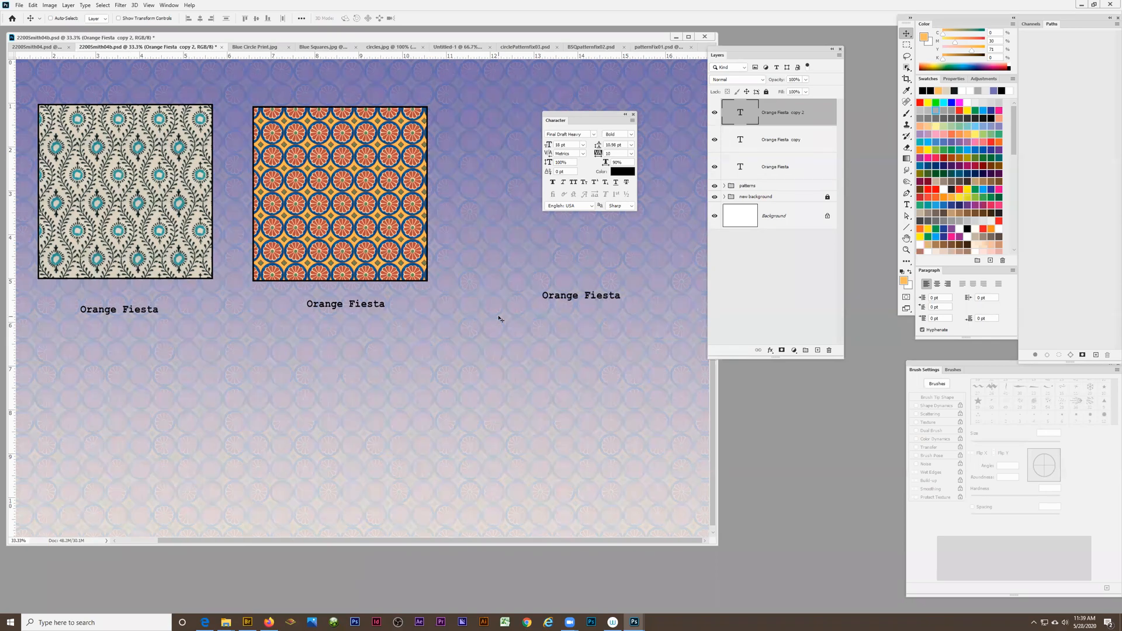
Change the text of the label under the floral swatch to "Peacock"
left_click(906, 204)
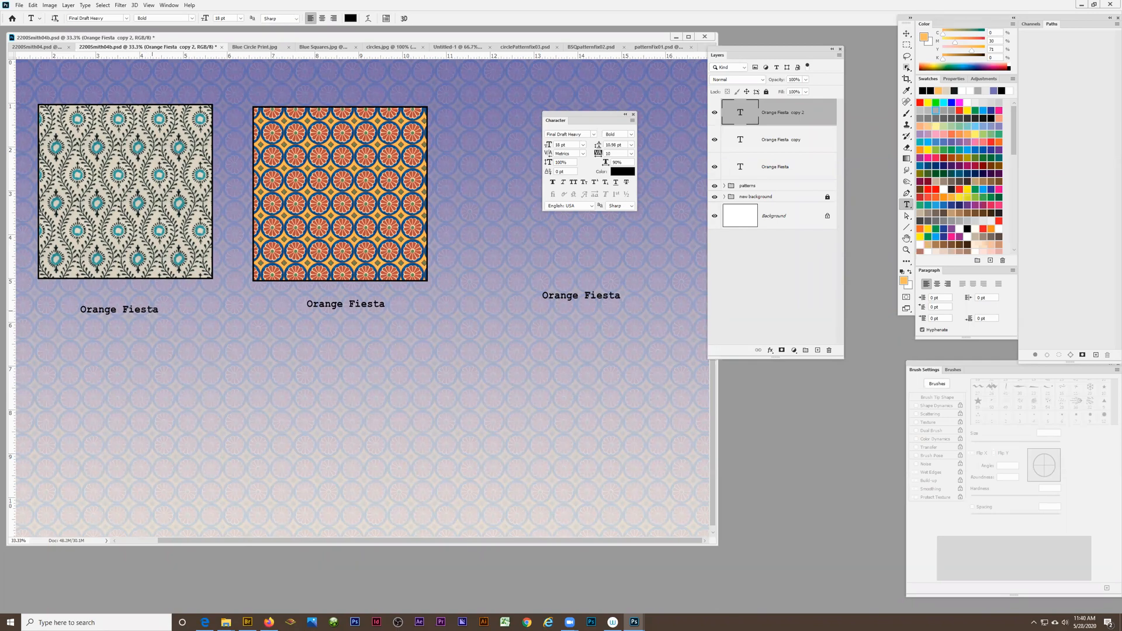
left_click(117, 309)
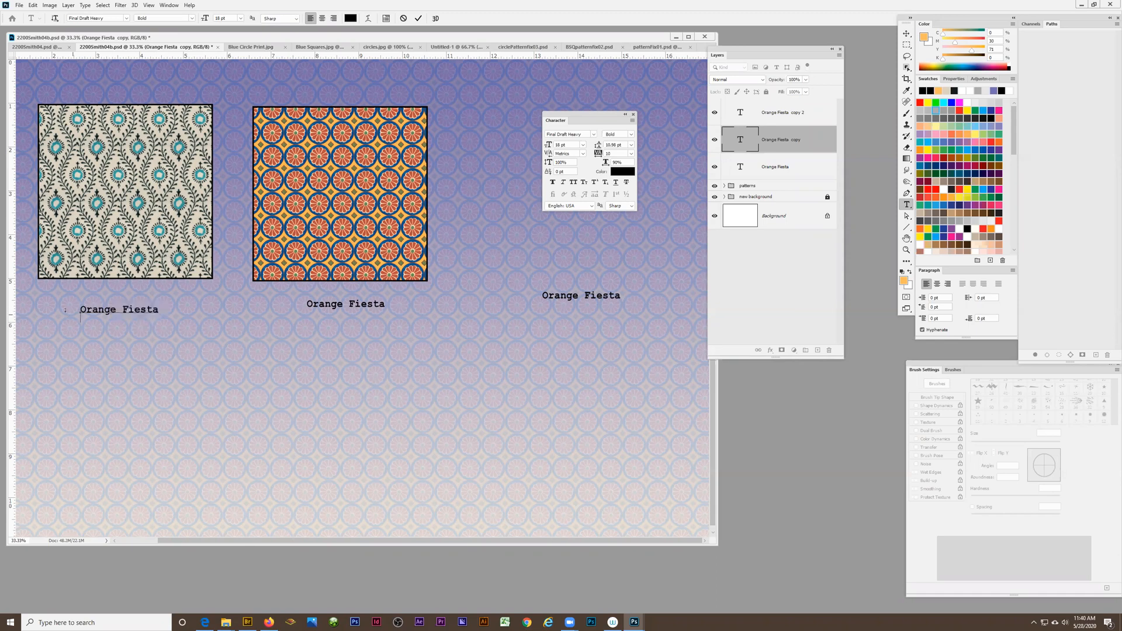
key("ctrl+a")
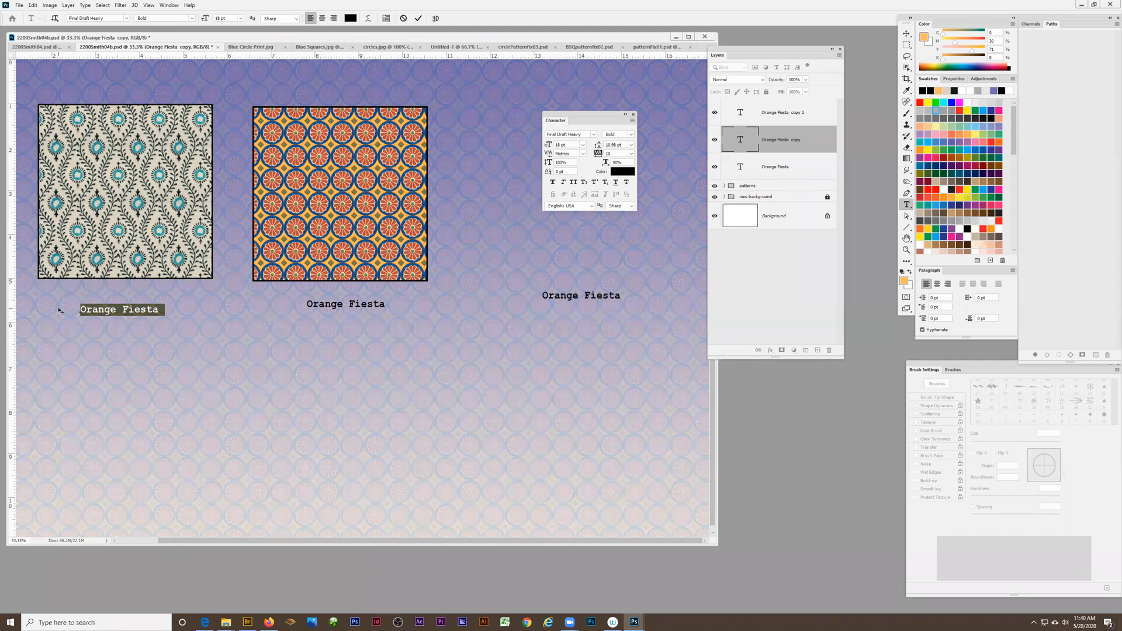
type("Peacock")
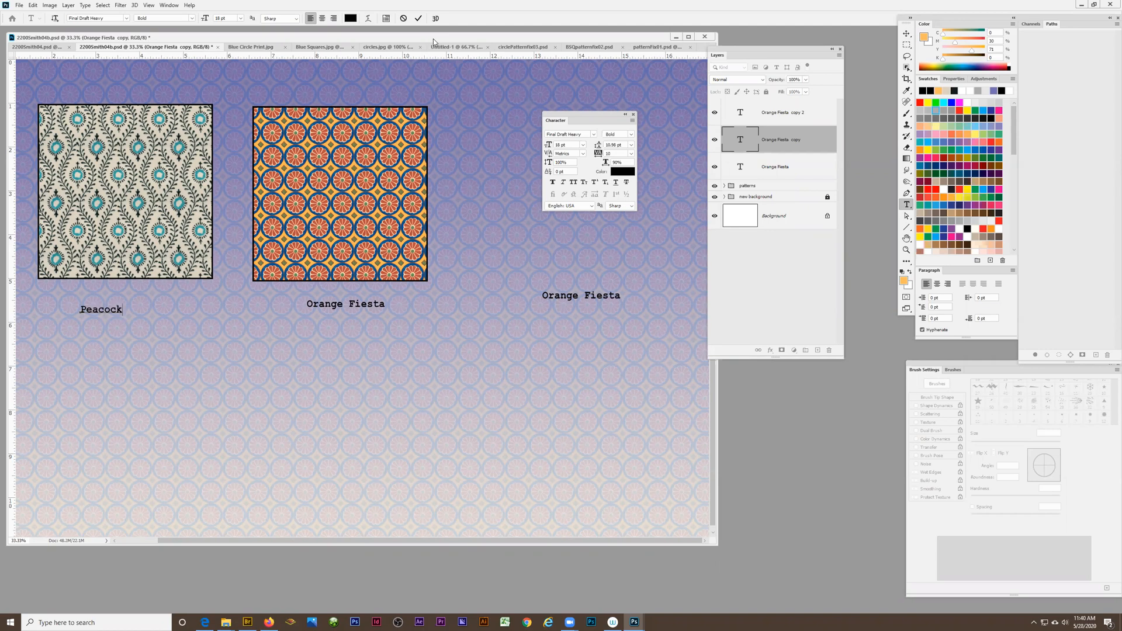
left_click(906, 34)
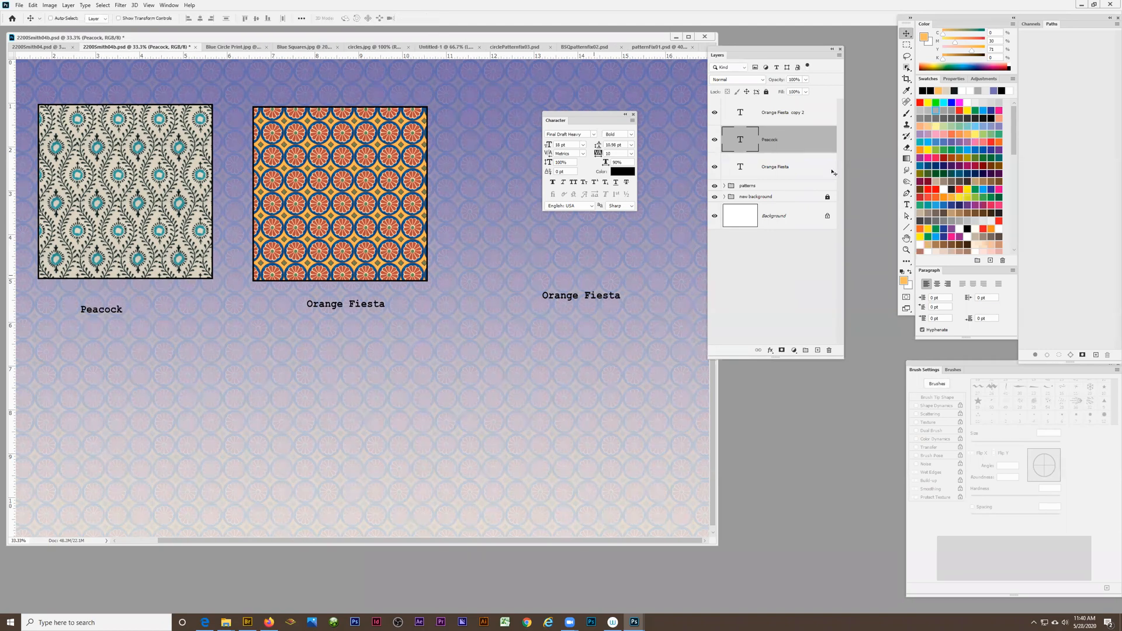
Change the third label's text to "Whatever" and move it down roughly level with the Orange Fiesta label
left_click(906, 204)
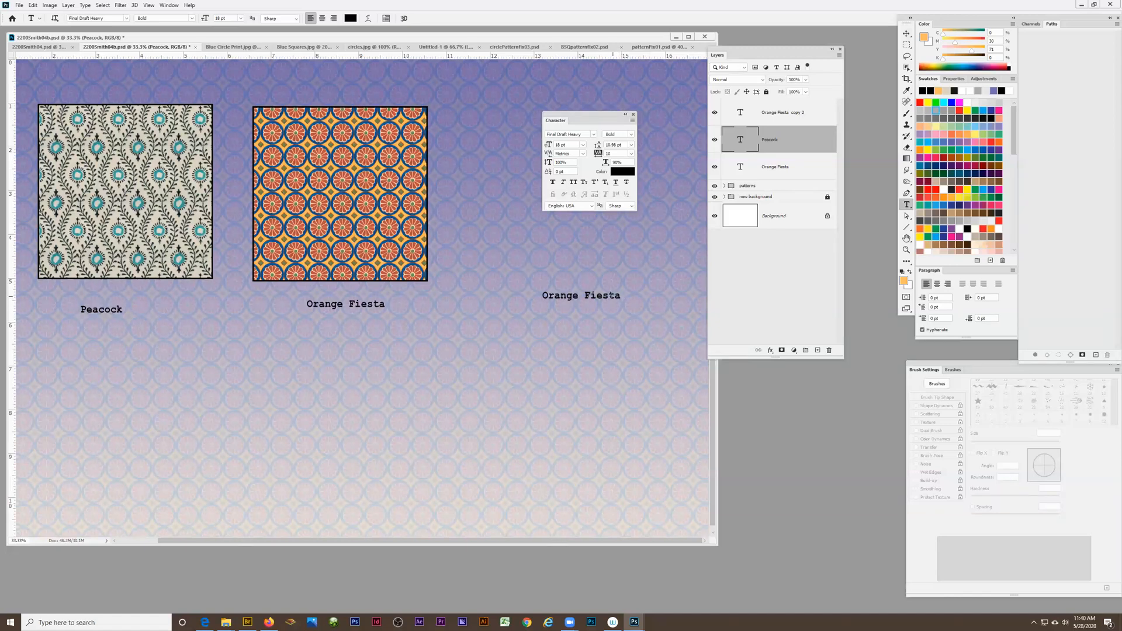
left_click_drag(615, 296, 531, 294)
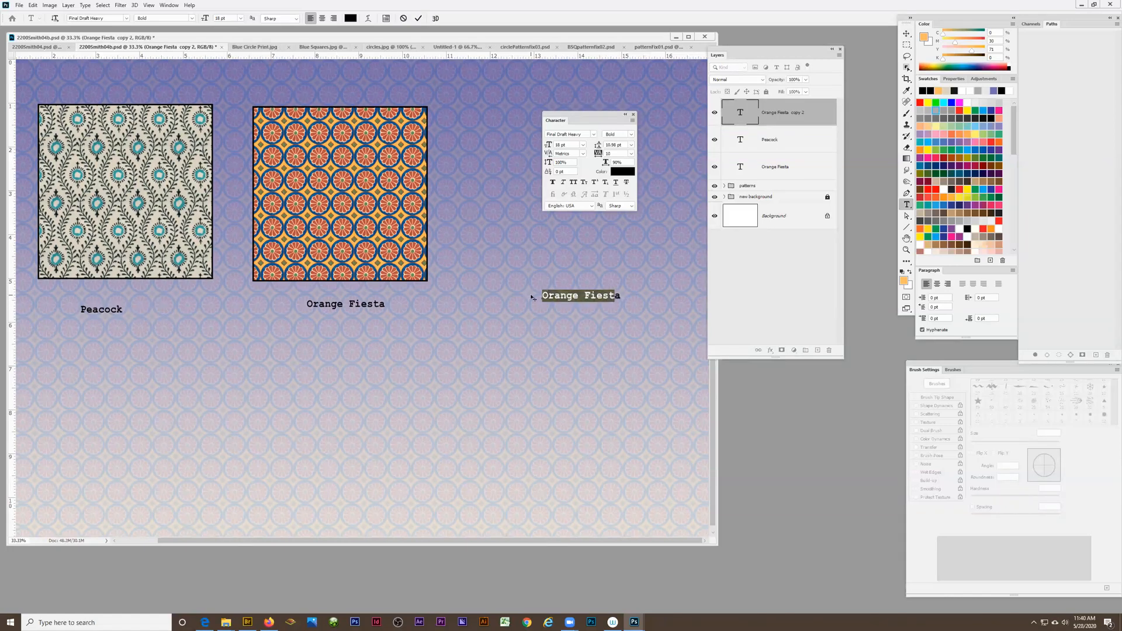
left_click(531, 295)
type("Whatevera")
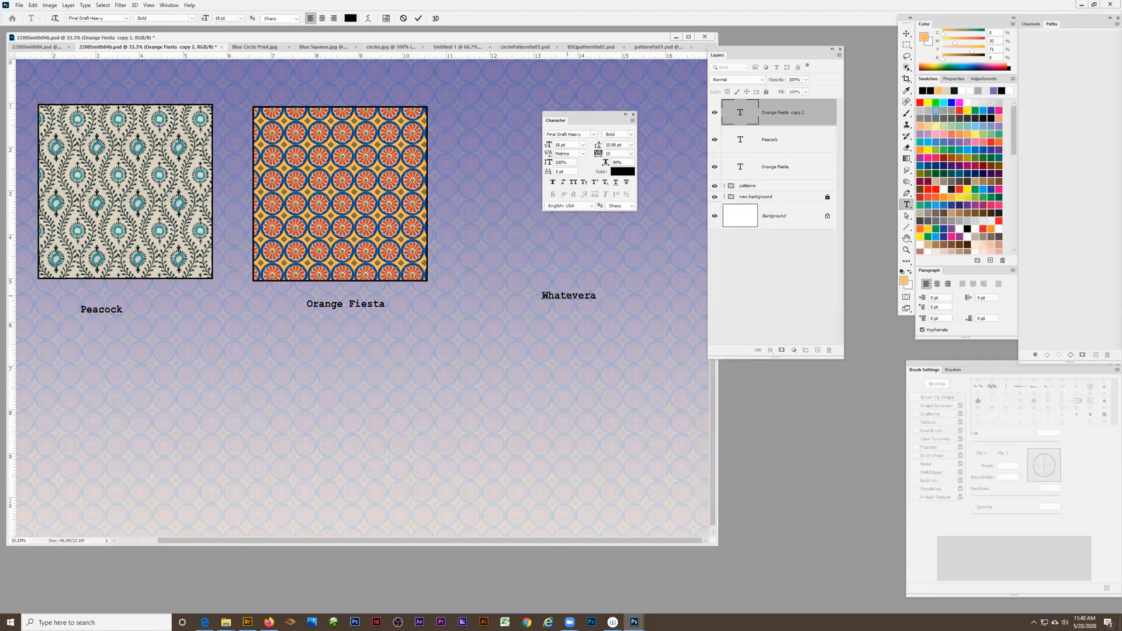
key("BackSpace")
left_click(907, 34)
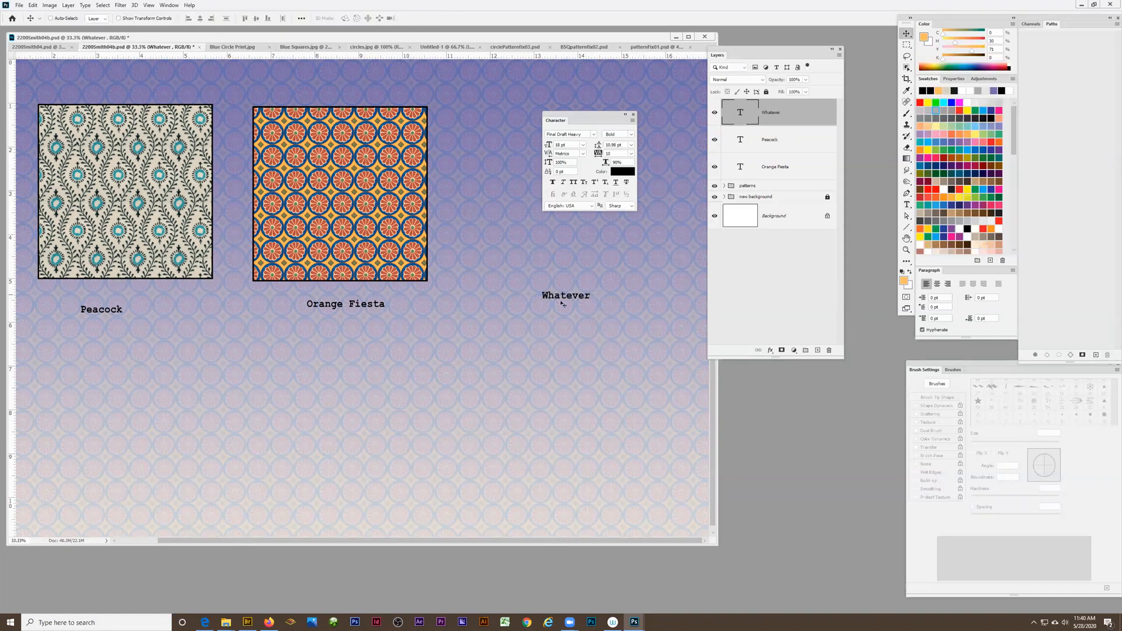
left_click_drag(563, 301, 558, 308)
Place a trial text label reading "New name" in the empty area below the swatches and delete it
left_click(906, 204)
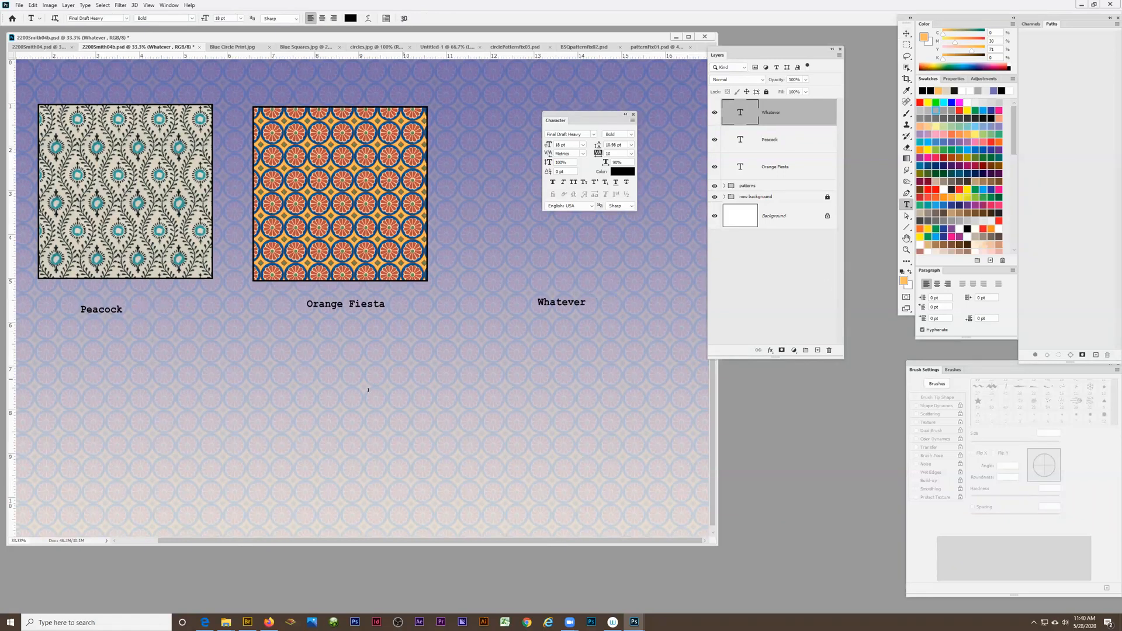
left_click(347, 399)
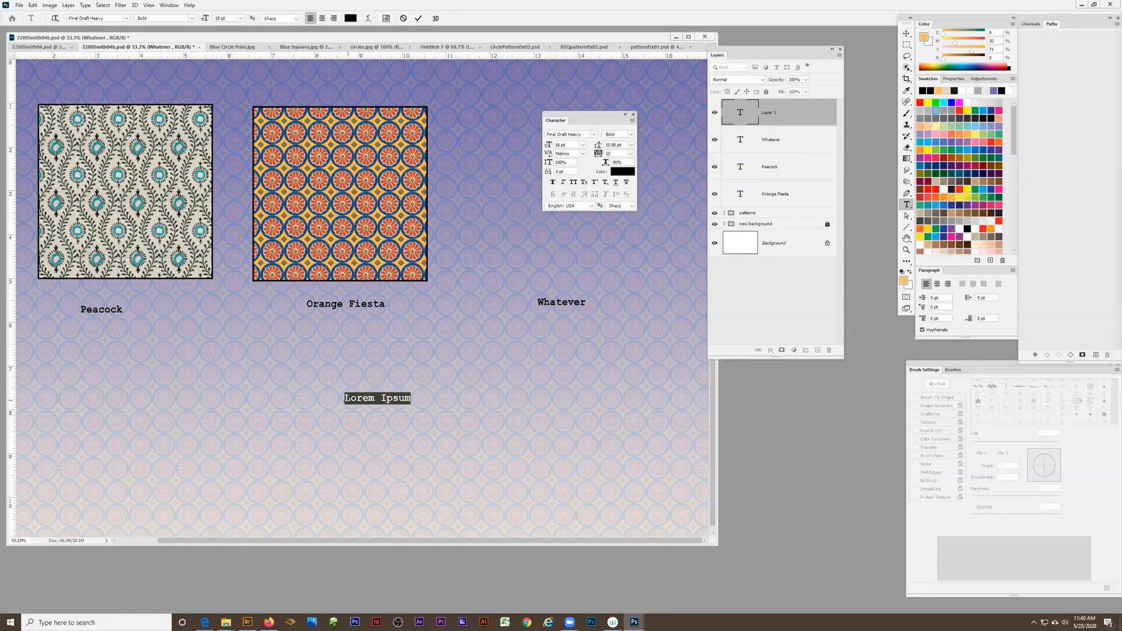
type("New ")
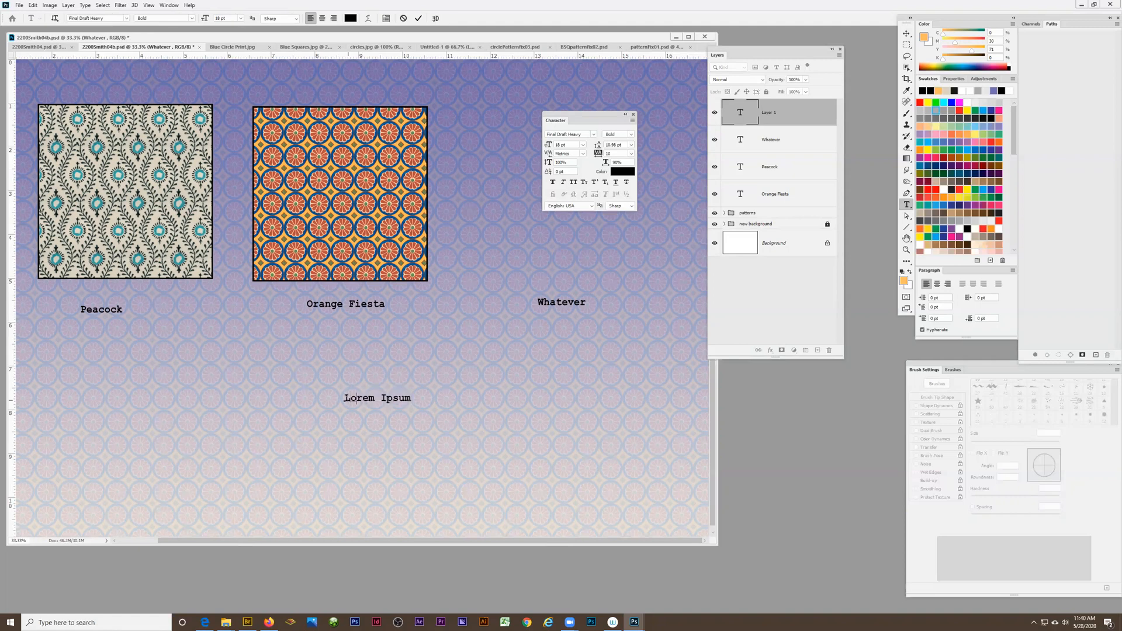
type("name")
key("ctrl+Return")
key("v")
left_click_drag(384, 399, 485, 393)
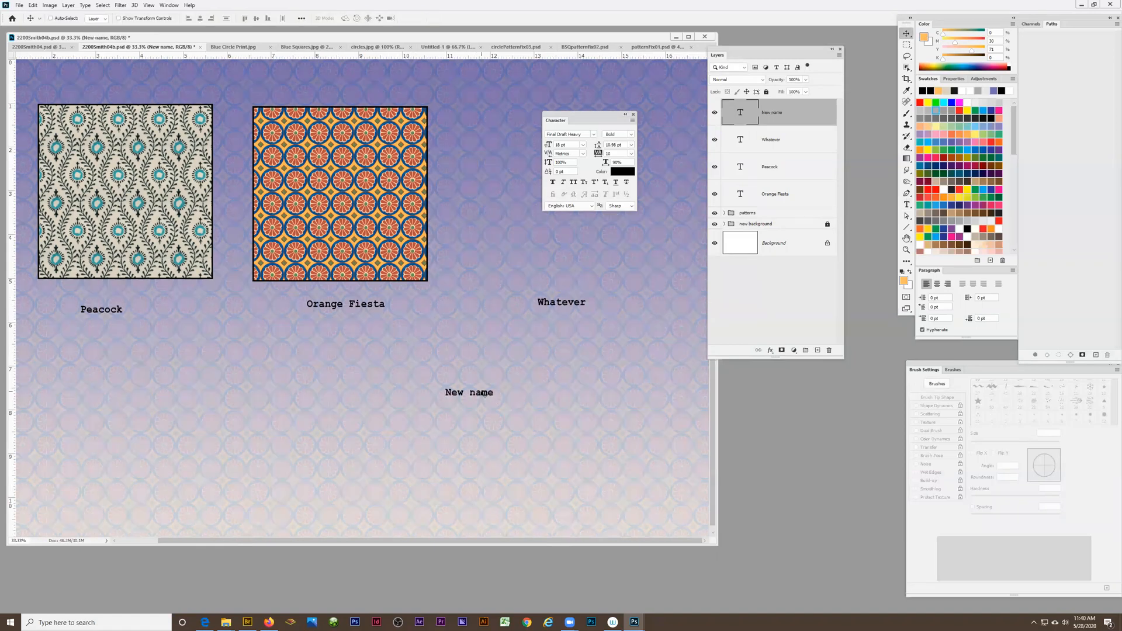
key("Delete")
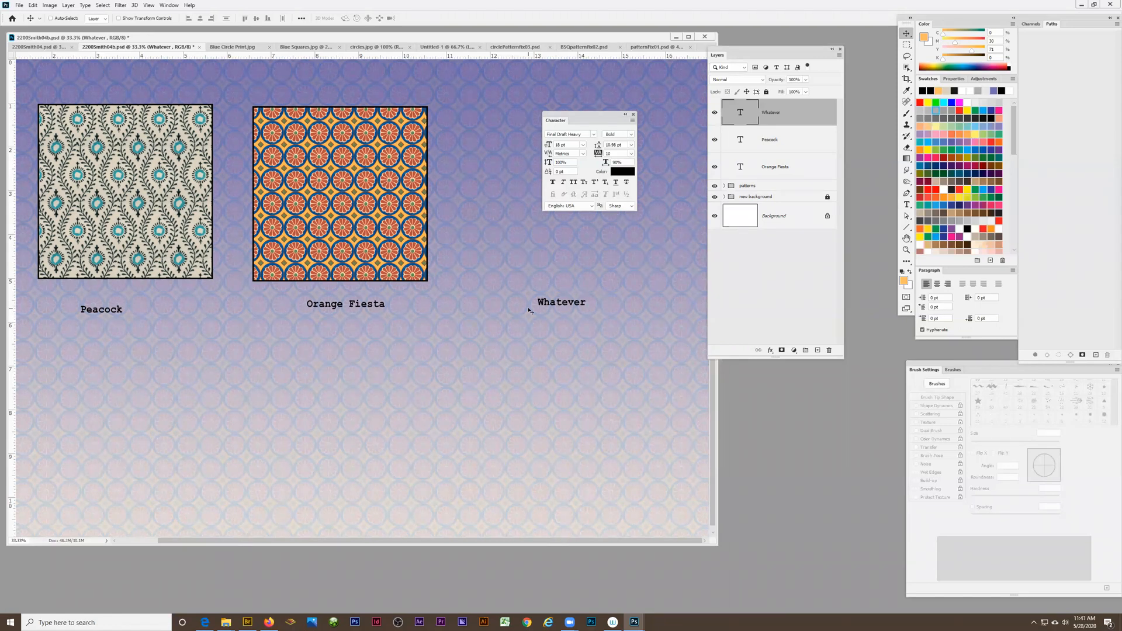
Group the Whatever, Peacock and Orange Fiesta text layers into a new group named "labels"
left_click(773, 147, "ctrl")
left_click(774, 166, "ctrl")
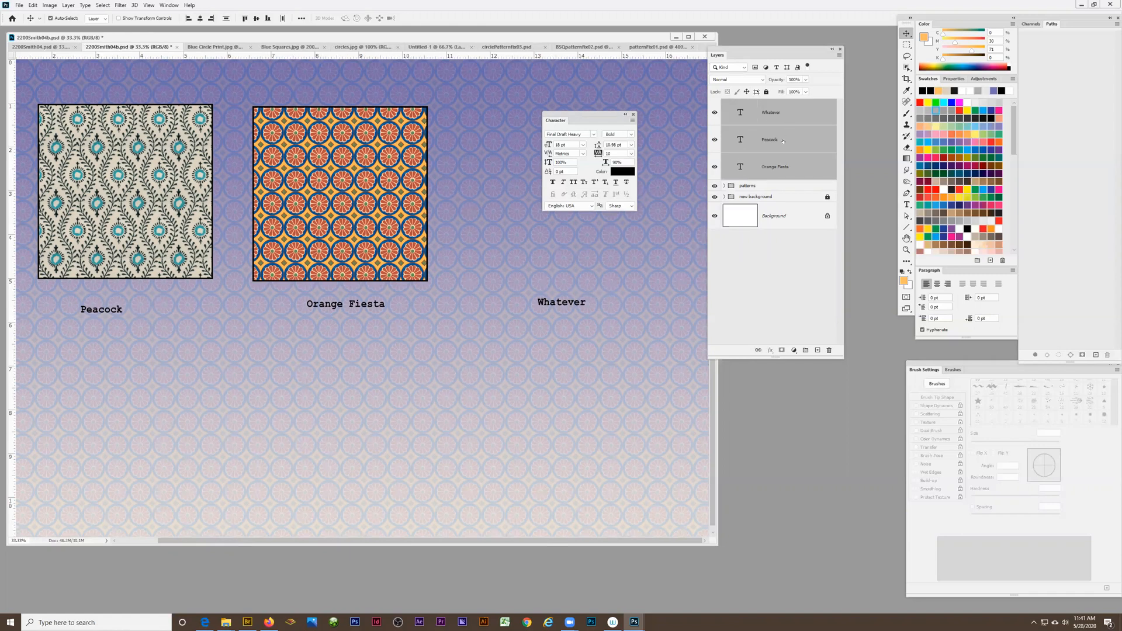
left_click(839, 55)
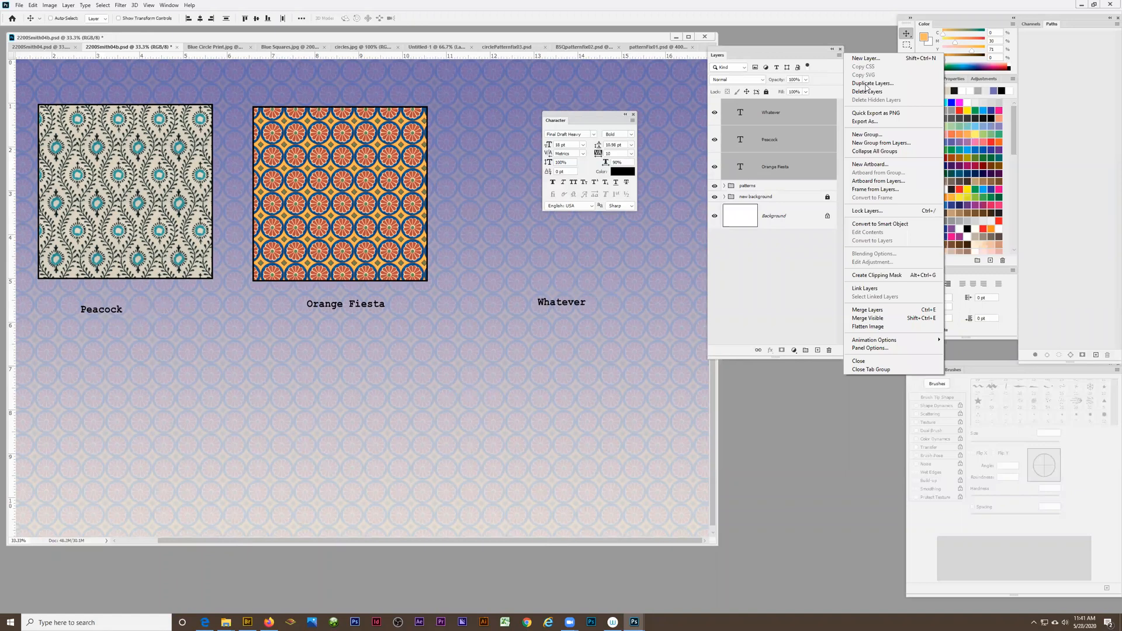
left_click(879, 143)
type("labels")
key("Return")
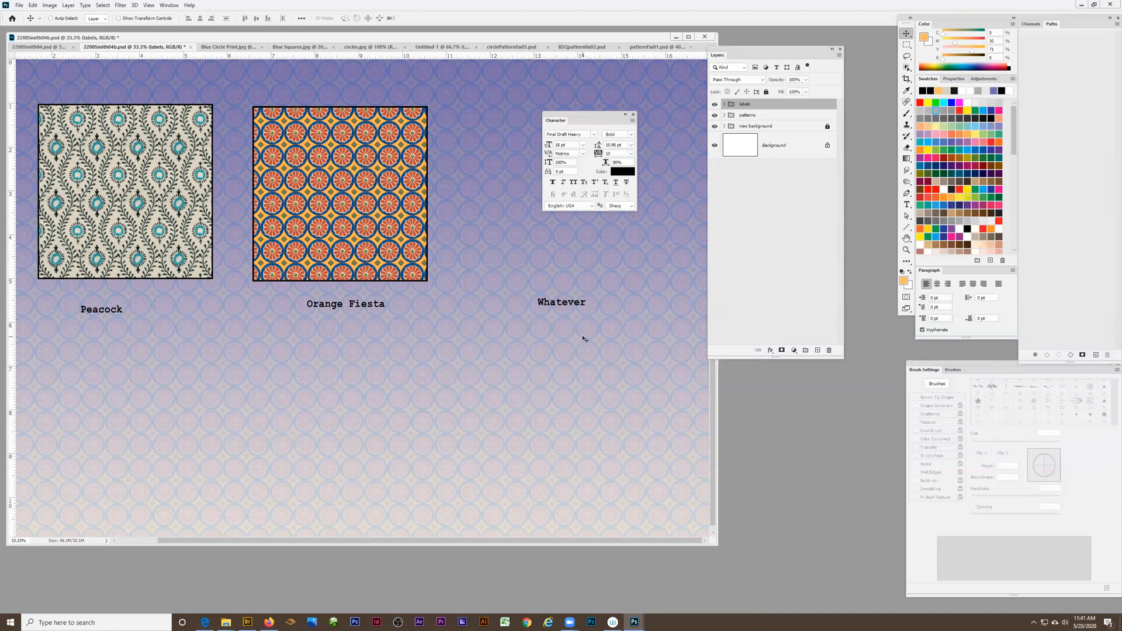
Add a horizontal guide at about 6 inches and set the Whatever and Peacock labels on it
left_click_drag(331, 55, 314, 321)
left_click(724, 105)
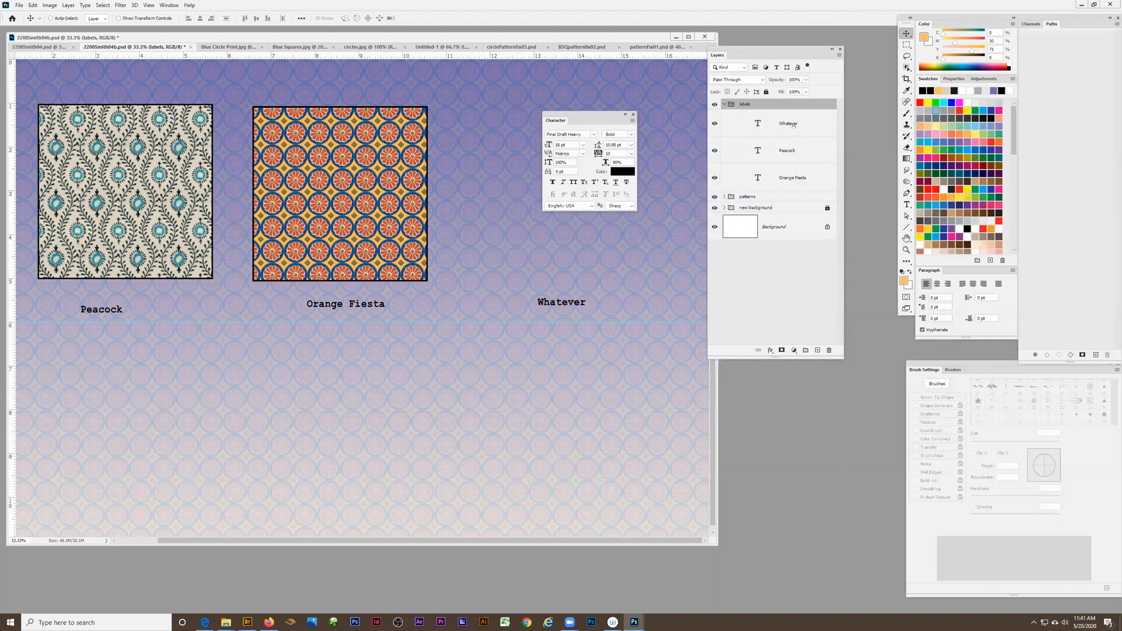
left_click(558, 303, "ctrl")
left_click_drag(559, 303, 573, 321)
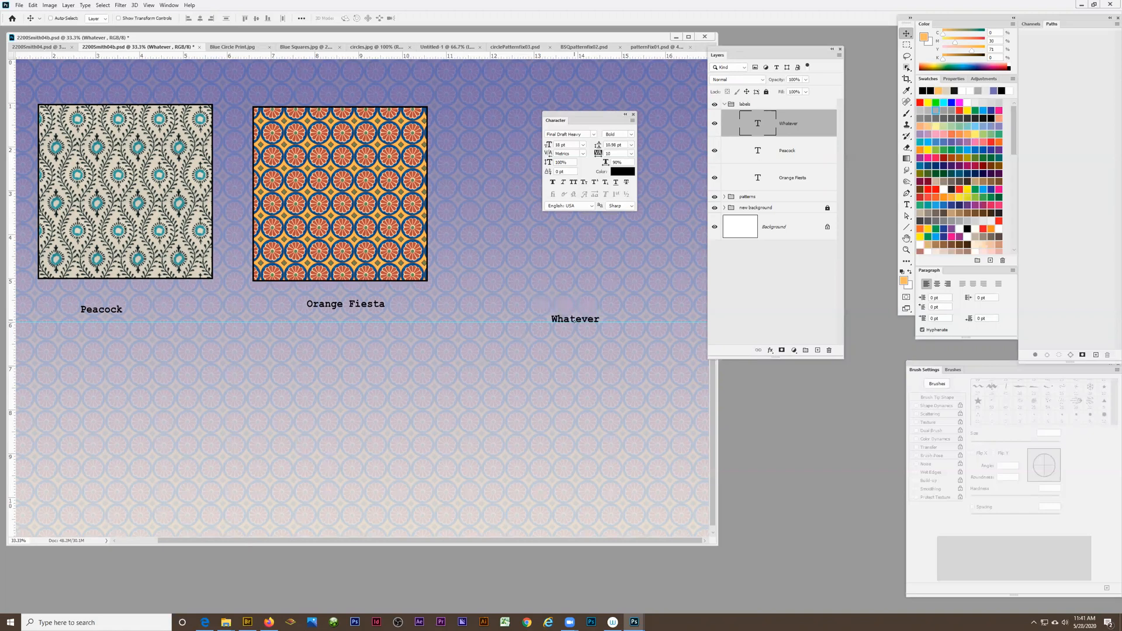
left_click(777, 156)
mouse_move(332, 305)
left_mouse_down()
mouse_move(325, 315)
mouse_move(339, 316)
left_mouse_up()
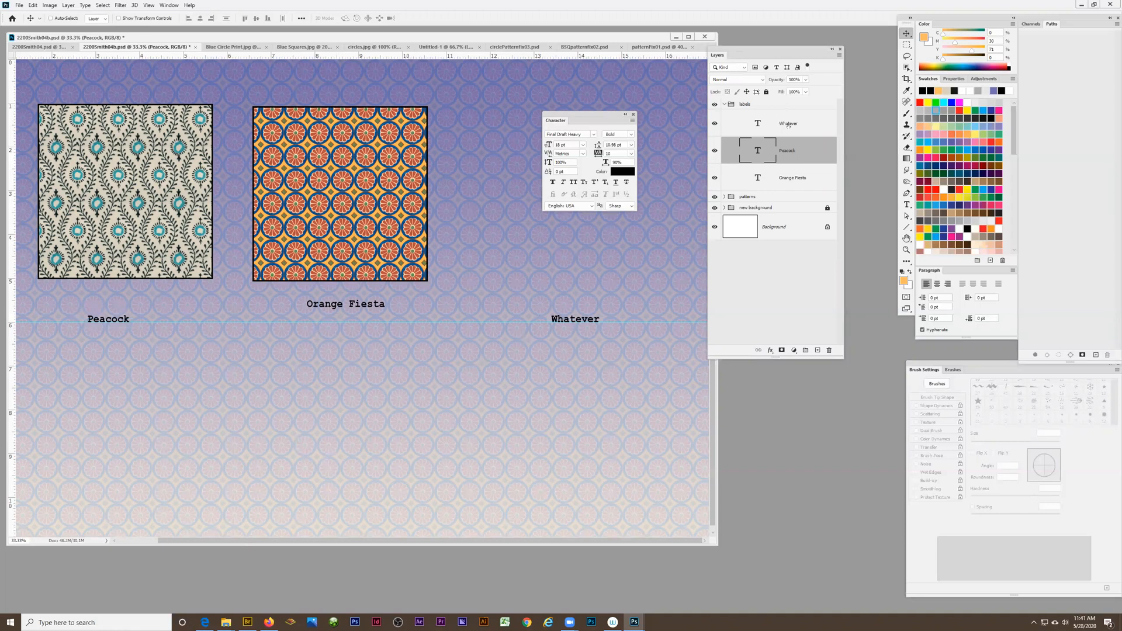
Move the Orange Fiesta label flush with the left edge of the circle swatch, just below it, and remove the horizontal guide
left_click(790, 178)
left_click_drag(339, 304, 288, 298)
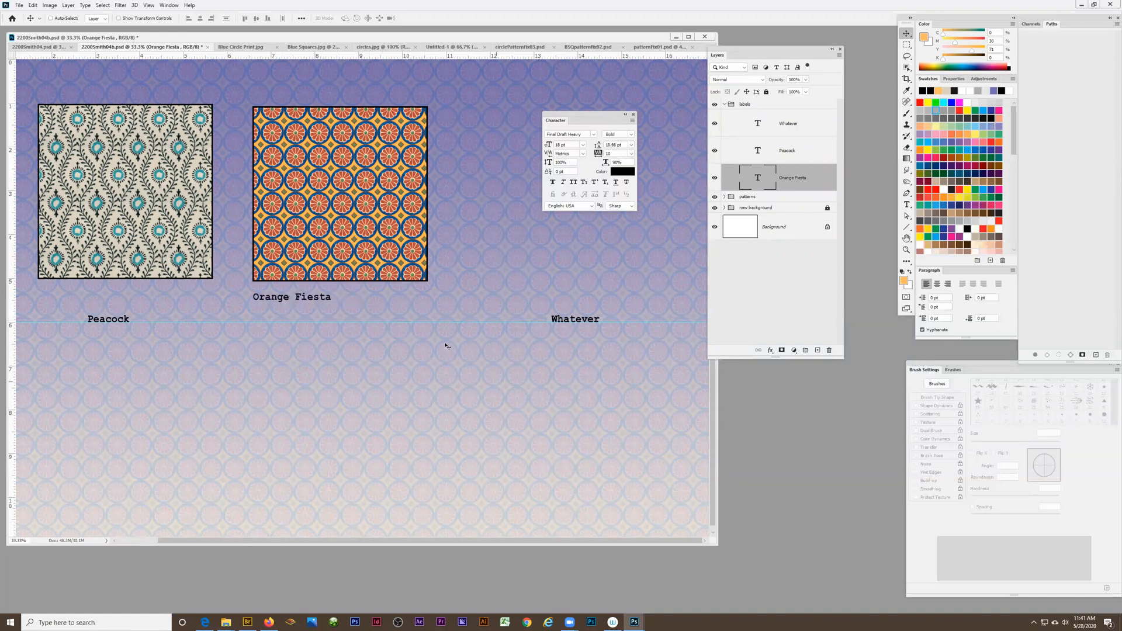
left_click_drag(450, 319, 451, 50)
Align the three label layers on their vertical centers so they share one line
left_click(793, 146, "shift")
left_click(792, 124, "shift")
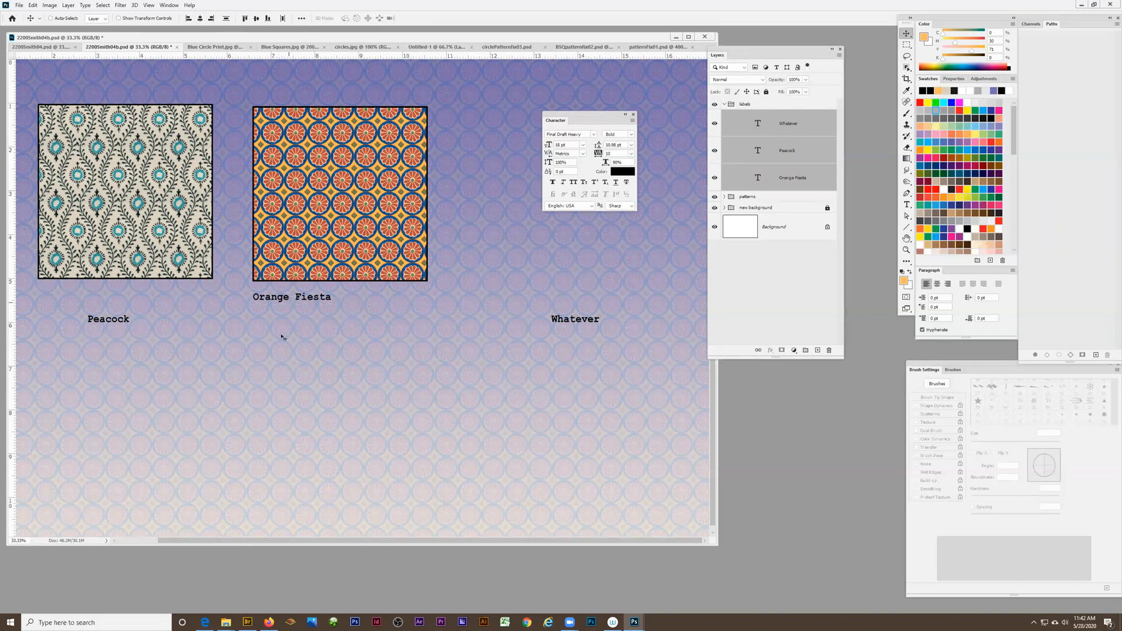
left_click(256, 19)
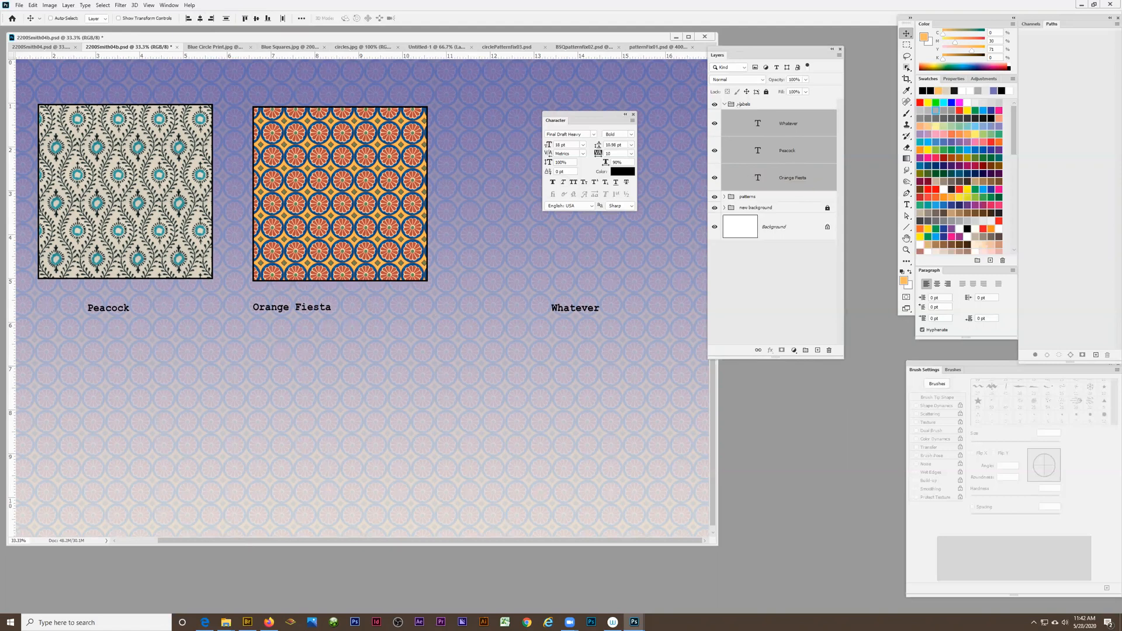
Try distributing the three label layers horizontally and undo the distribution
left_click(744, 105)
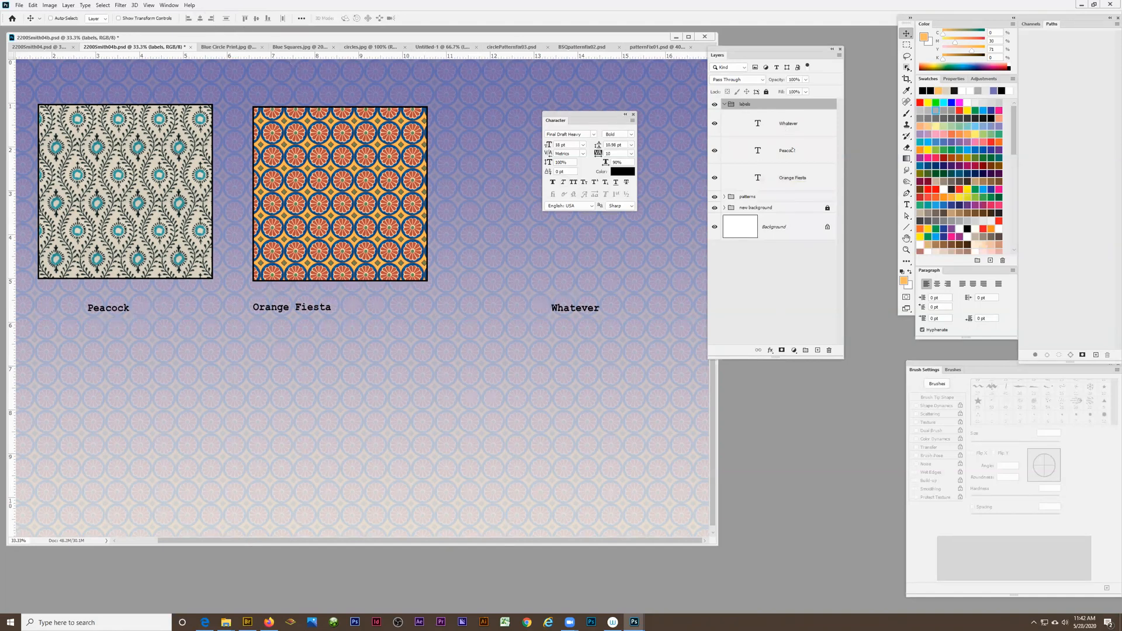
left_click(790, 125)
left_click(790, 182, "shift")
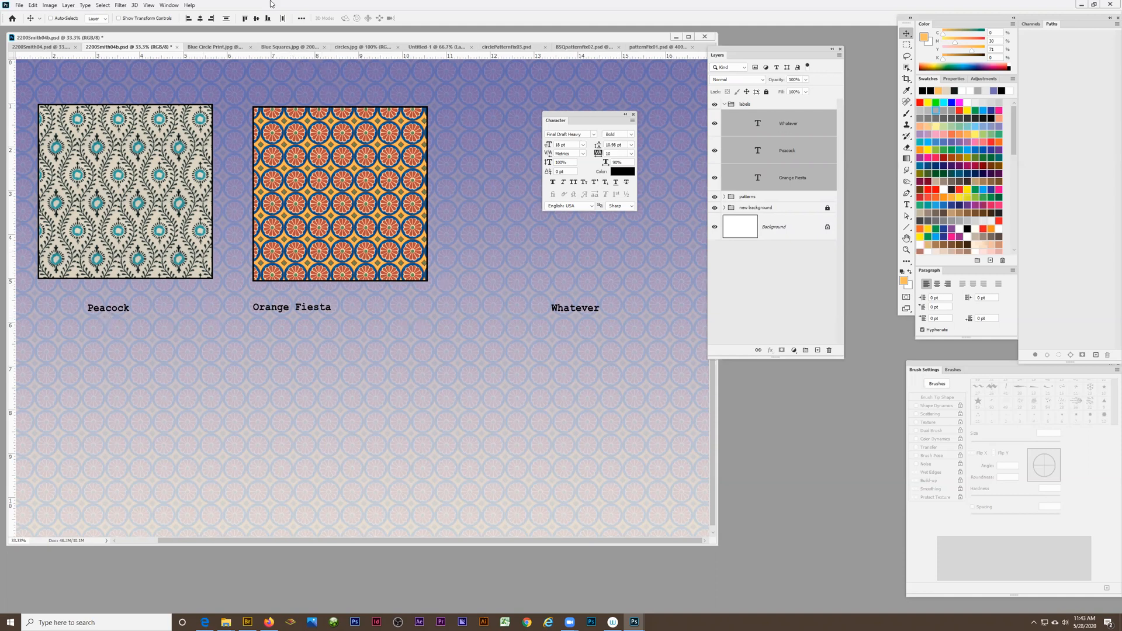
left_click(282, 19)
key("ctrl+z")
Center the Orange Fiesta label under the circle swatch, shift the Whatever label slightly right, and save the document
left_click_drag(324, 309, 328, 308)
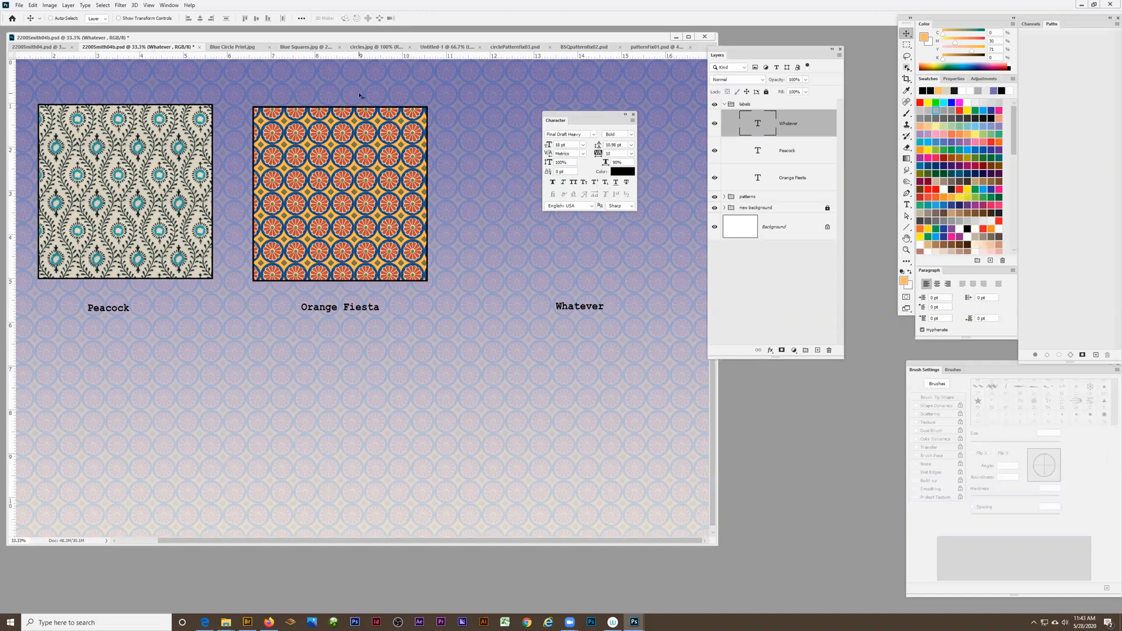
left_click(725, 105)
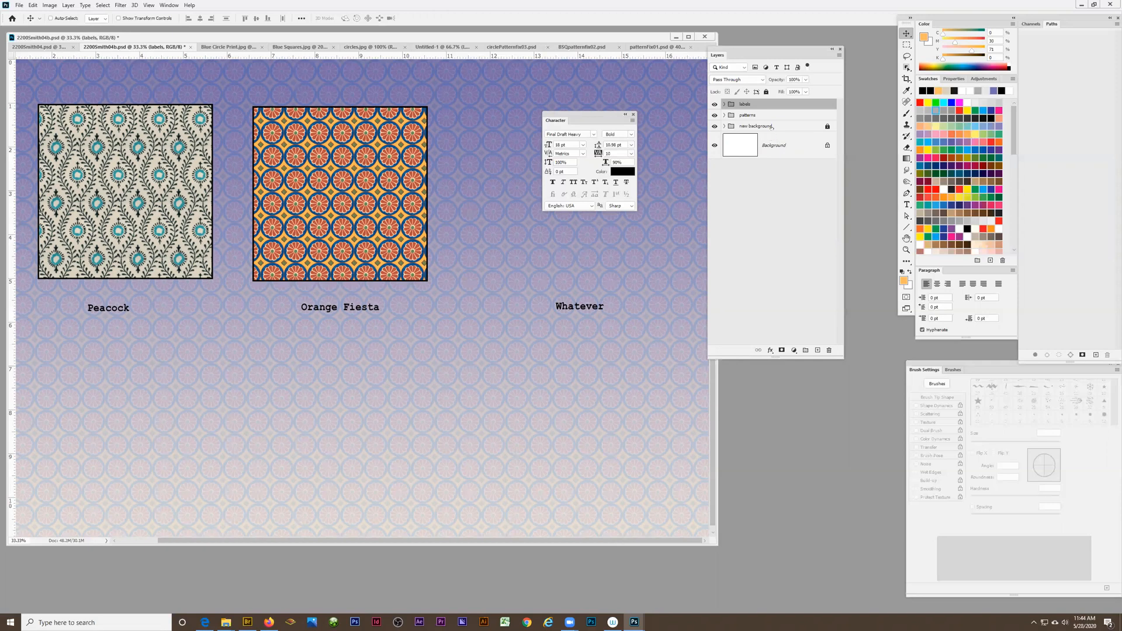
left_click(24, 6)
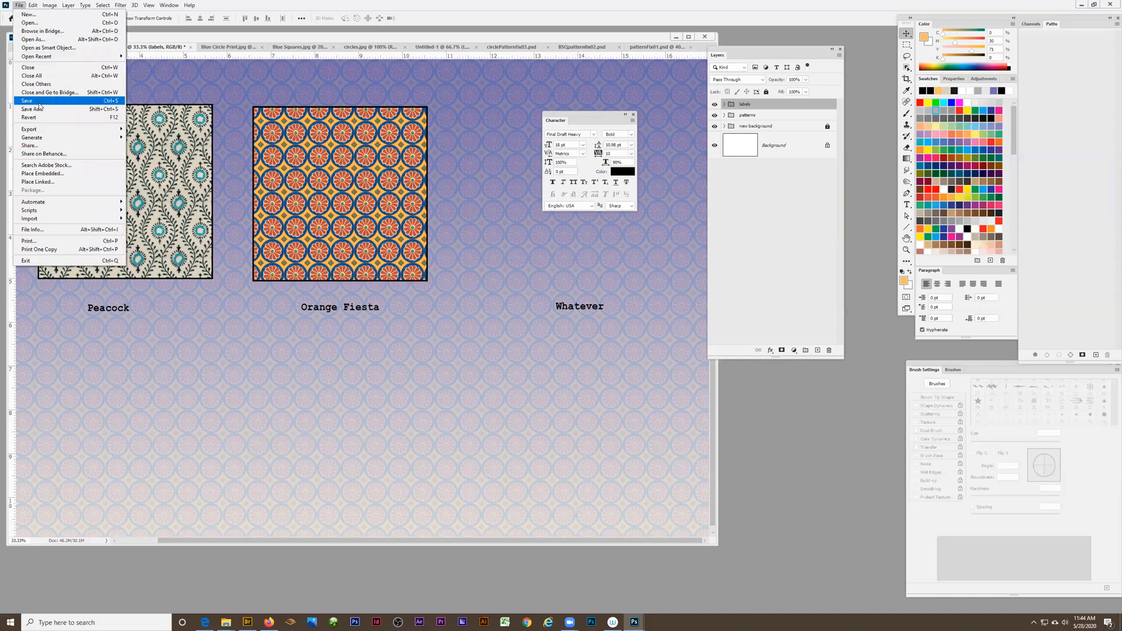
left_click(92, 100)
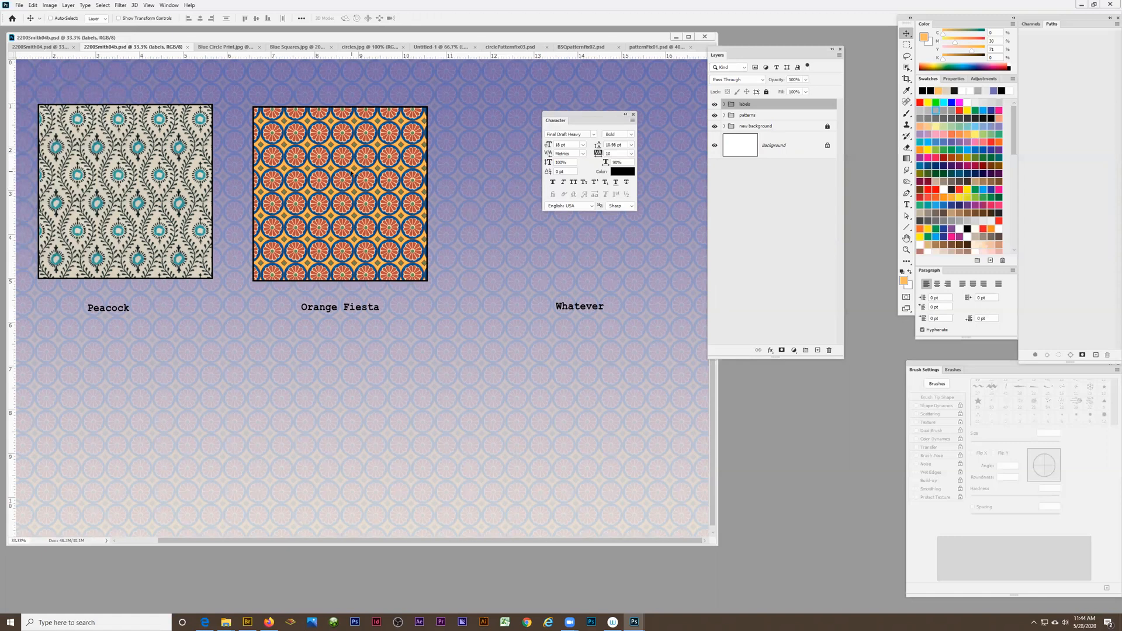
Resample the image to a resolution of 150 pixels/inch, keeping the 17 × 11 inch document size
left_click(50, 6)
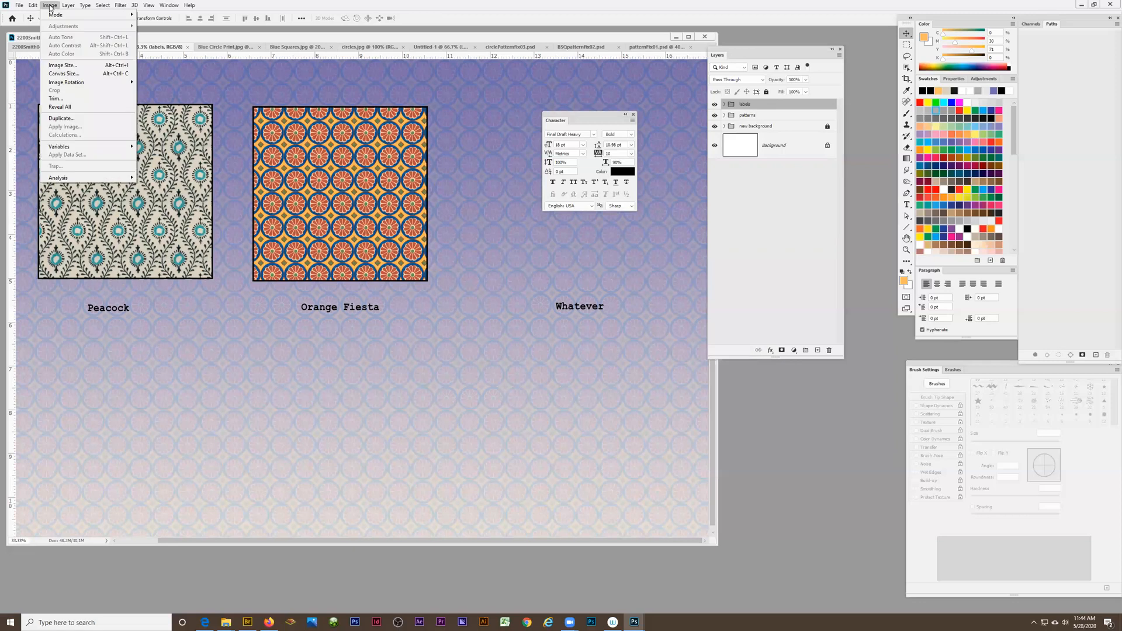
left_click(57, 67)
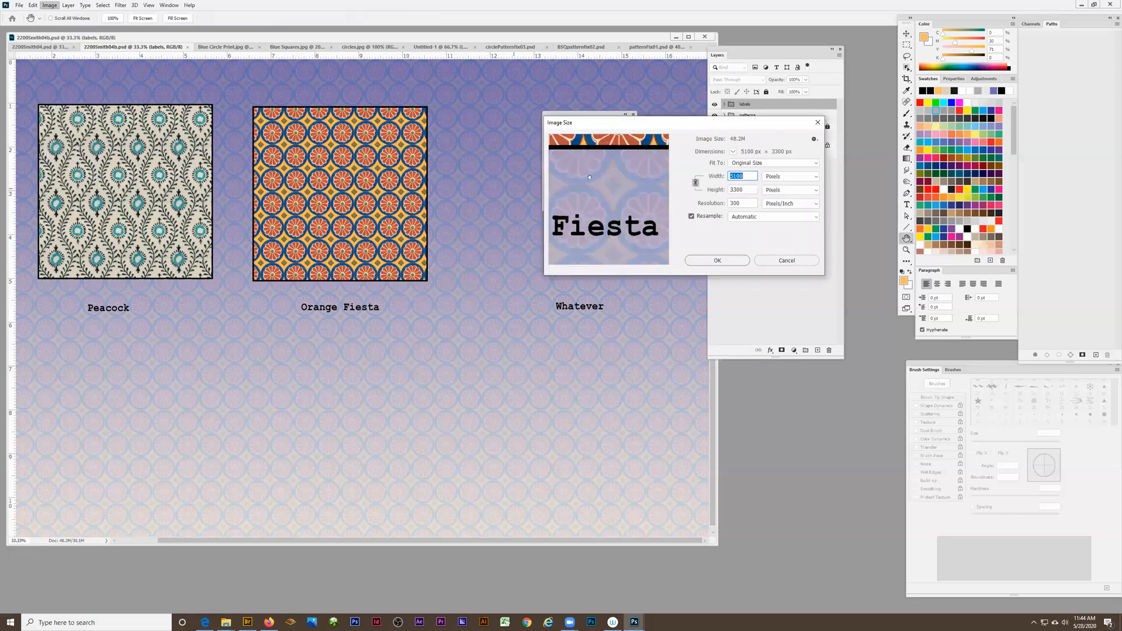
left_click_drag(695, 130, 548, 264)
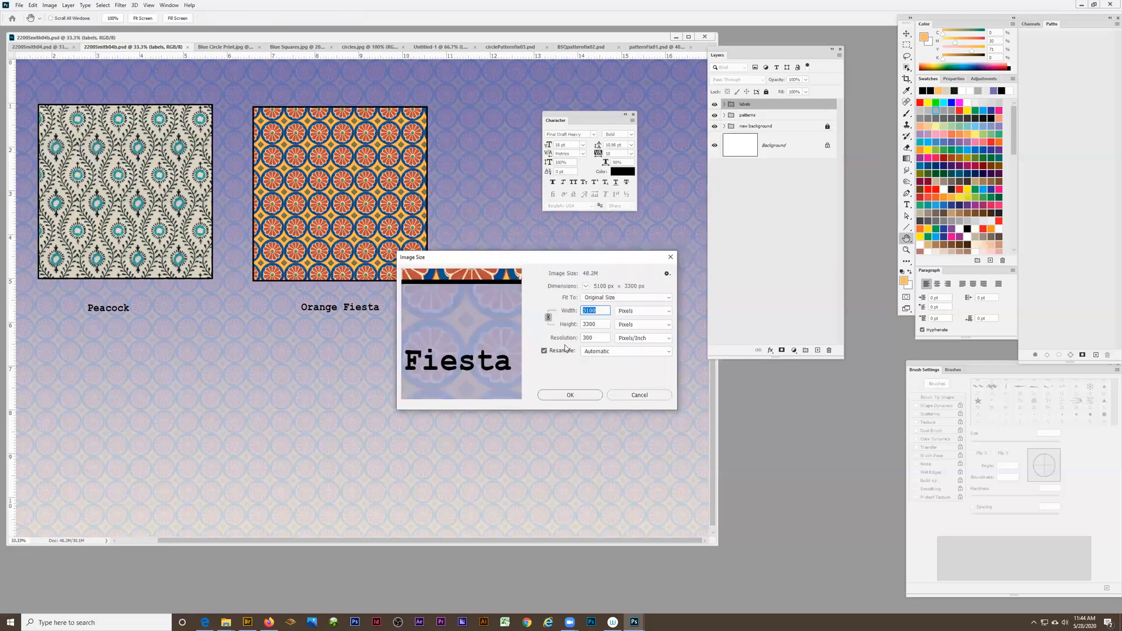
left_click(543, 351)
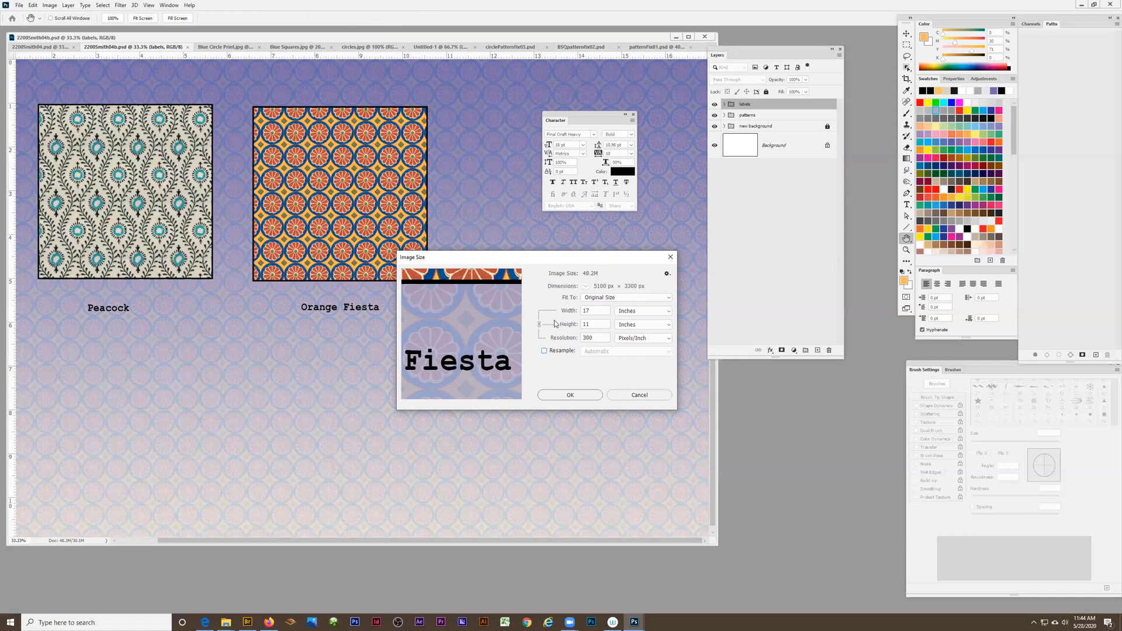
left_click(543, 353)
double_click(595, 338)
type("150")
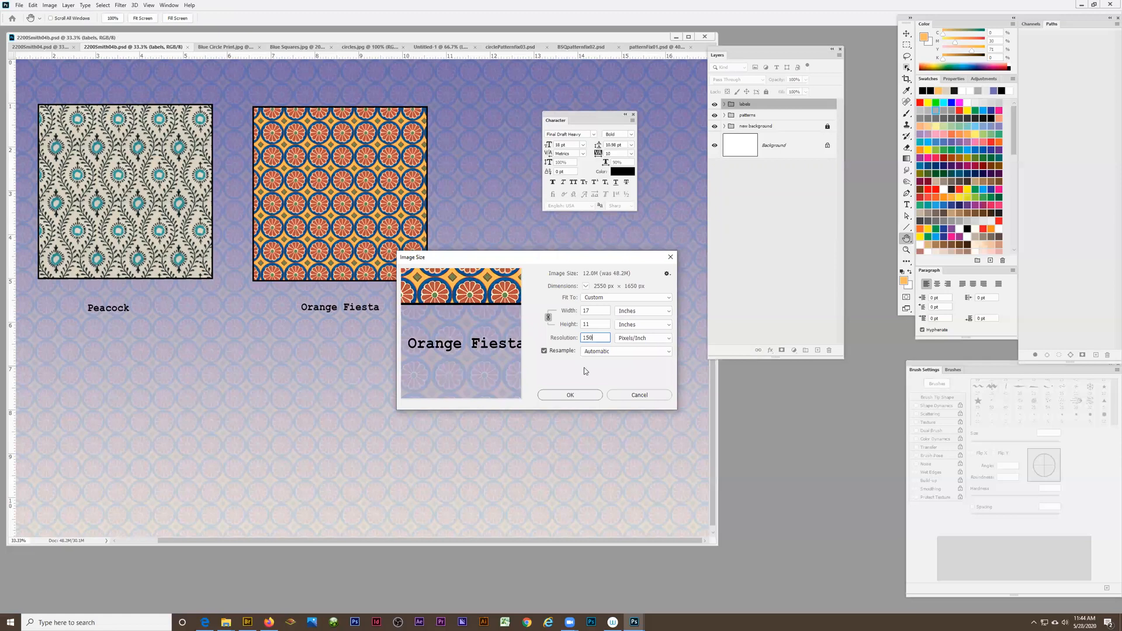
left_click(572, 396)
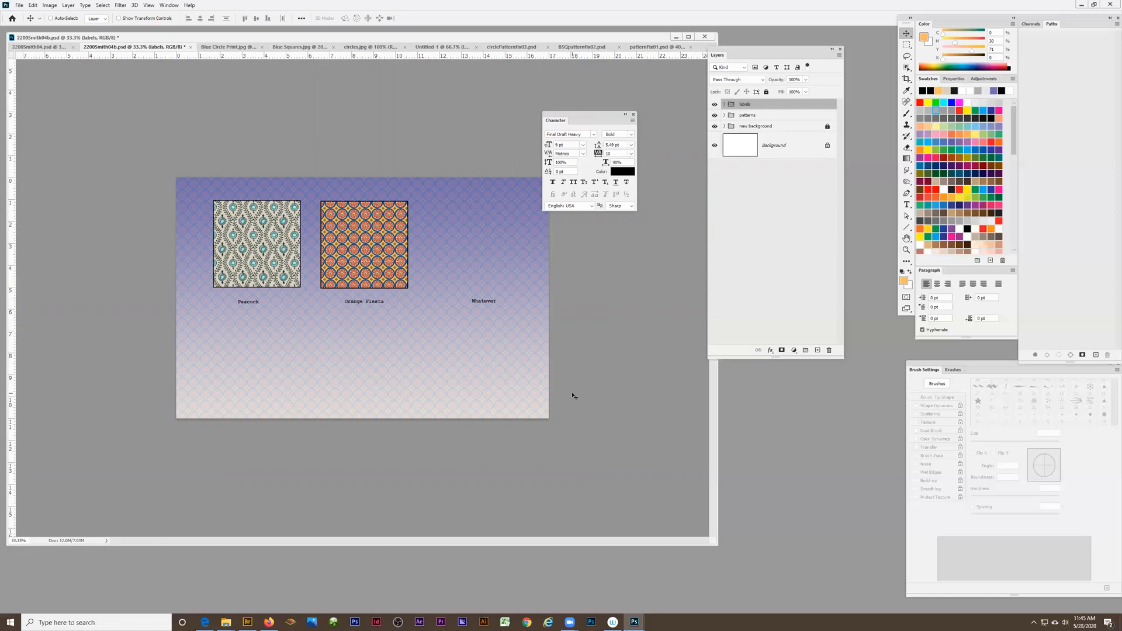
Prepare a separate copy for saving, with the file name ending in "04low" and Photoshop PDF as the format
left_click(19, 6)
left_click(26, 110)
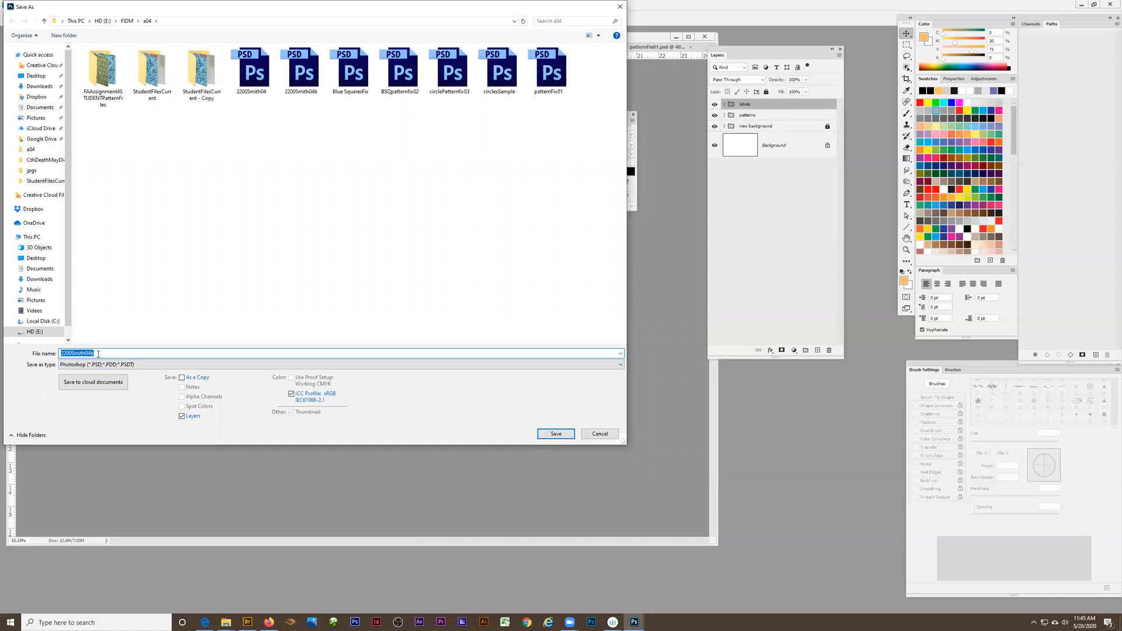
double_click(97, 354)
left_click_drag(96, 354, 89, 354)
key("BackSpace")
type("4low")
left_click(76, 369)
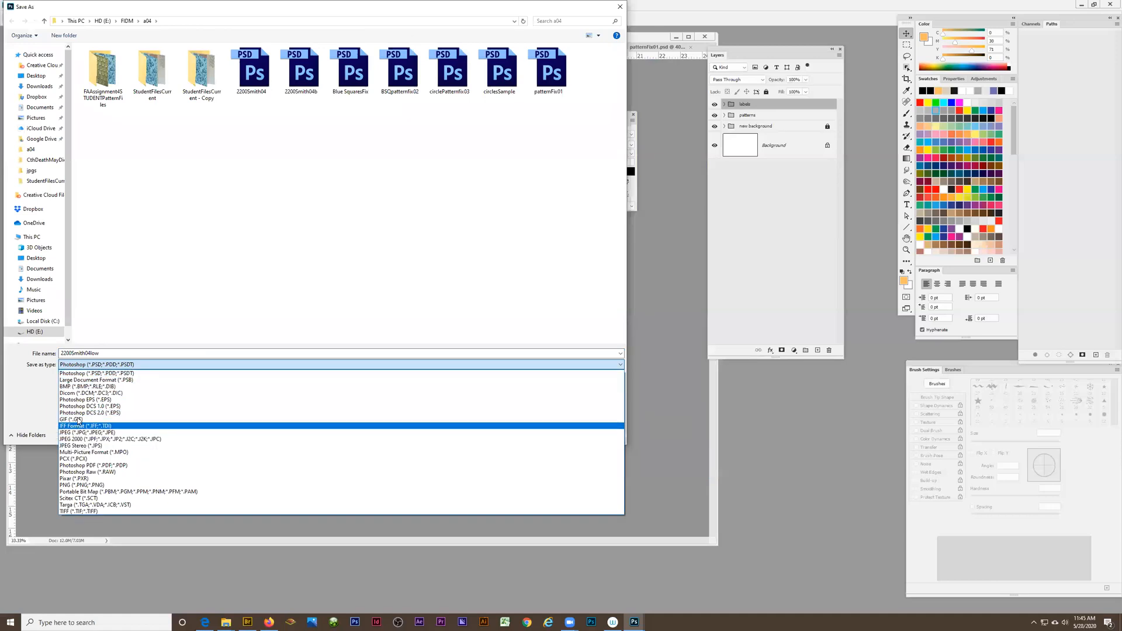
left_click(89, 465)
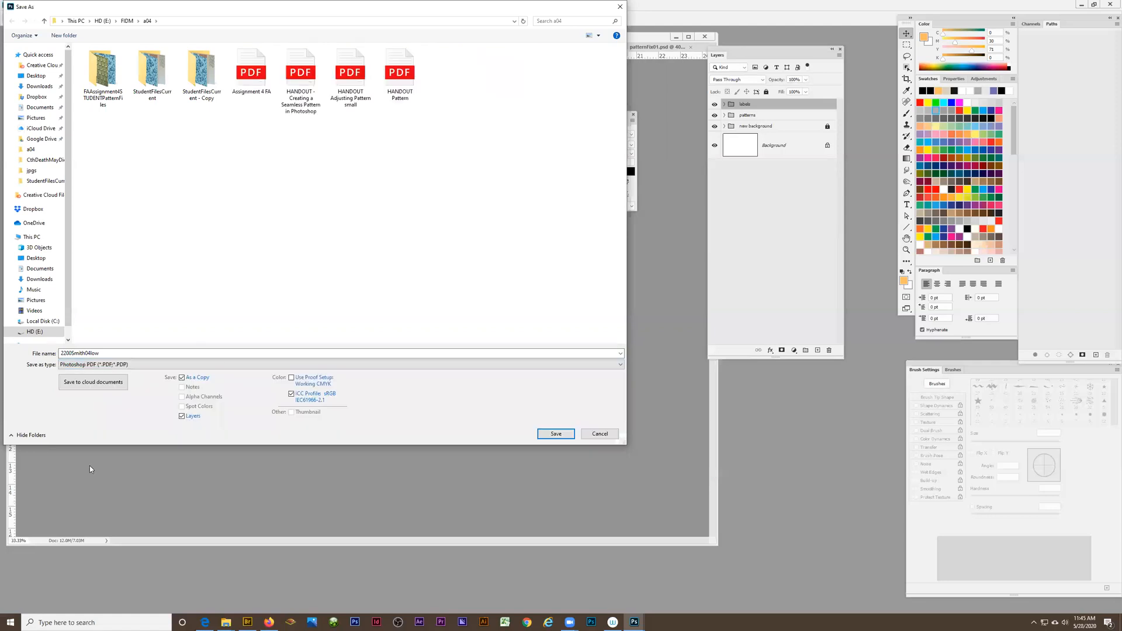
Save the low-resolution PDF with the modified High Quality Print preset, keeping Photoshop editing capabilities preserved
left_click(555, 434)
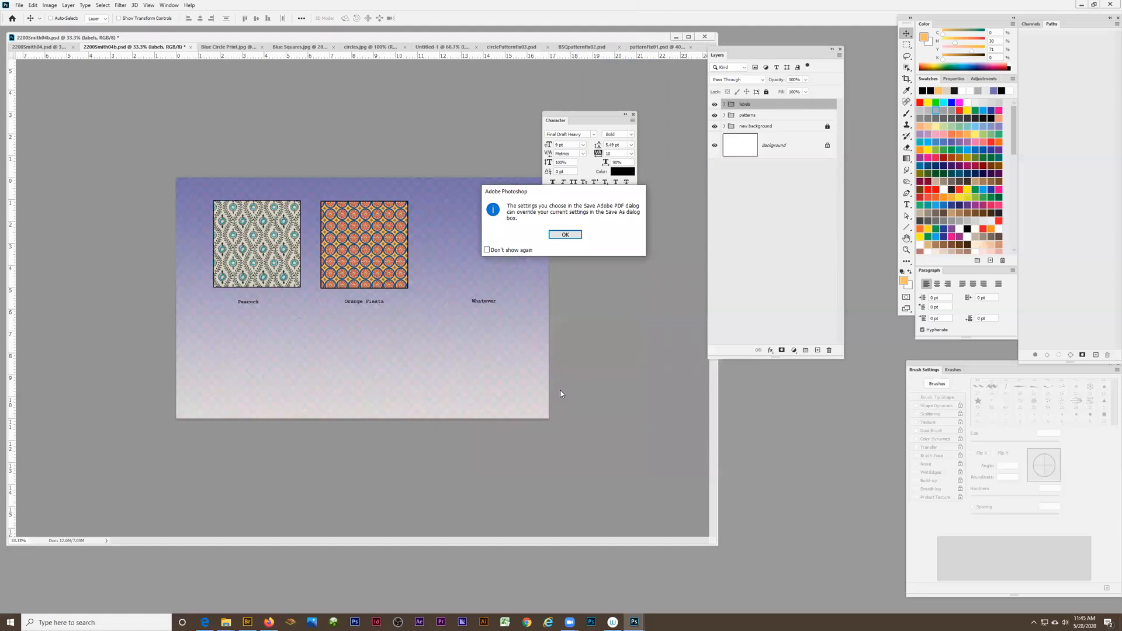
left_click(564, 235)
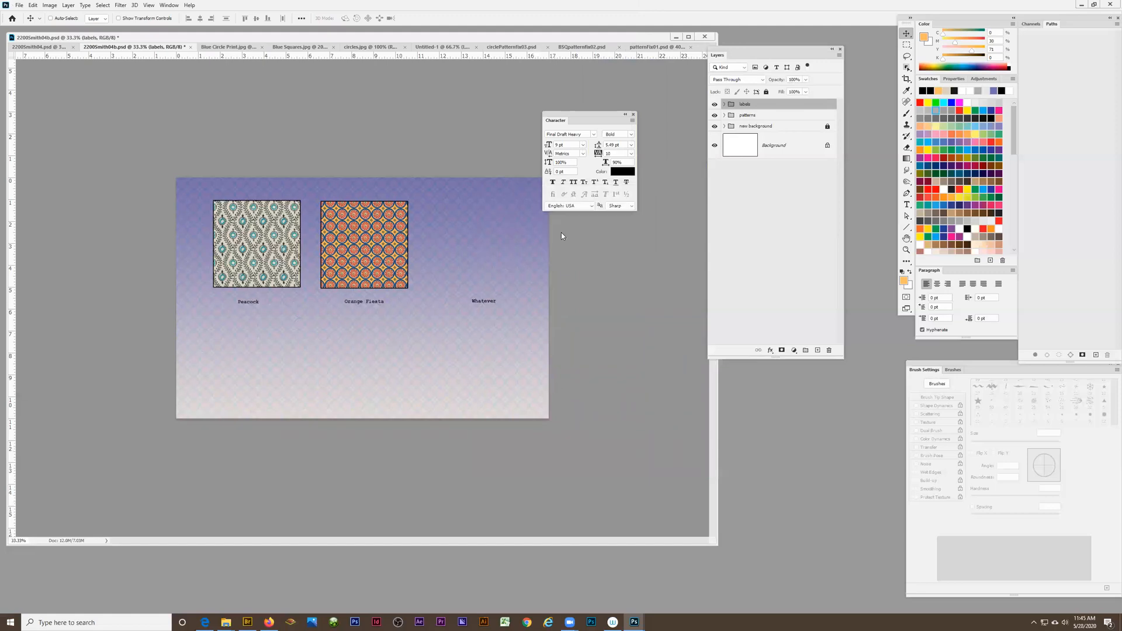
left_click_drag(793, 6, 409, 121)
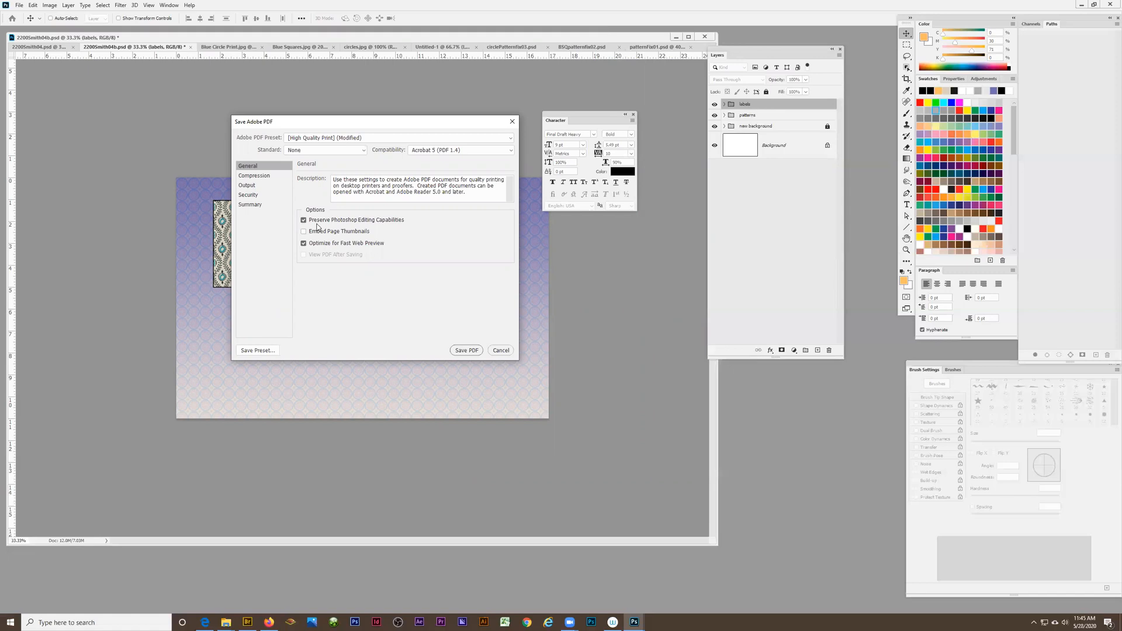
left_click(467, 351)
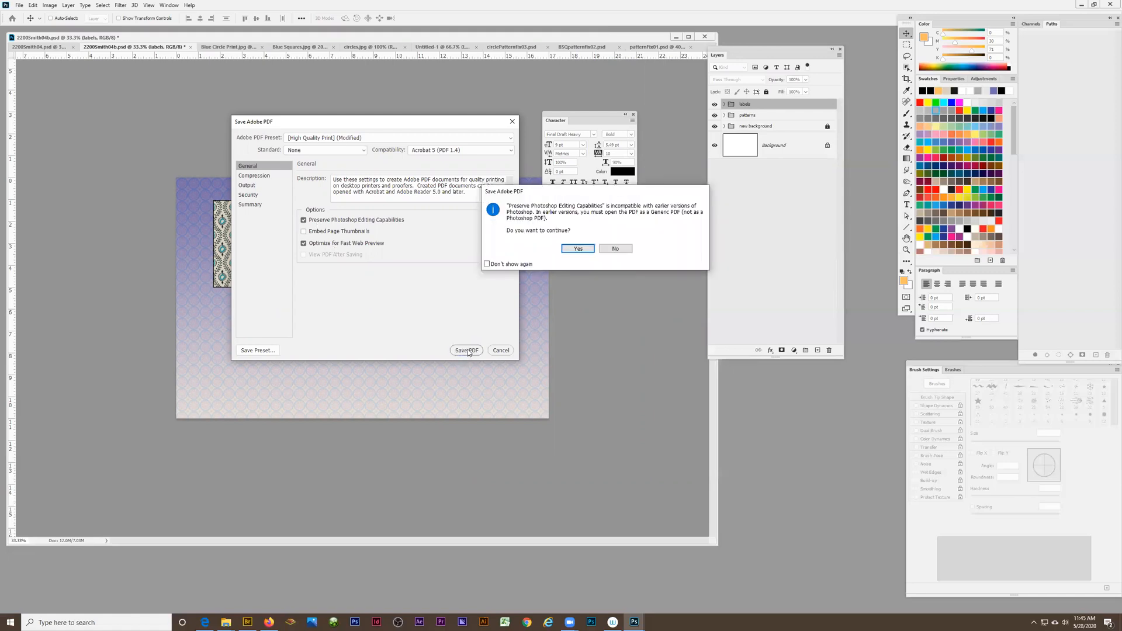
left_click(578, 249)
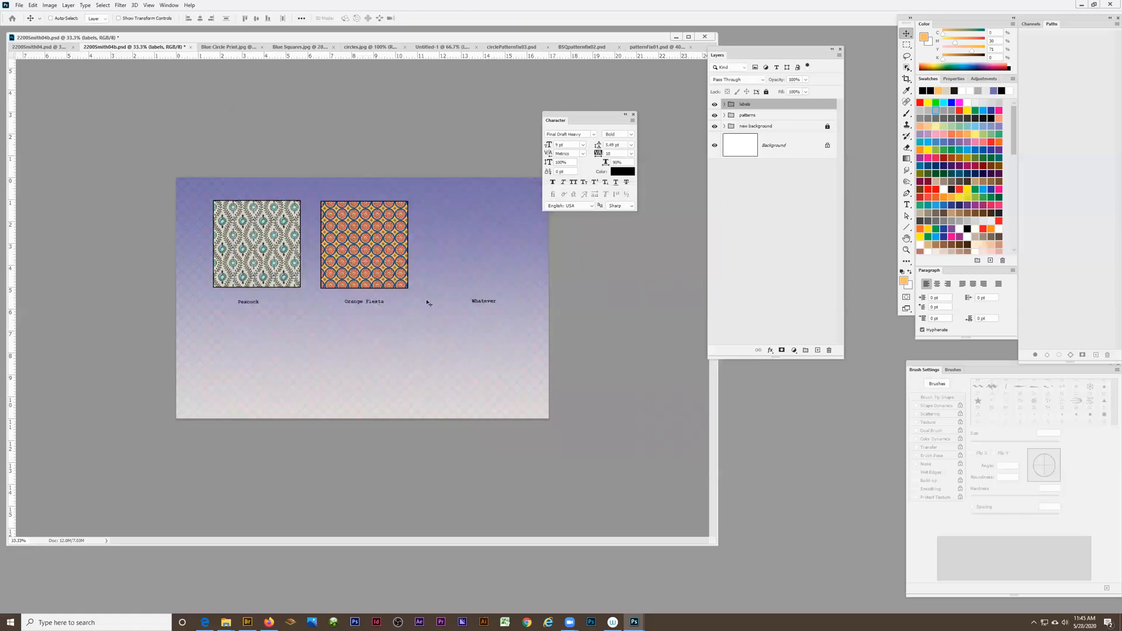